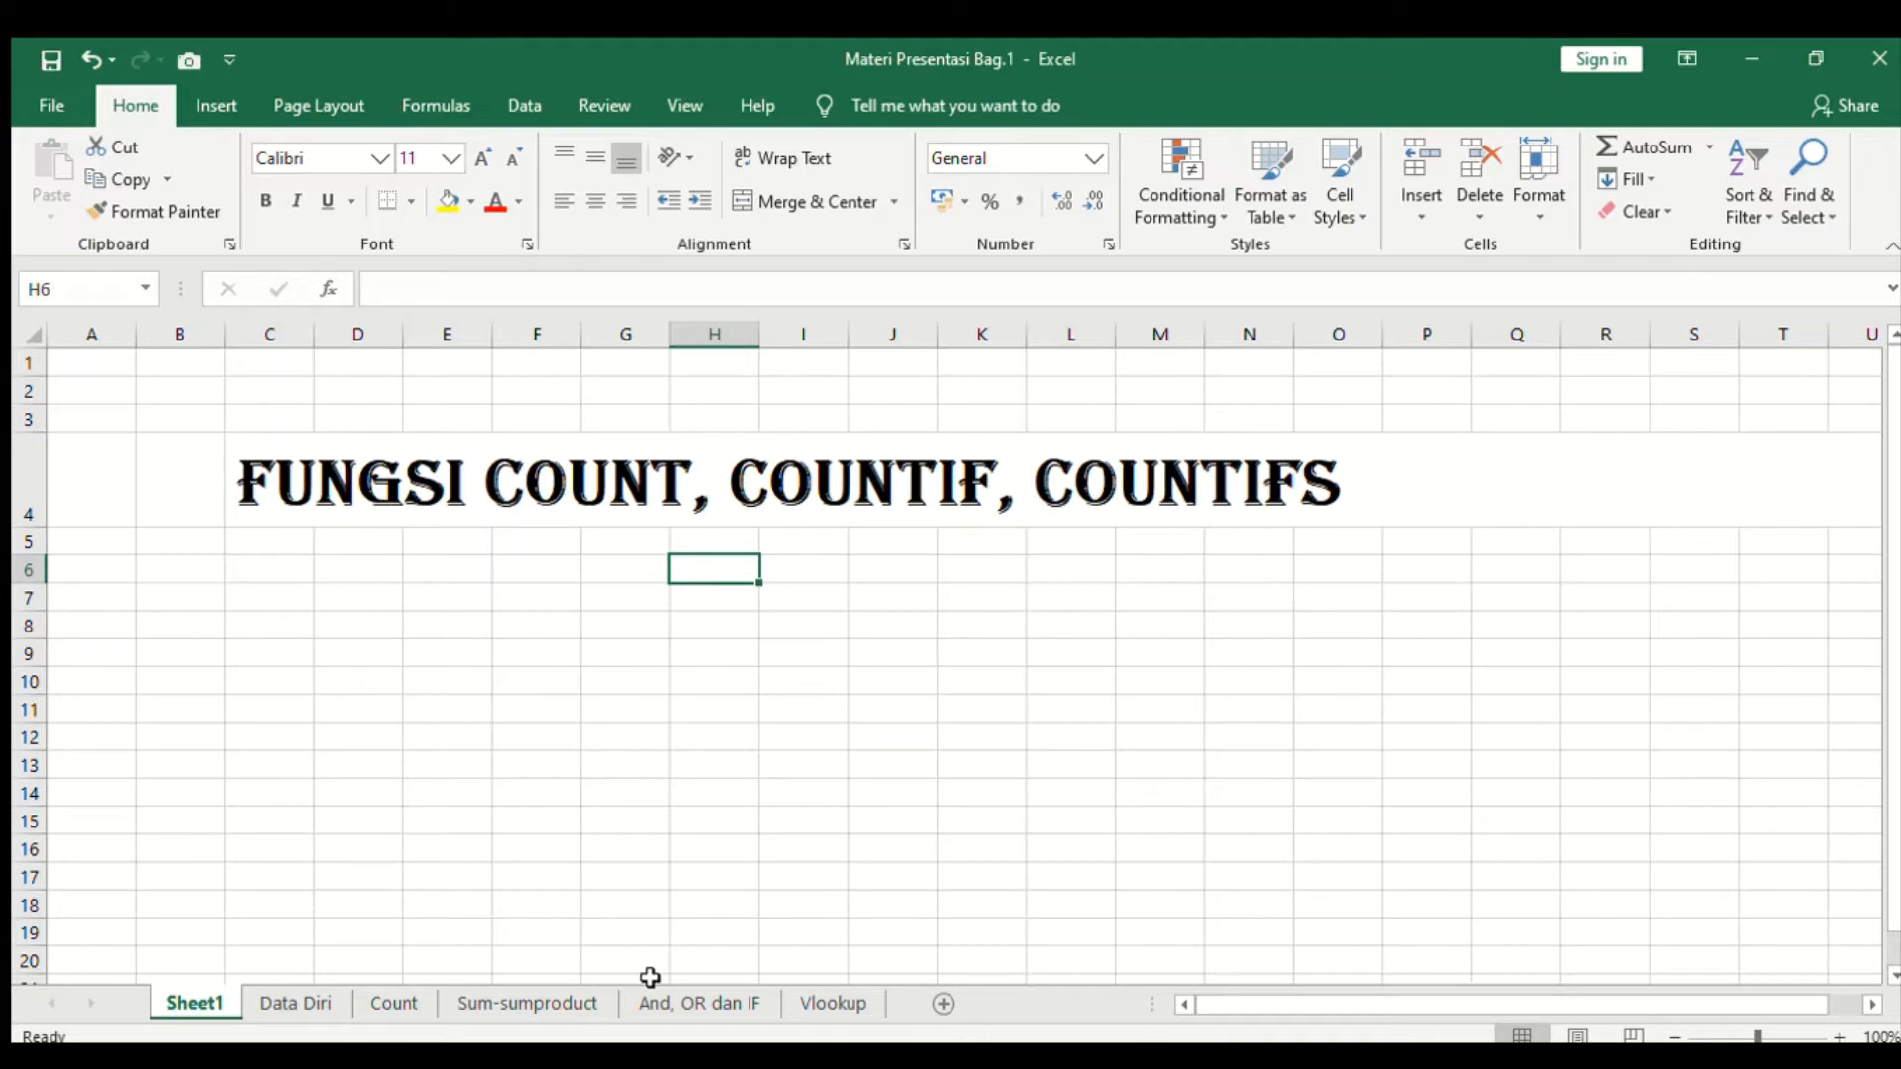
- Browse the workbook's Data Diri, Sheet1 and Count sheets to preview their content
click(274, 1006)
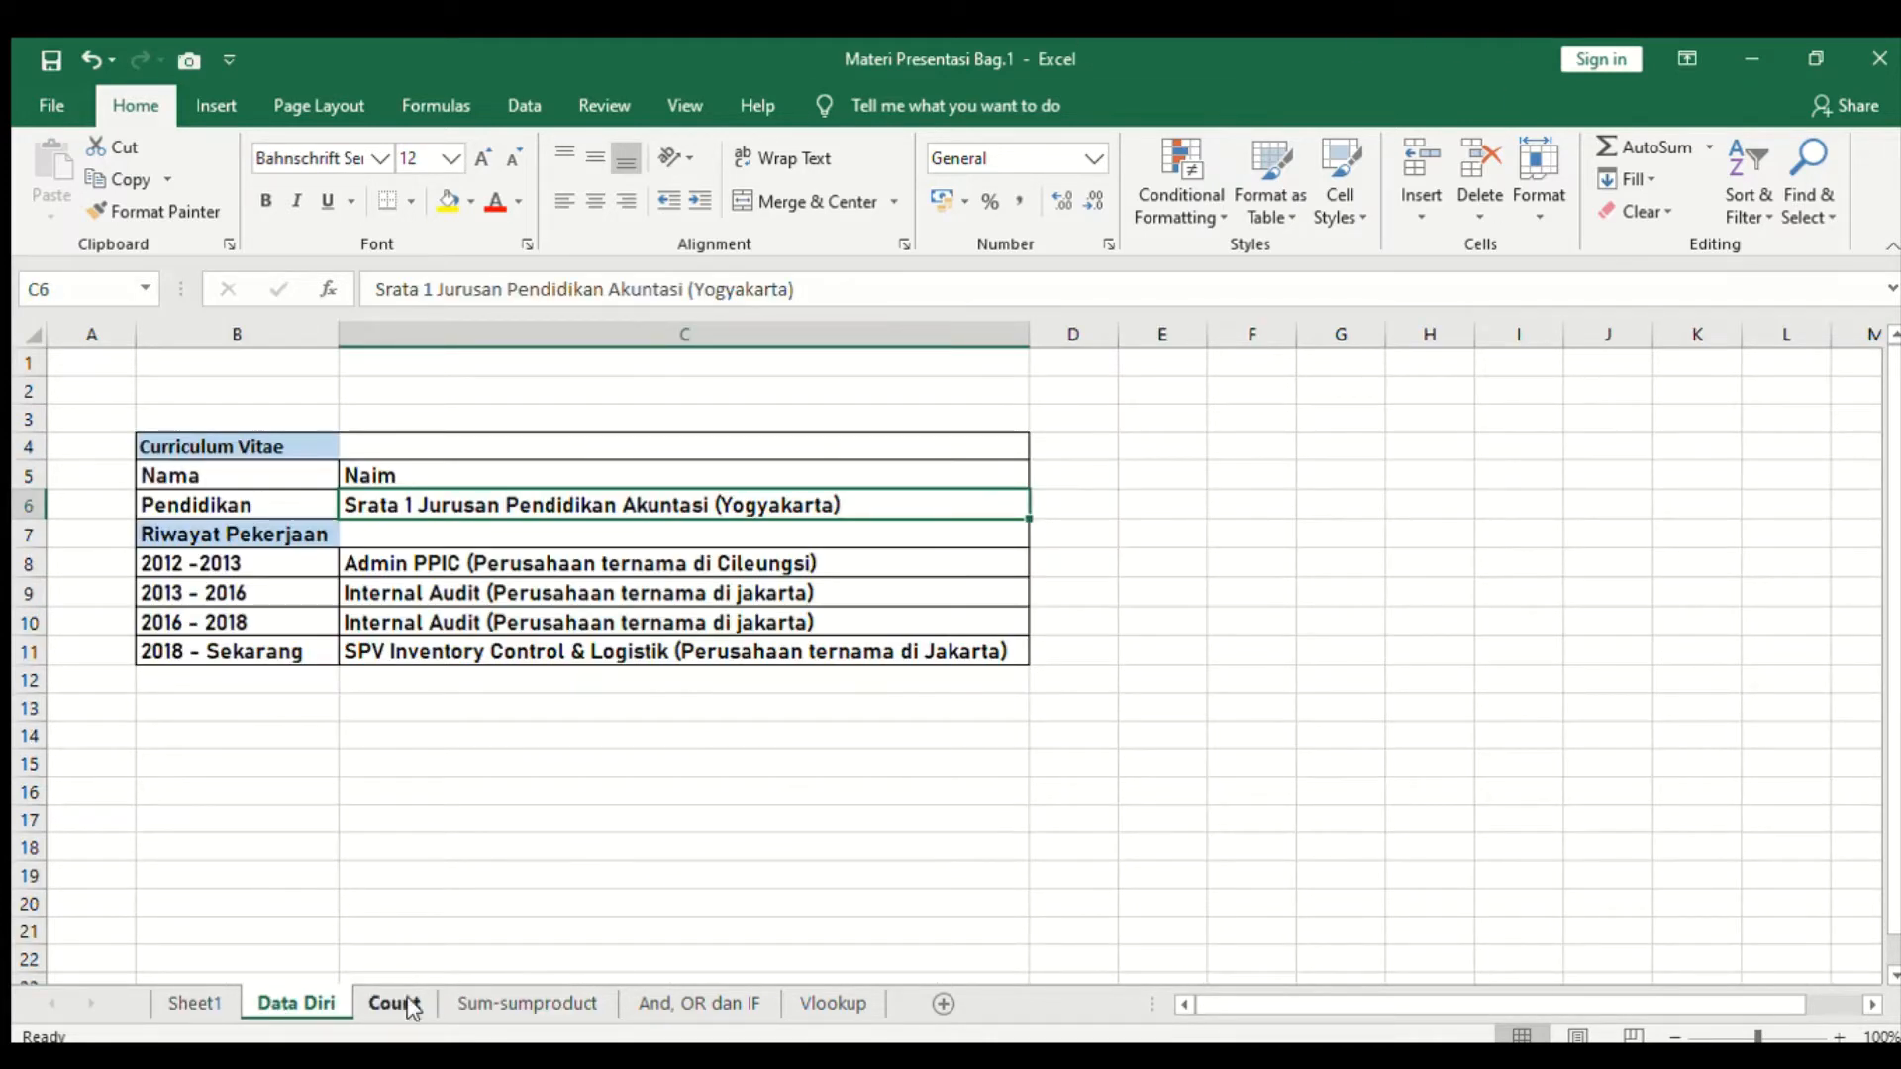
click(198, 1003)
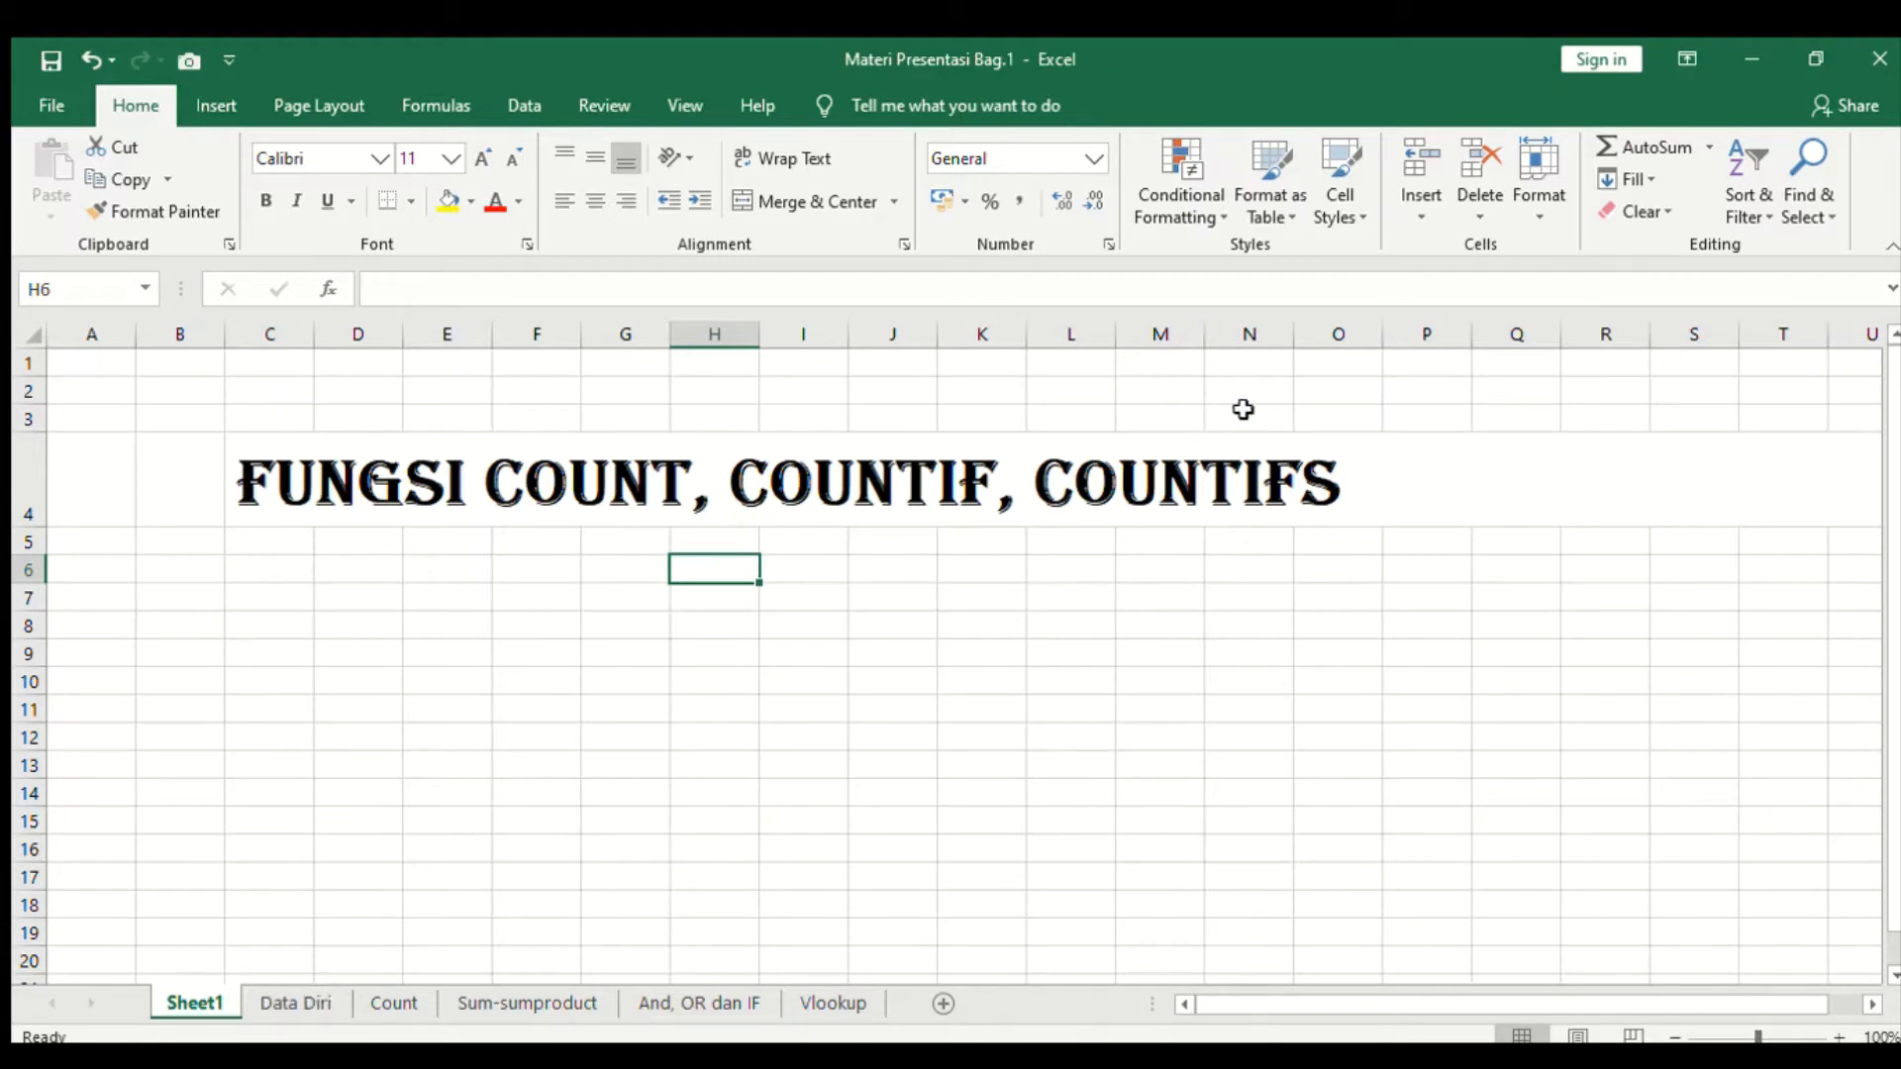
click(360, 1006)
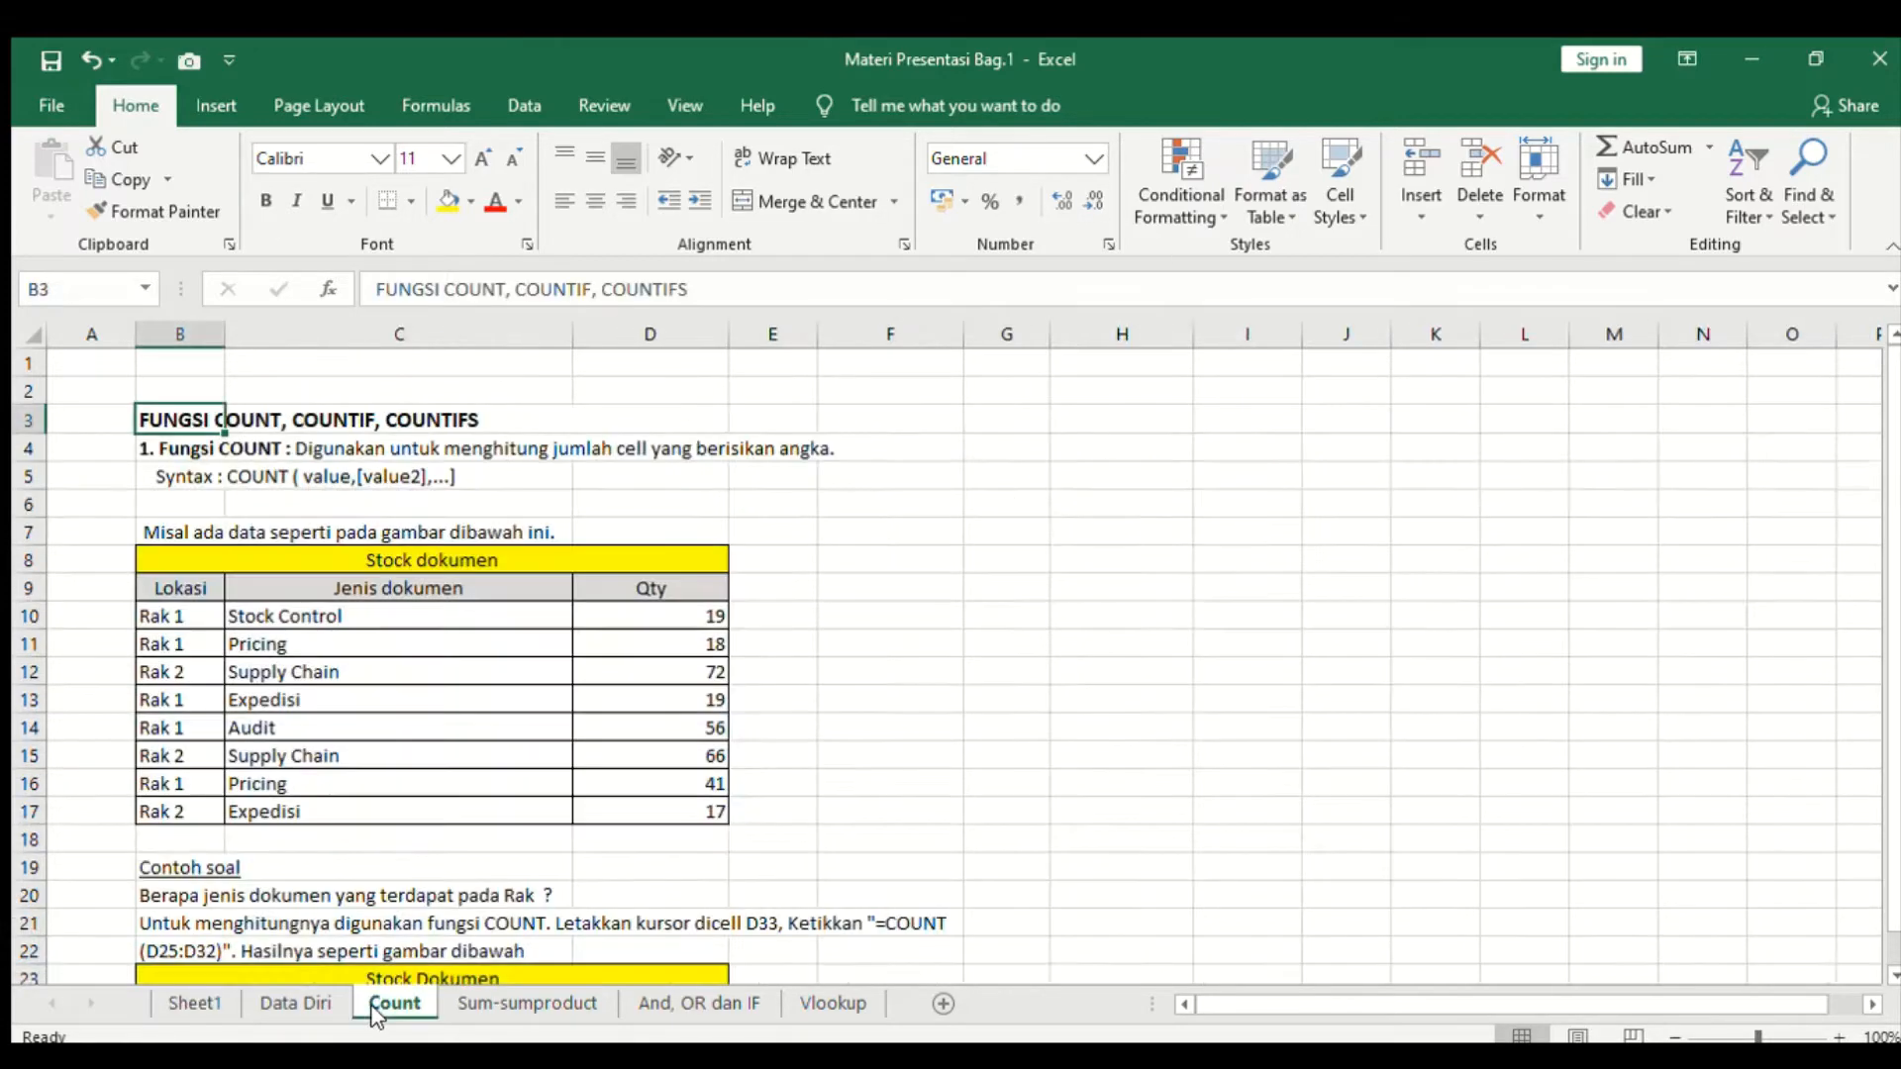
scroll(583, 618, down, 1)
scroll(583, 618, up, 1)
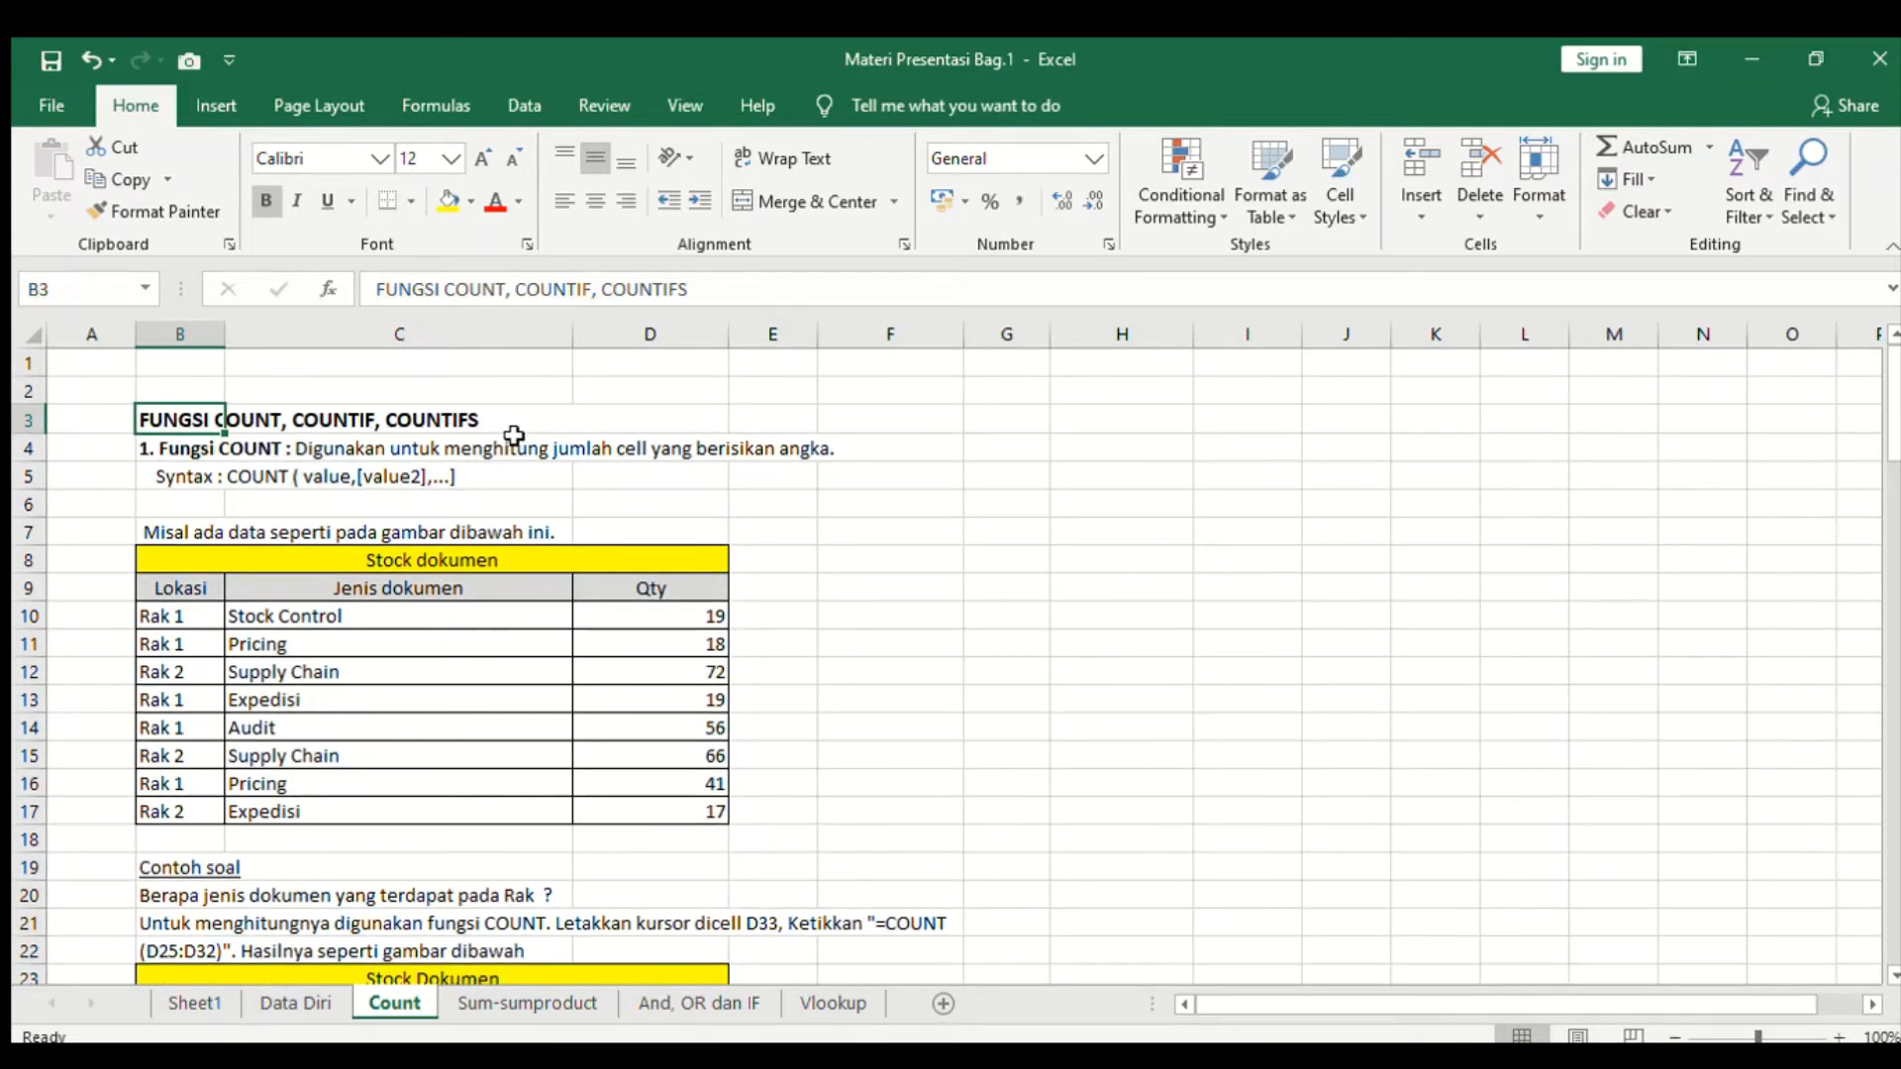
- Review the Curriculum Vitae table on the Data Diri sheet, going through the education and work-history entries
click(293, 1003)
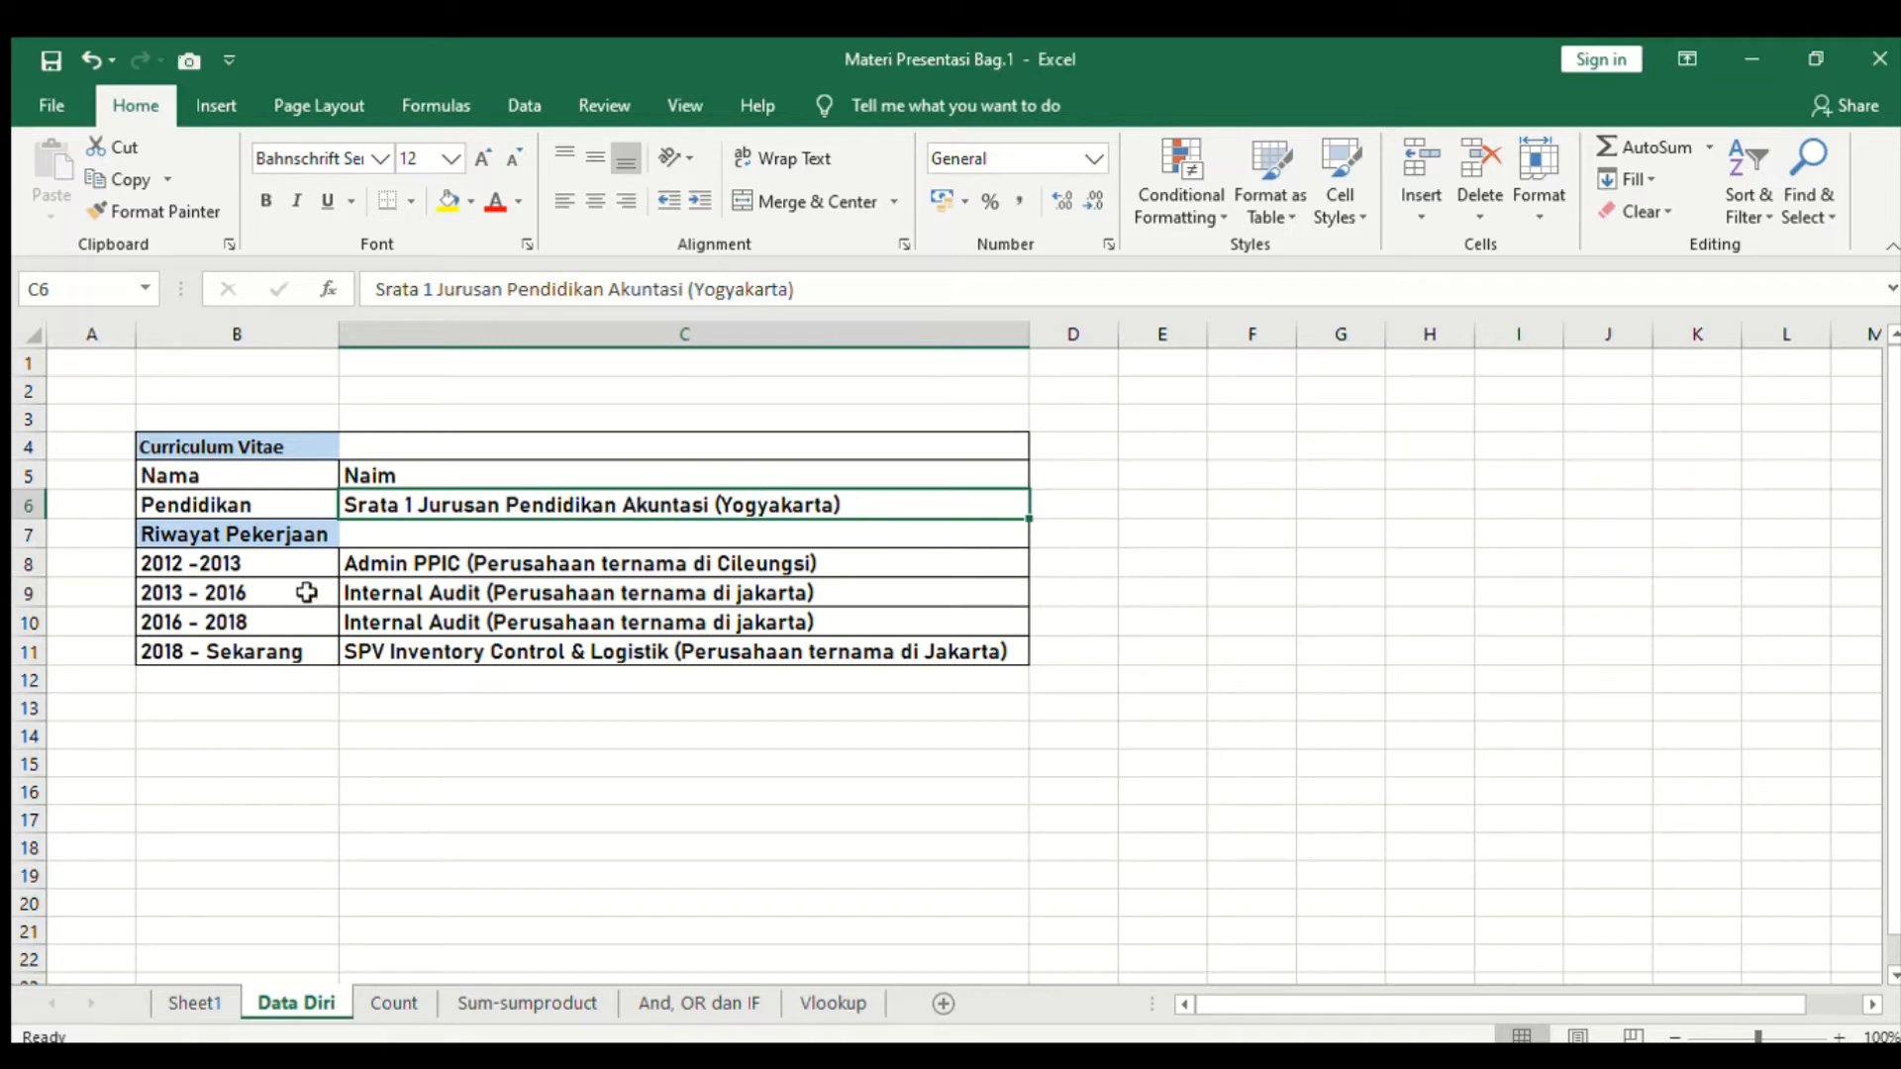
click(238, 569)
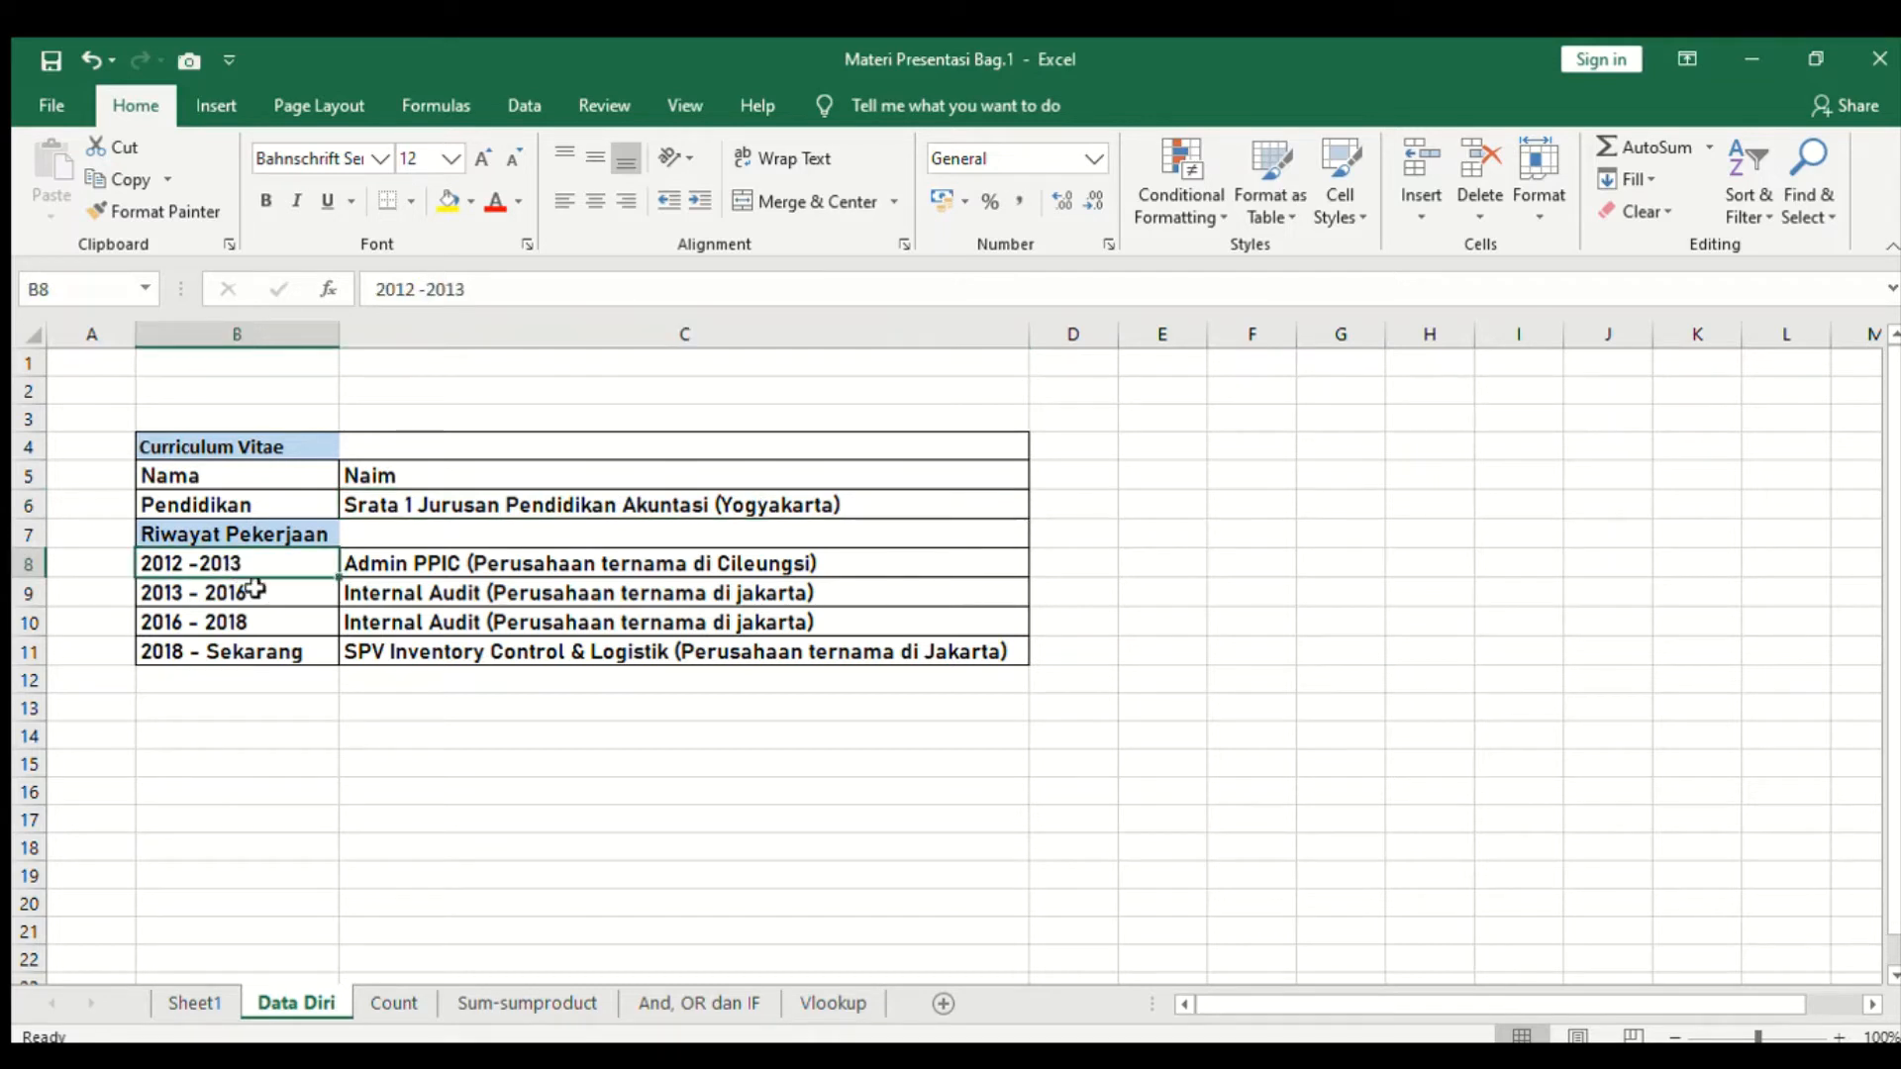
click(414, 566)
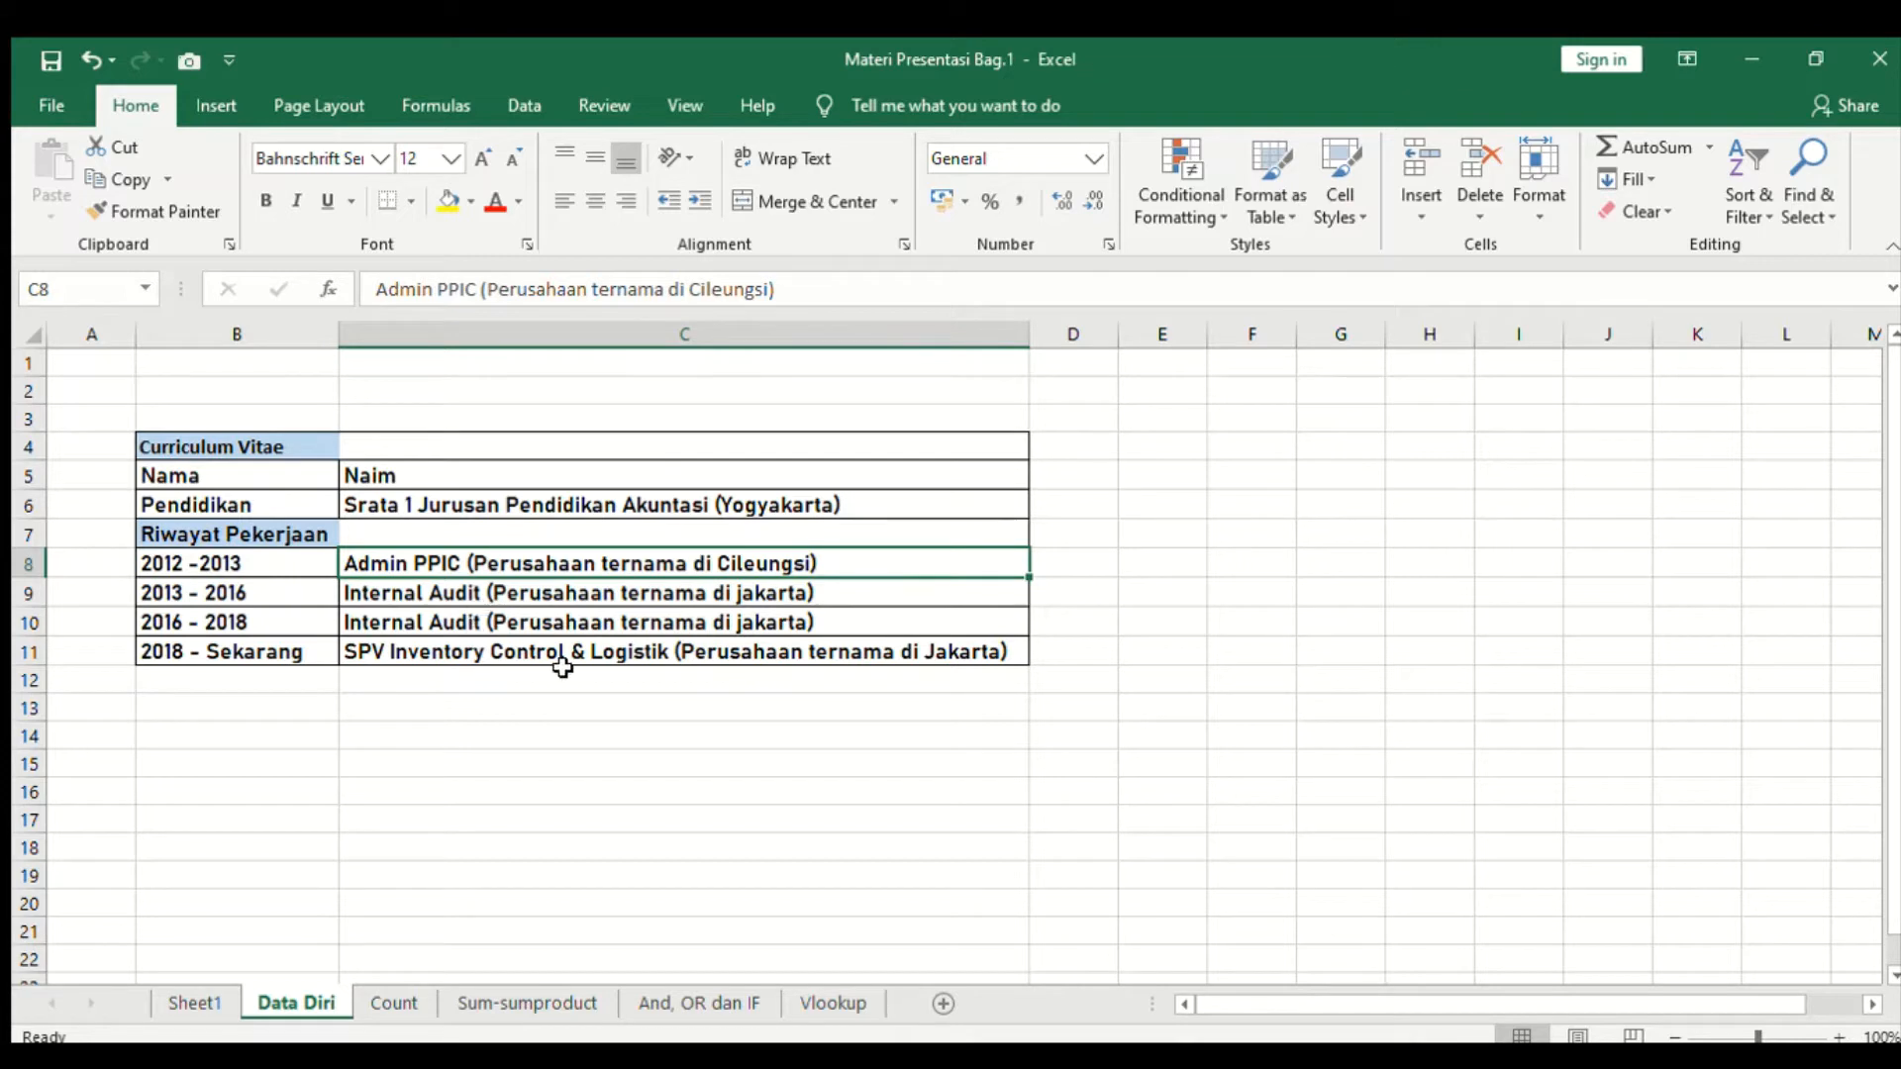
click(607, 595)
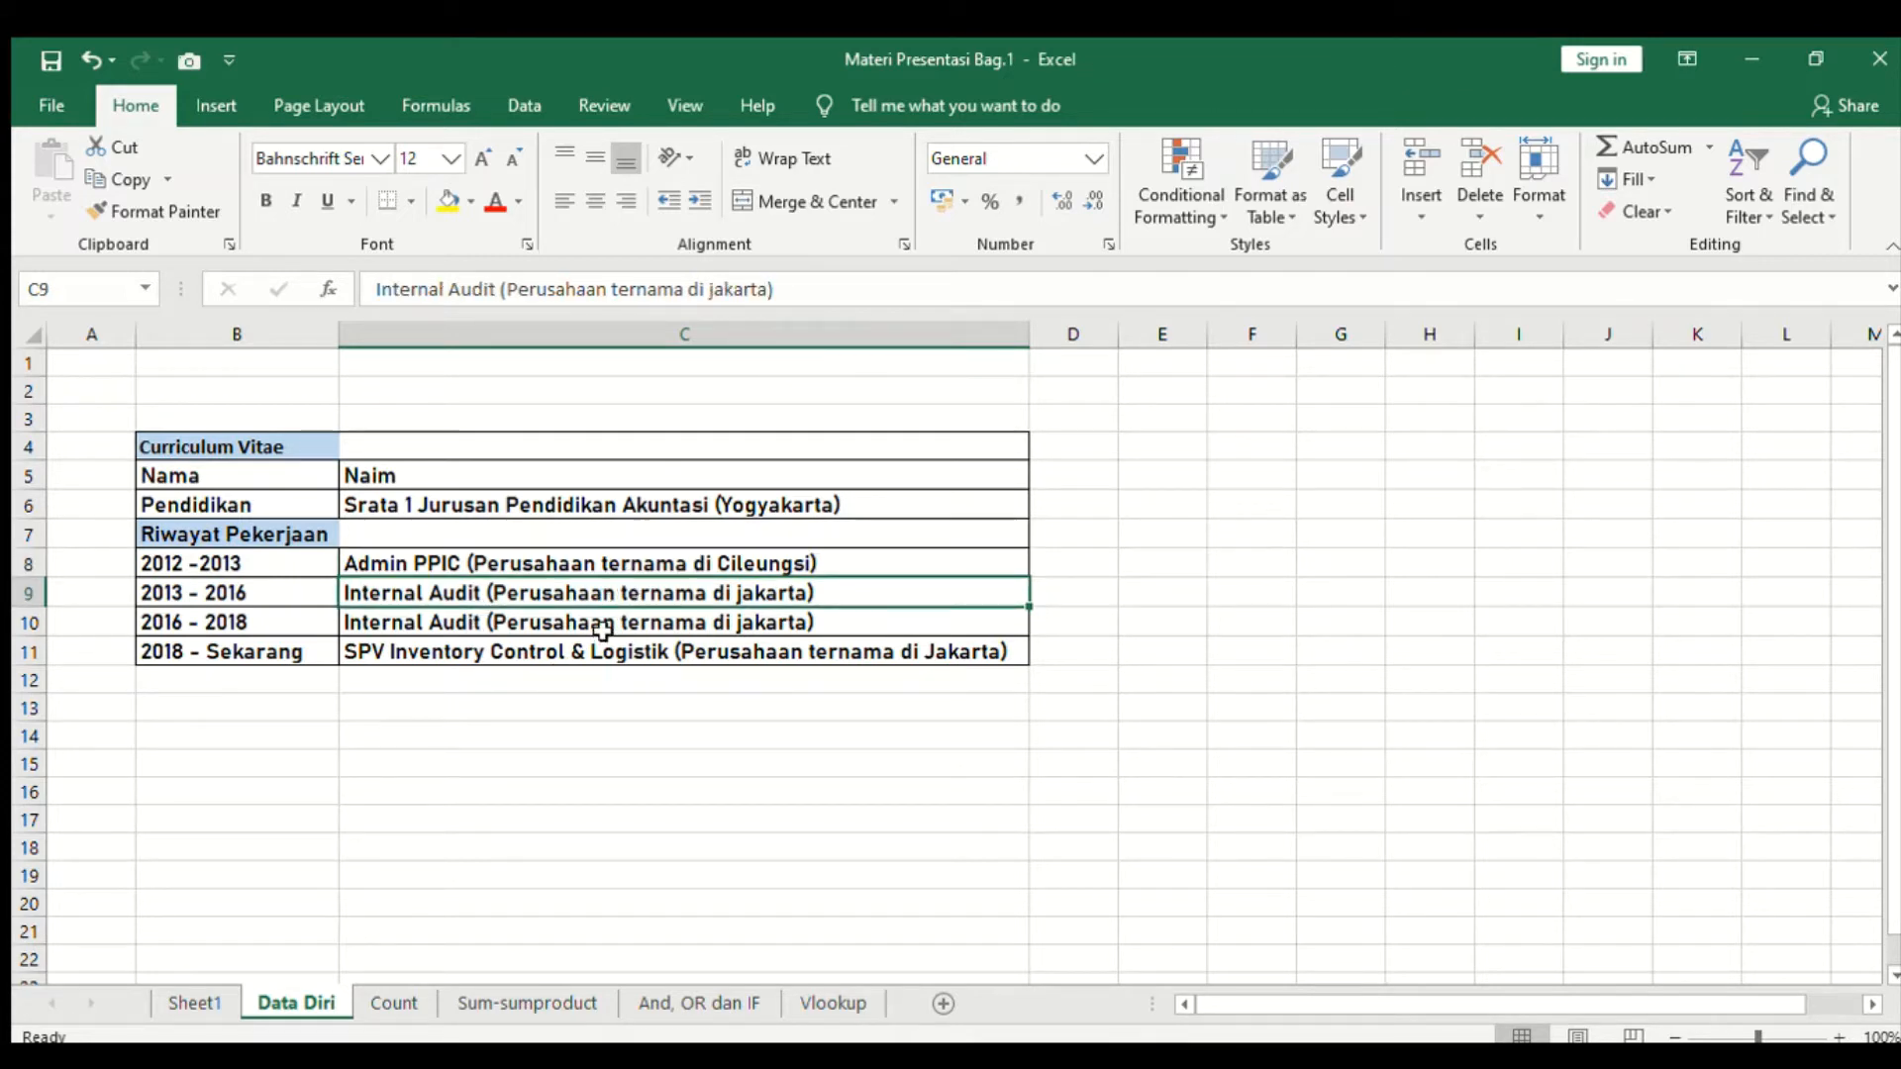
click(596, 624)
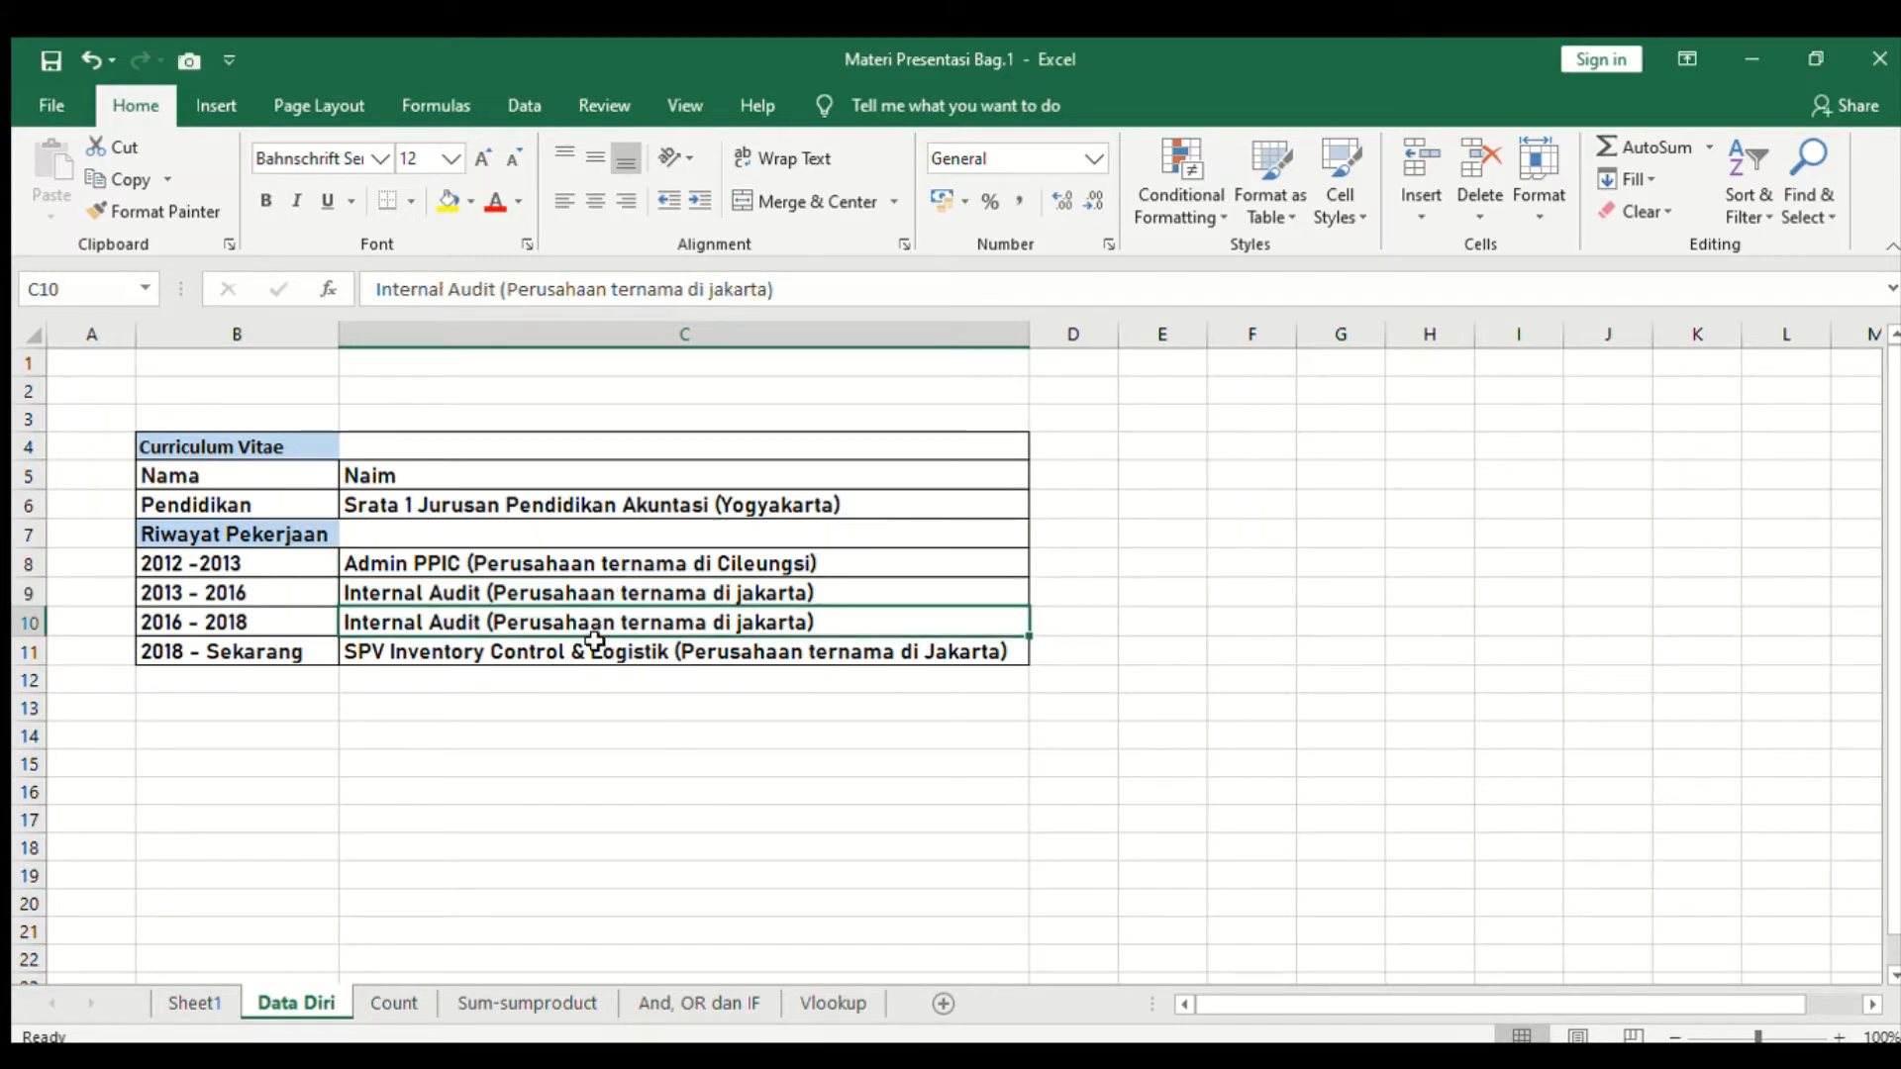
click(453, 566)
click(421, 589)
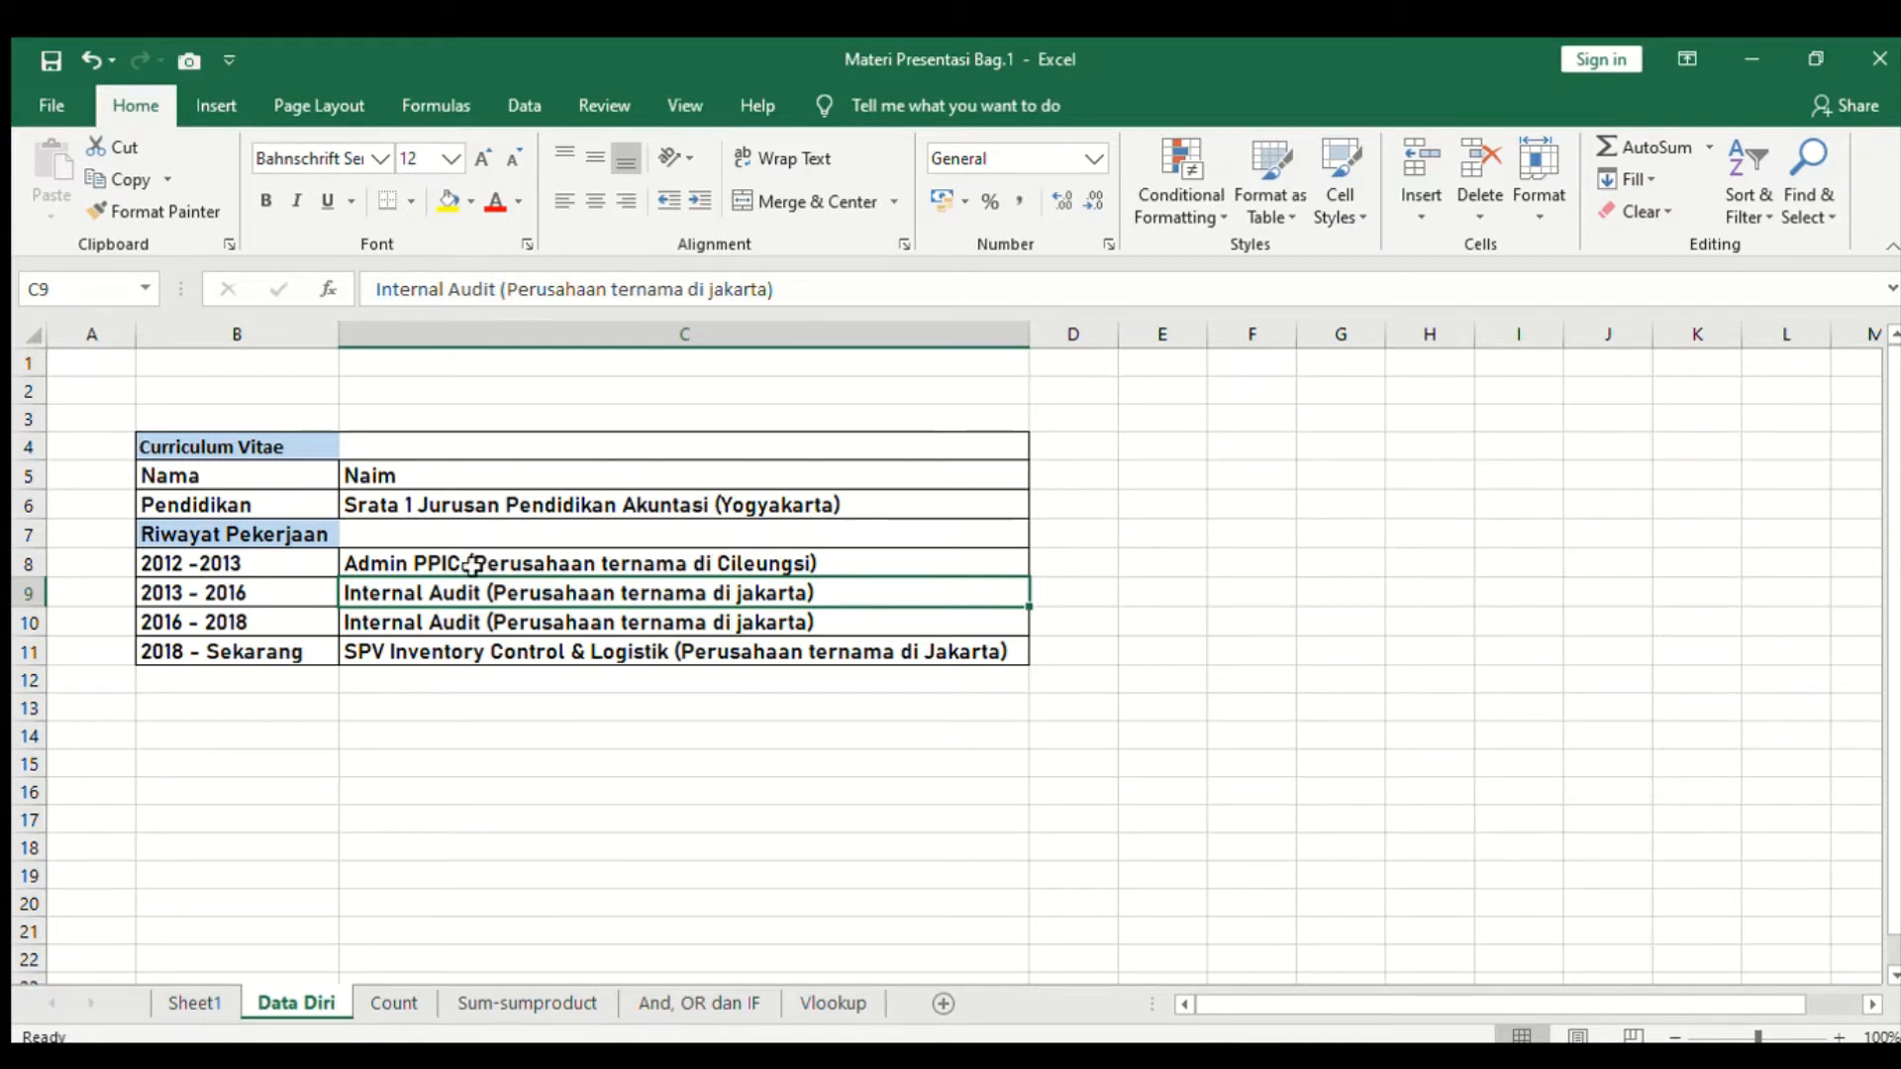
click(466, 621)
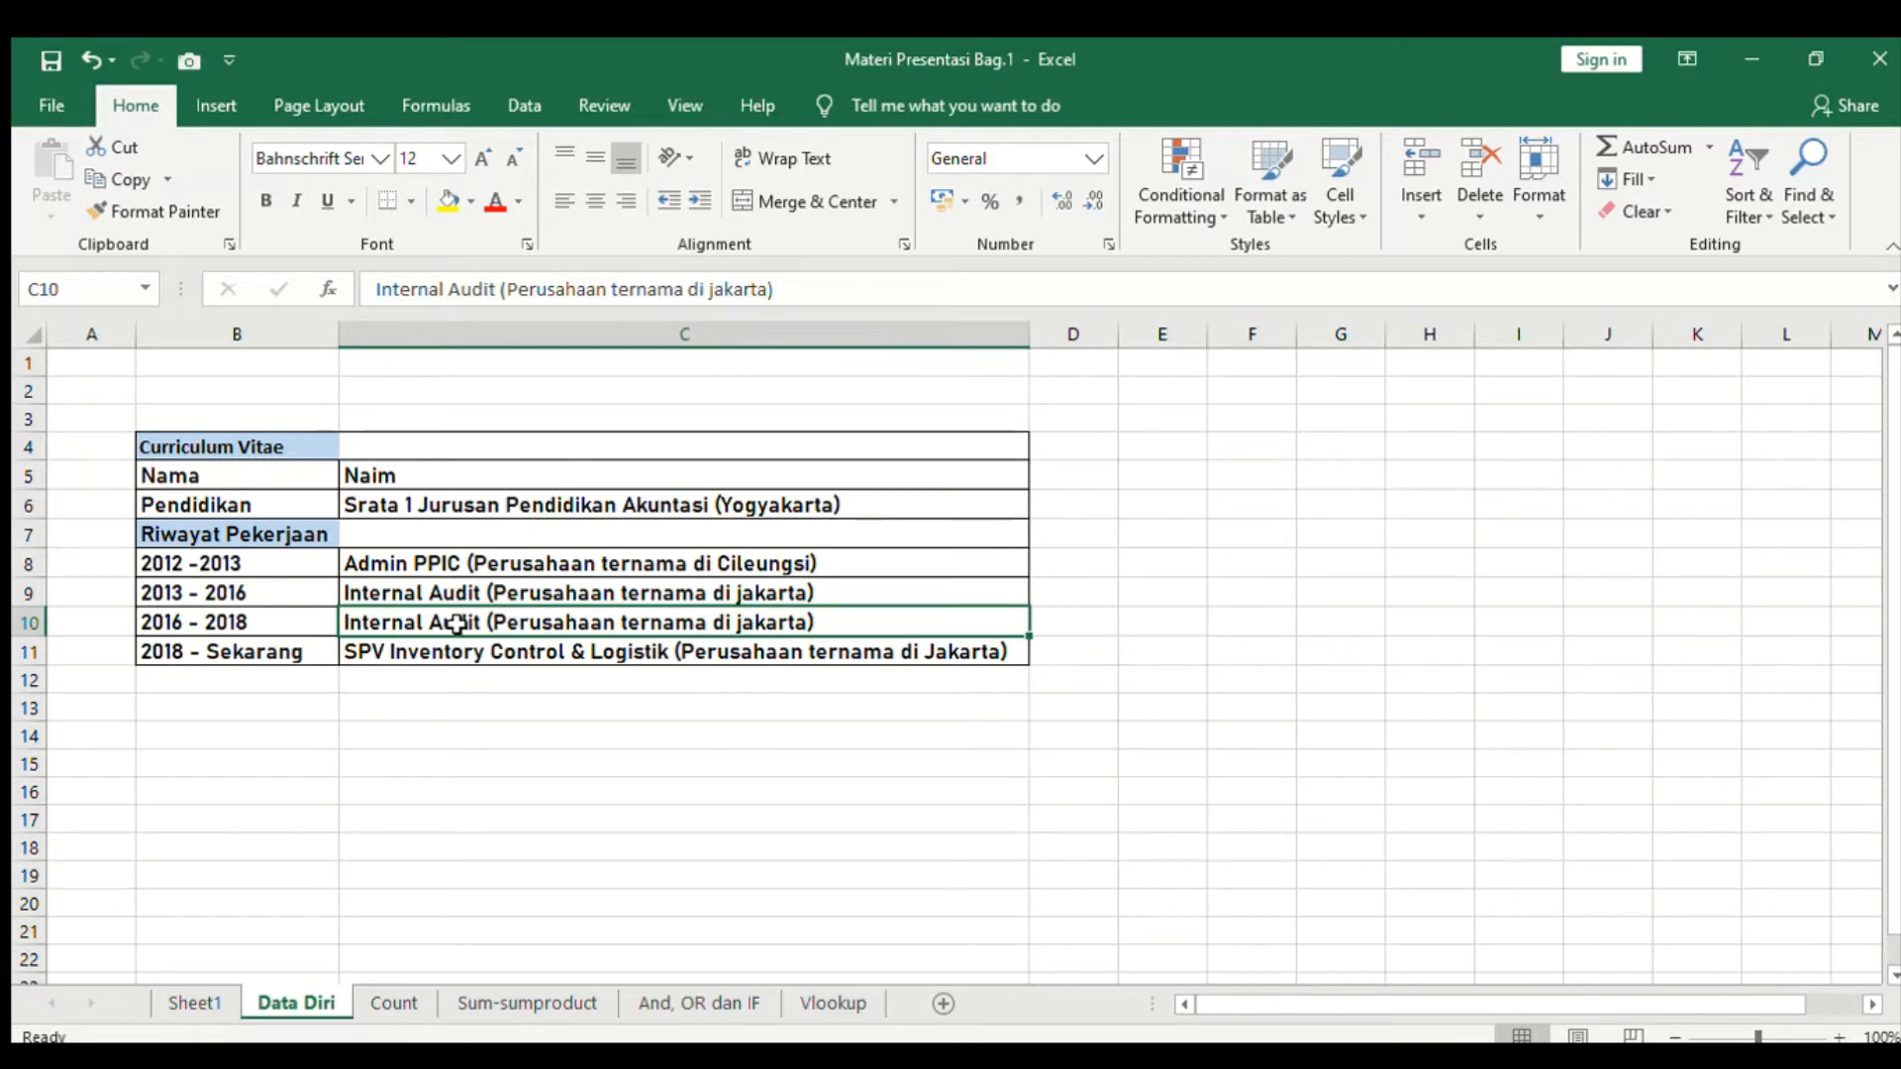
click(551, 586)
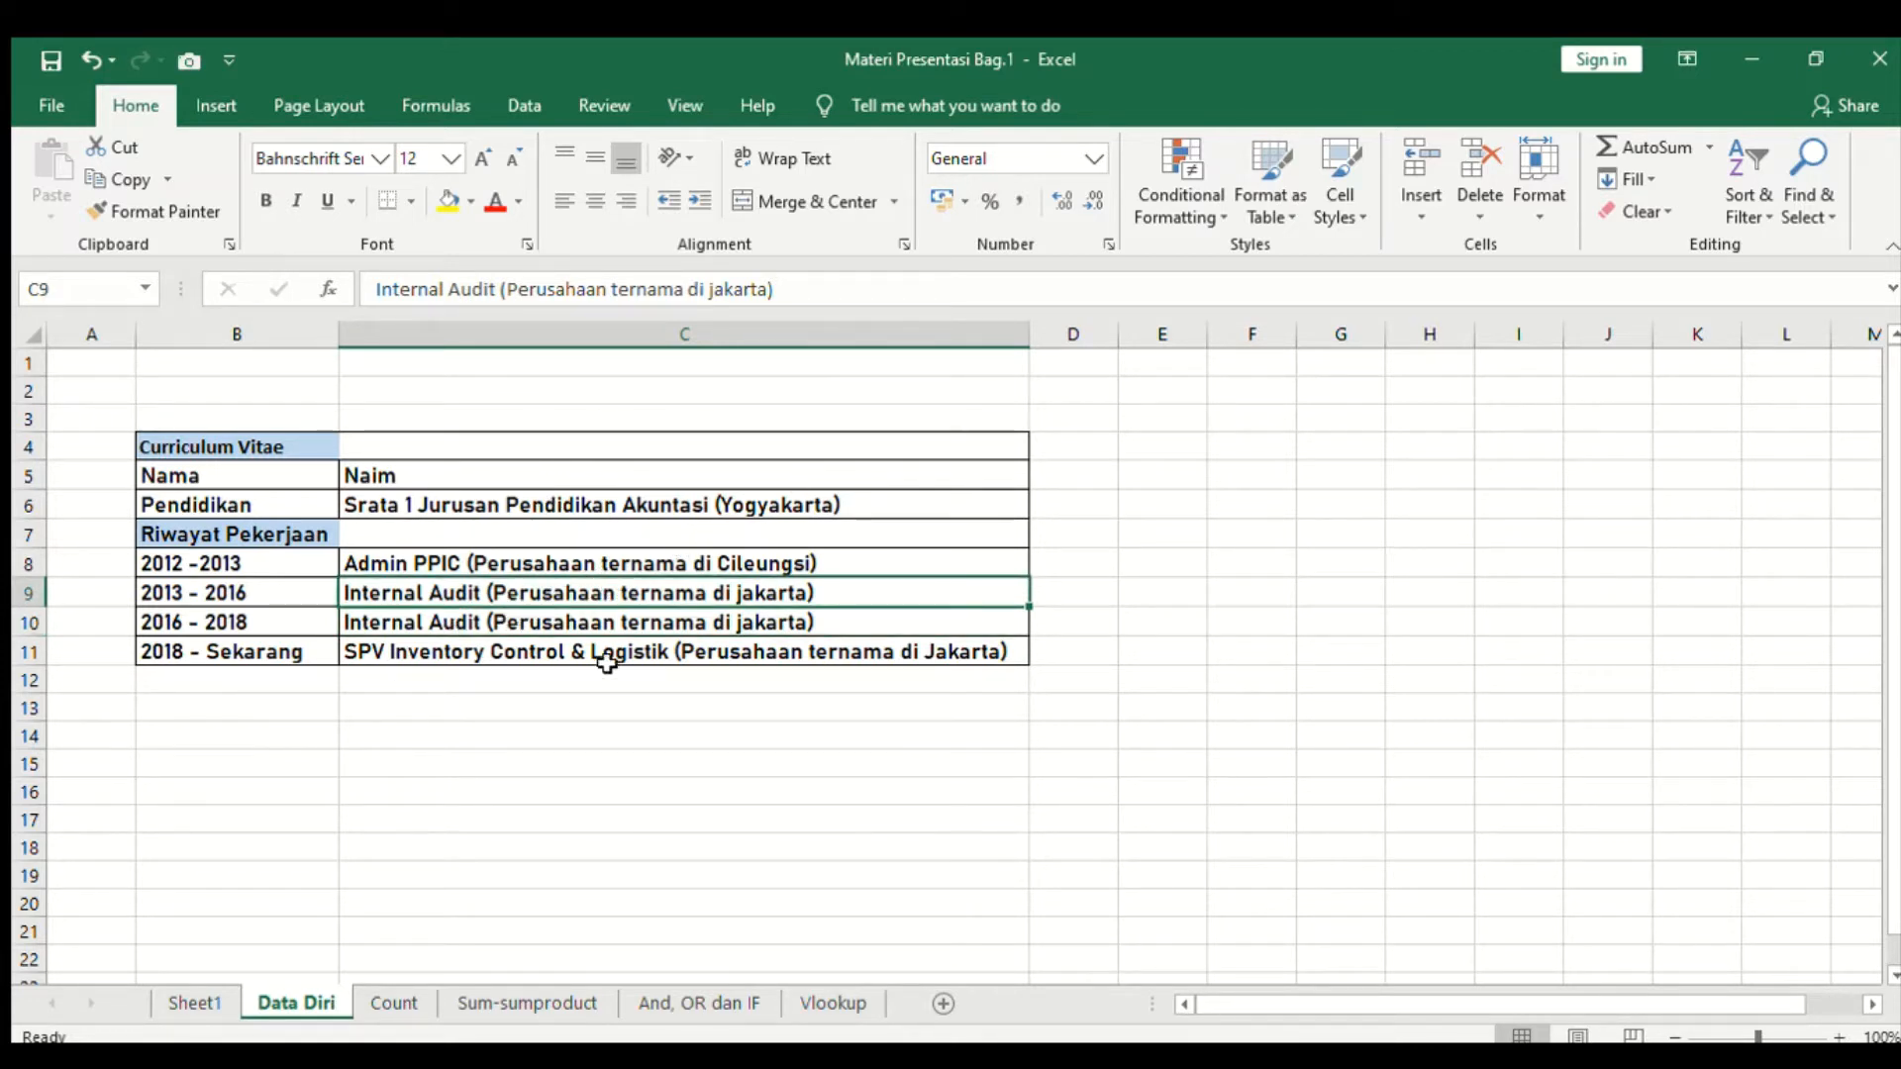
click(388, 618)
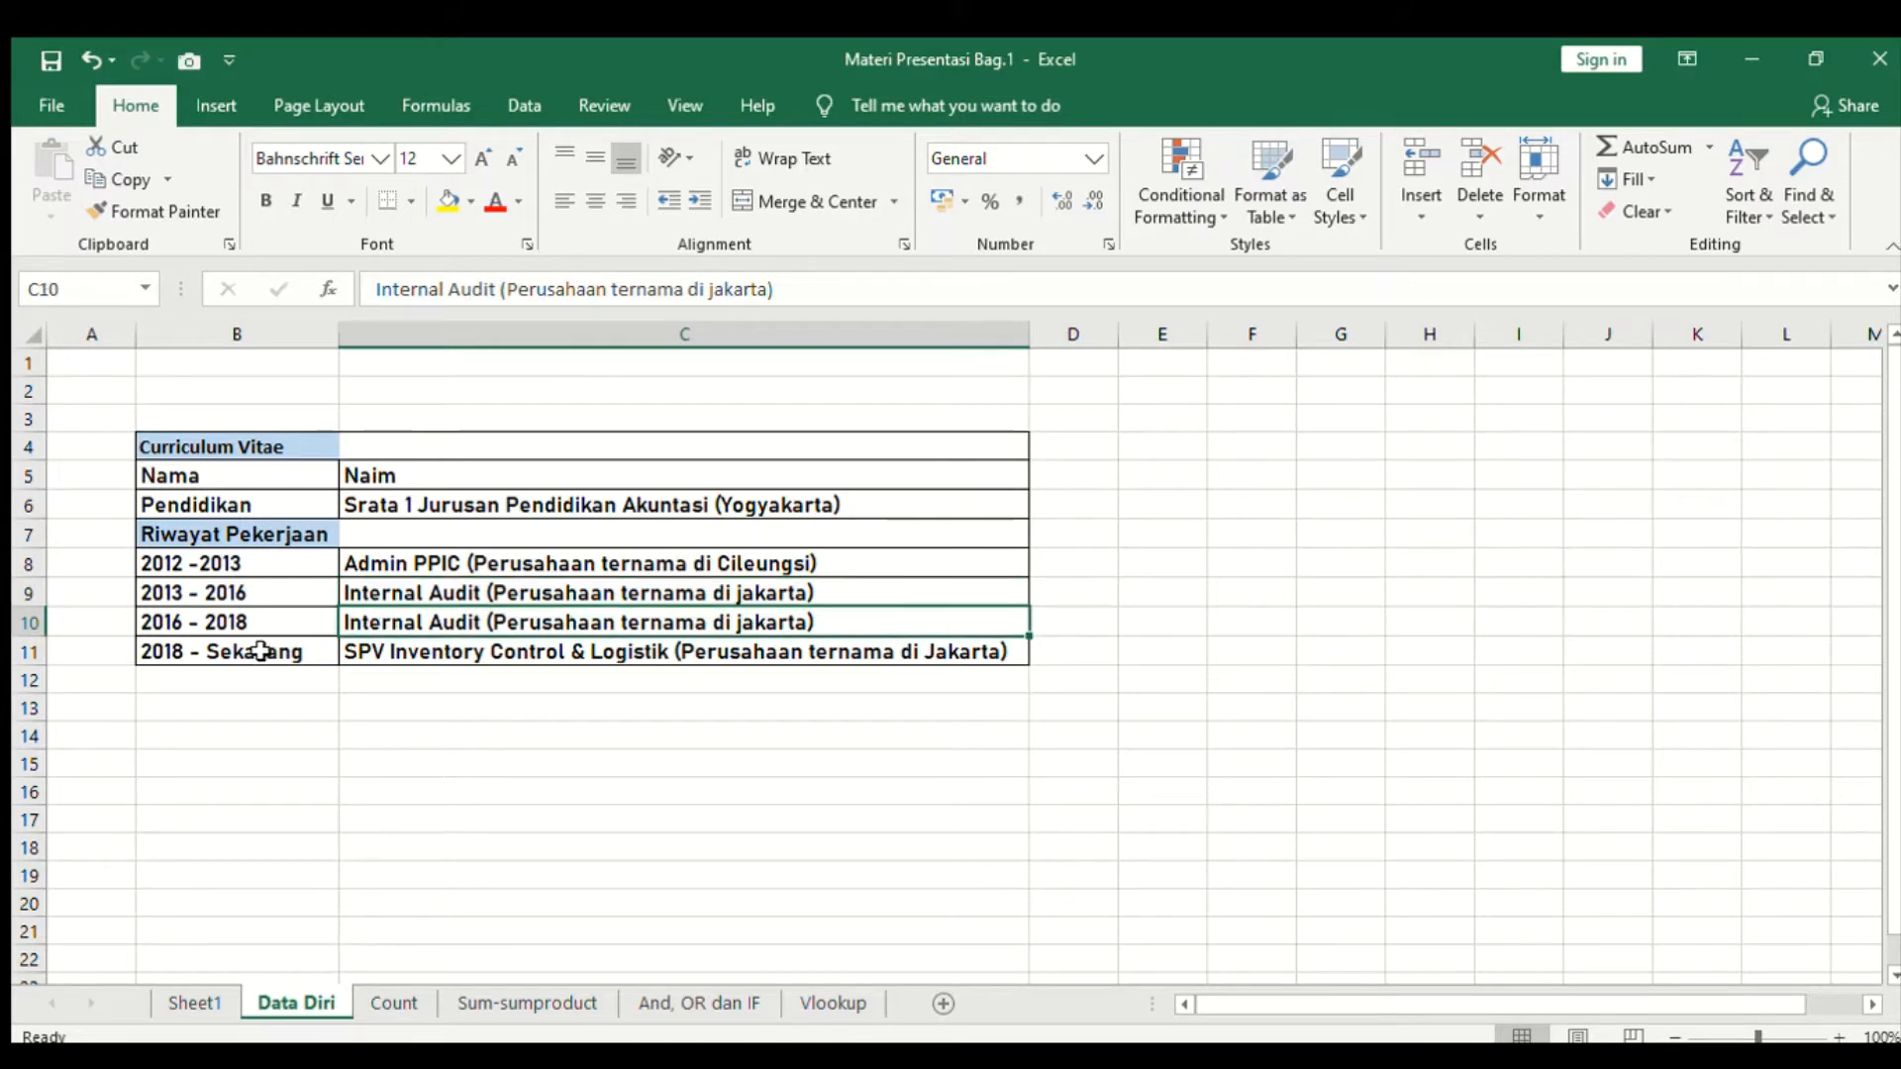
click(242, 619)
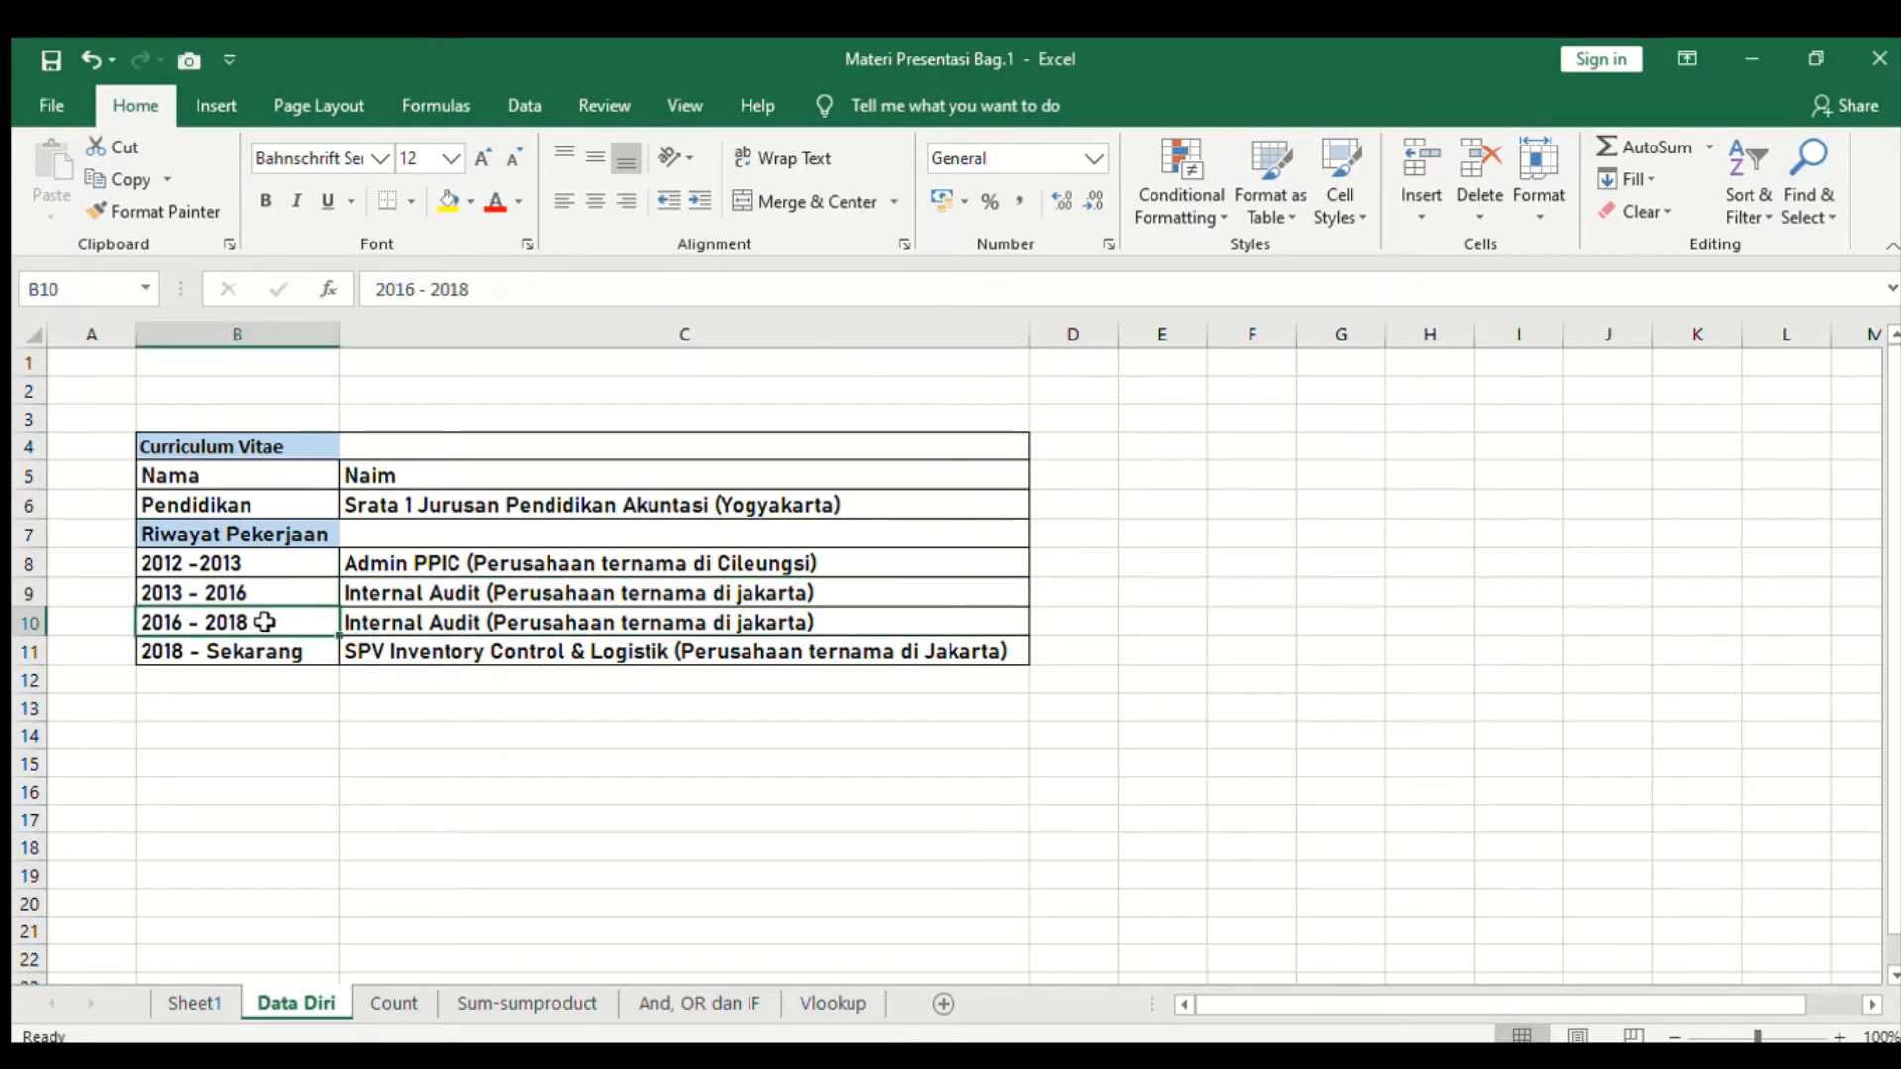
click(381, 624)
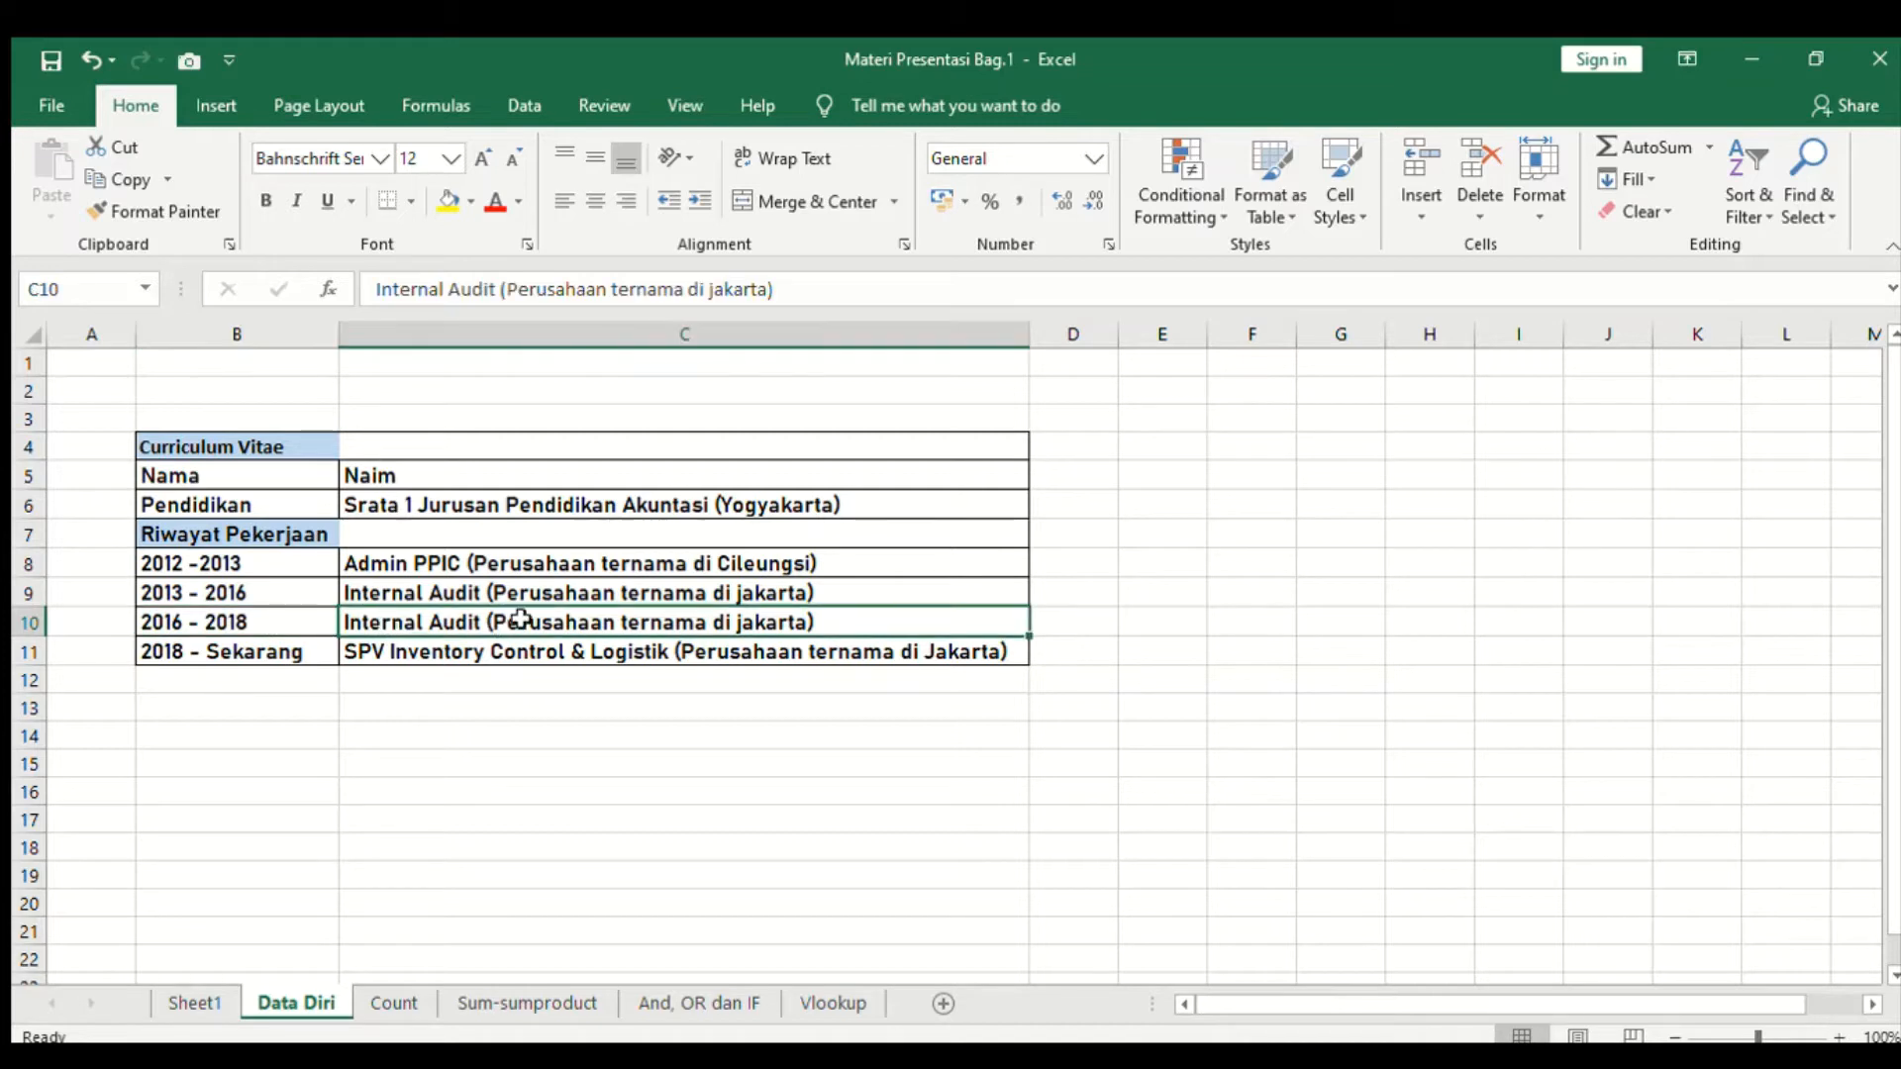
click(249, 656)
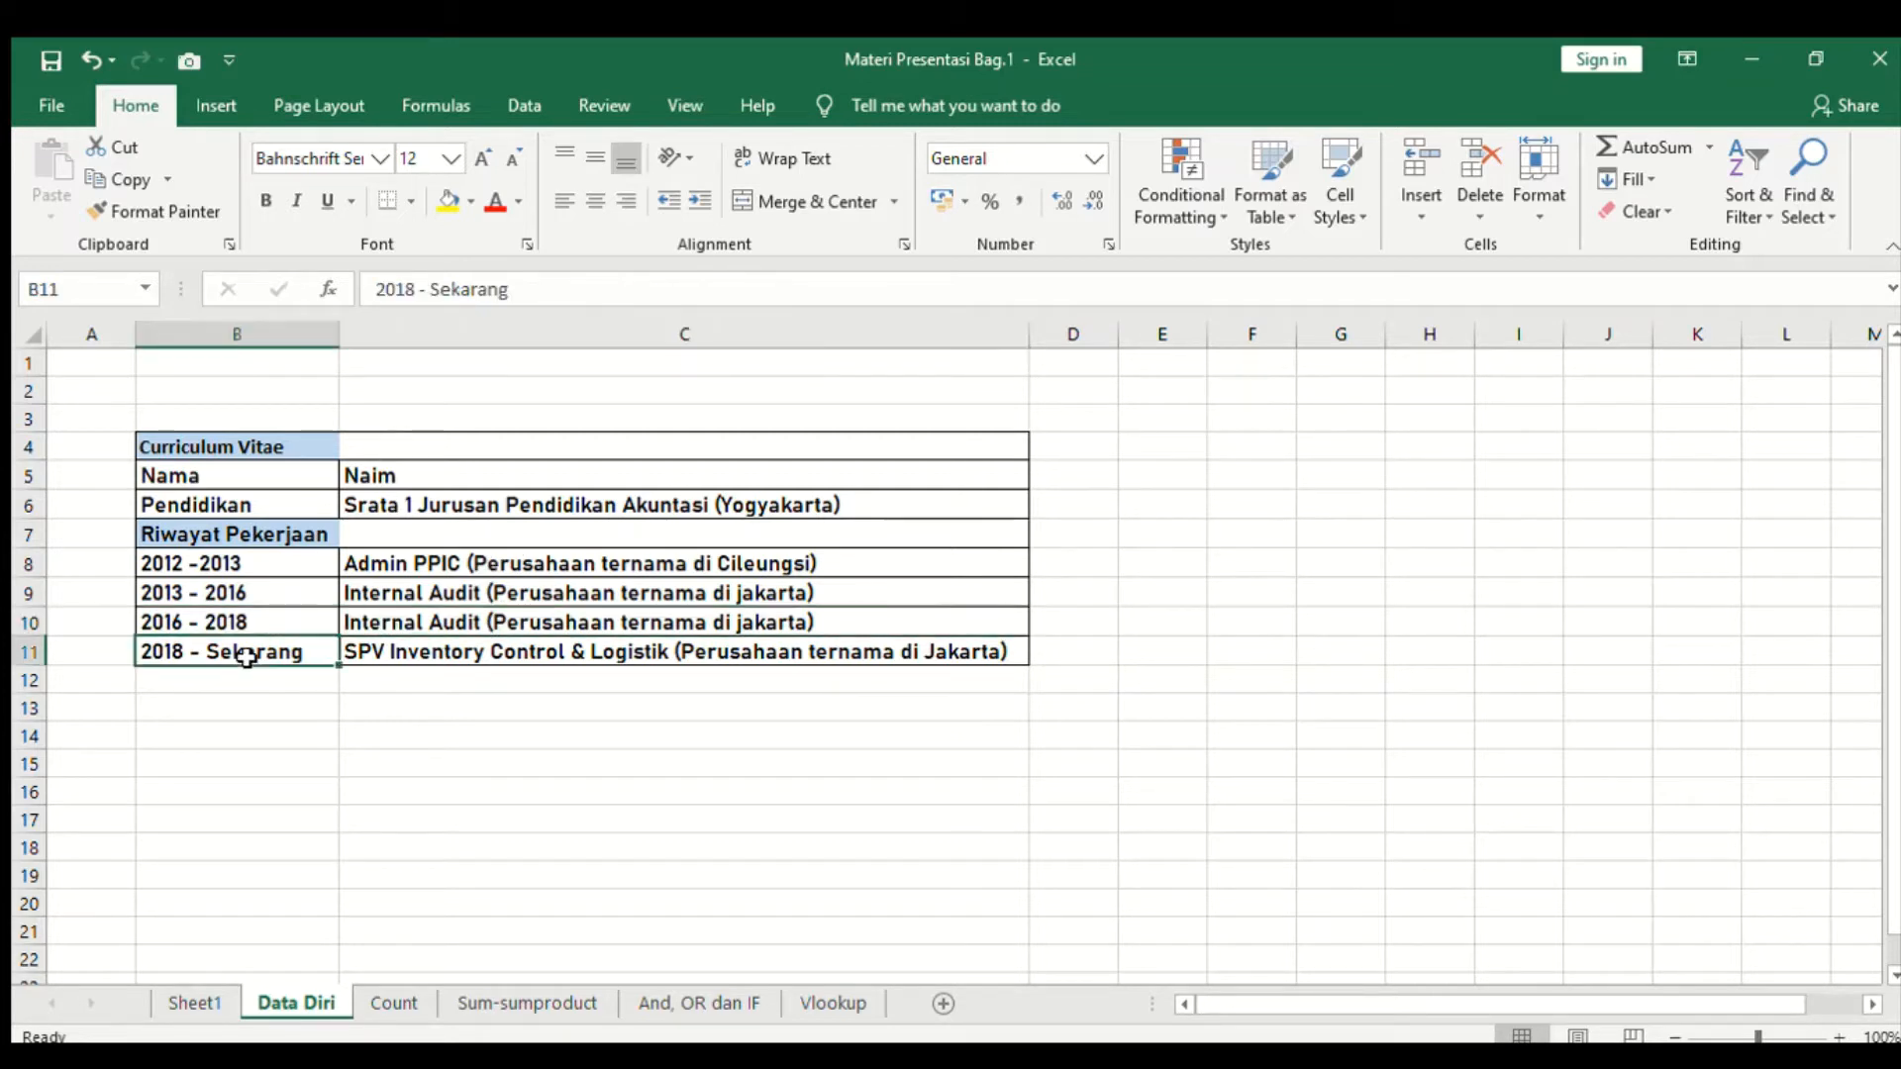
click(381, 653)
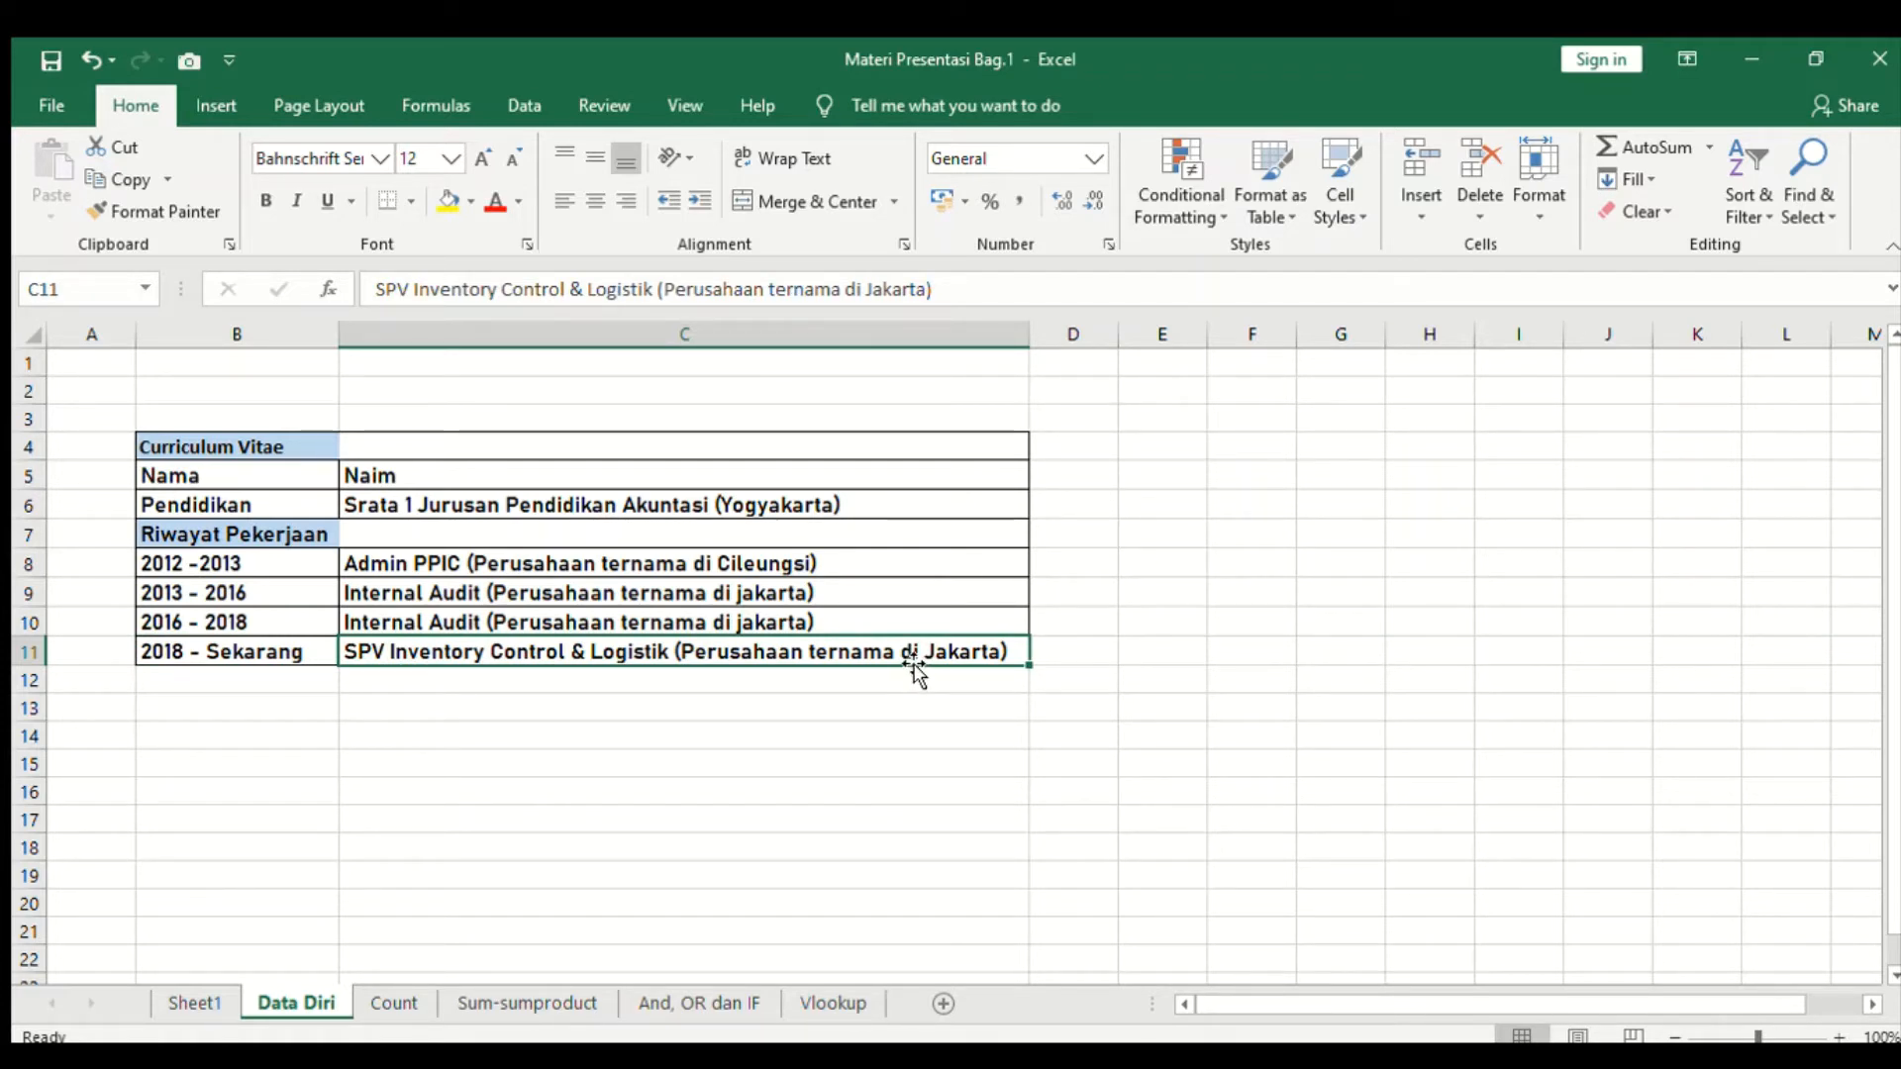
- Open the Count sheet and read the COUNT function description and syntax
click(395, 1003)
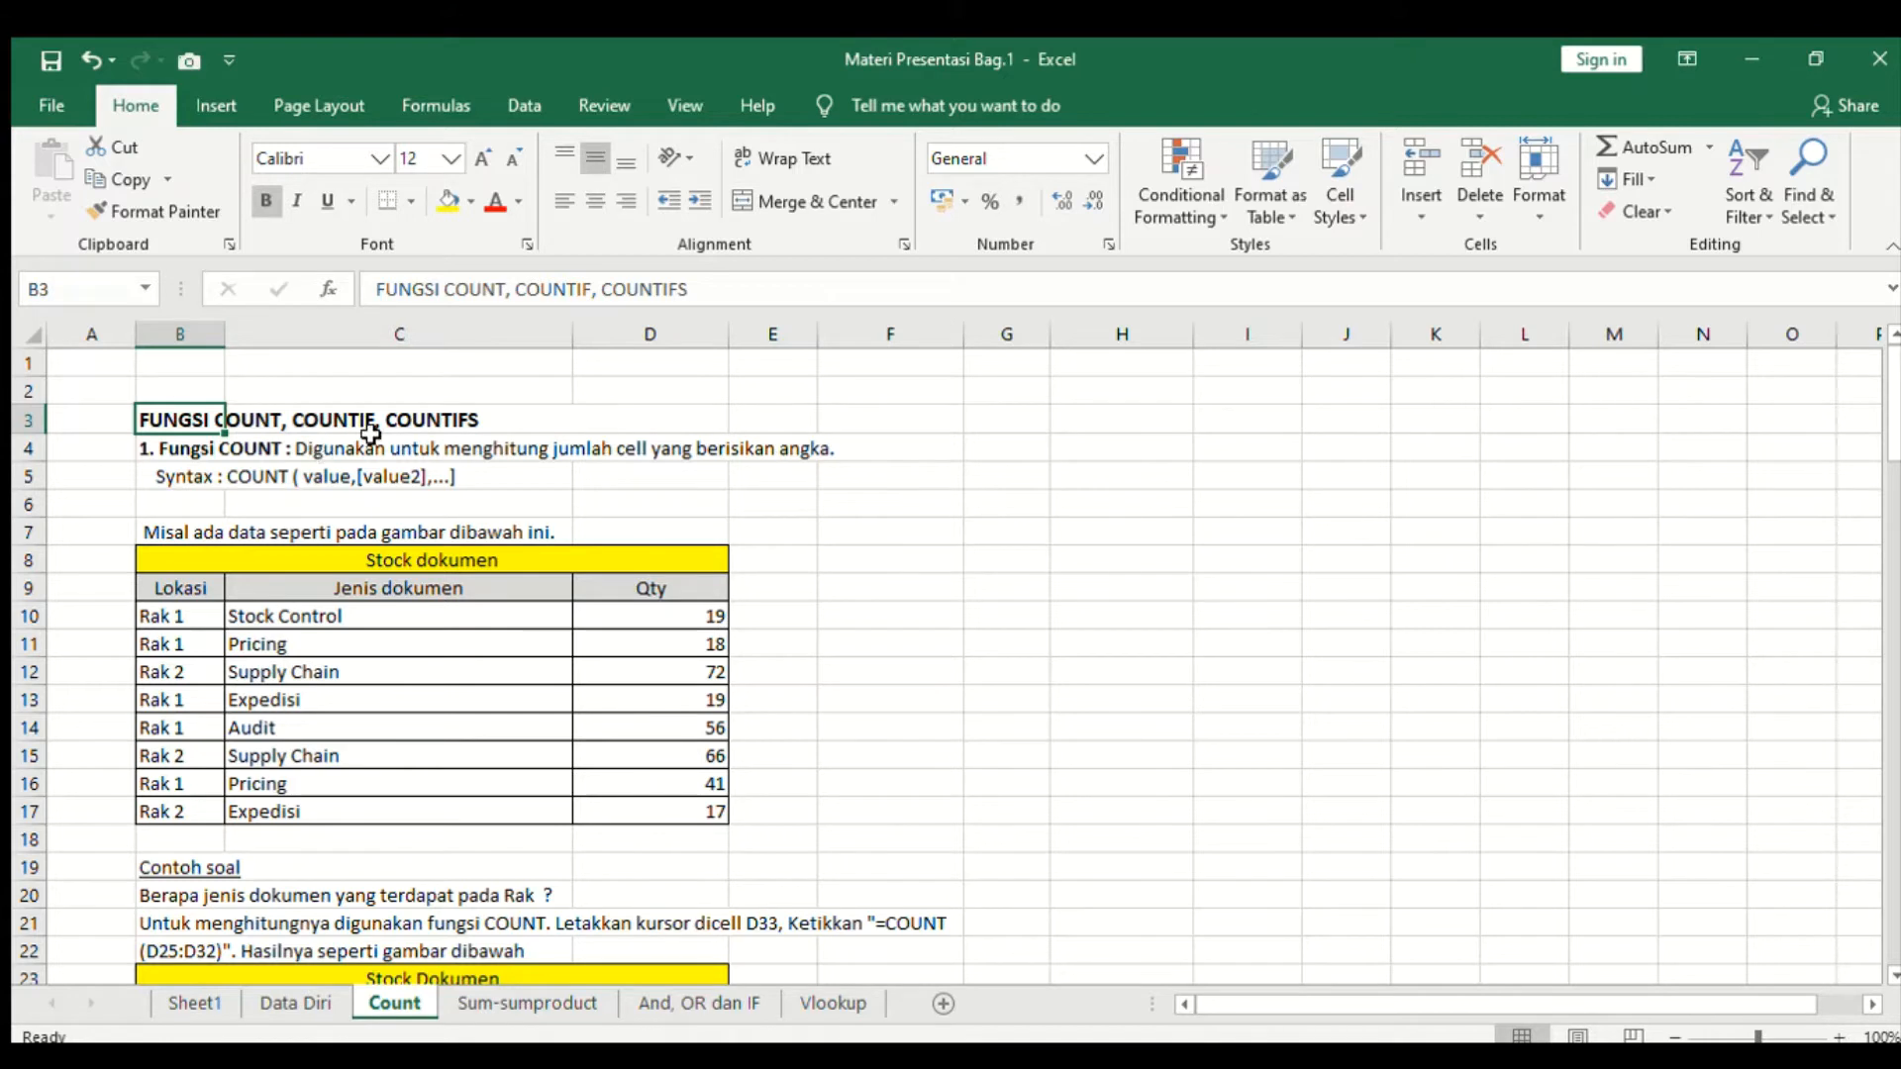
click(259, 453)
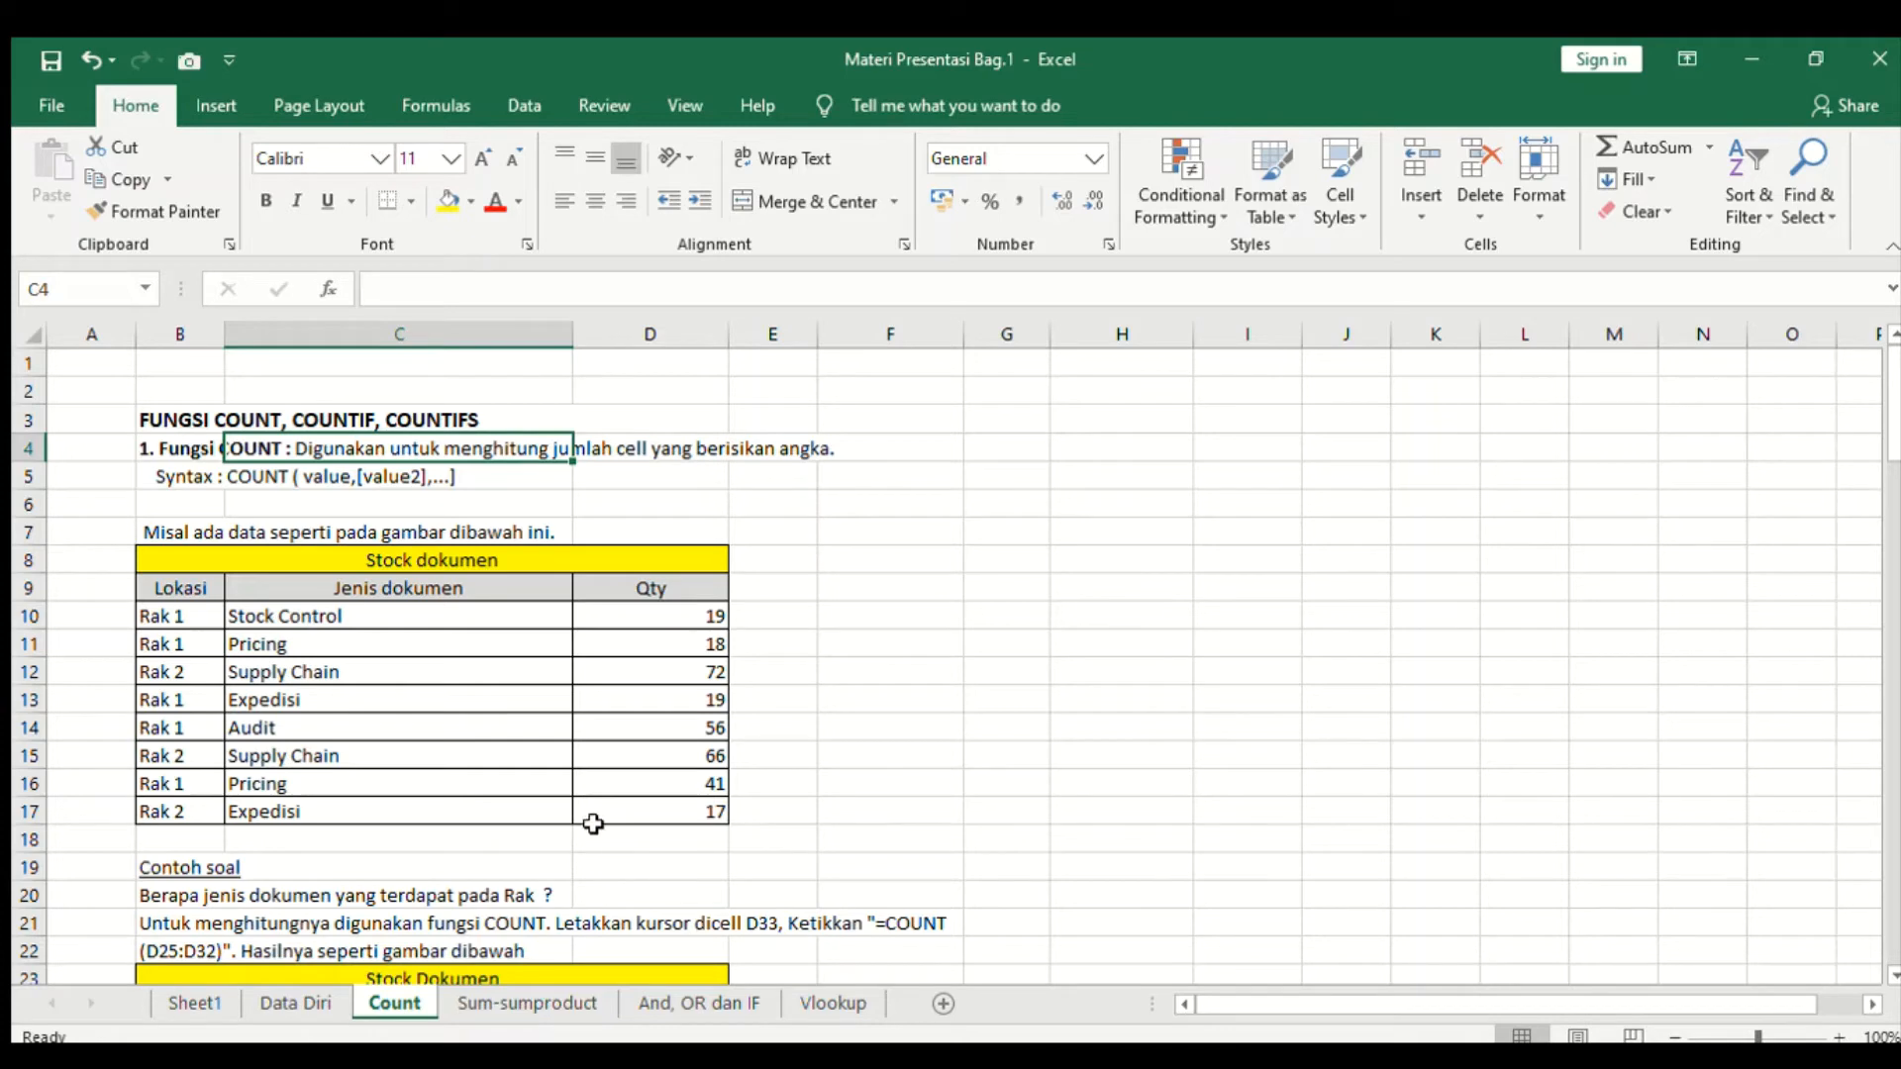
scroll(594, 826, down, 2)
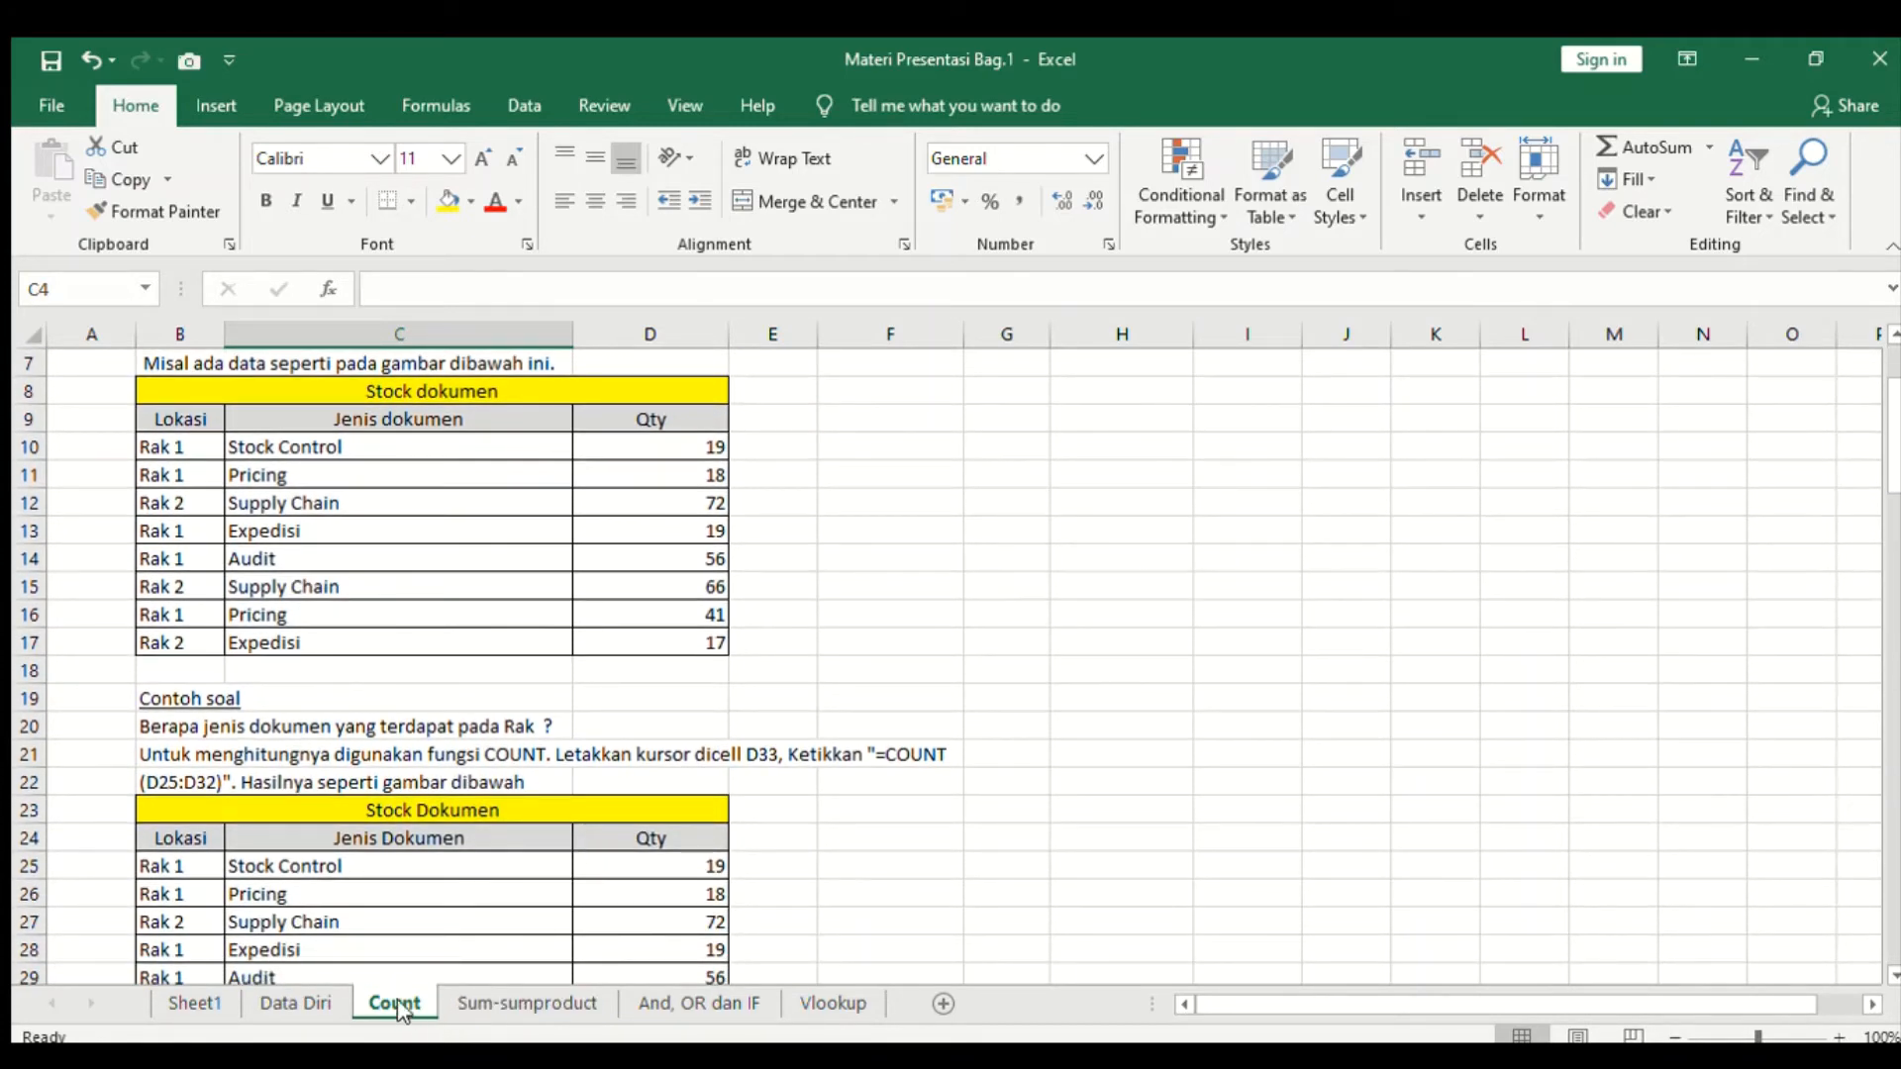
- Leaf through the Sum-sumproduct, And, OR dan IF and Vlookup sheets, returning to the Count sheet
click(467, 1005)
click(646, 1003)
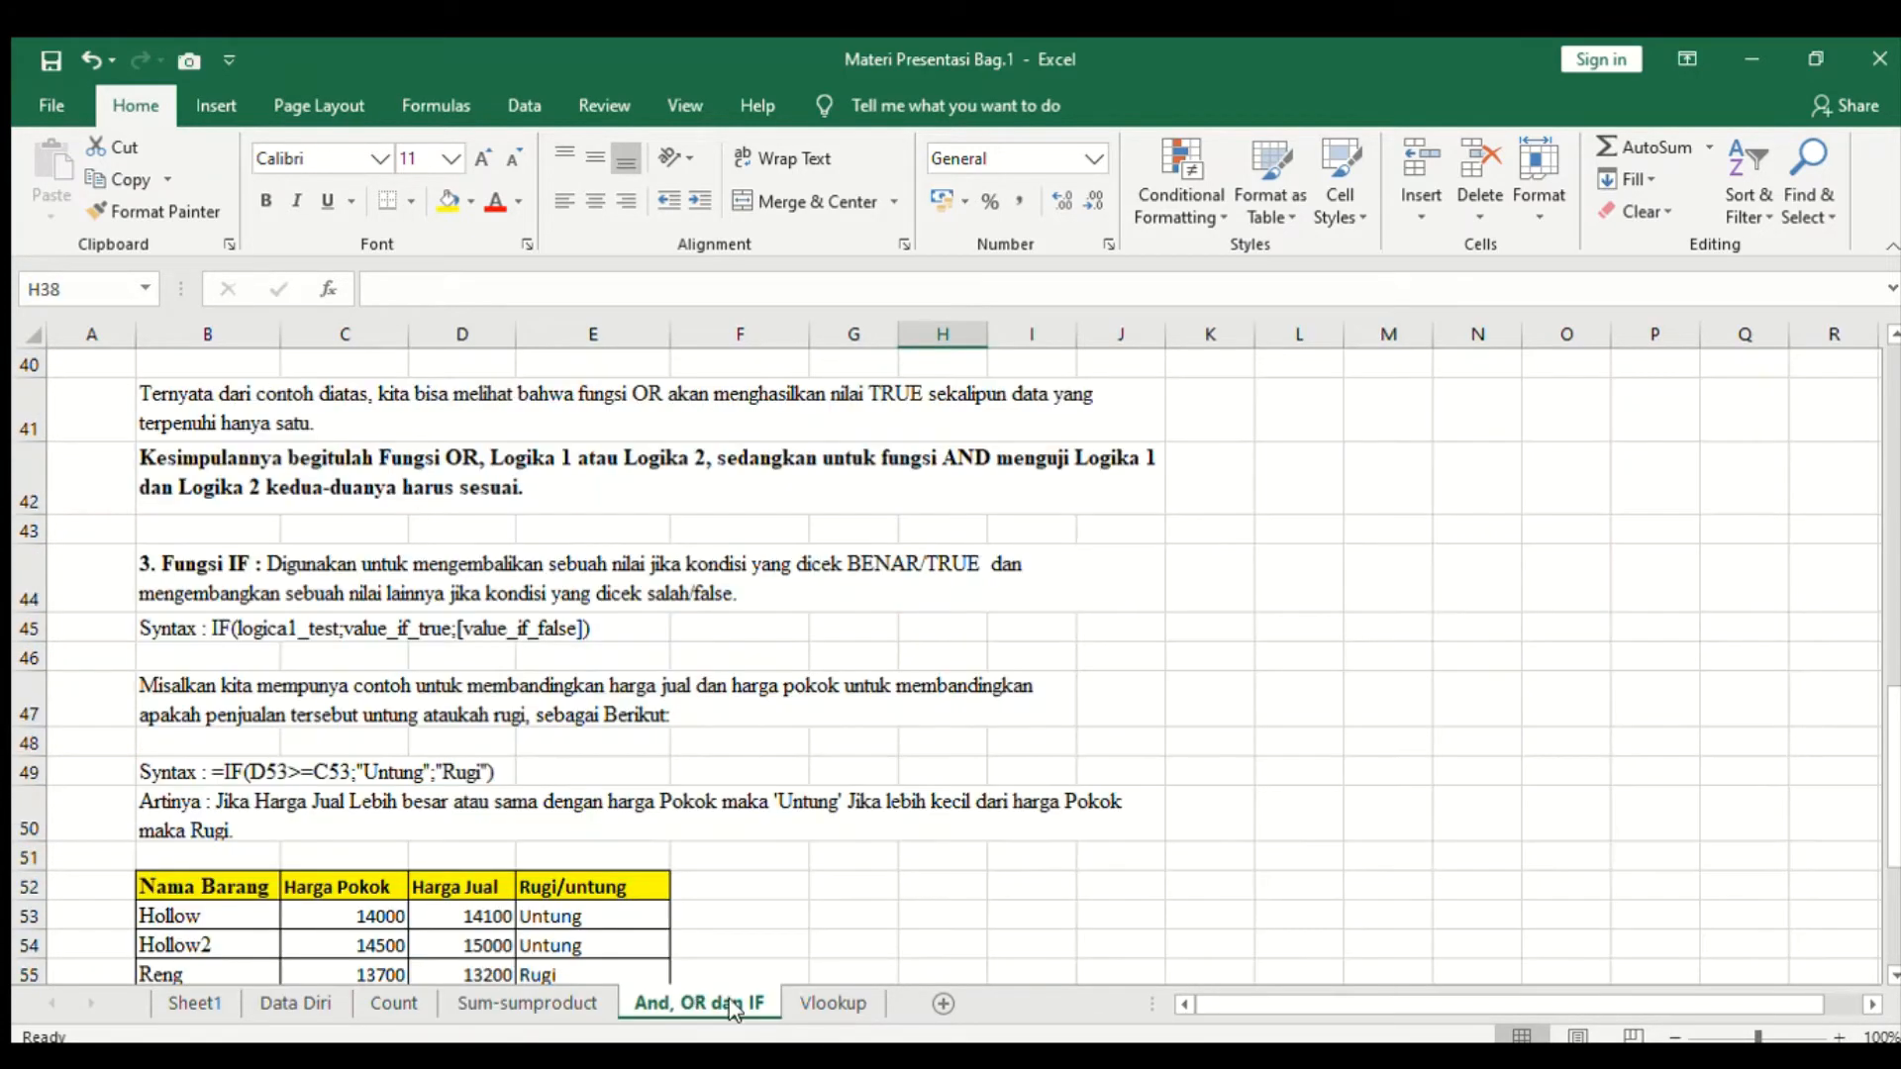
click(812, 1005)
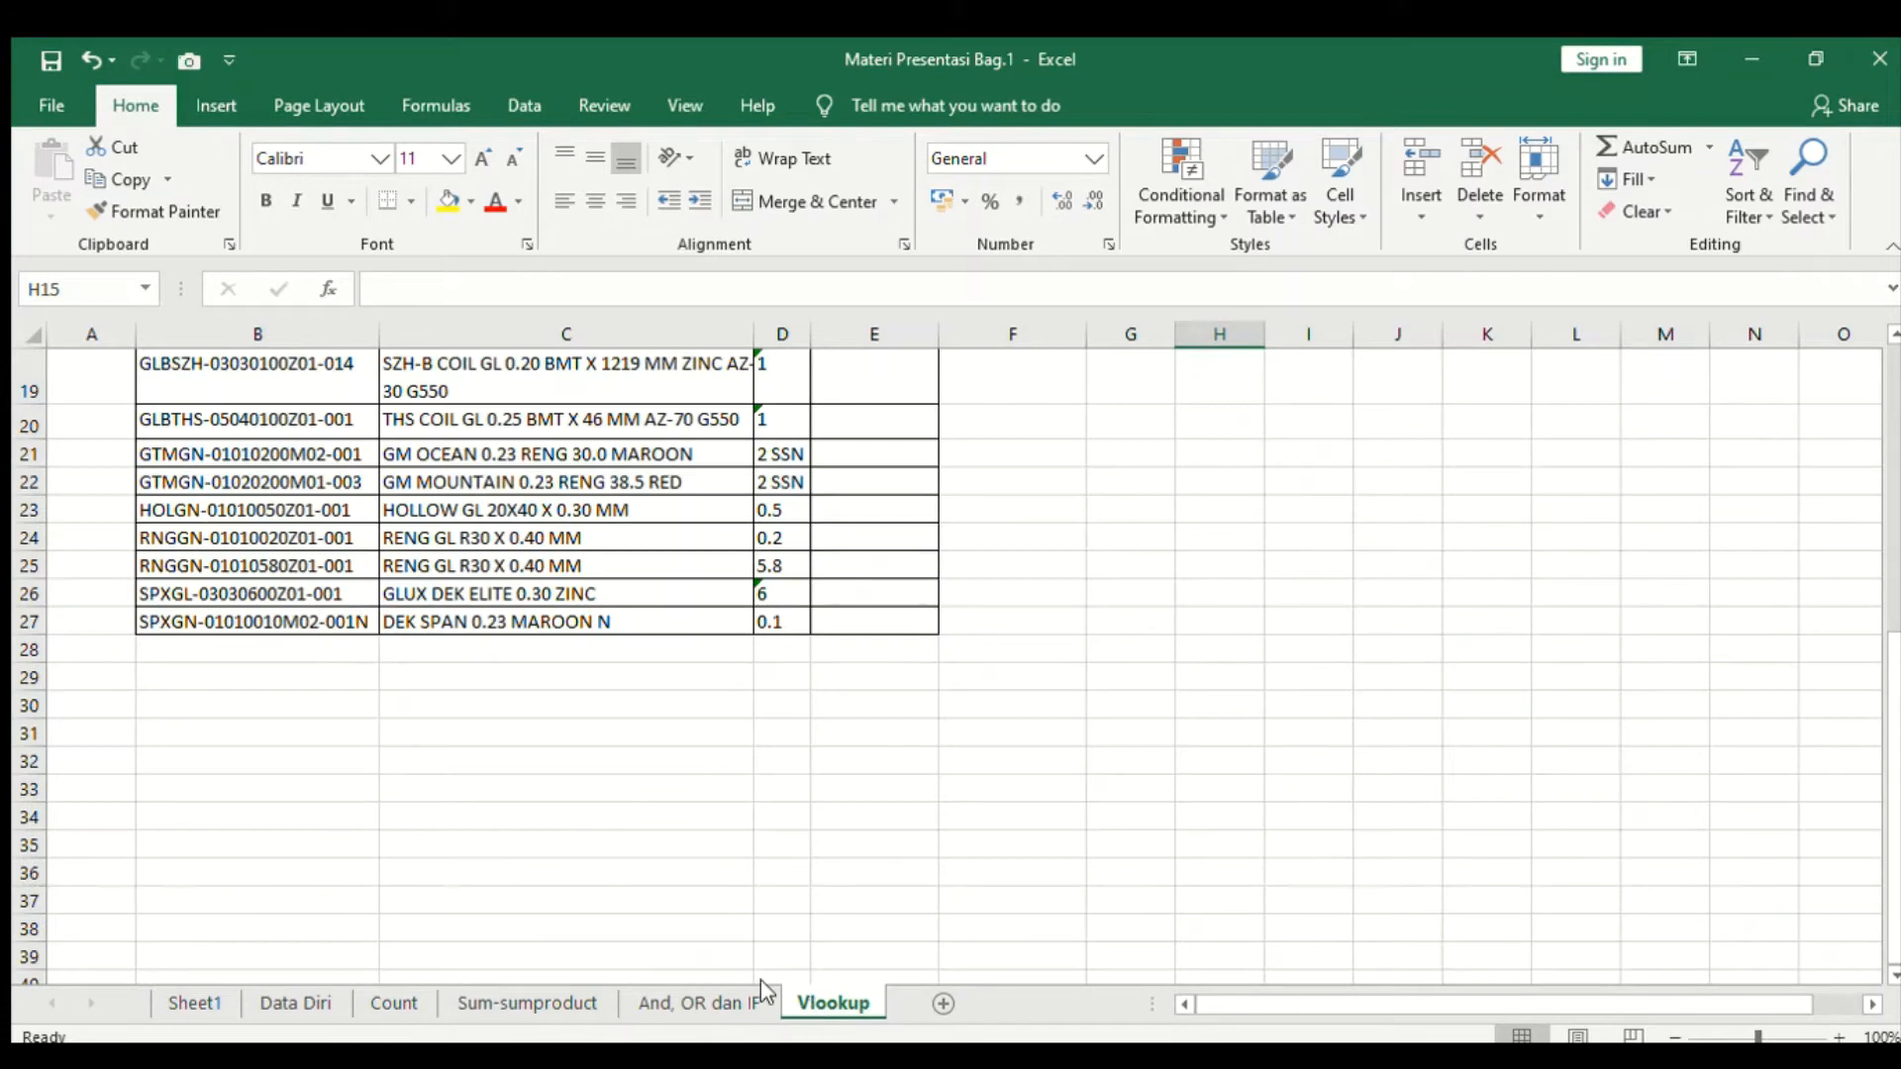
click(394, 1003)
scroll(445, 804, up, 2)
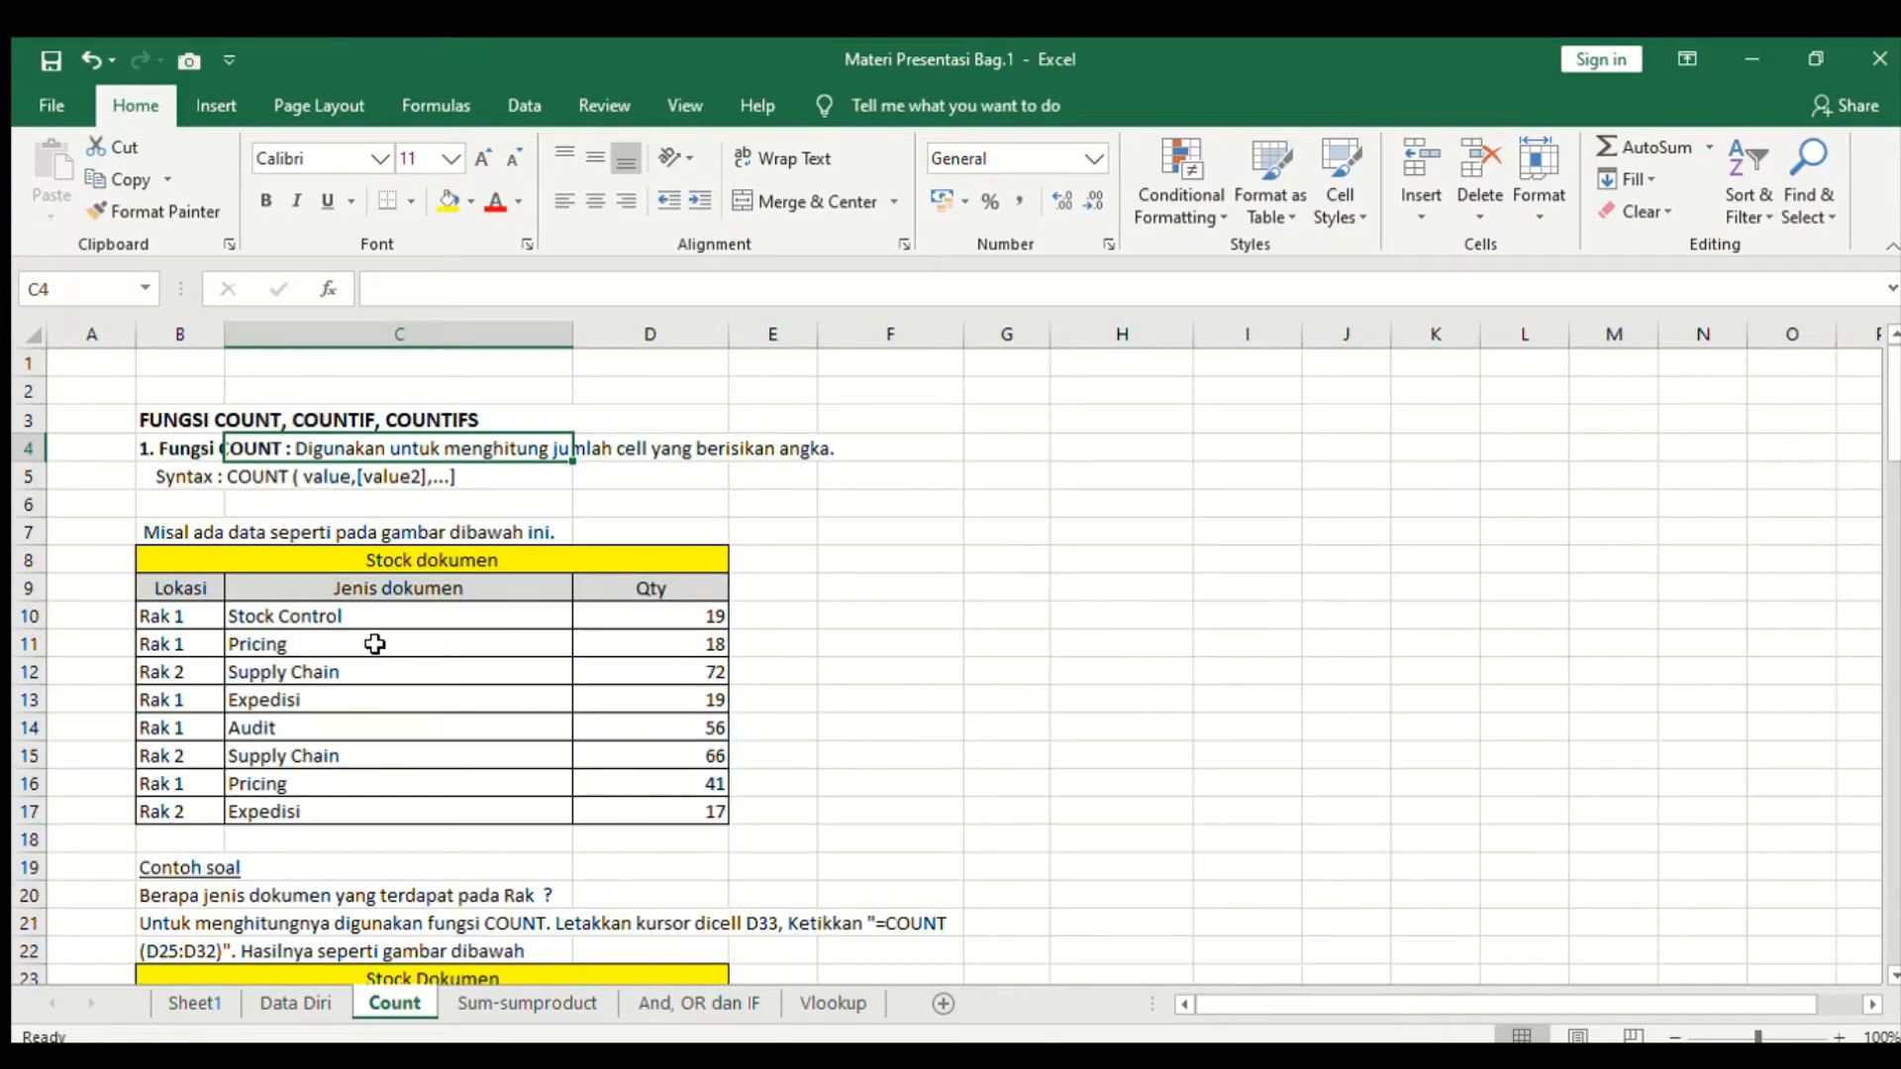
- Examine the Stock dokumen table's title and its Lokasi, Jenis dokumen and Qty column headers
click(343, 646)
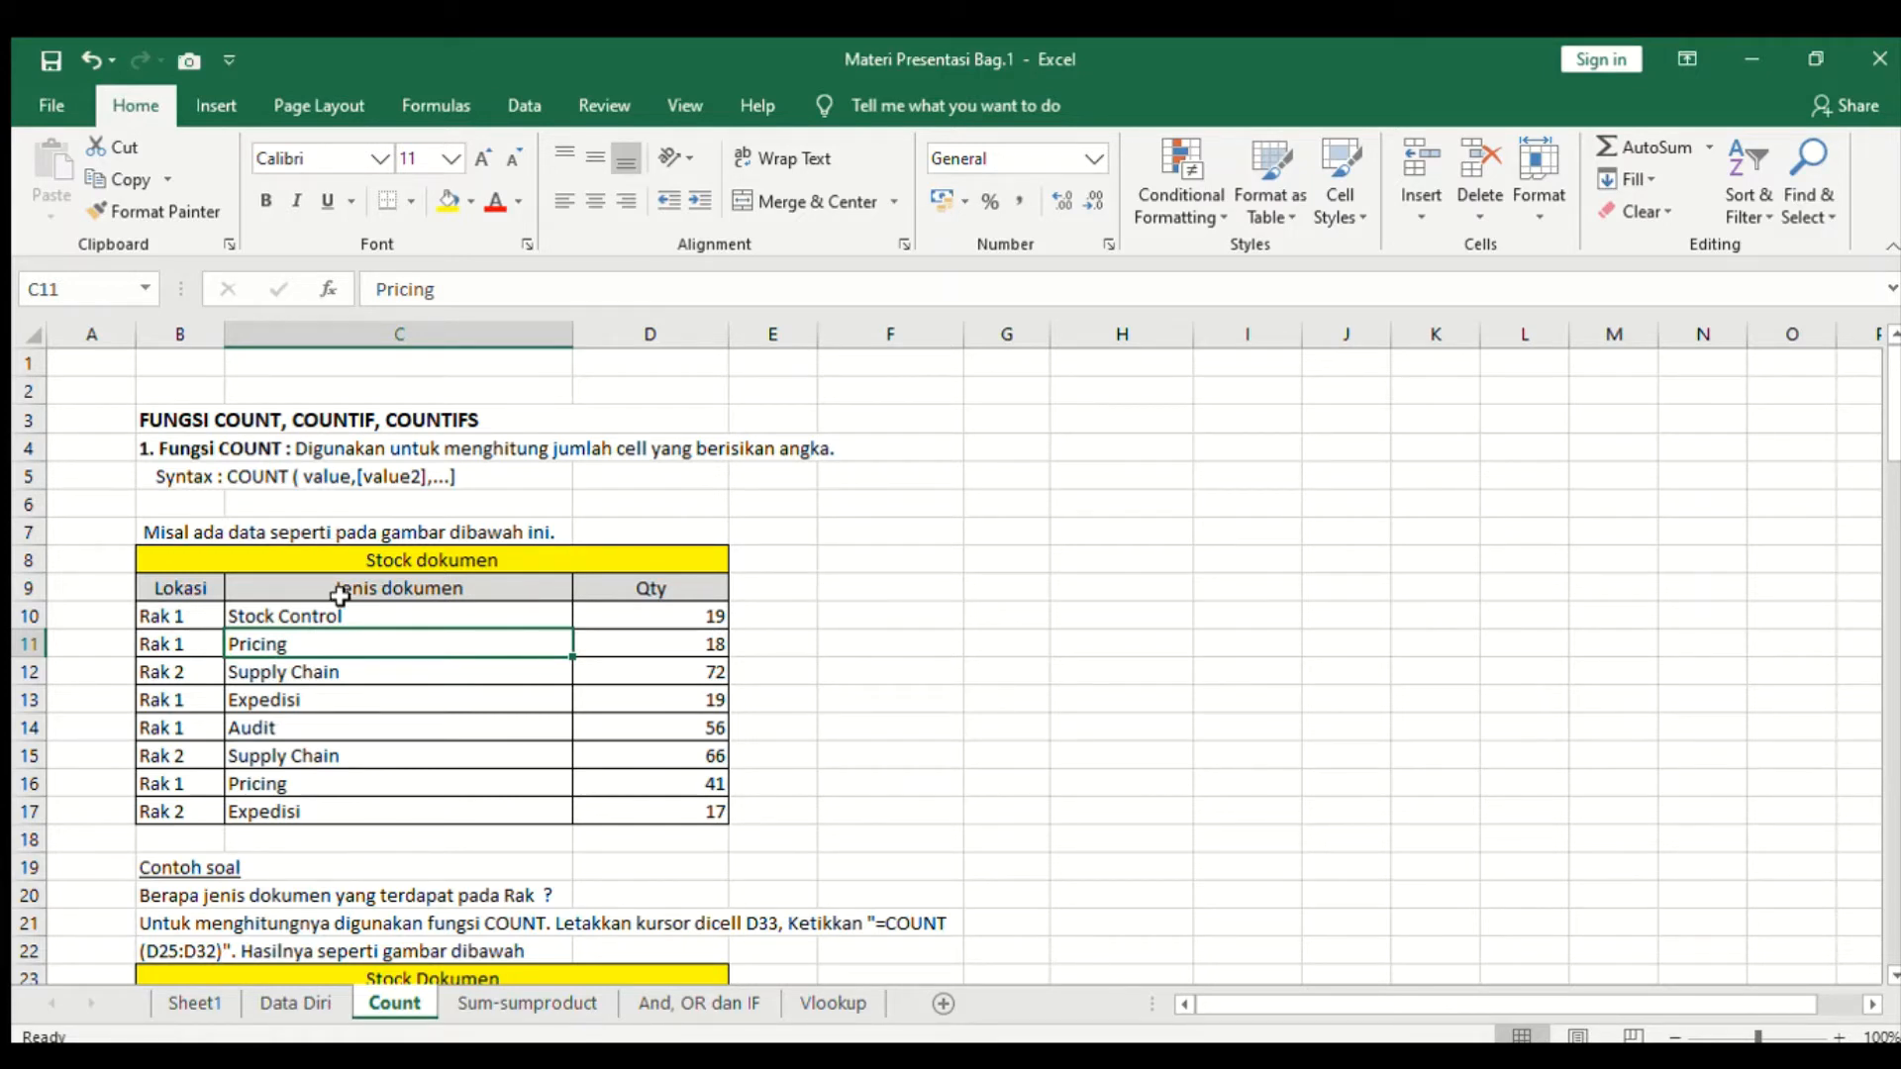
click(416, 552)
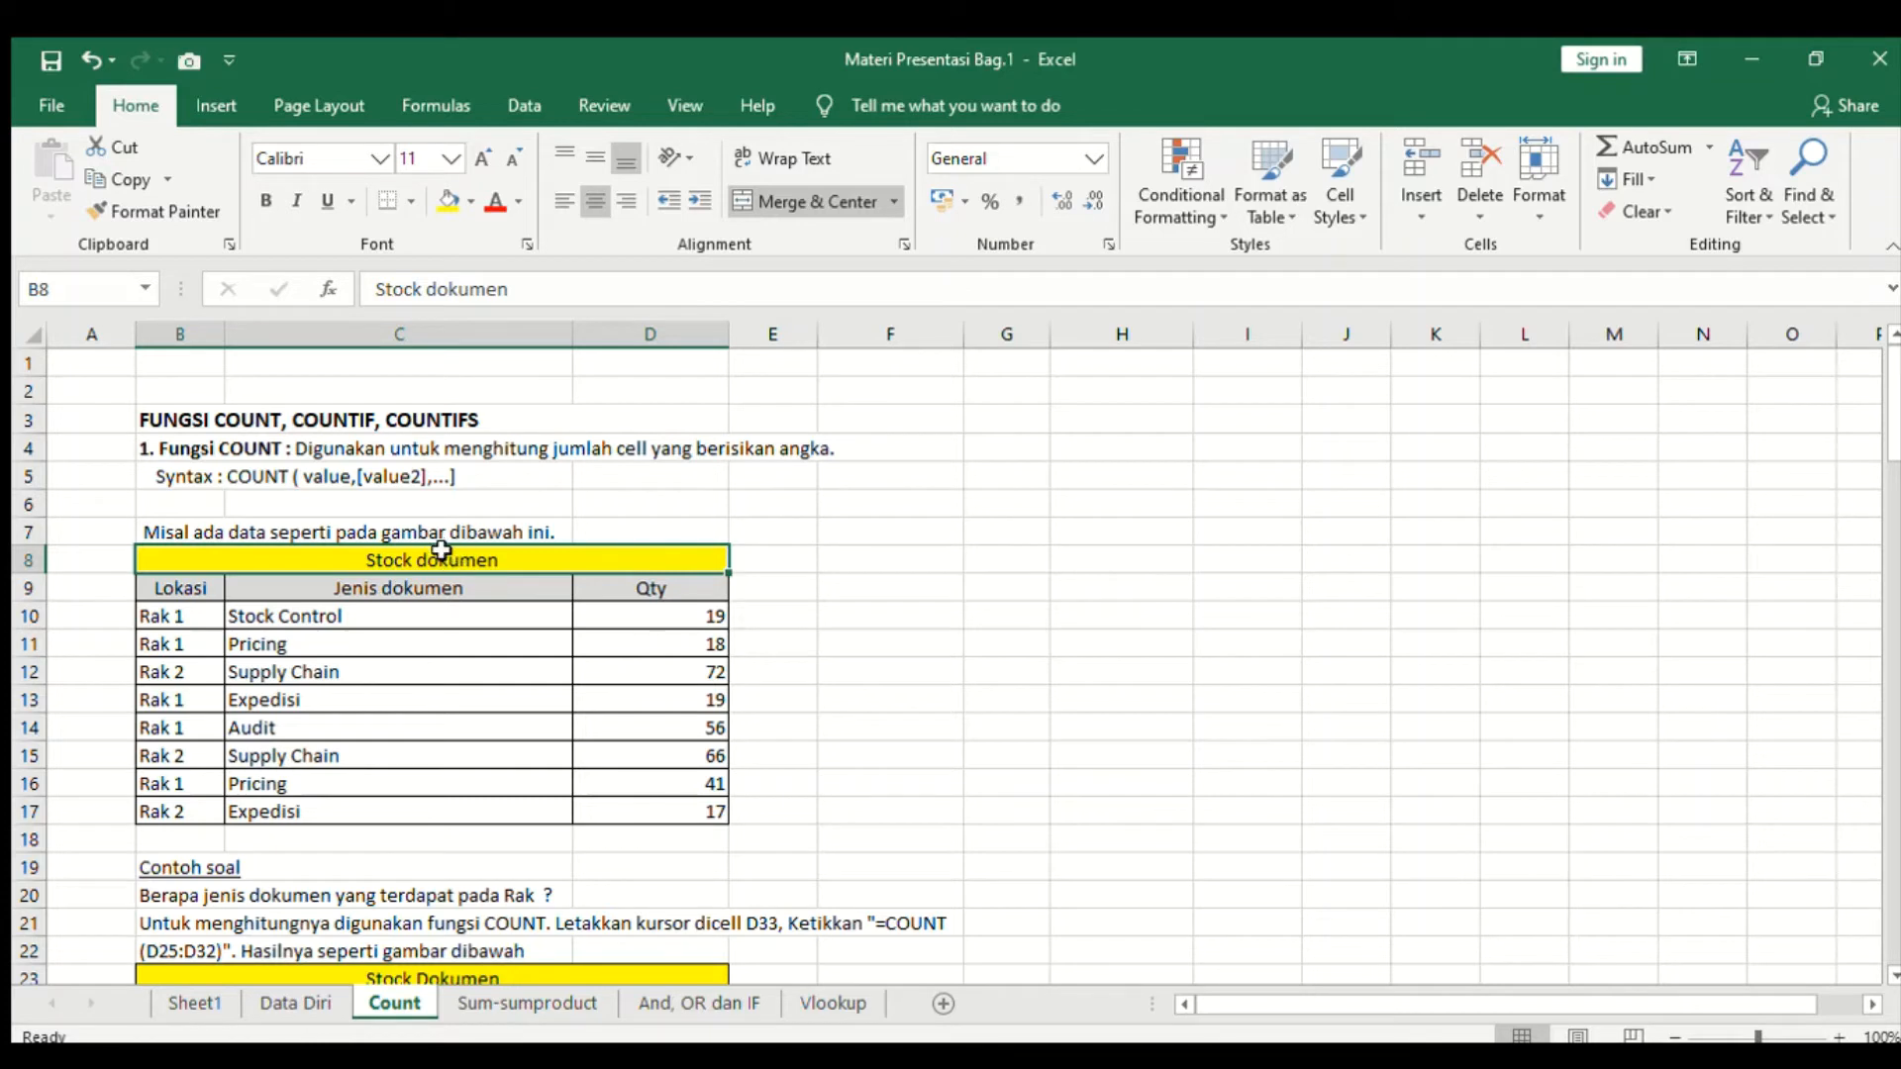
click(191, 598)
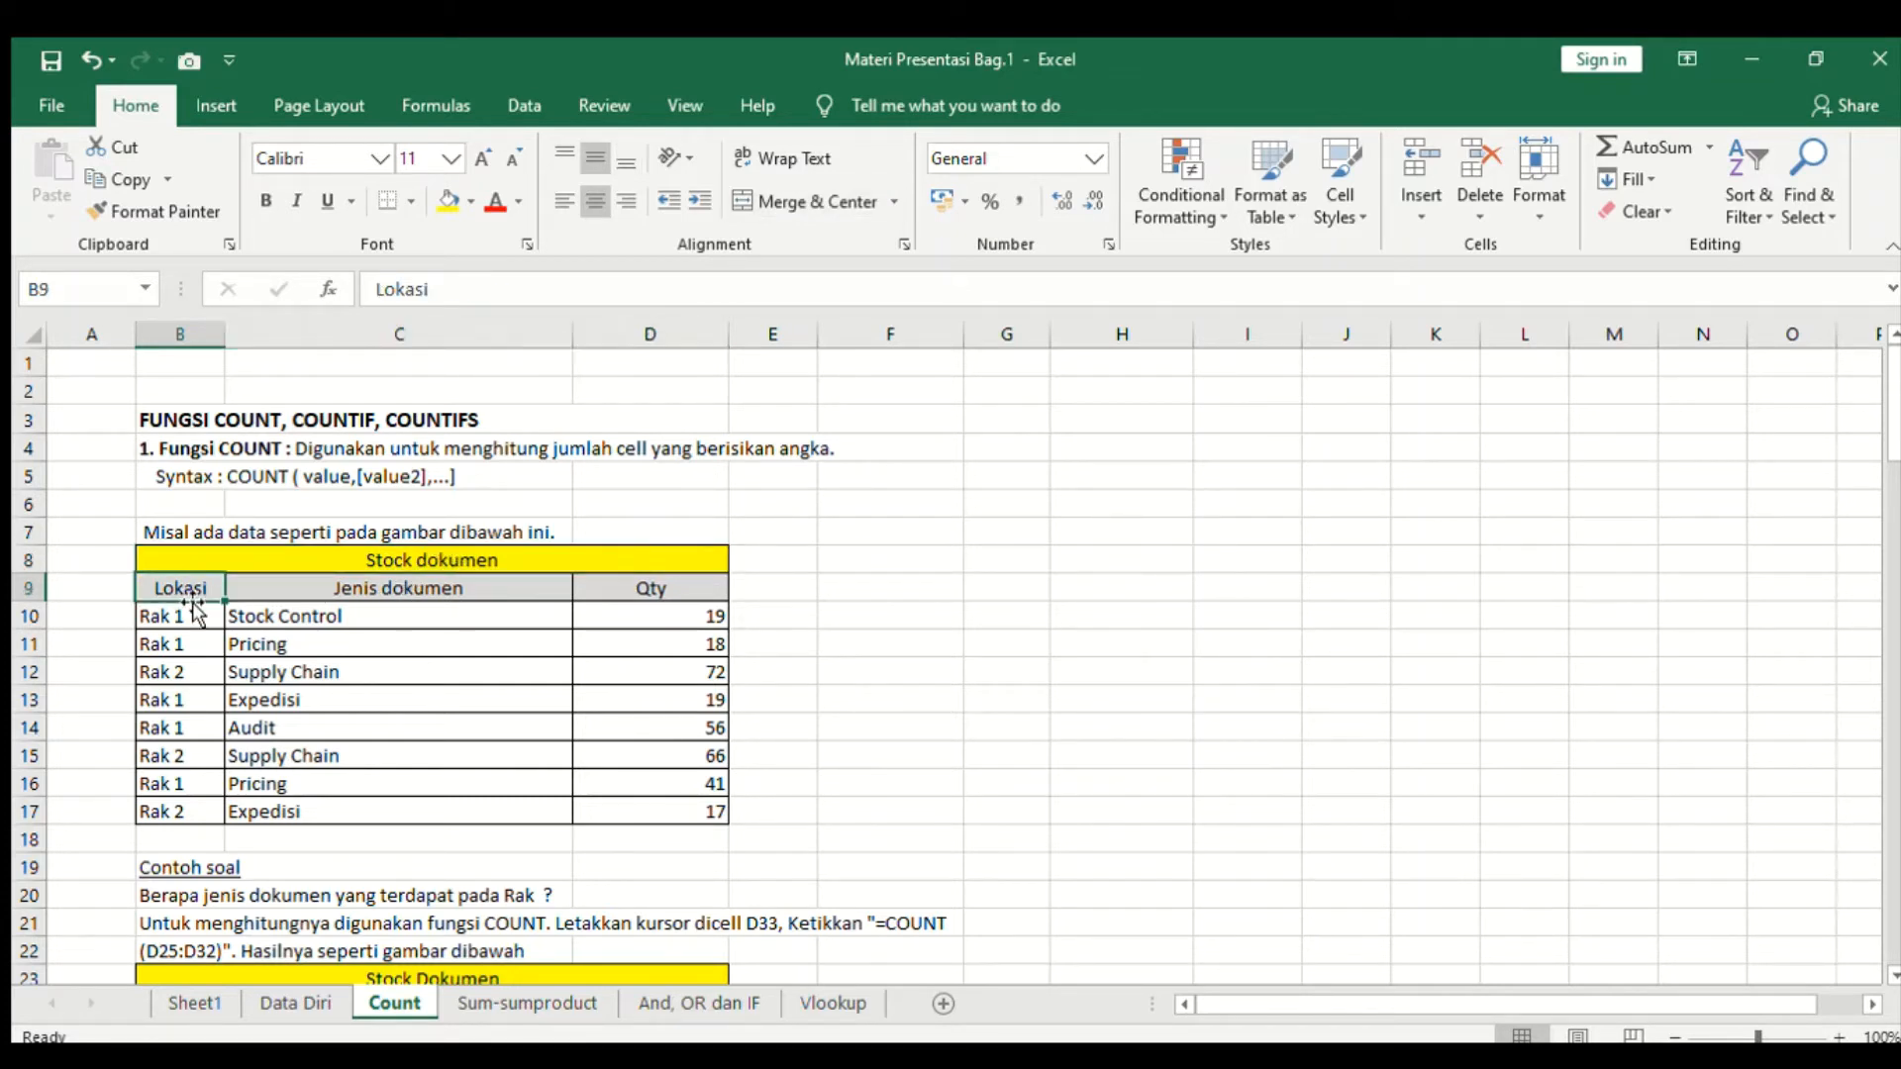
click(448, 597)
click(653, 594)
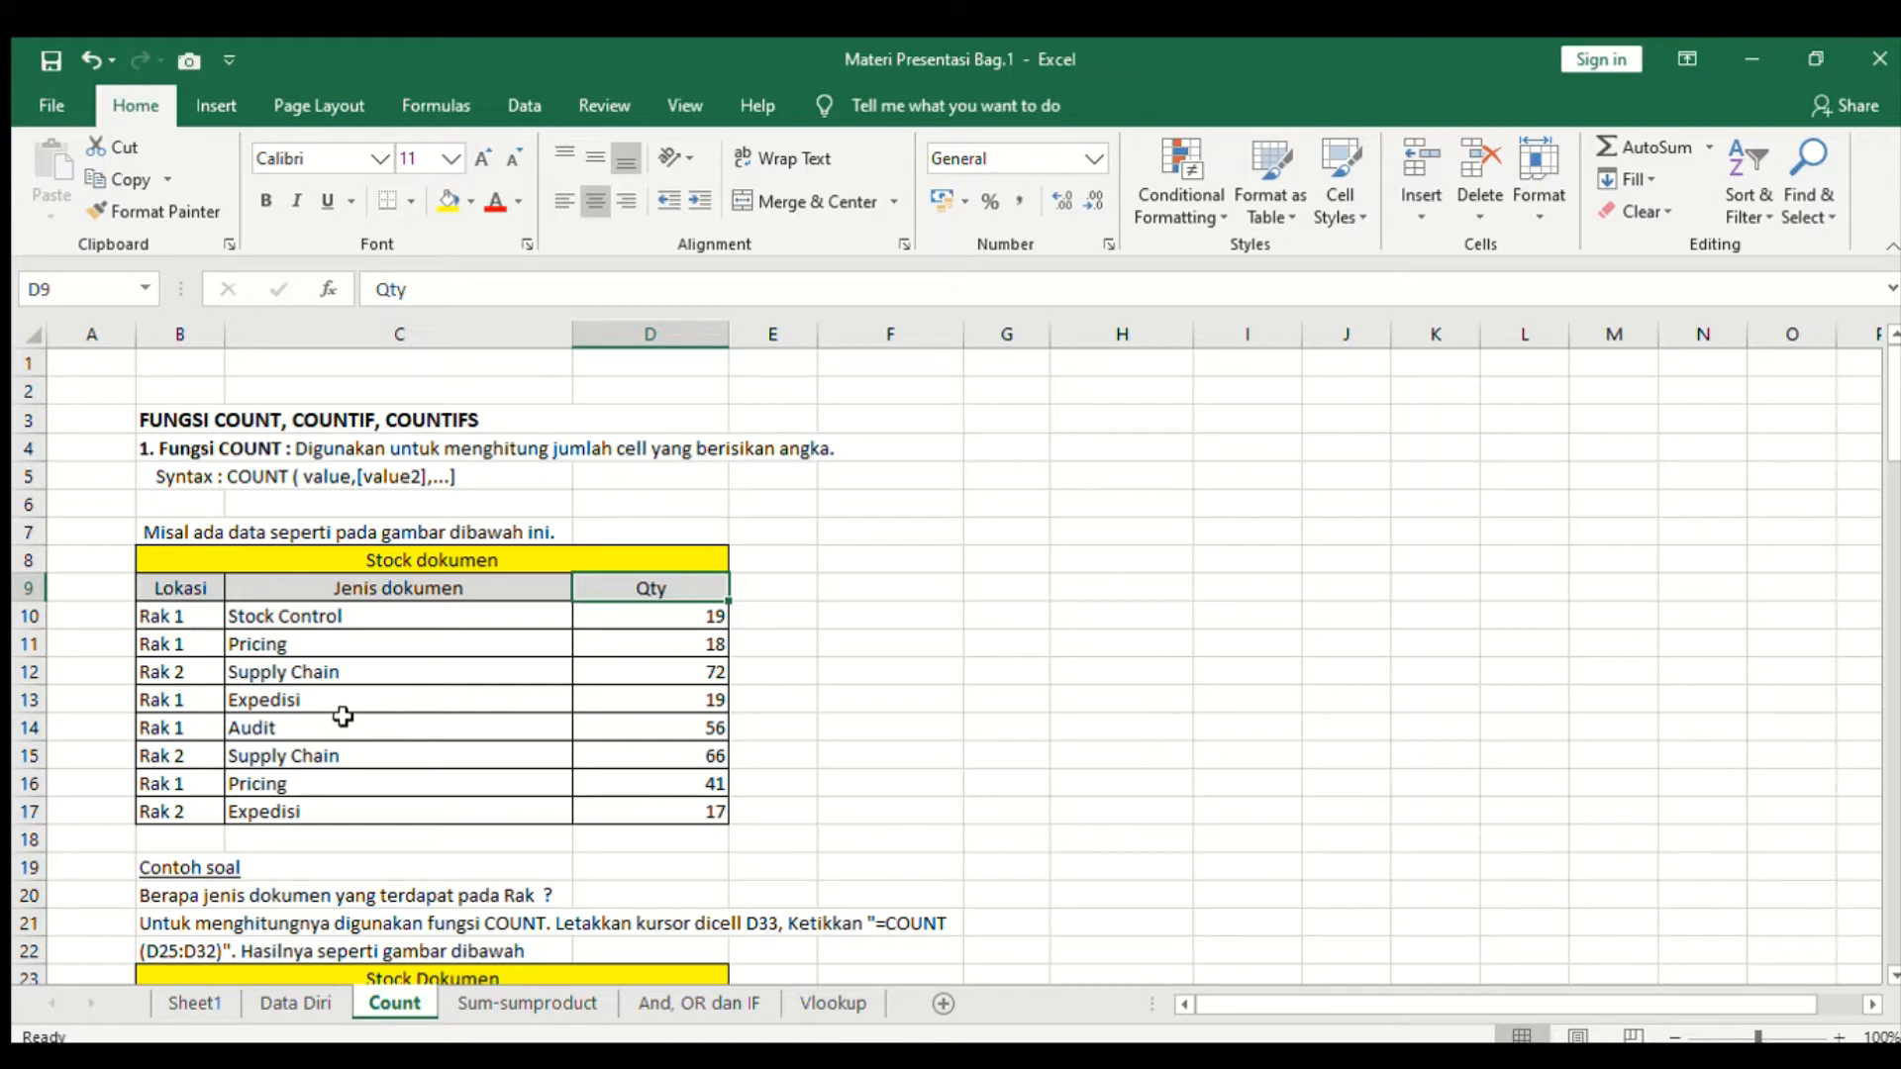
- Go through the Jenis dokumen and Lokasi entries row by row in the Stock dokumen table
click(369, 626)
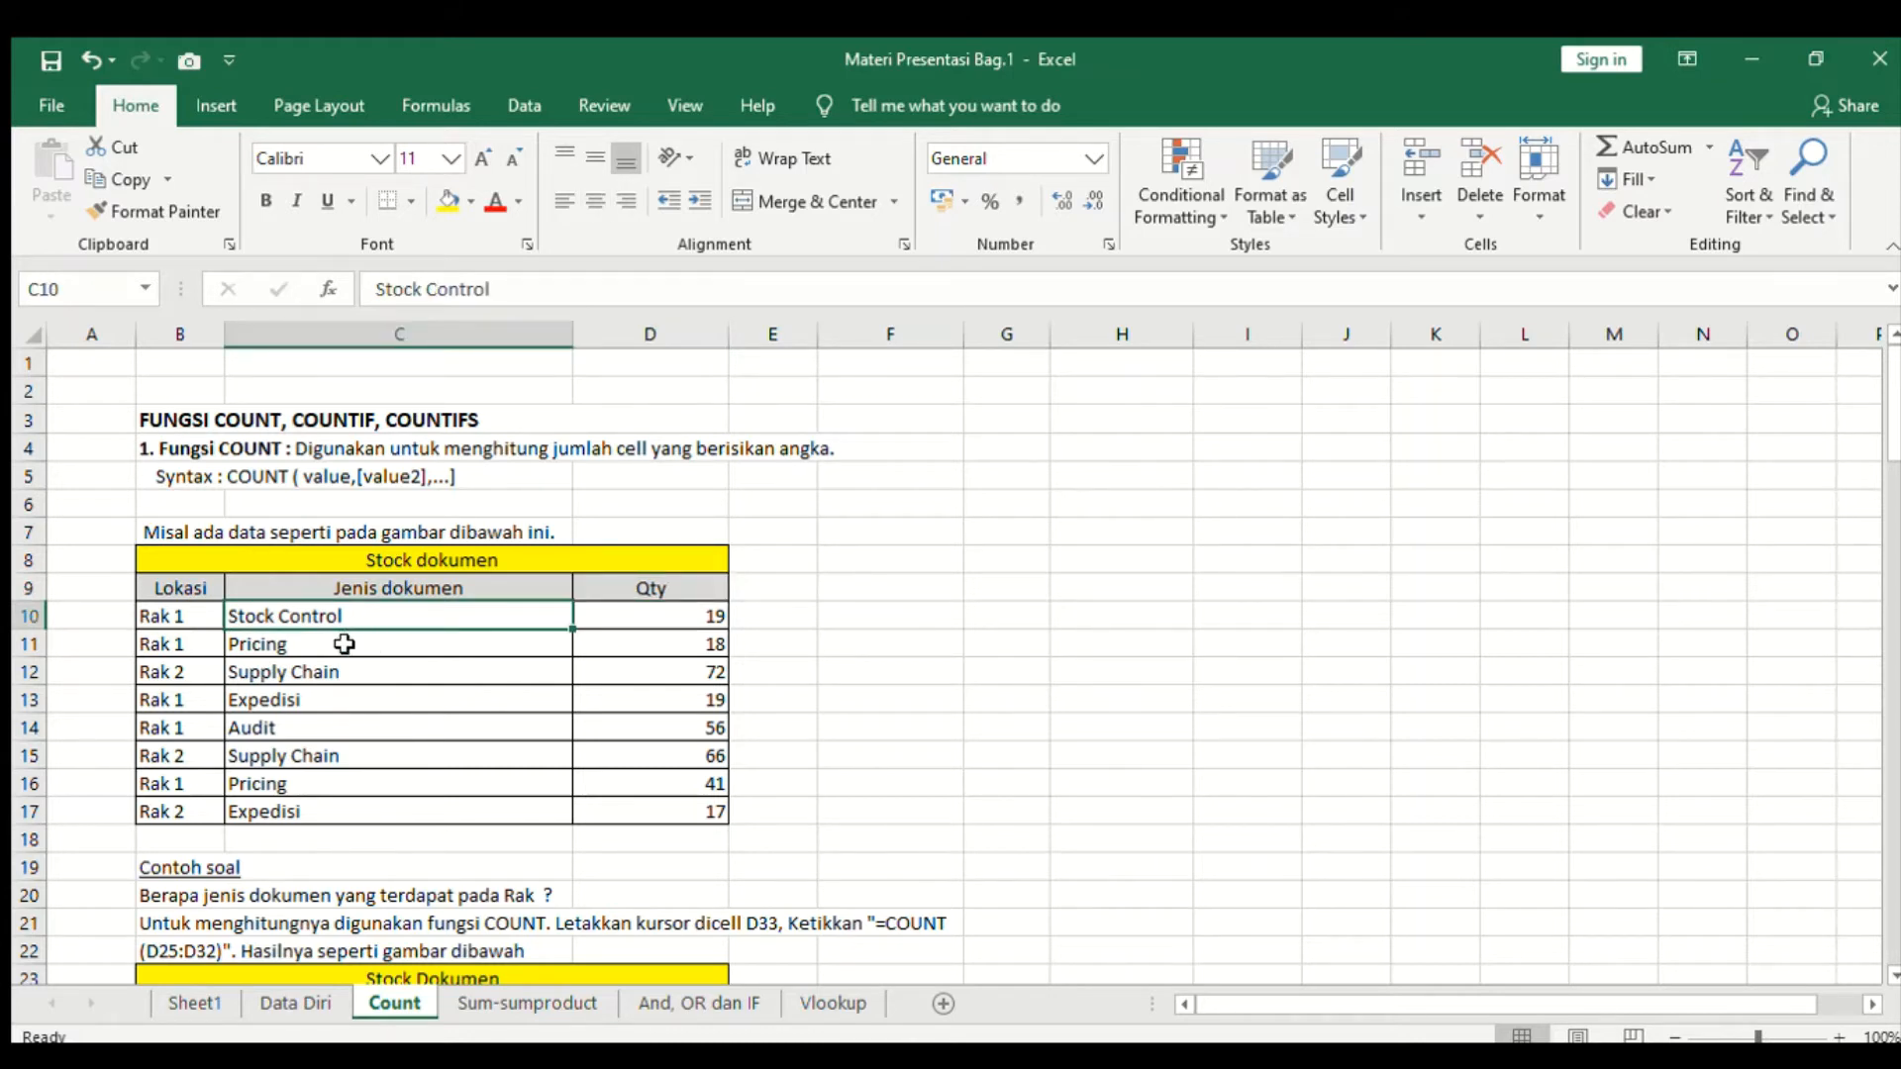
click(343, 644)
click(338, 674)
click(321, 723)
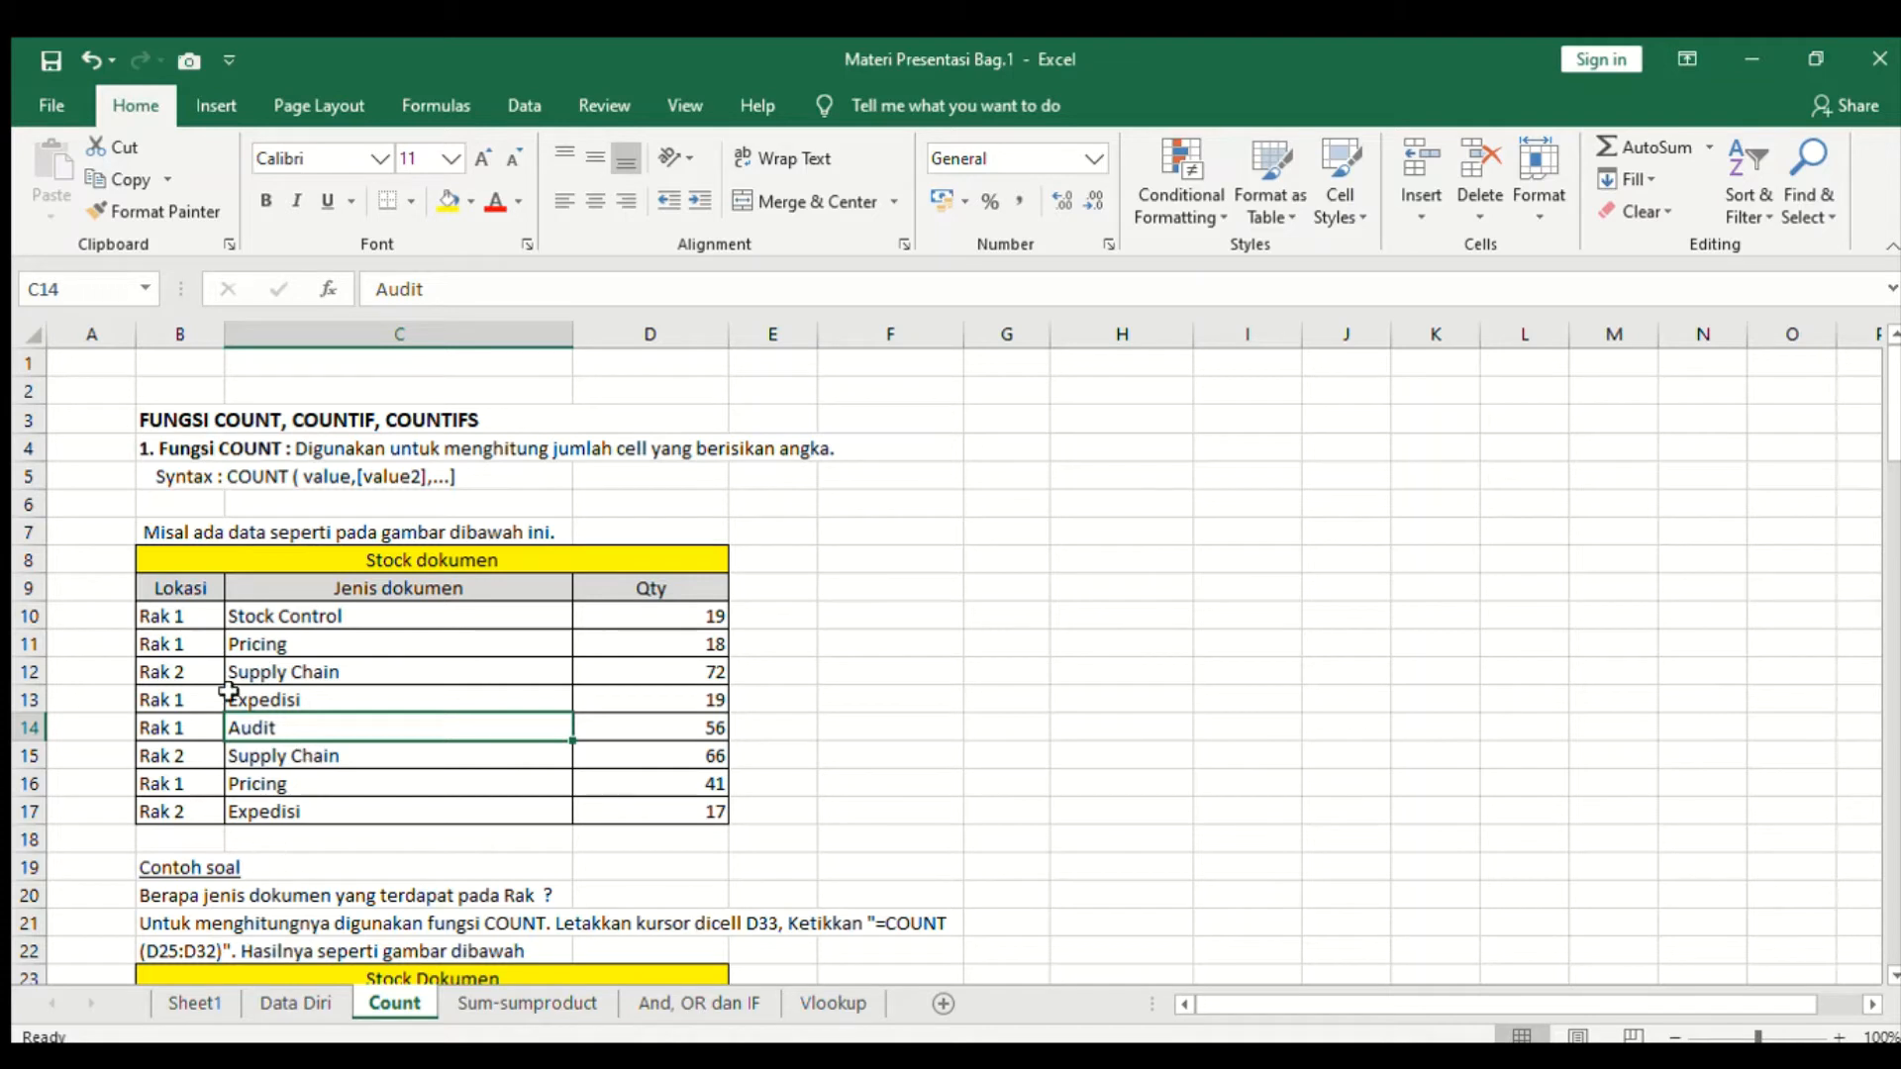
click(198, 615)
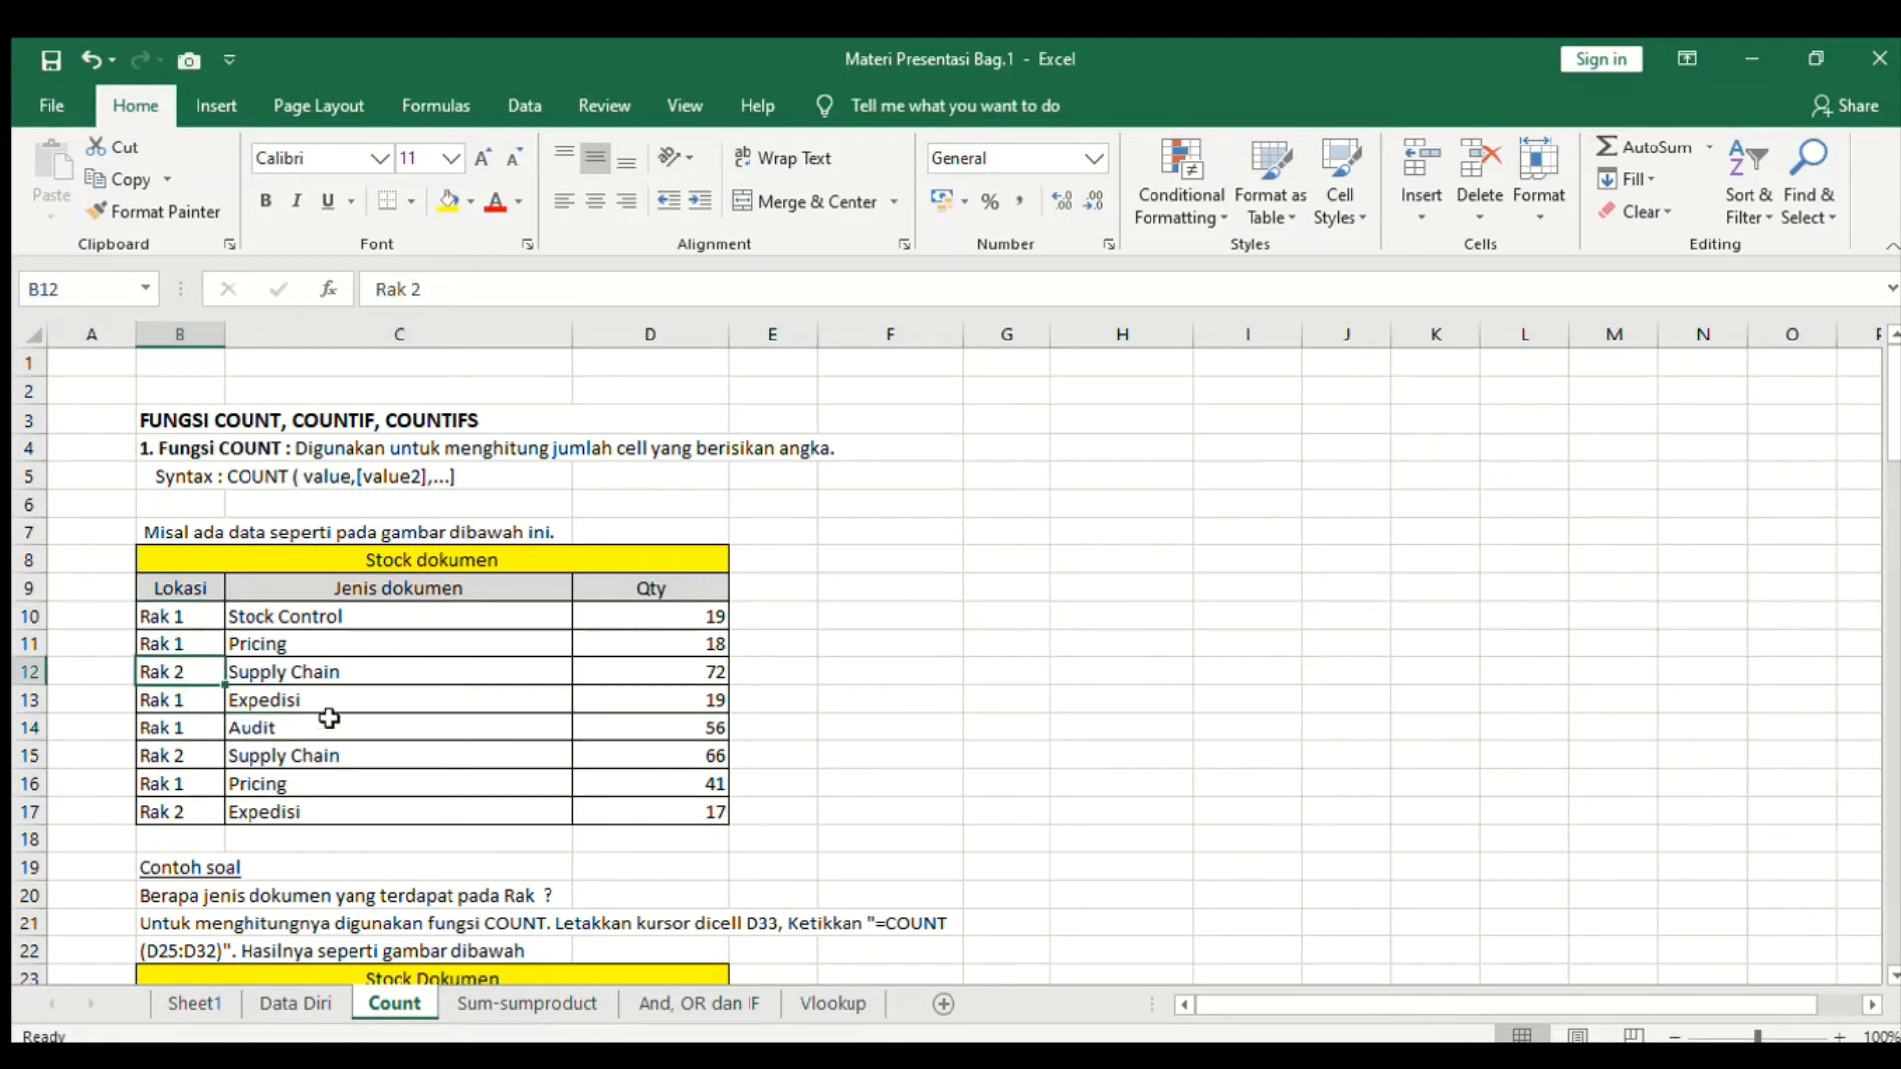
click(331, 624)
click(332, 645)
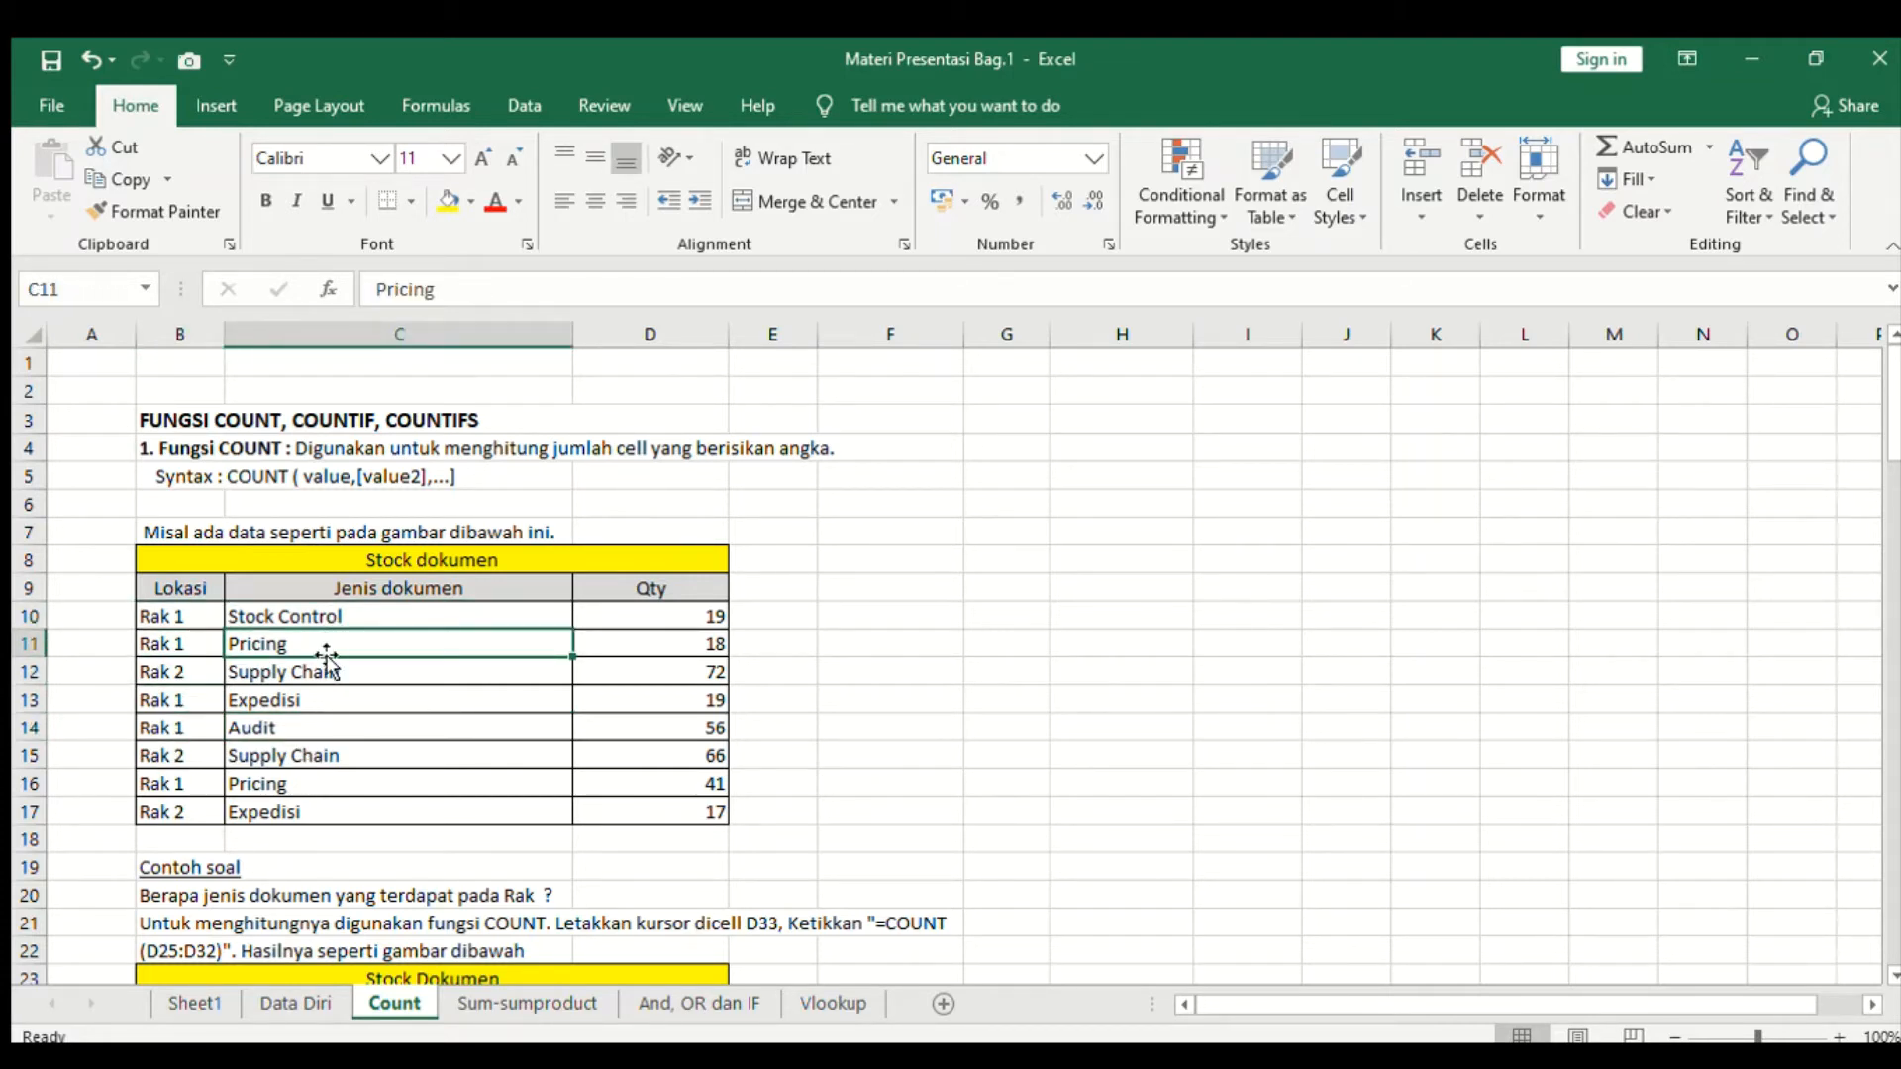
click(315, 673)
click(305, 705)
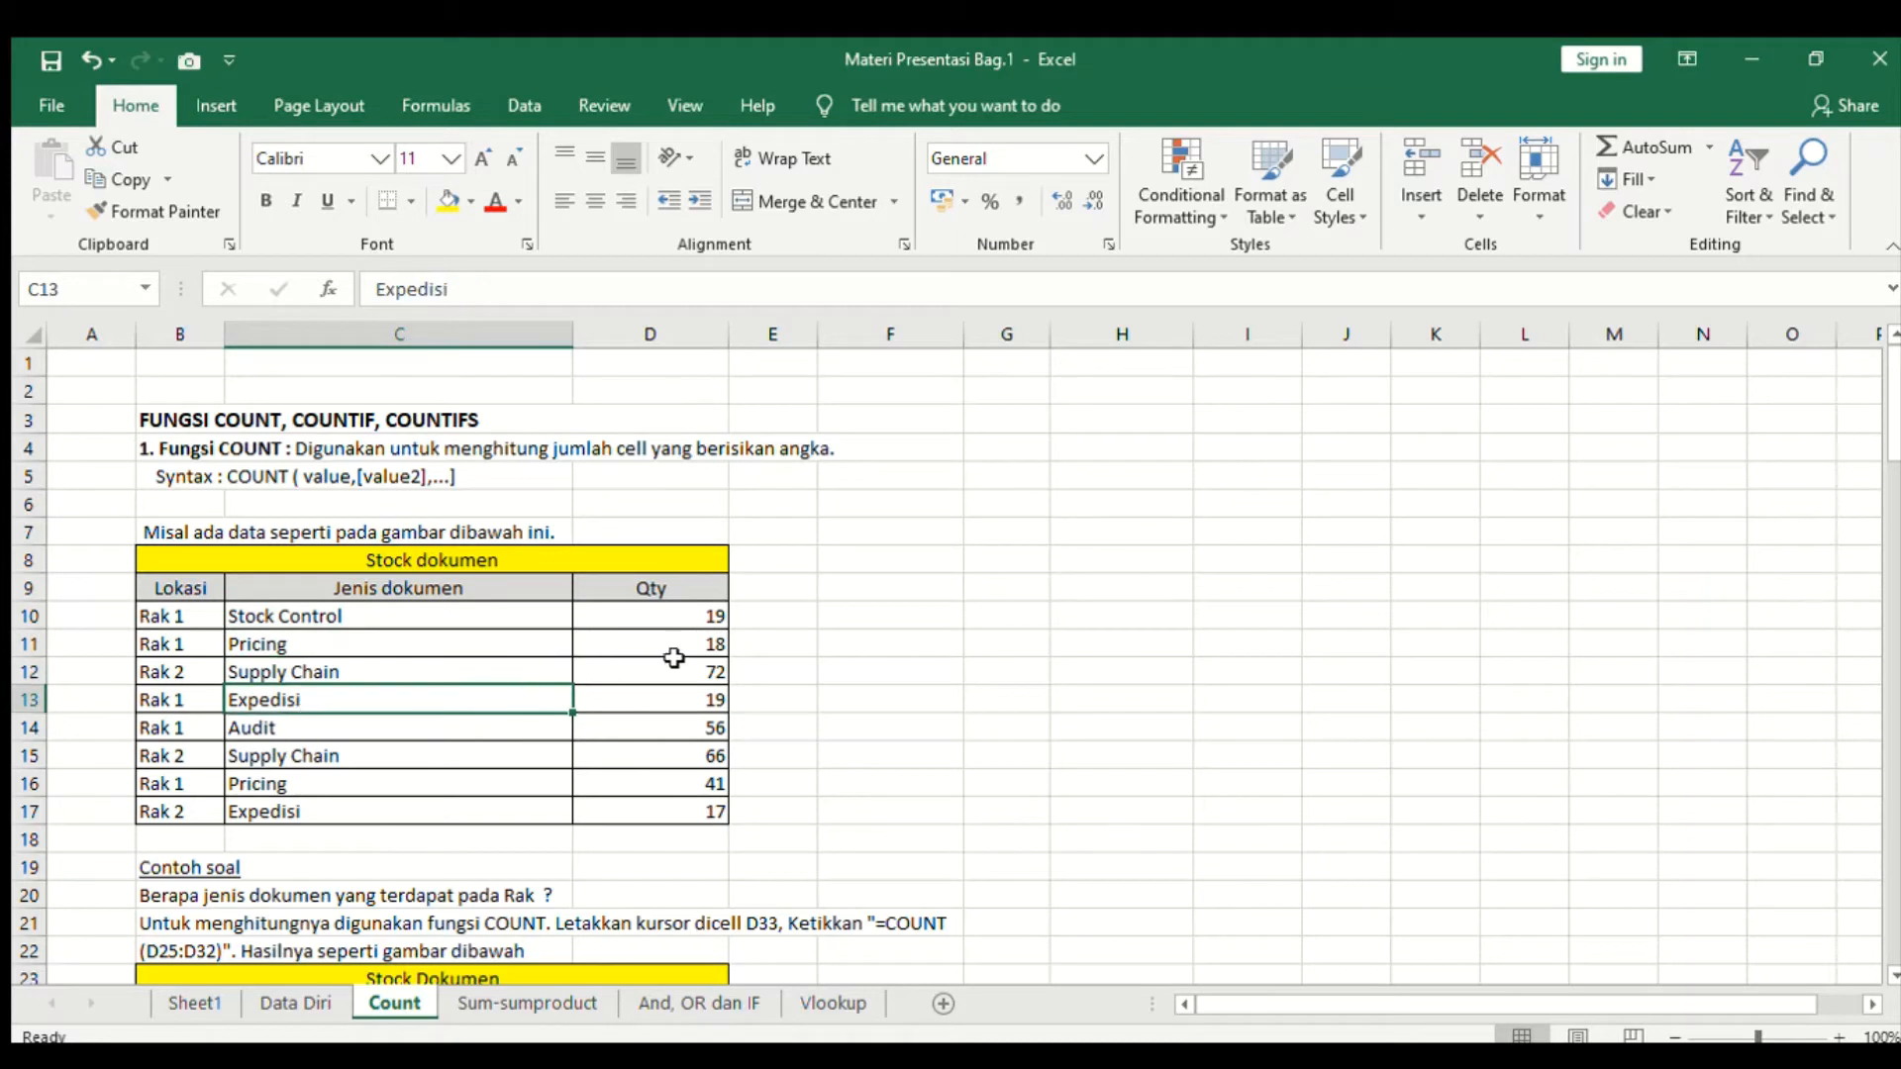
- Inspect the Qty values of the first rows in the Stock dokumen table
click(685, 612)
click(690, 646)
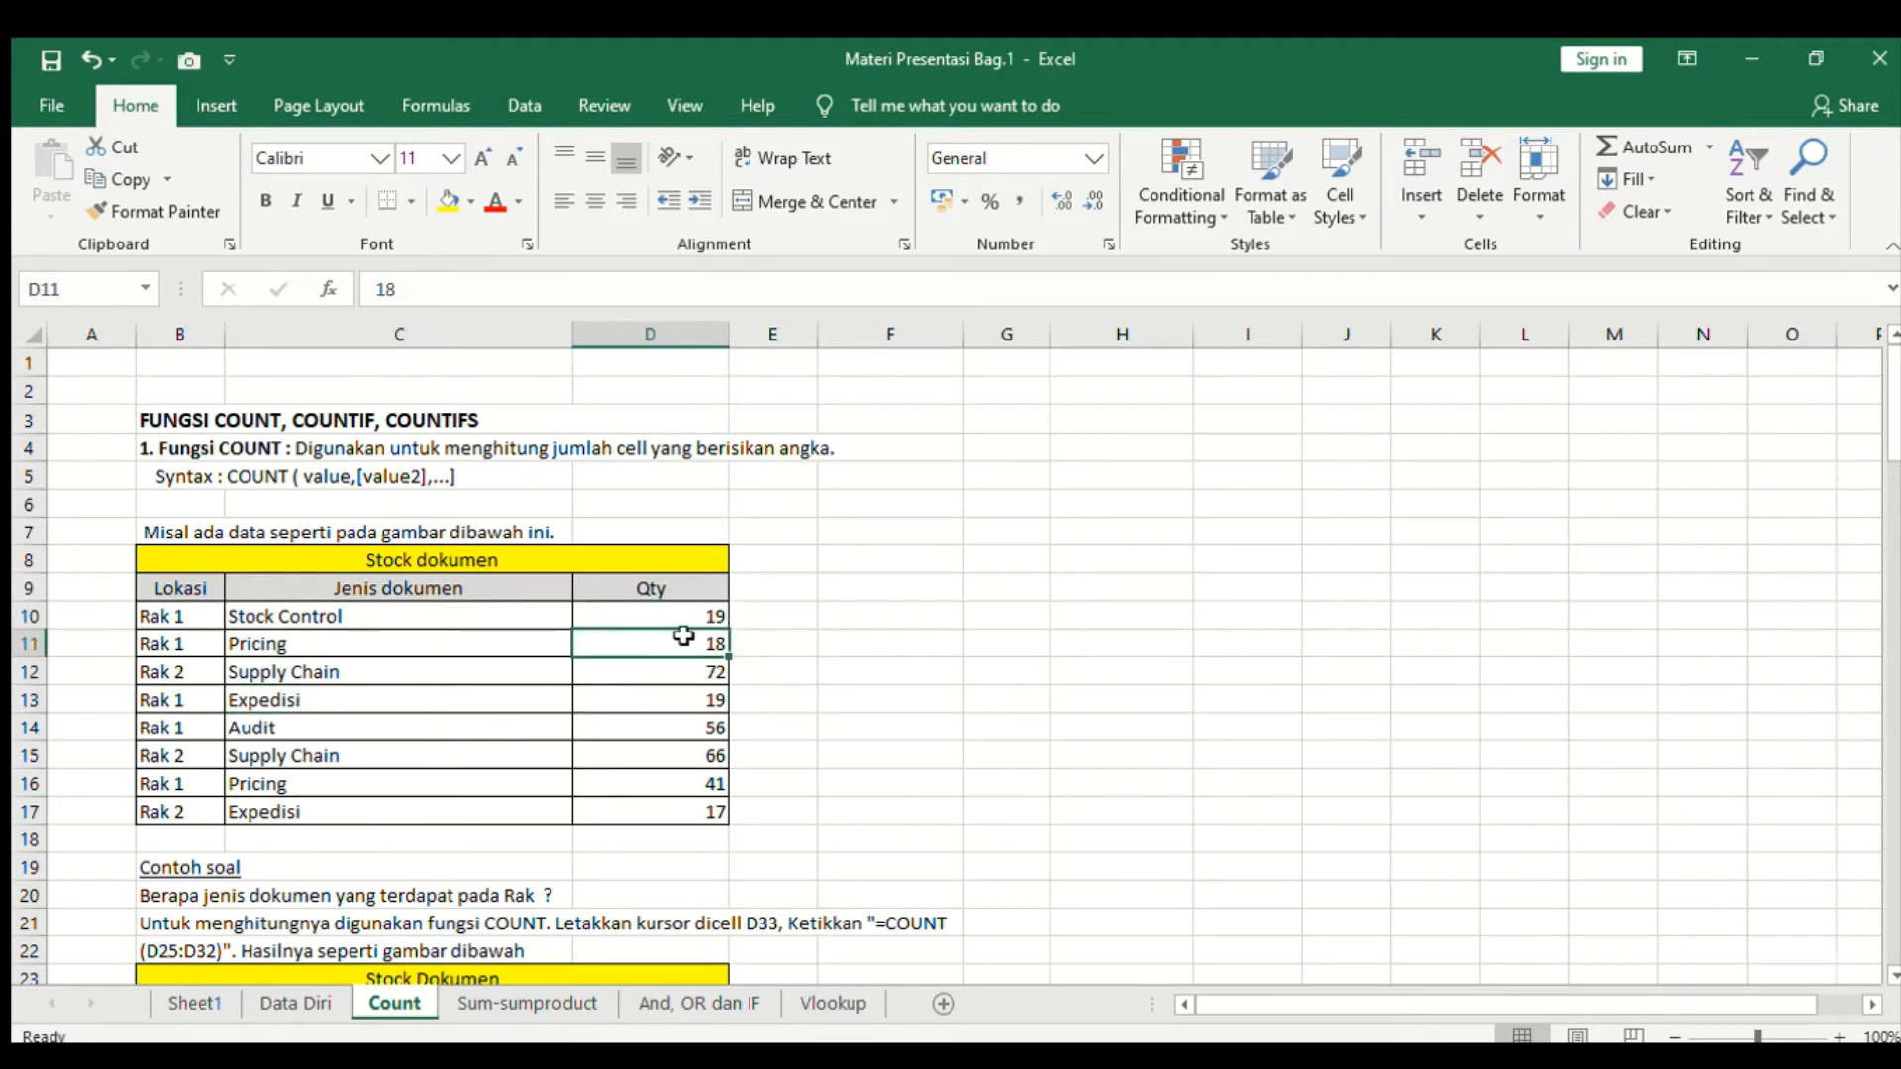
click(365, 615)
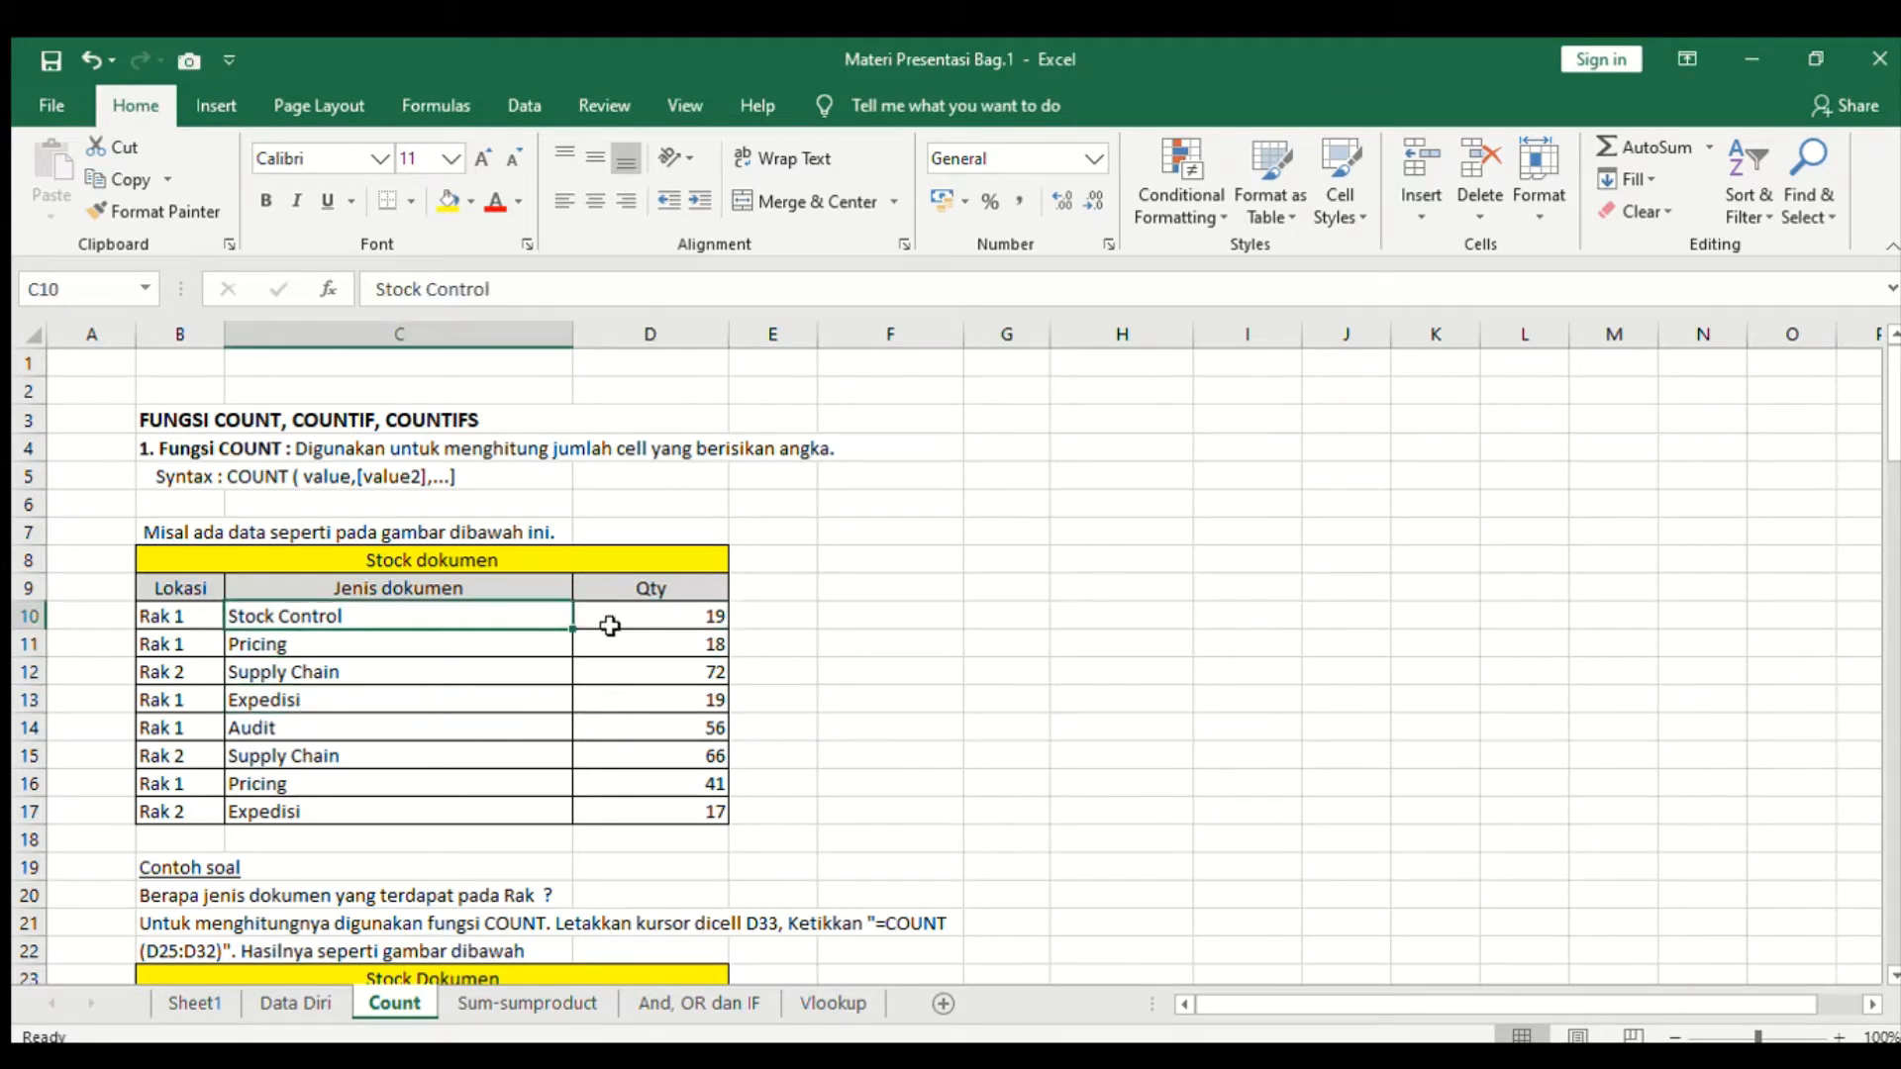
click(681, 620)
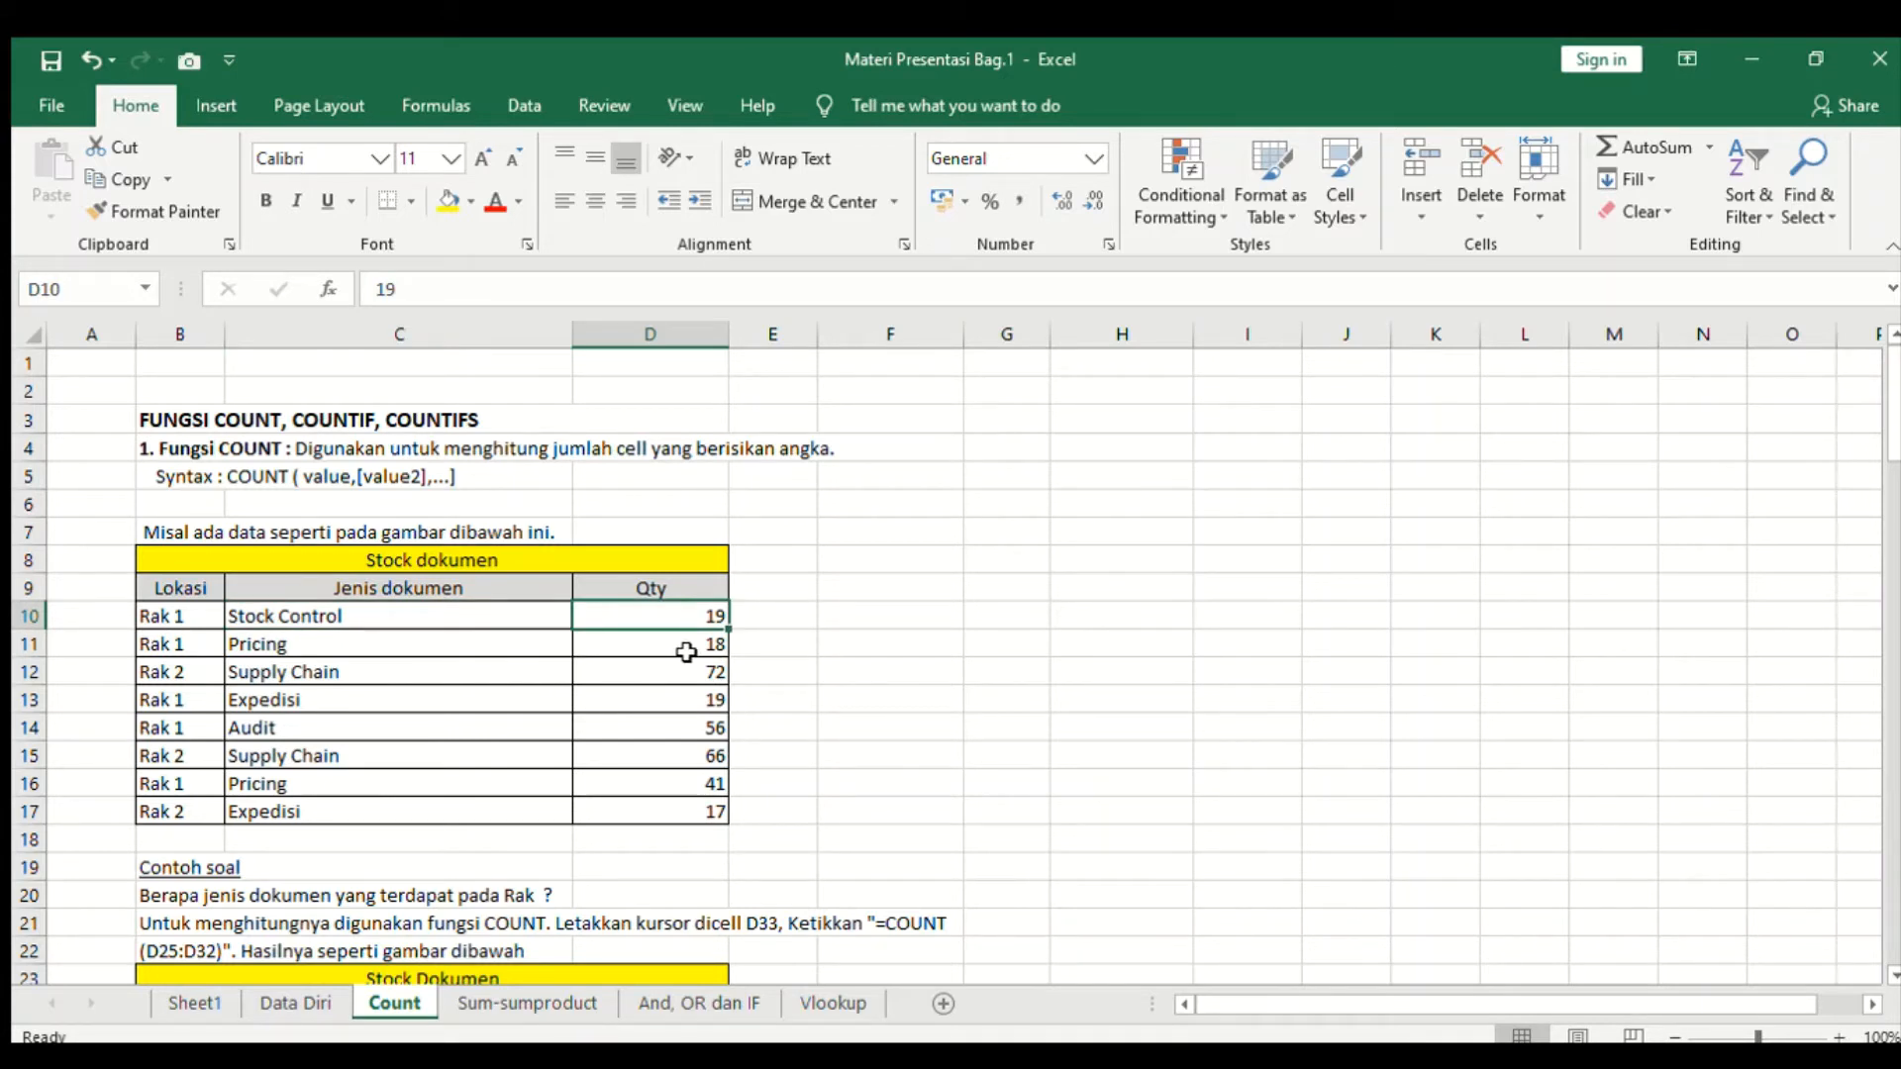
- Read the Qty values and the COUNT example question and instructions below the Stock dokumen table
click(685, 648)
click(476, 674)
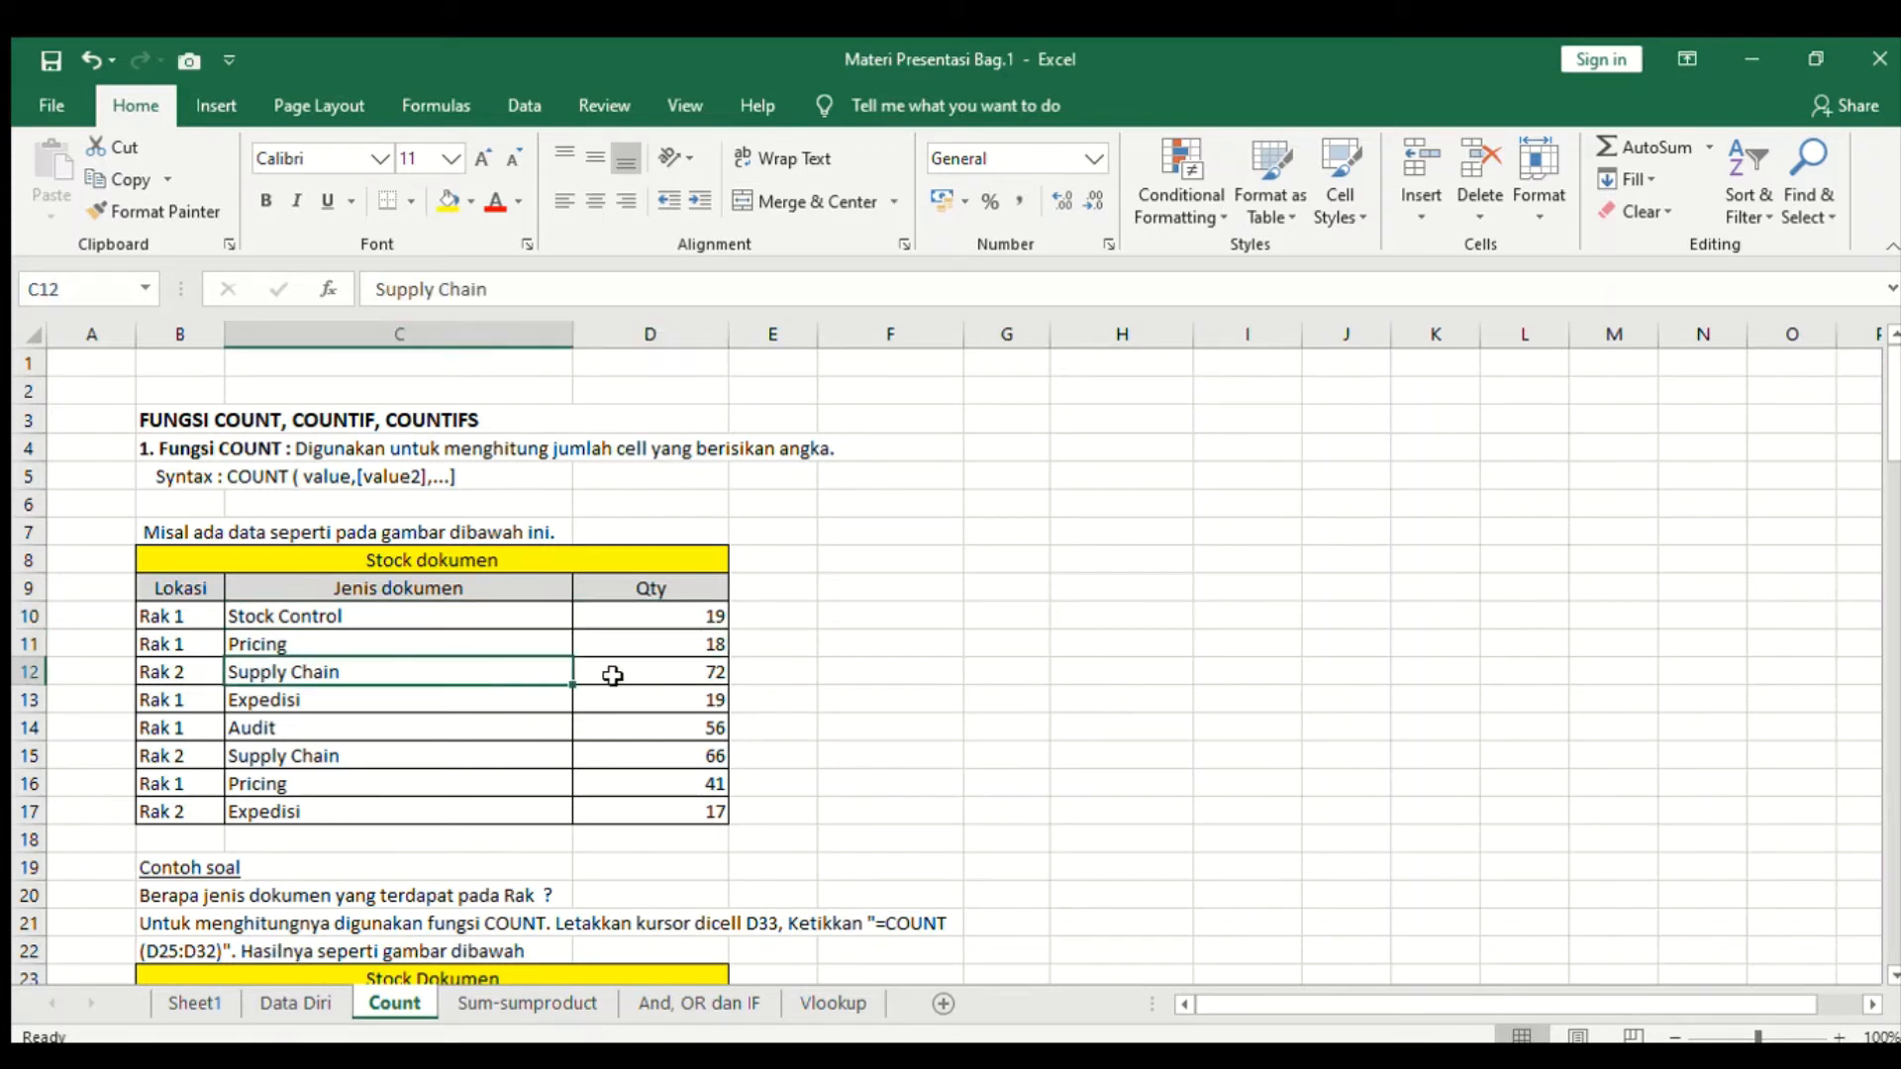
click(687, 673)
scroll(673, 706, down, 2)
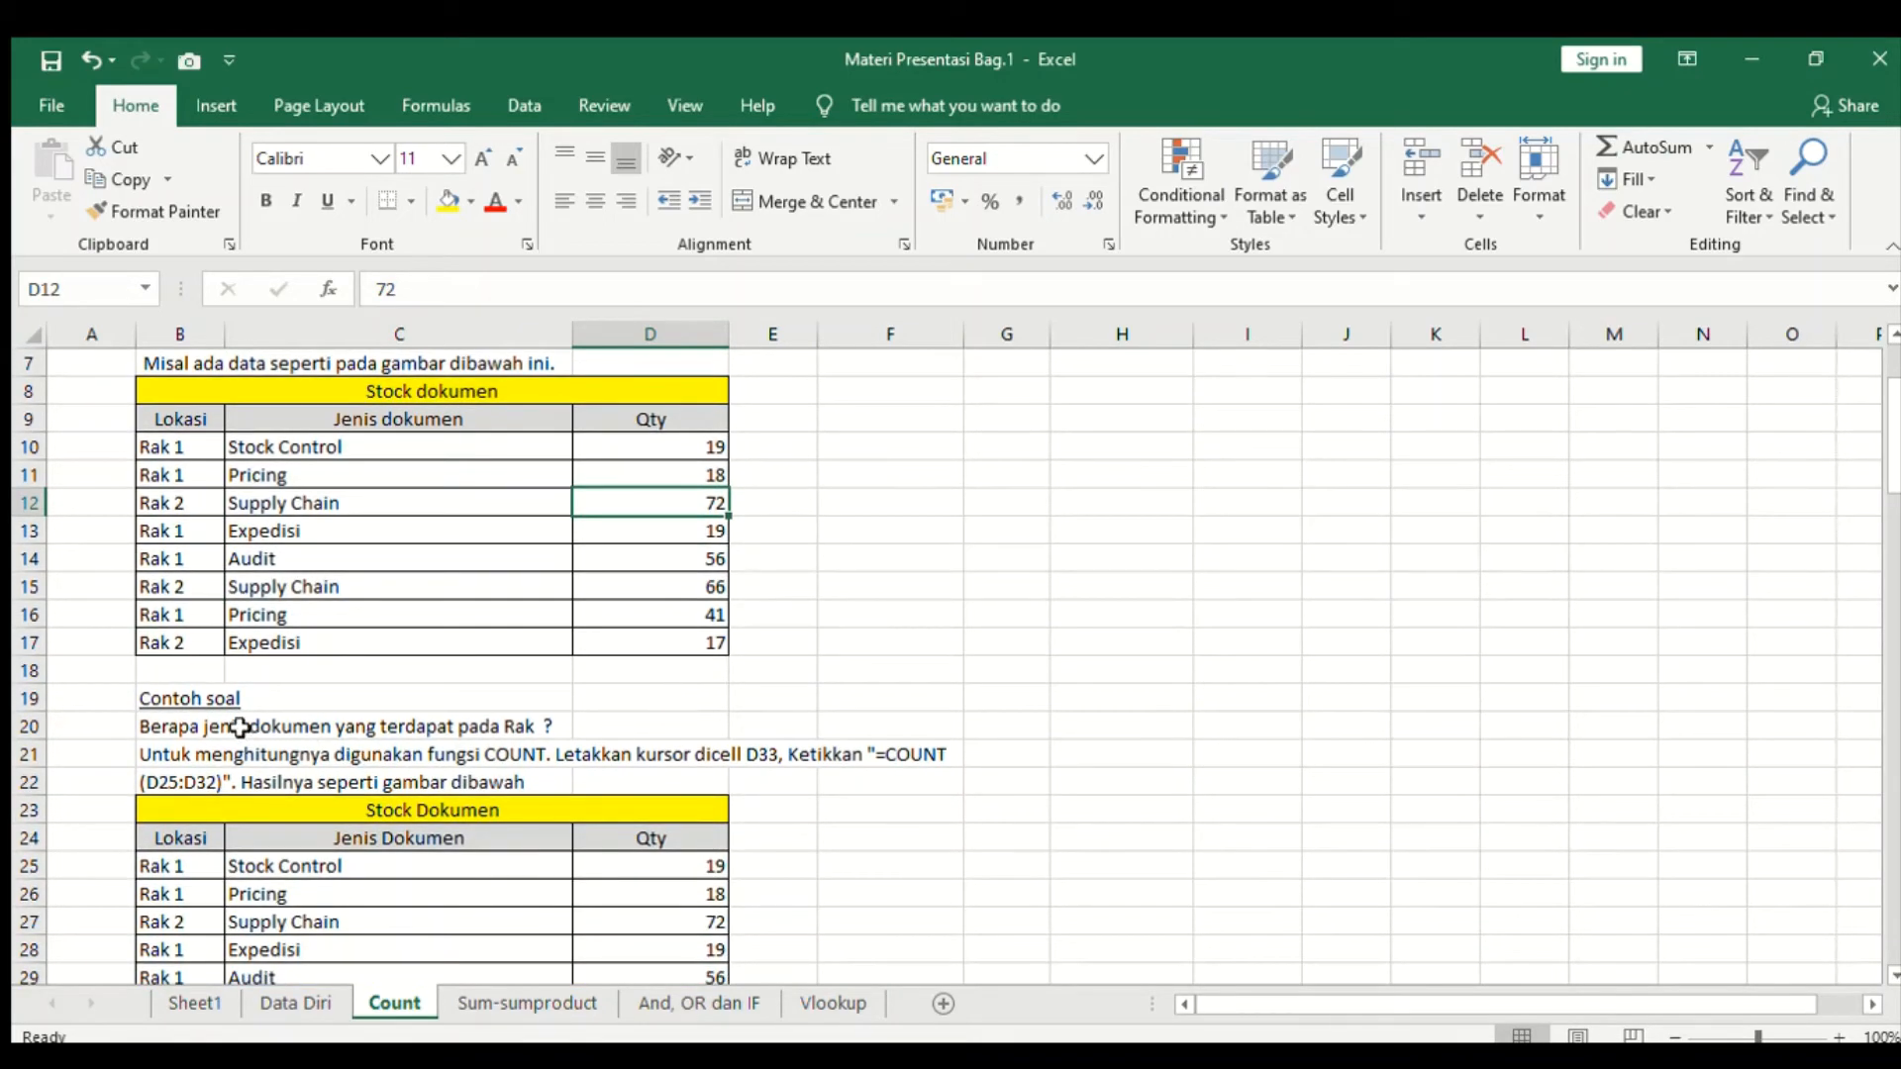
click(240, 727)
scroll(240, 727, down, 1)
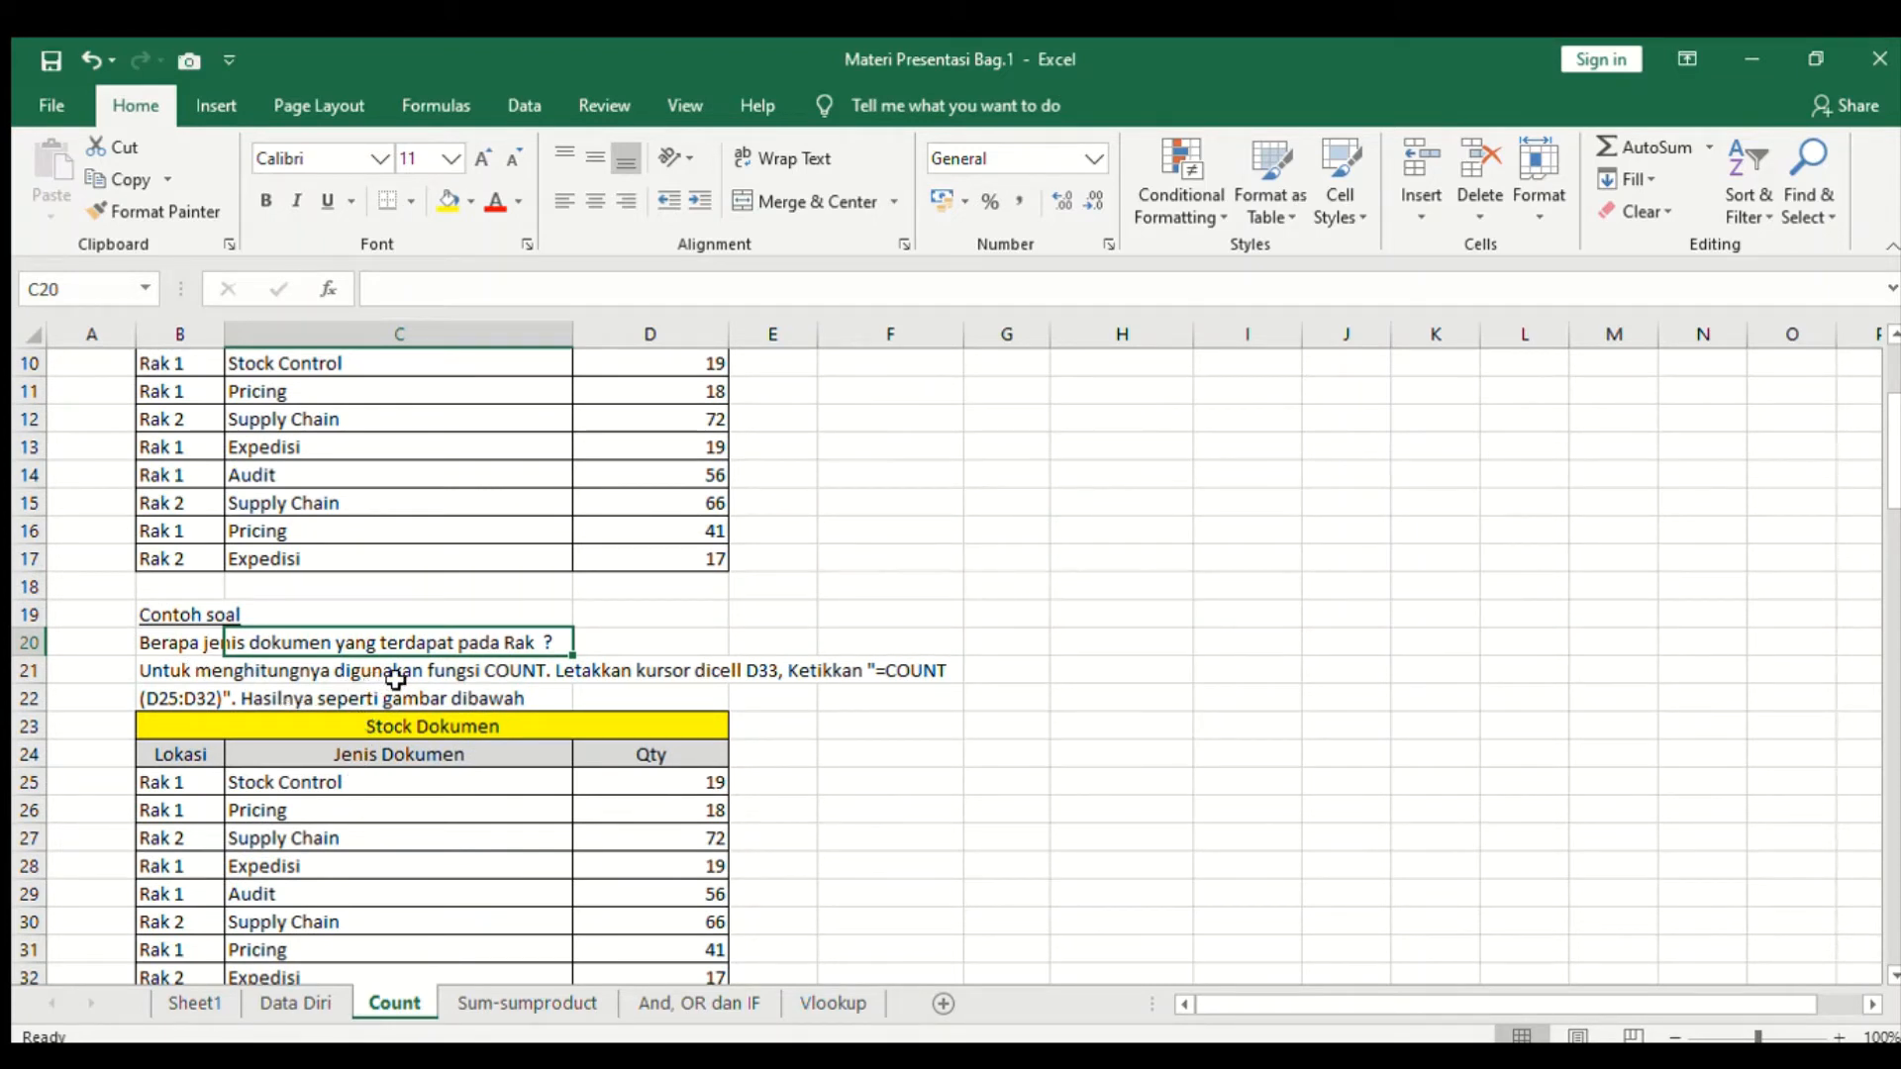
click(317, 679)
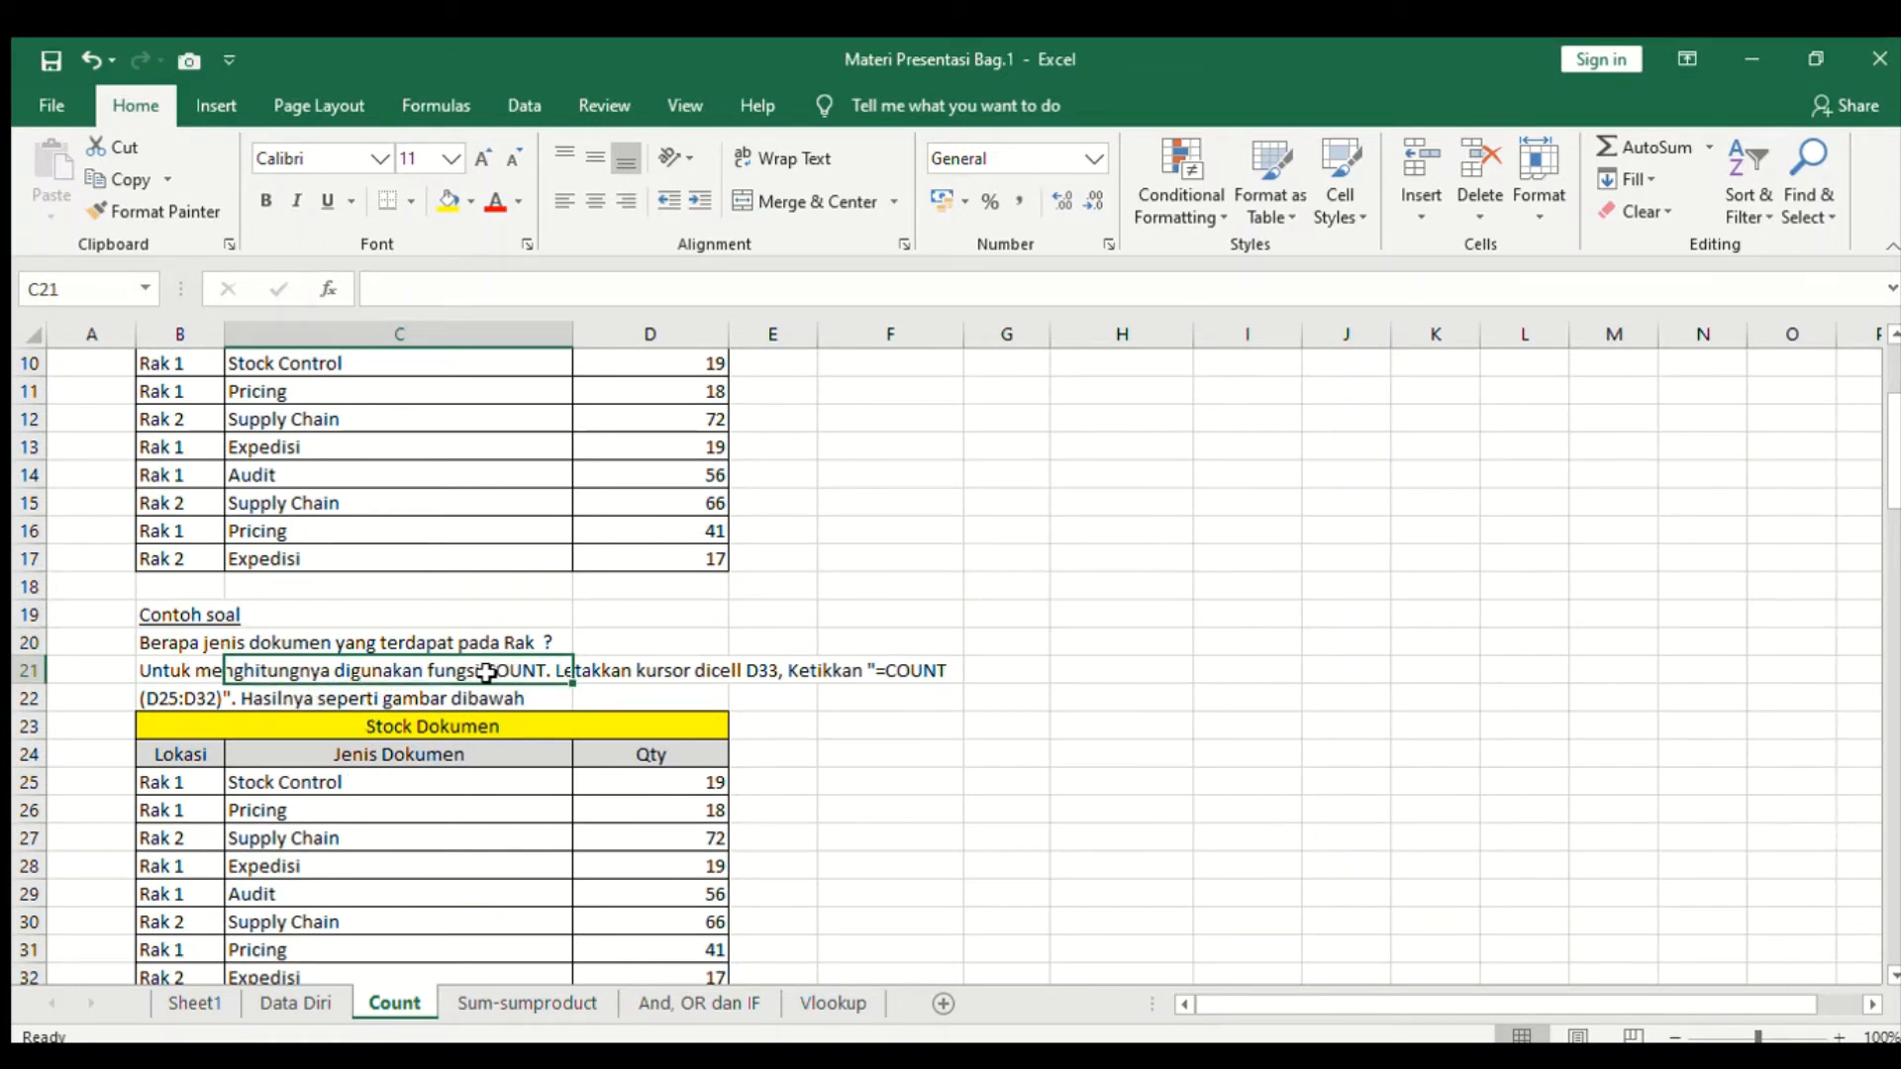
click(618, 678)
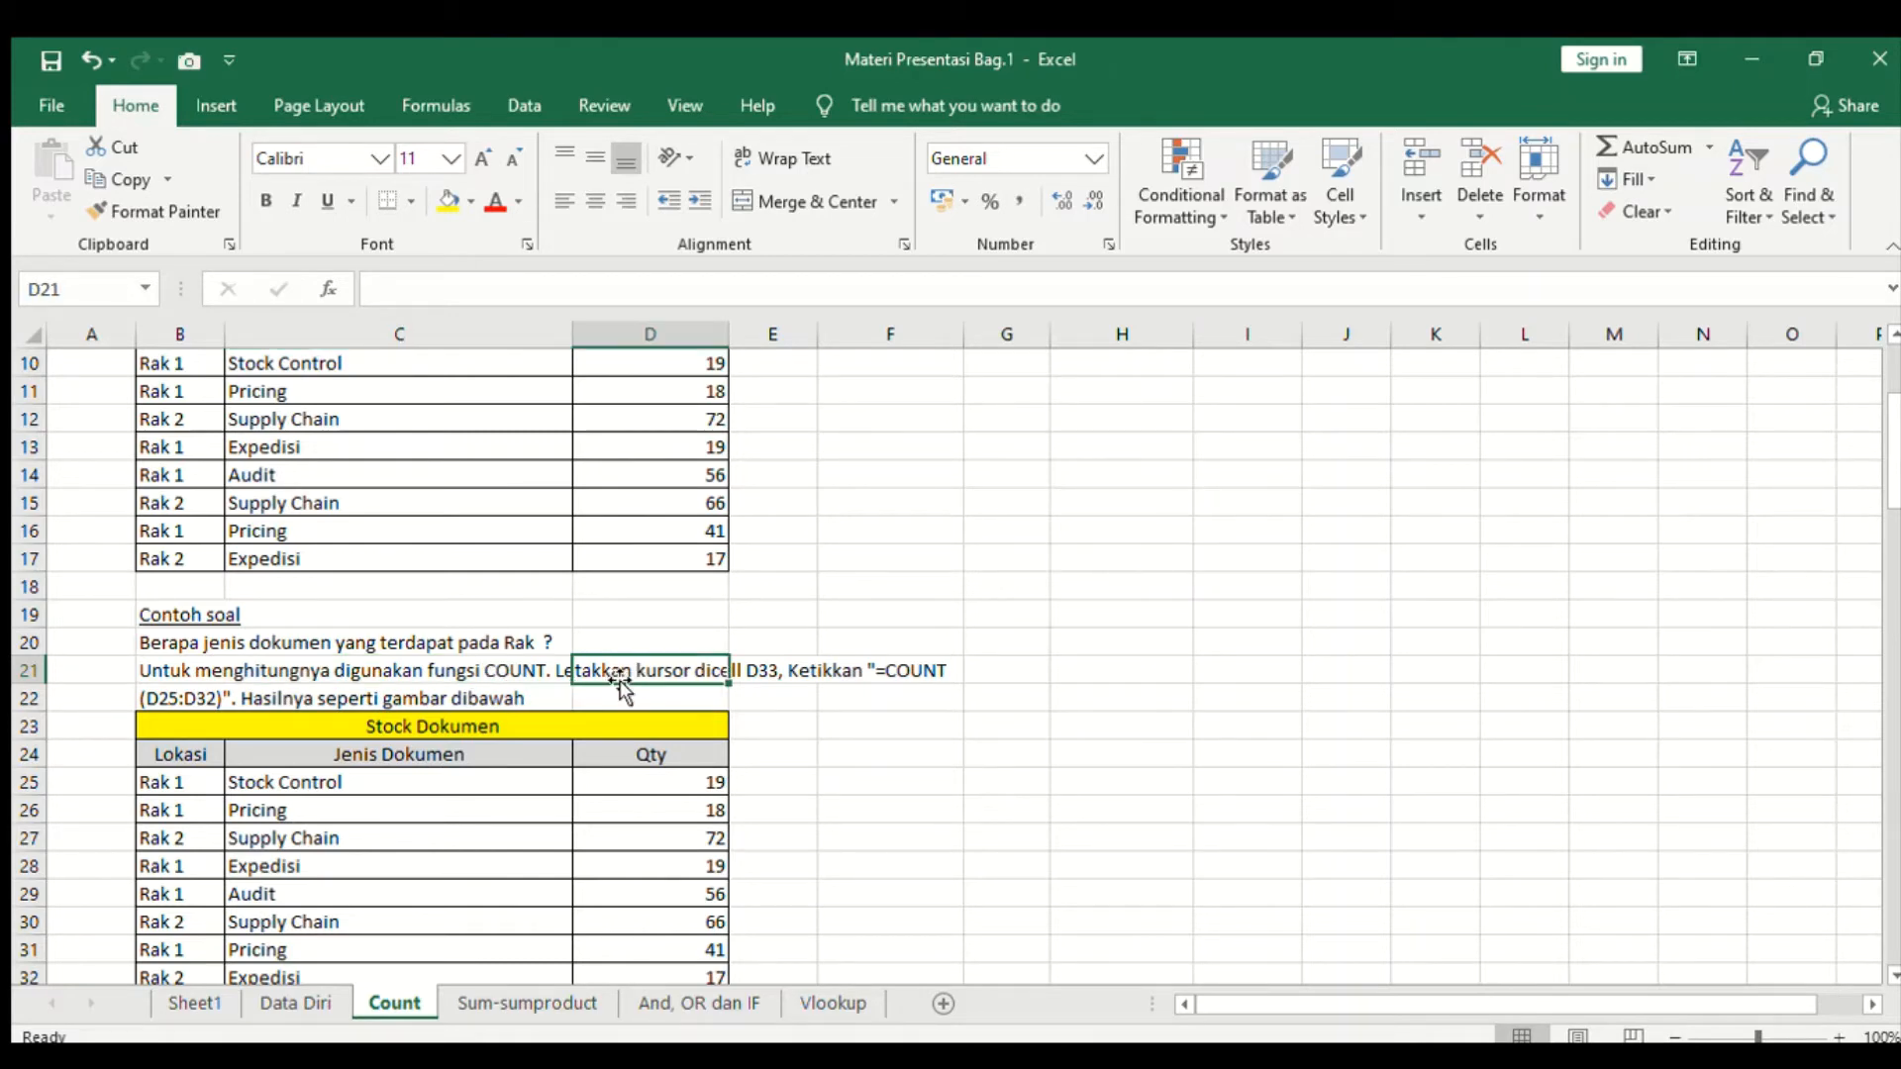
scroll(619, 682, down, 2)
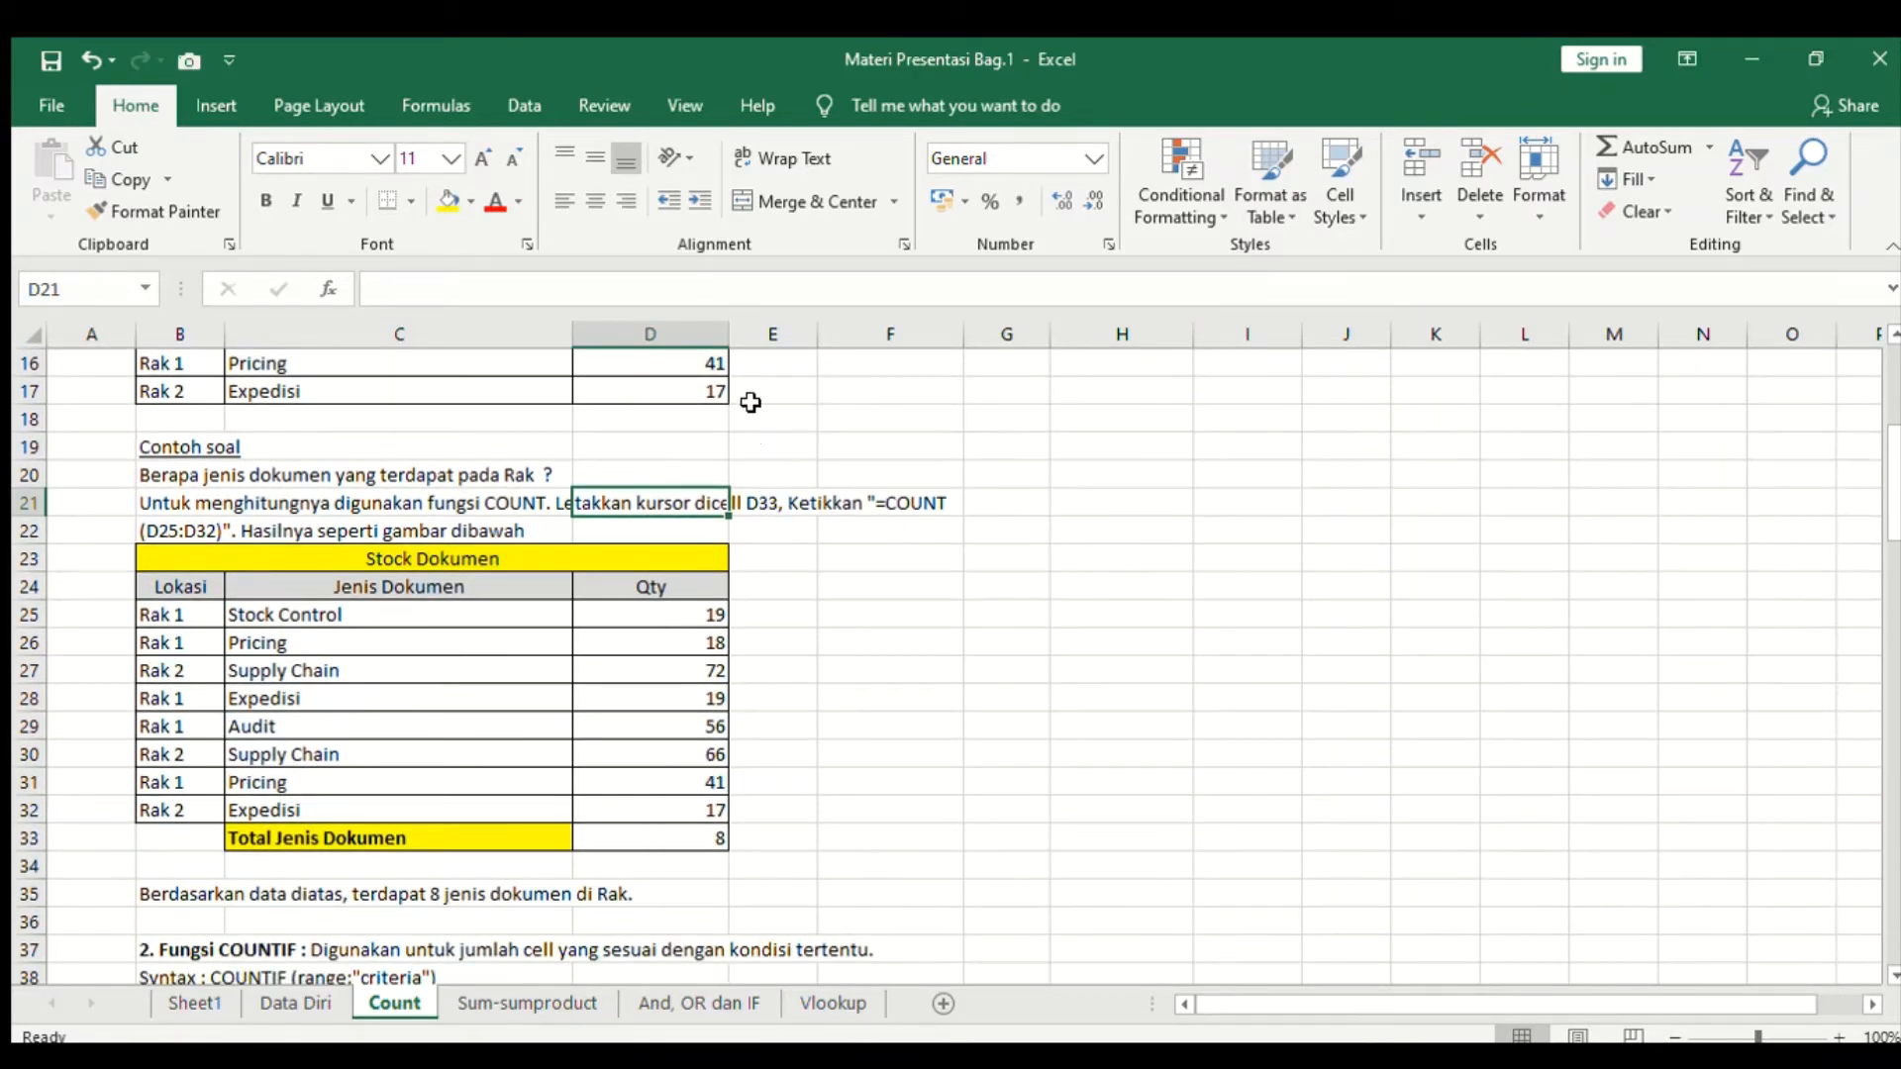
- Enter a COUNT formula over the Qty range D25:D32 in cell E33, beside the Total Jenis Dokumen result
click(56, 851)
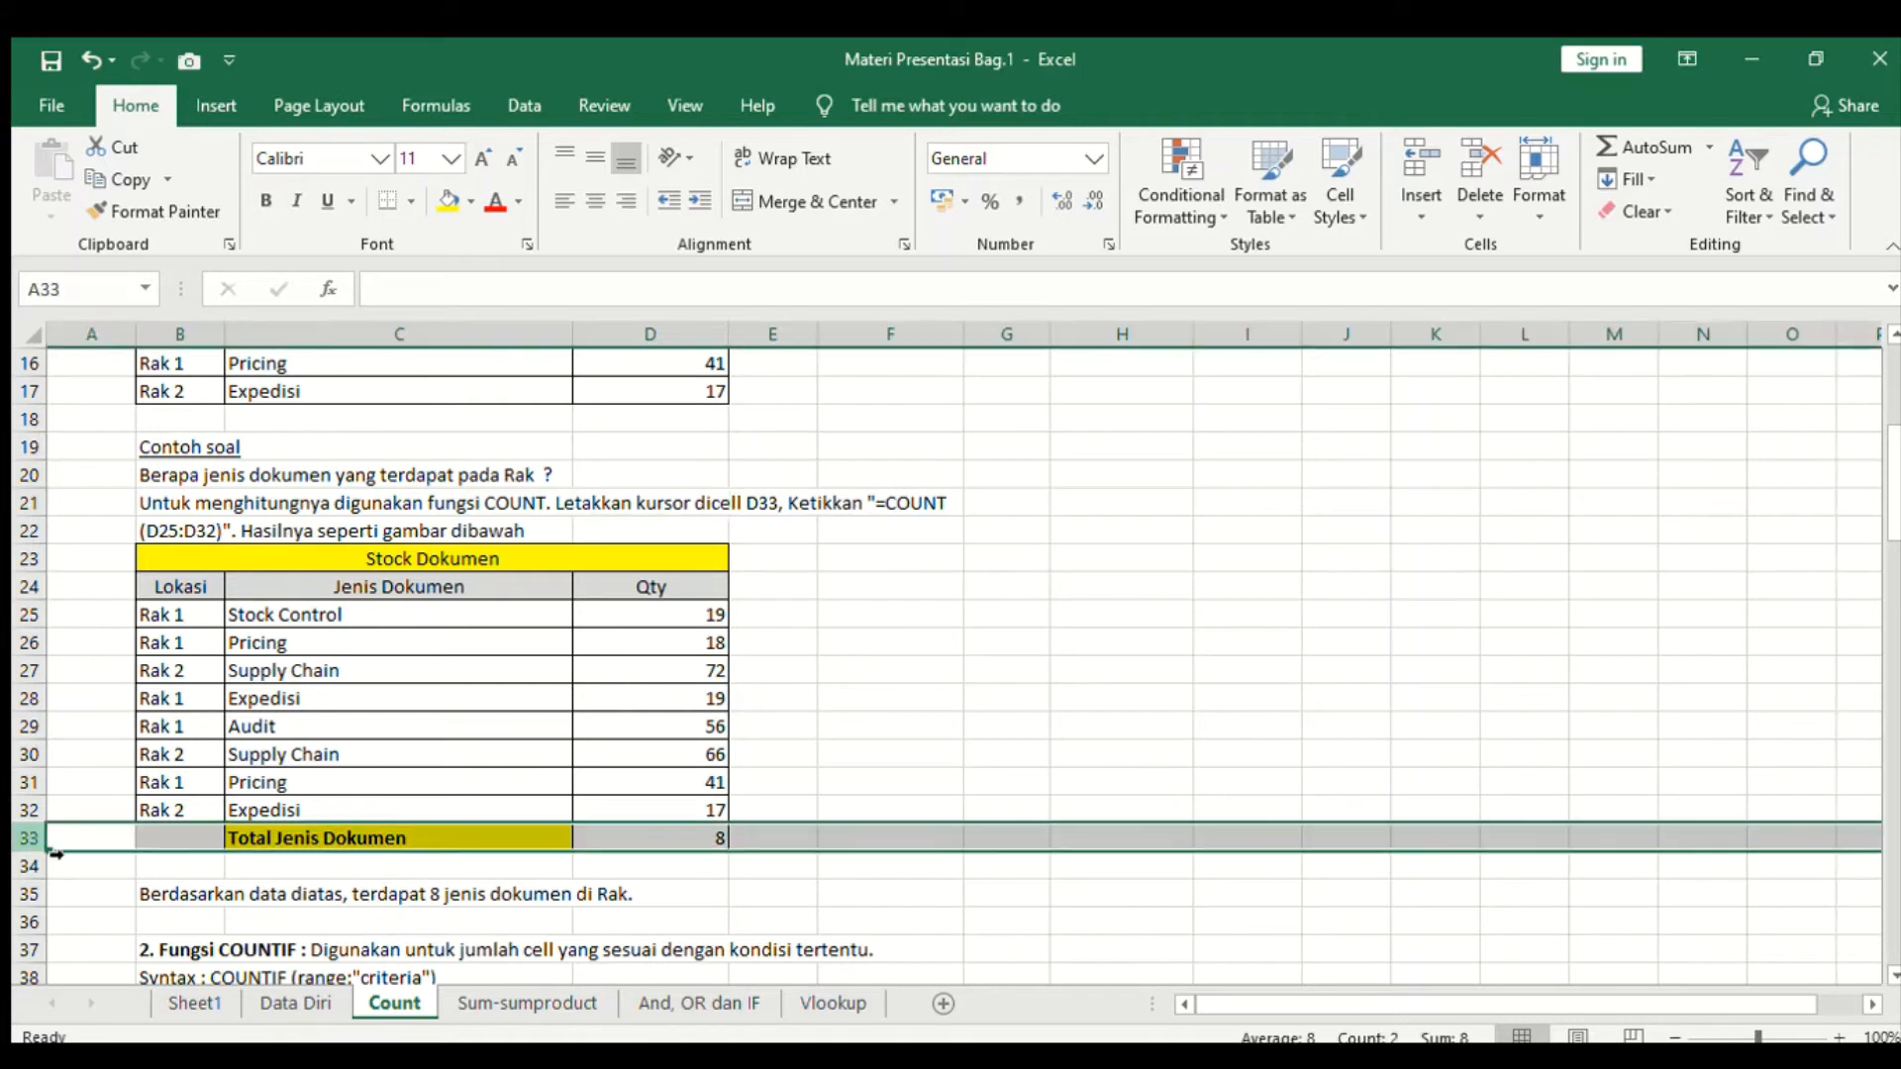
click(697, 844)
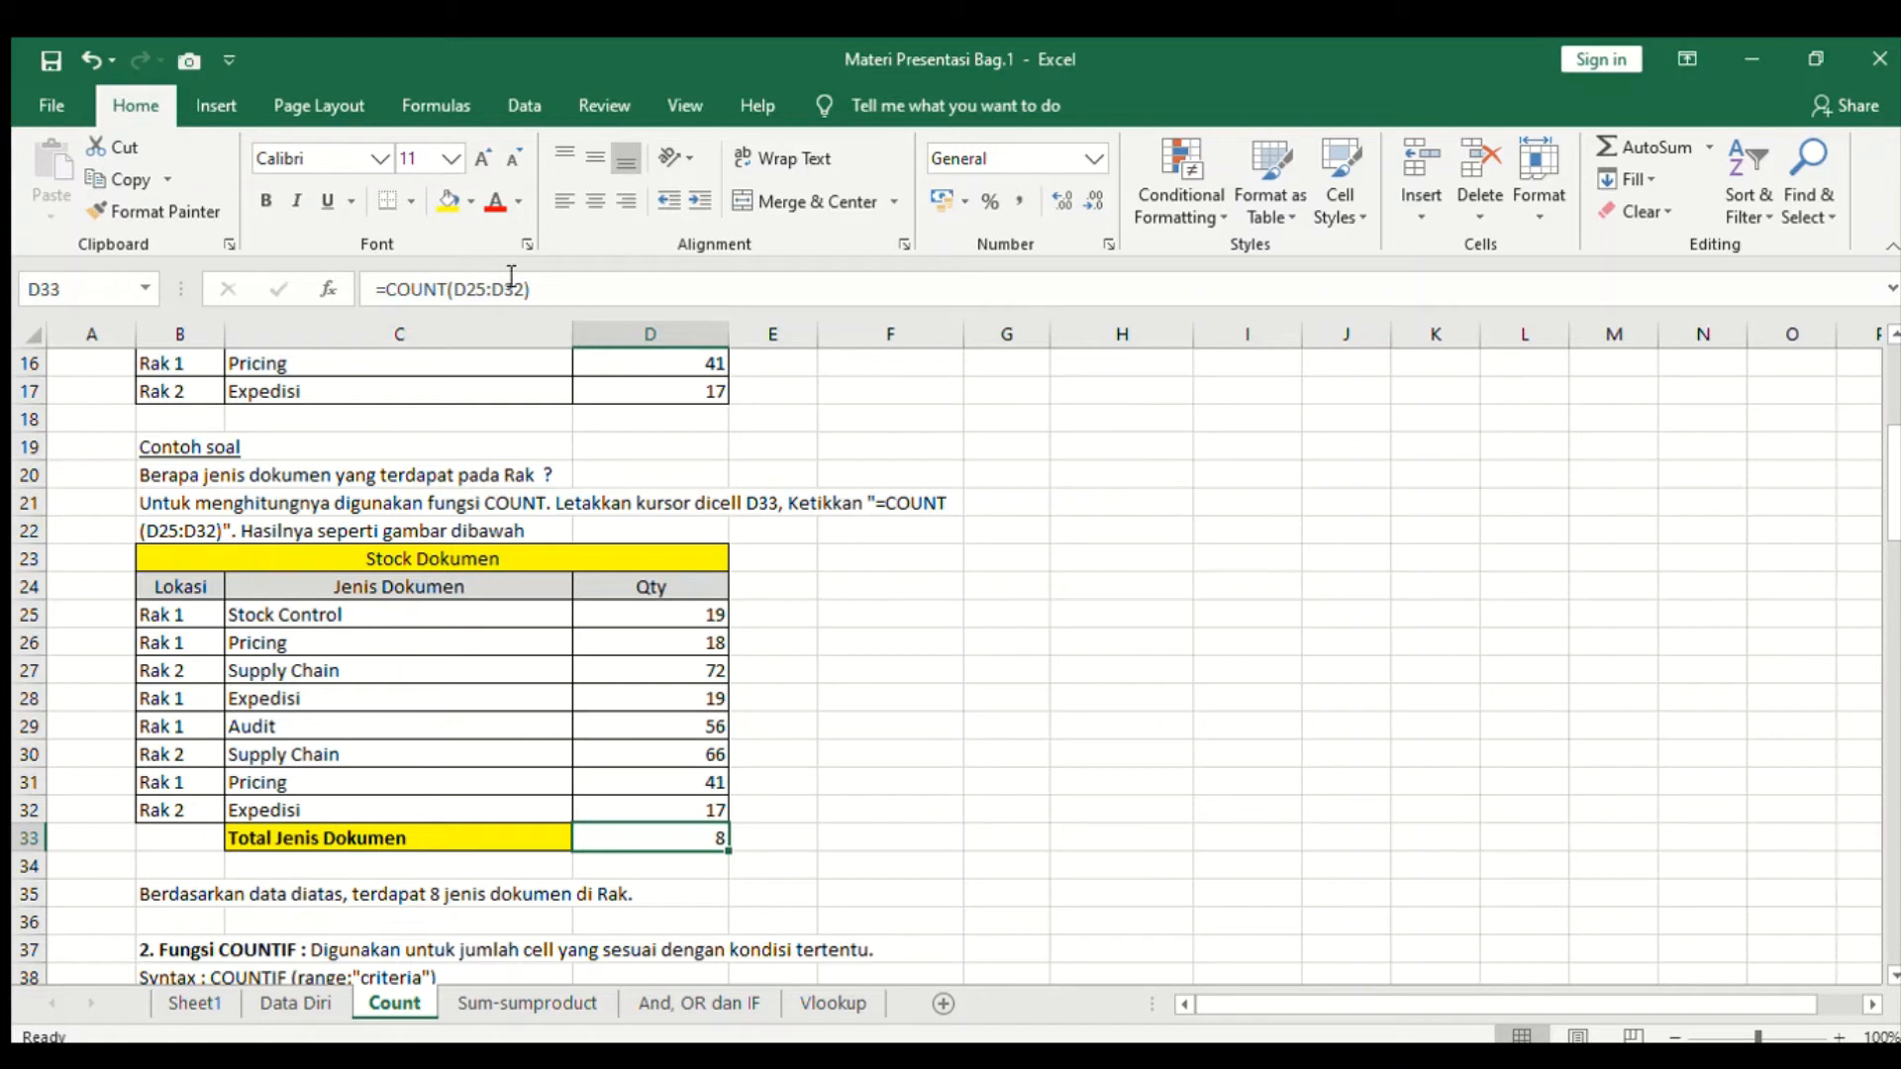
click(698, 611)
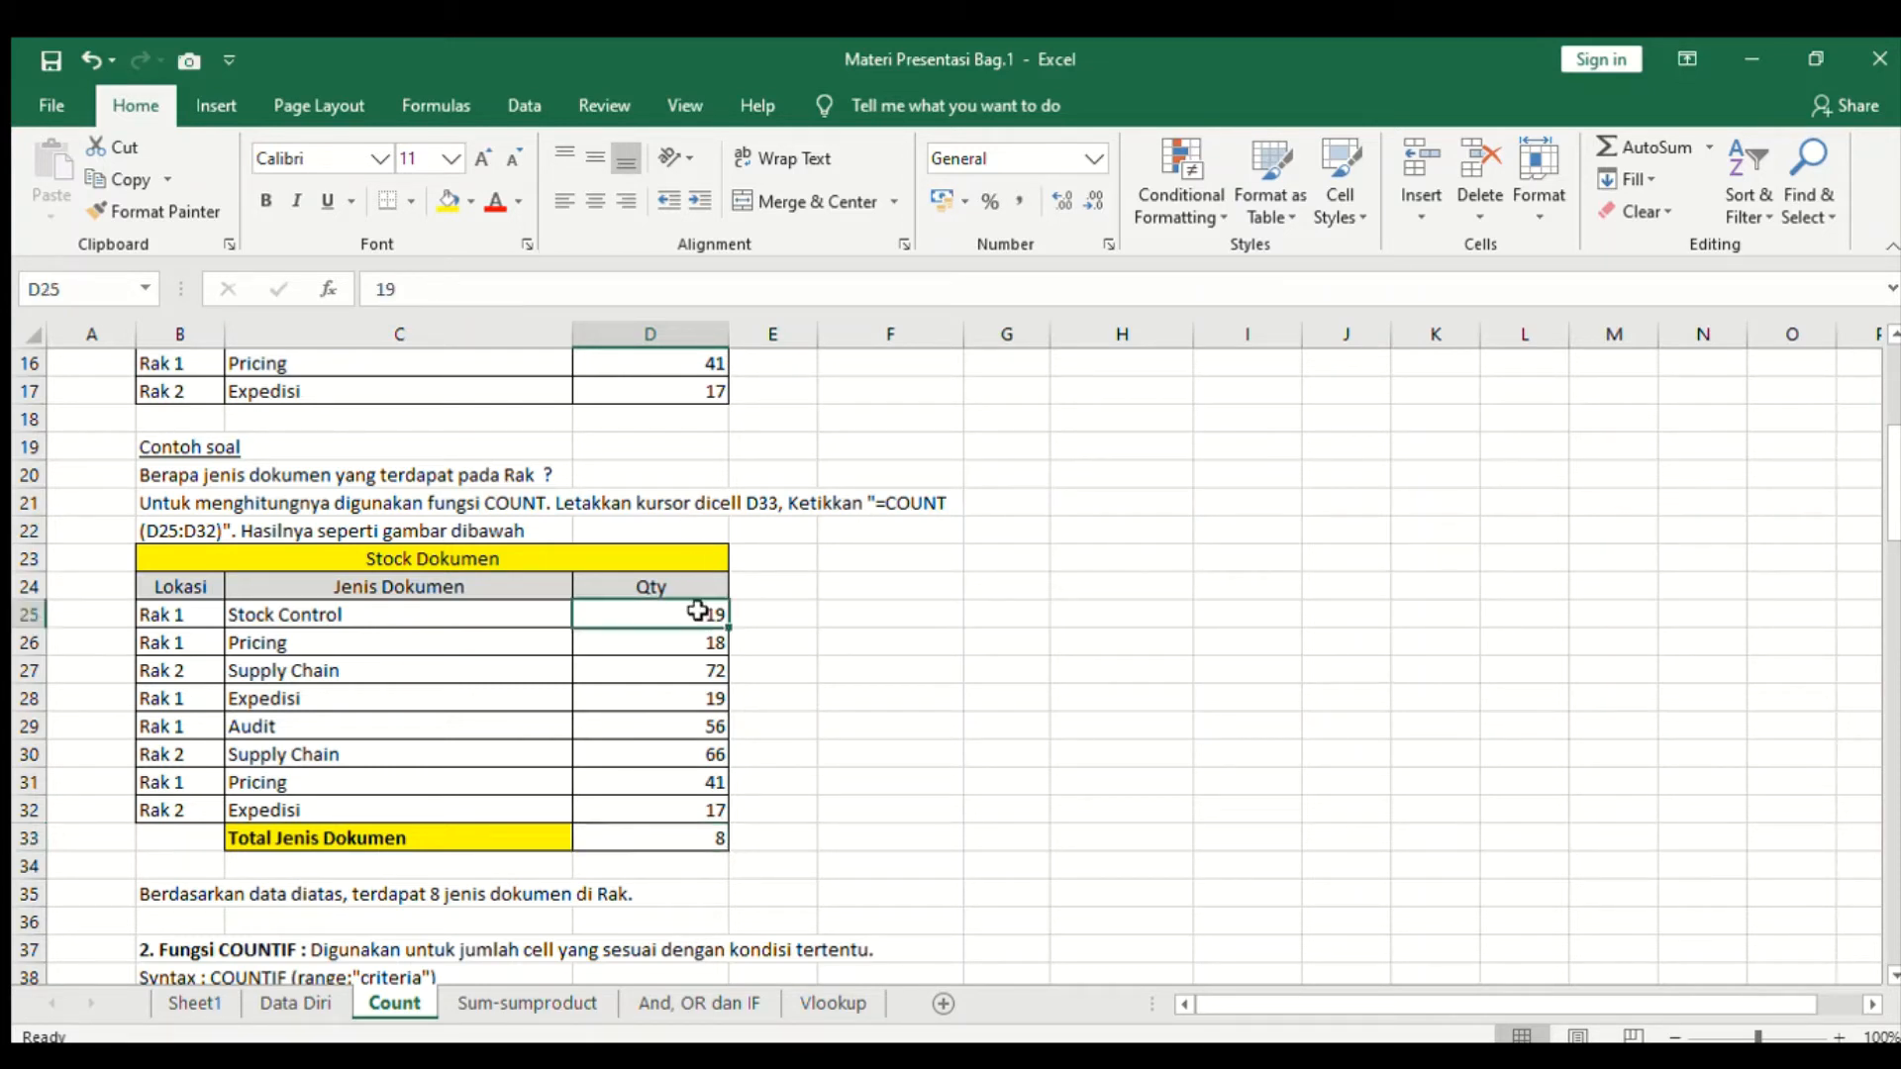
click(698, 837)
click(761, 842)
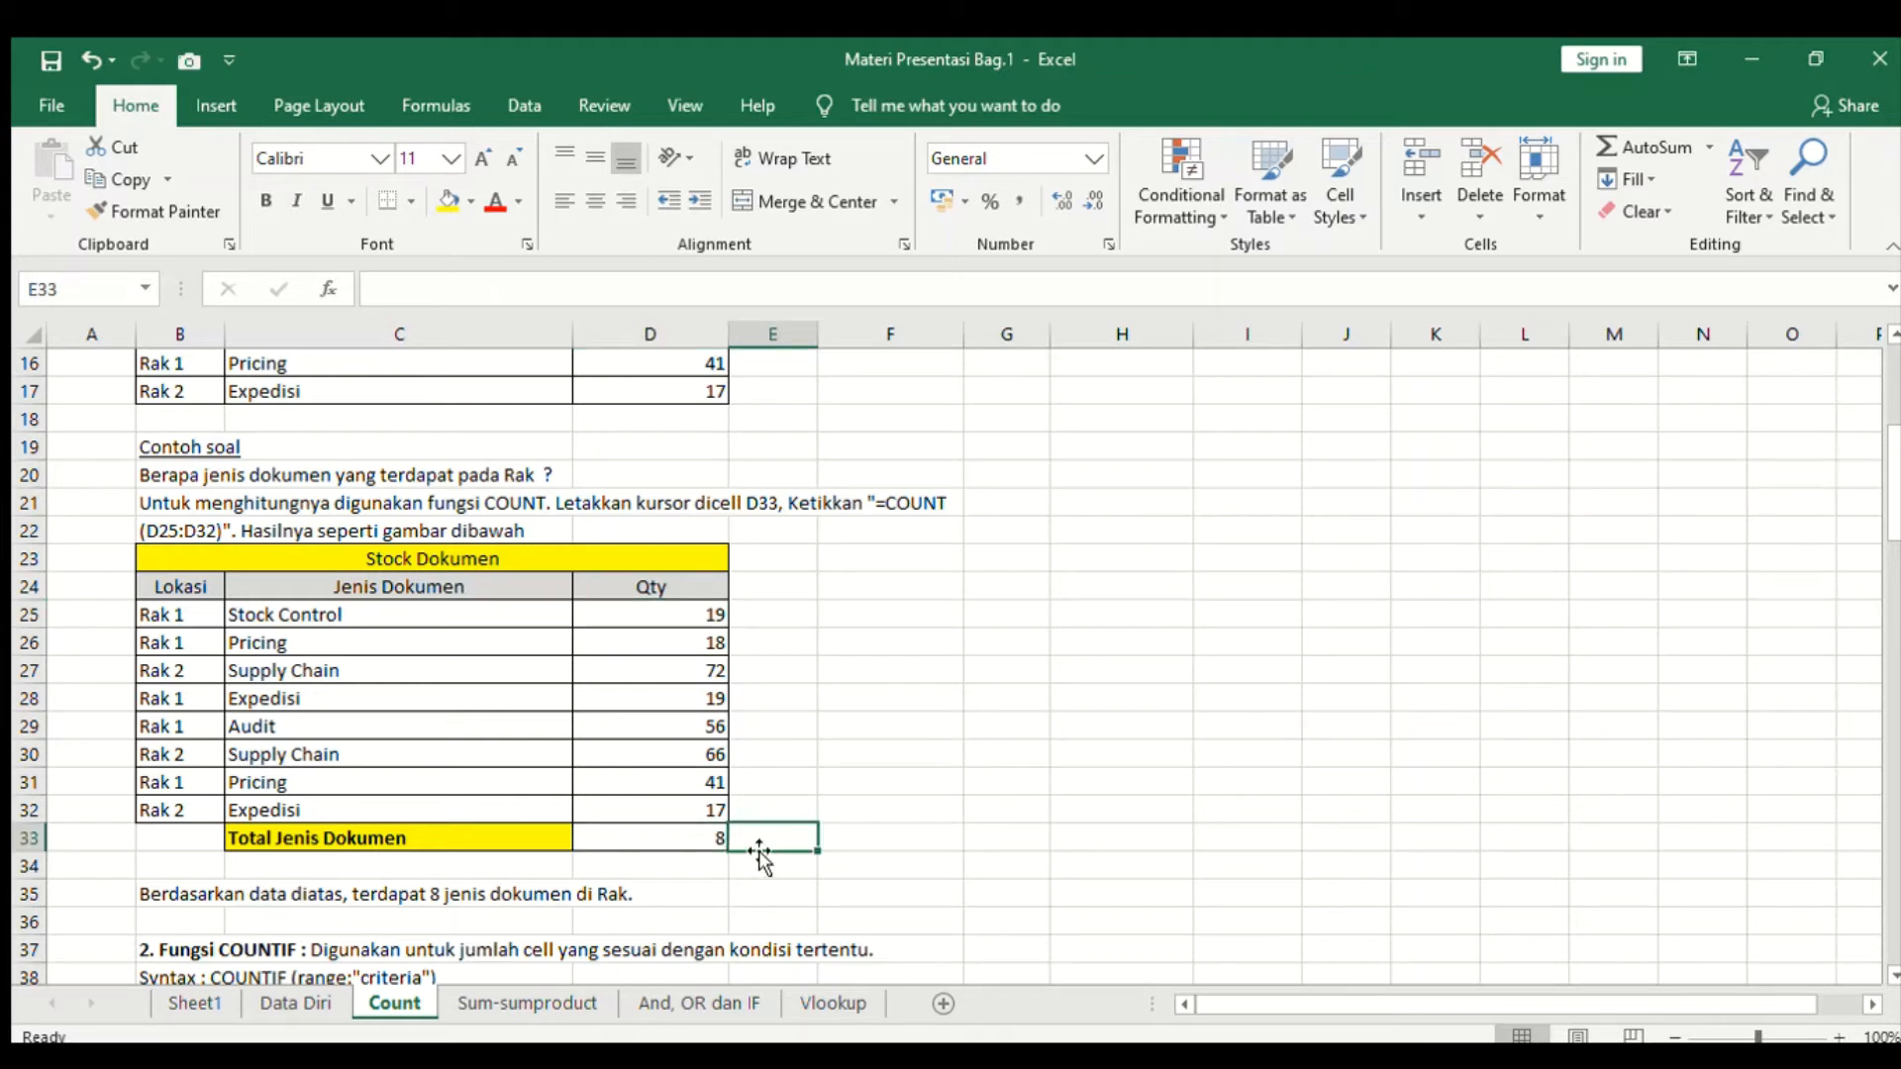
text(=c)
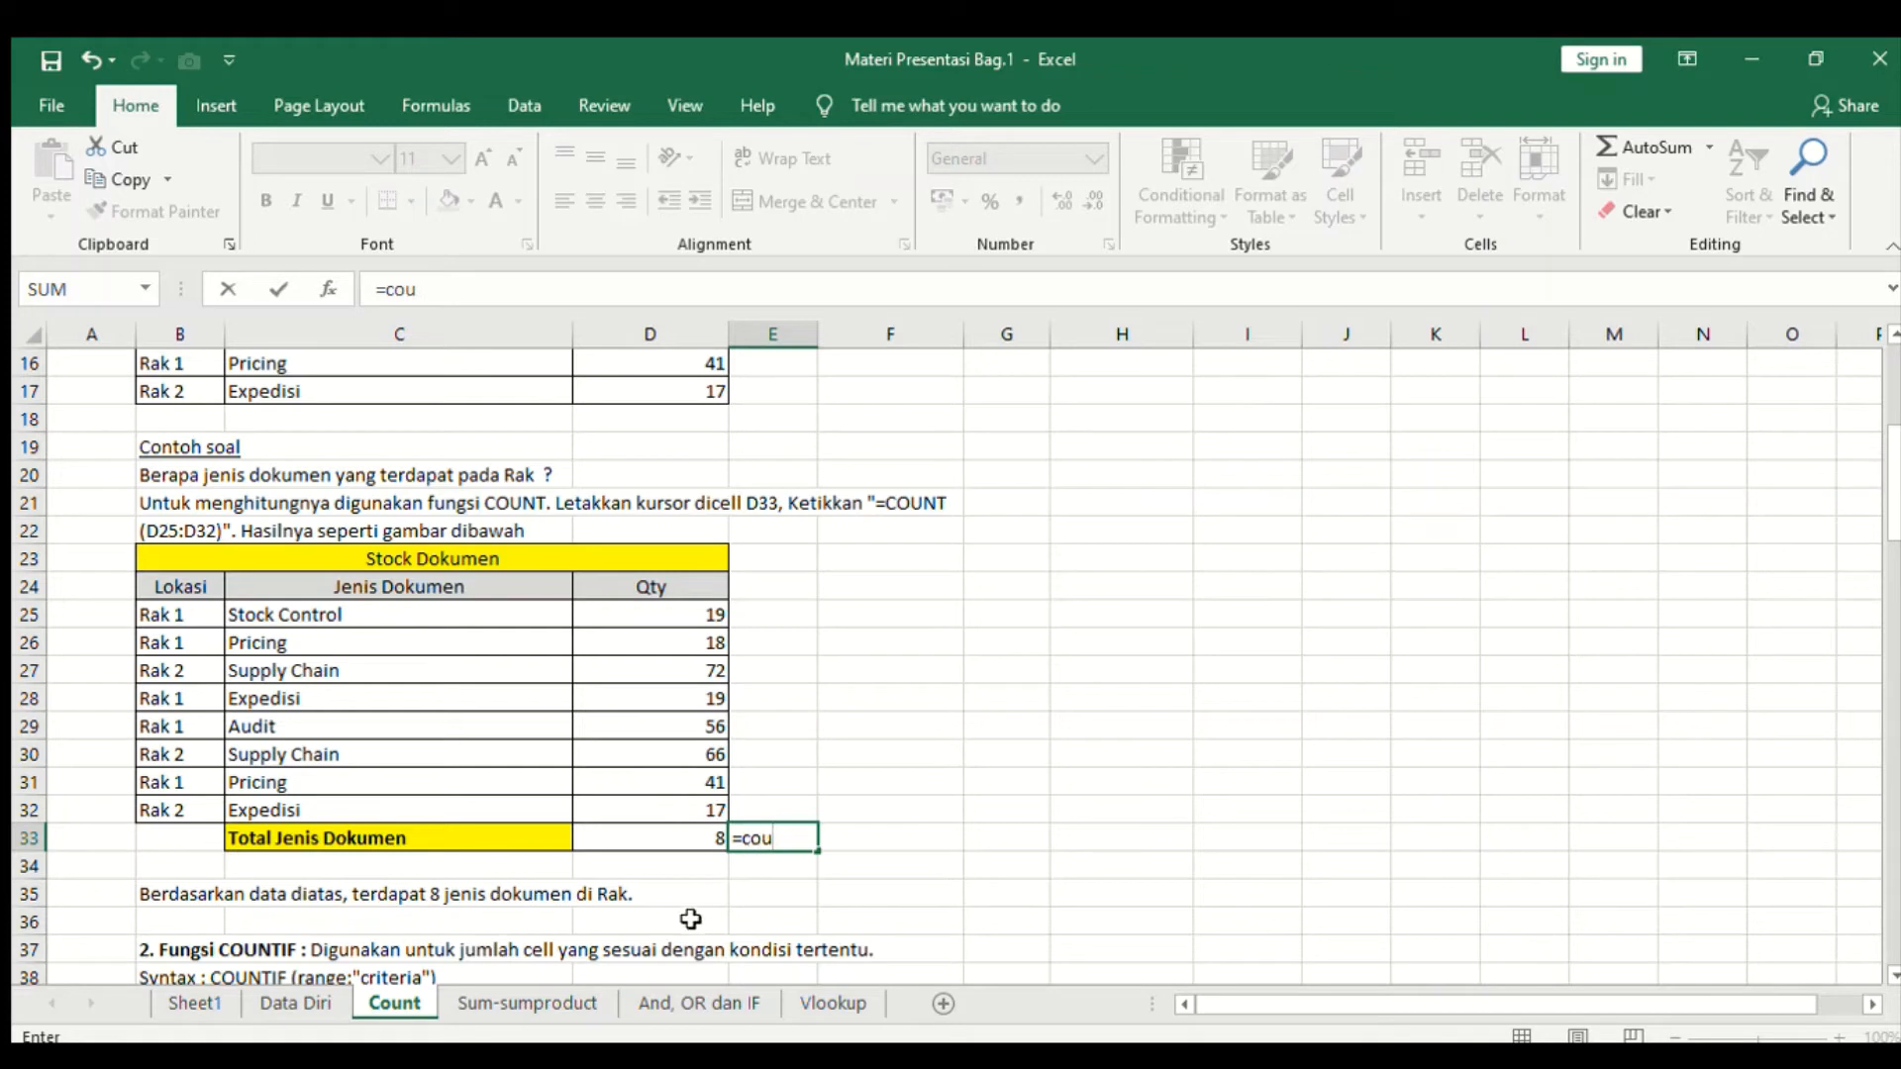
text(ou)
key(Tab)
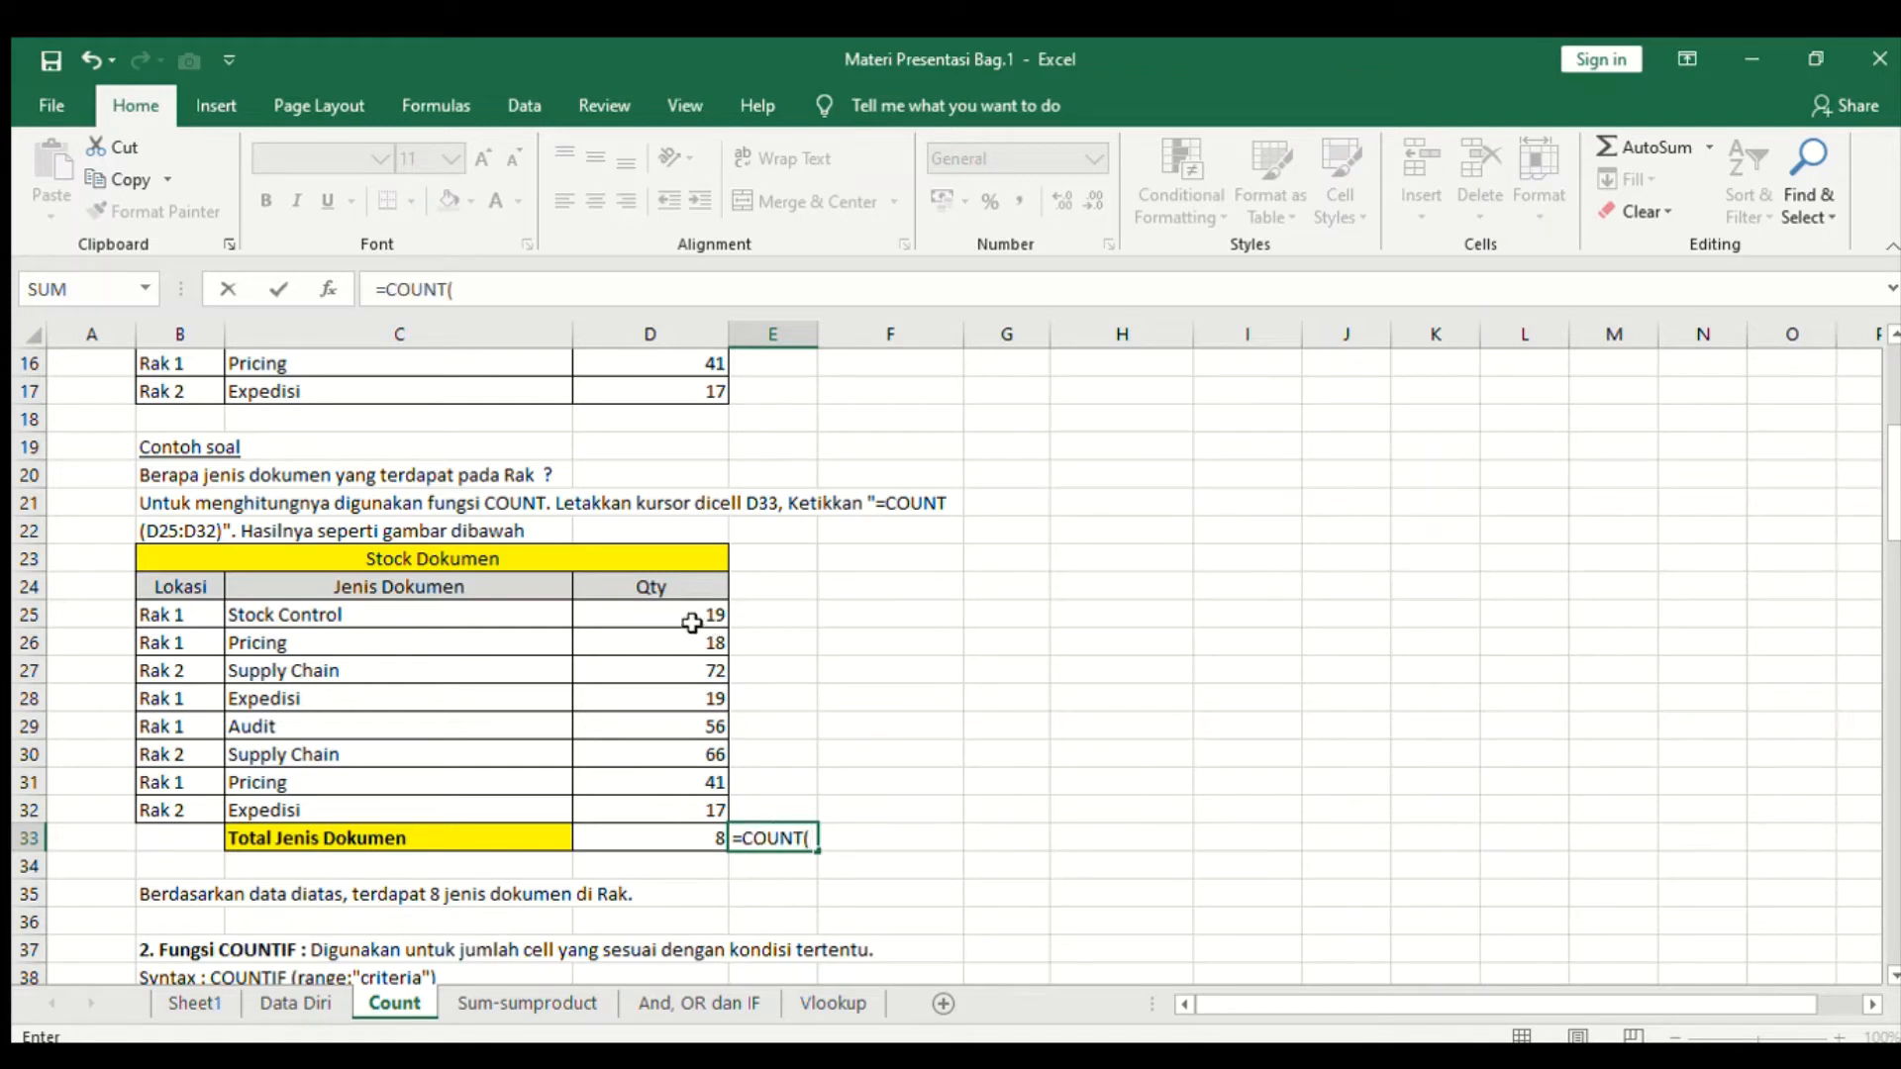
drag(690, 616, 666, 827)
key(Return)
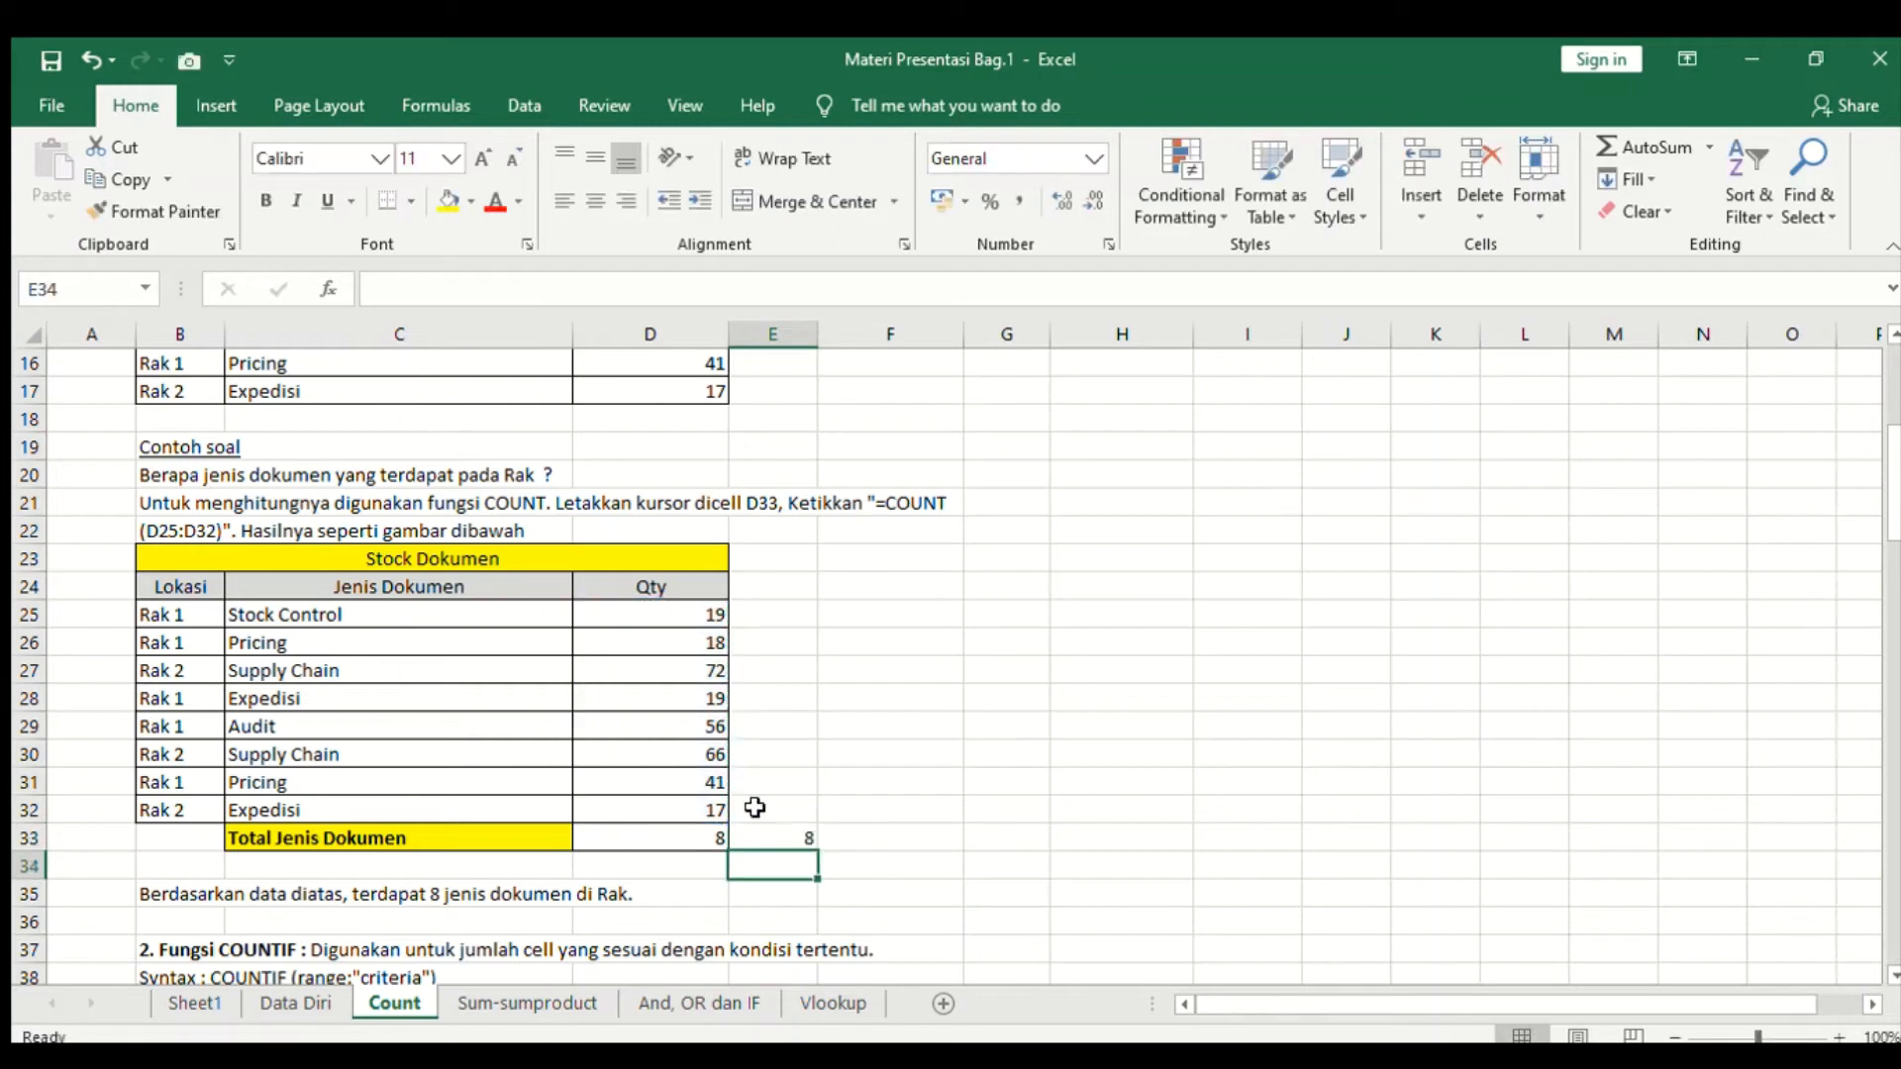
- Compare the new COUNT formula in E33 with the one in D33 and the Qty range it counts
click(768, 839)
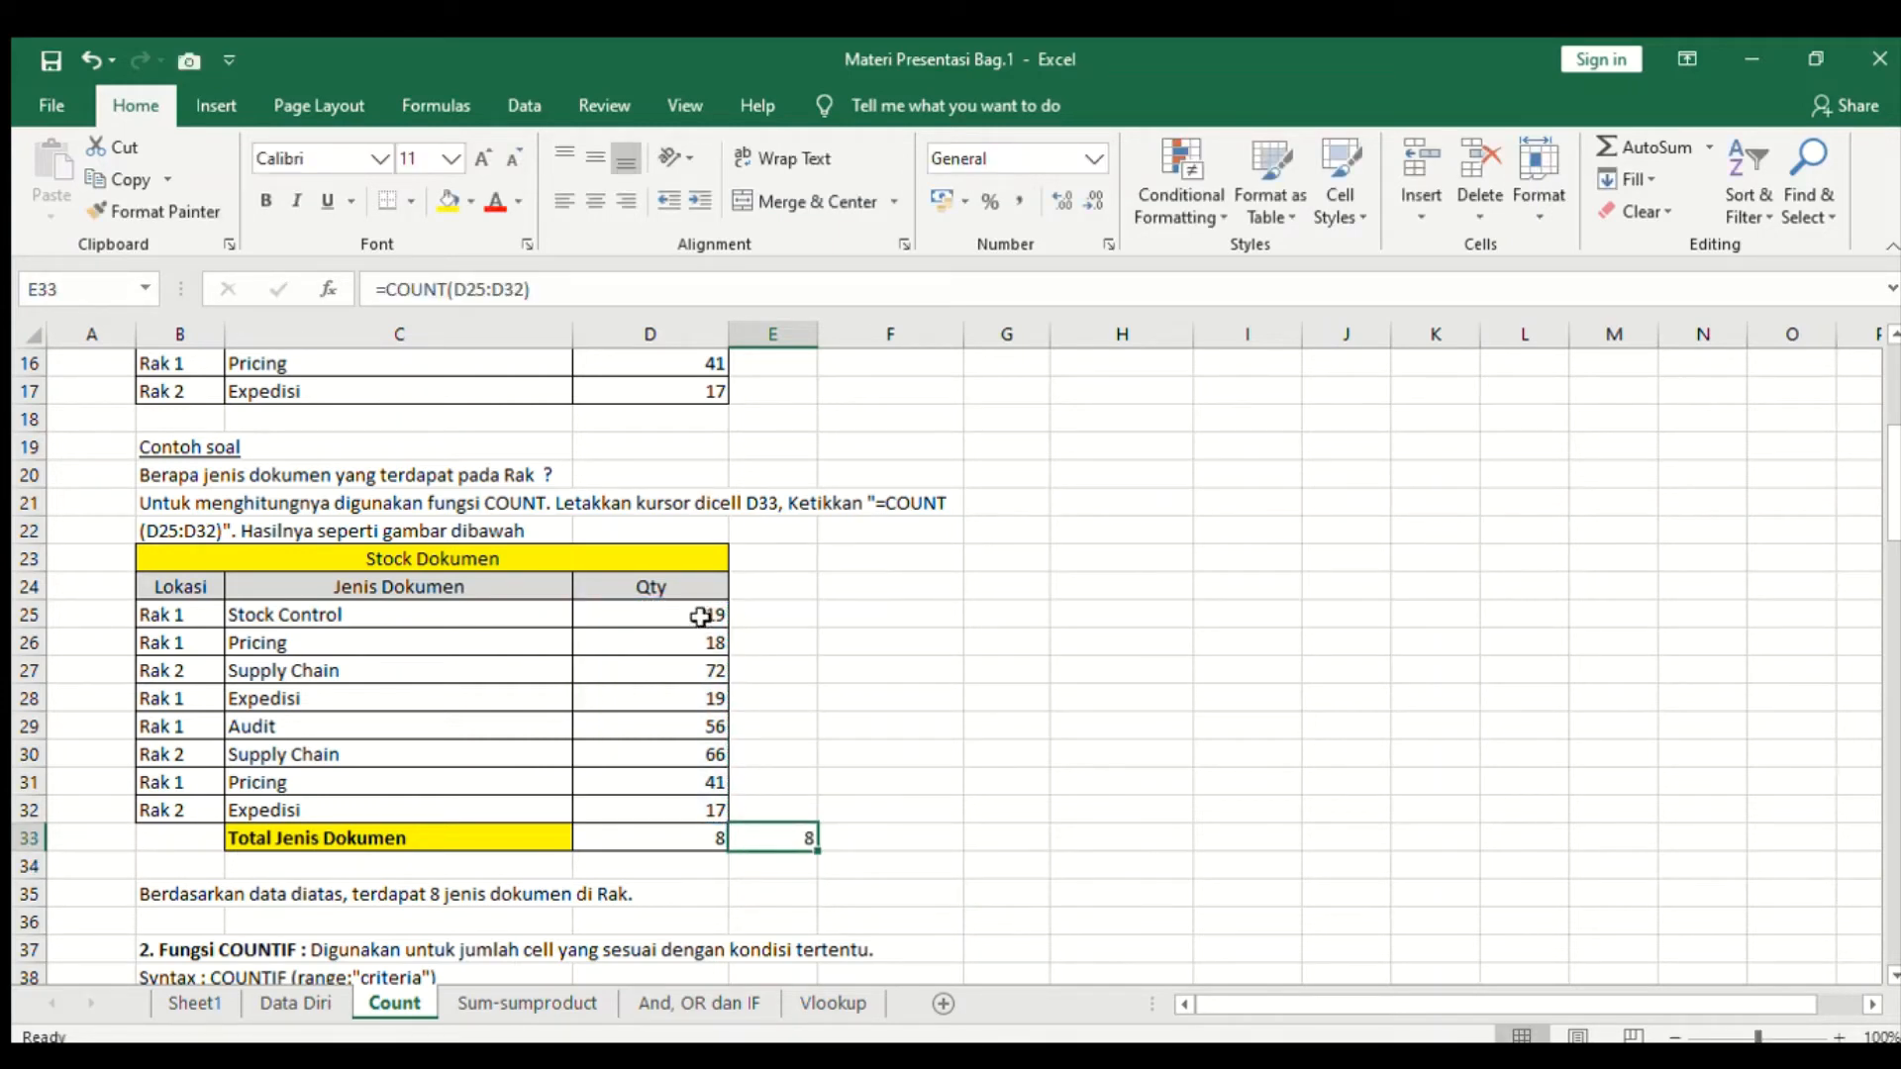
drag(709, 616, 679, 817)
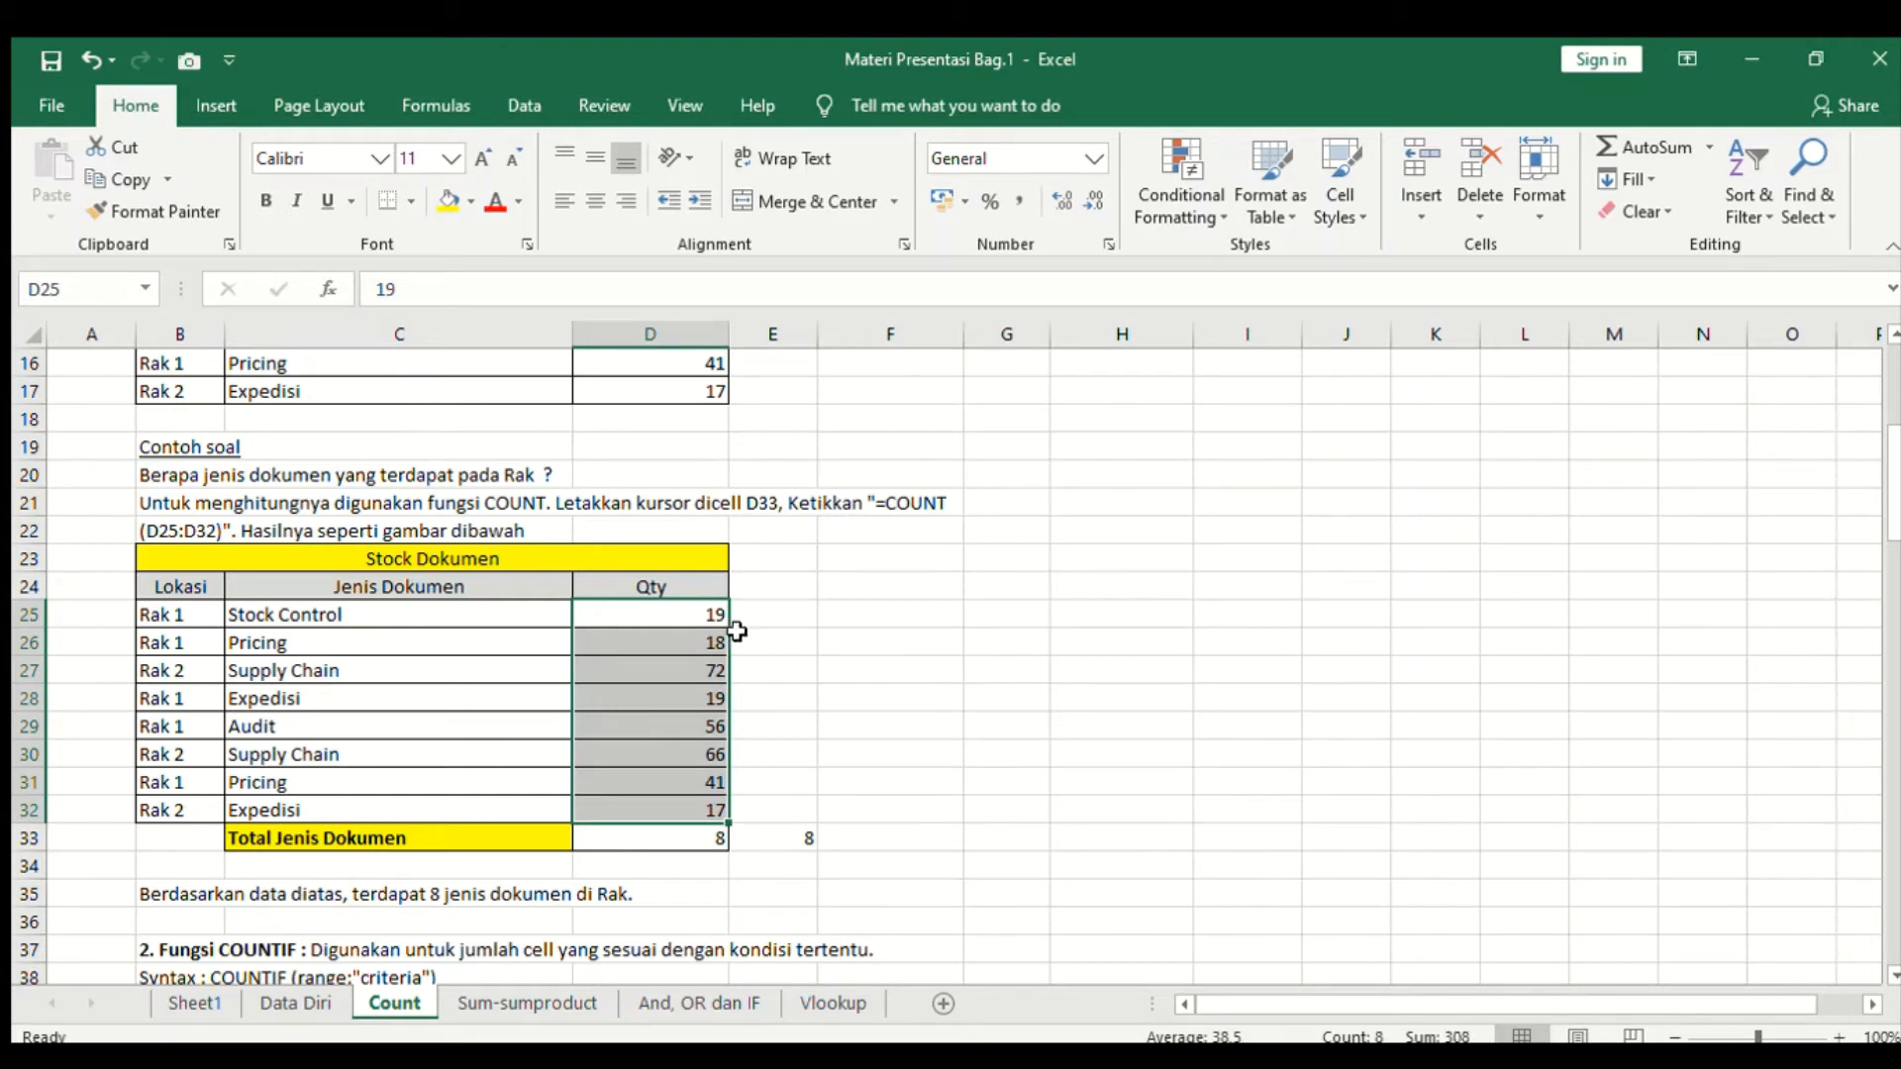
click(797, 843)
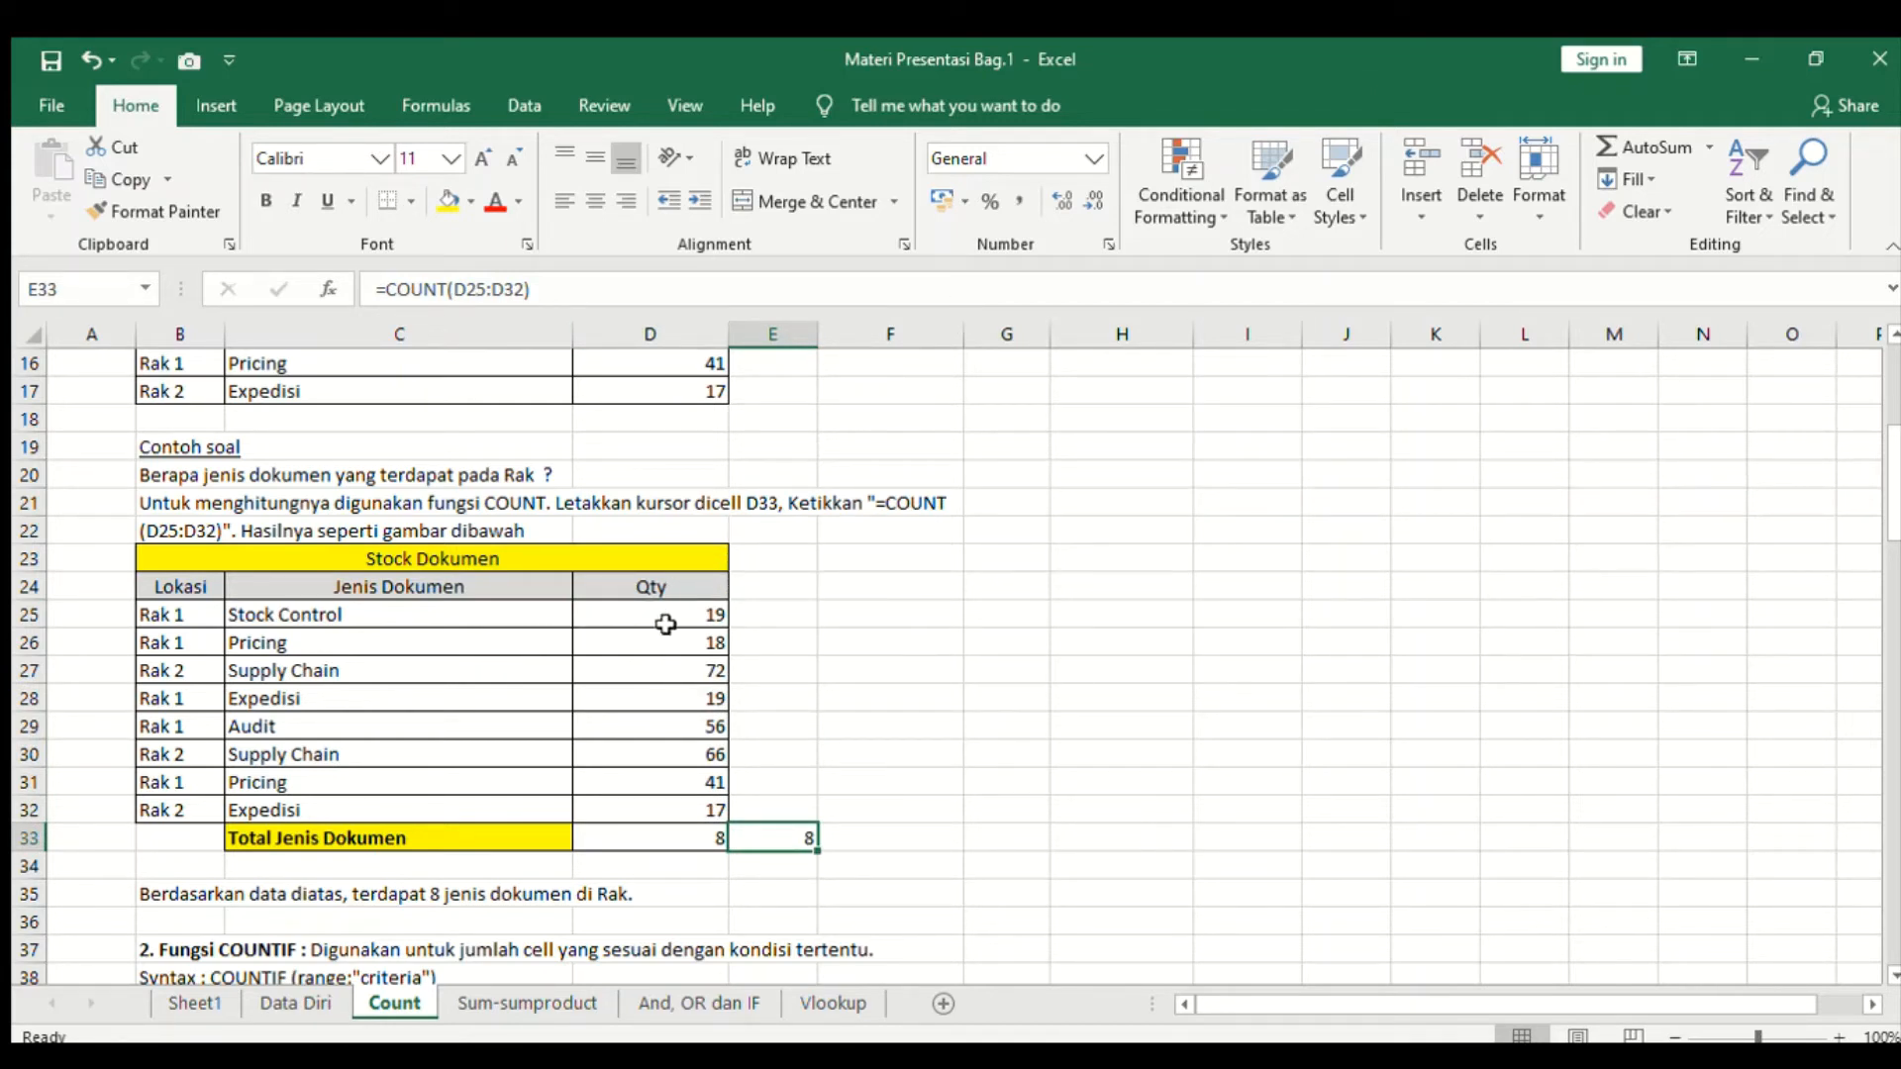
drag(705, 617, 690, 797)
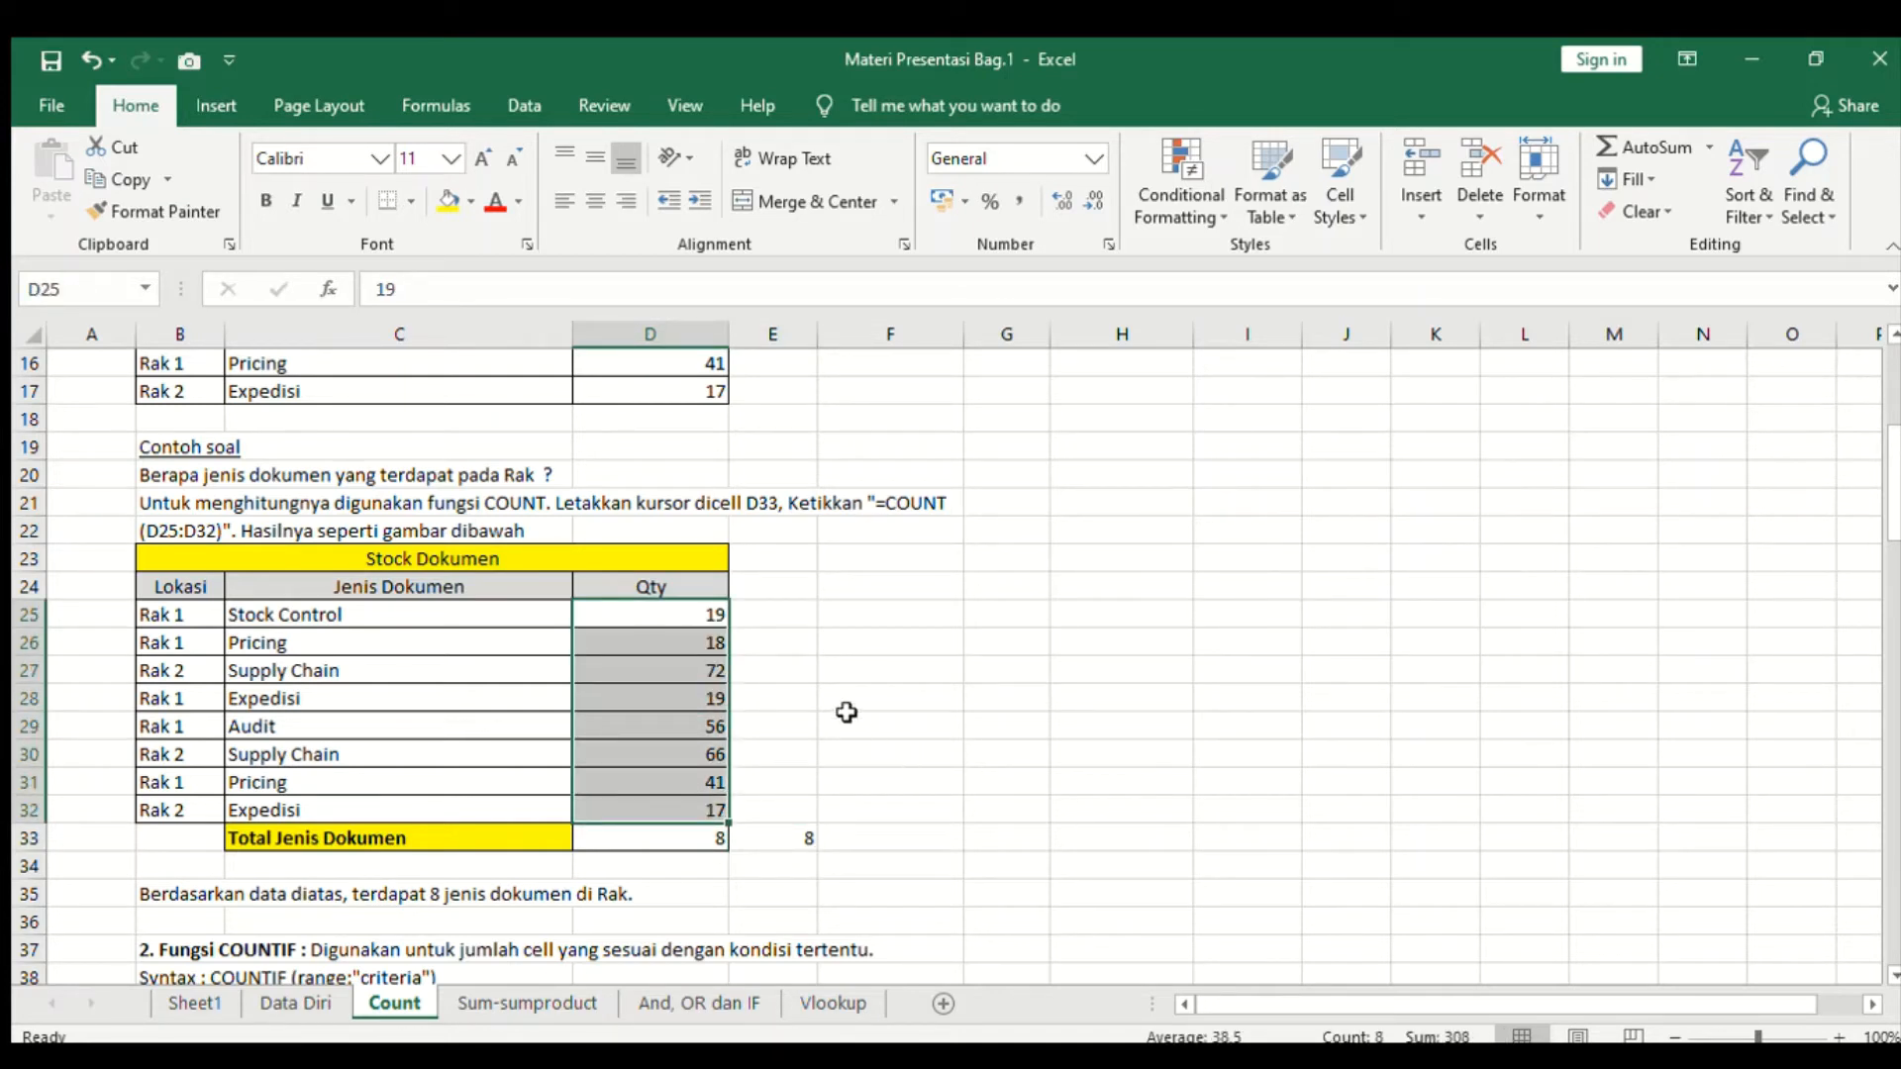
click(713, 838)
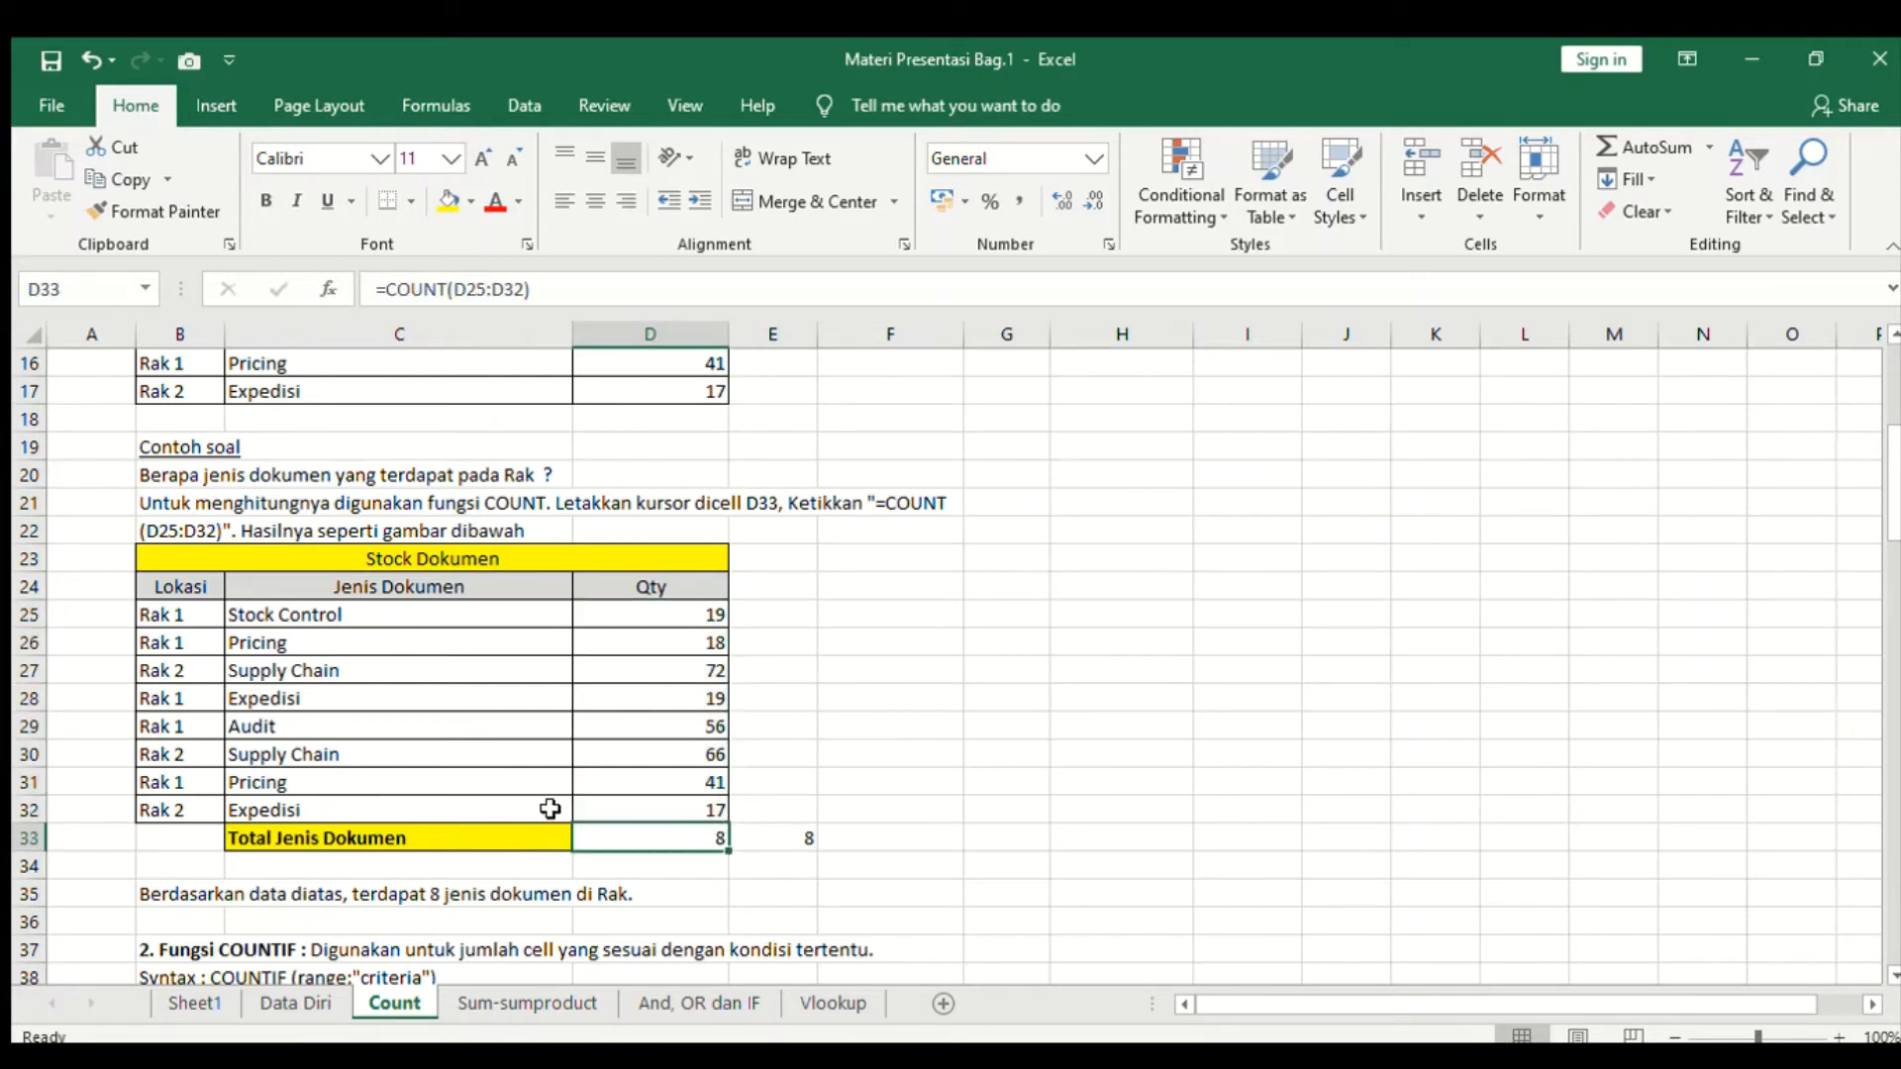
- Go through the Jenis Dokumen entries and the Qty range counted by the Total Jenis Dokumen formulas
click(521, 620)
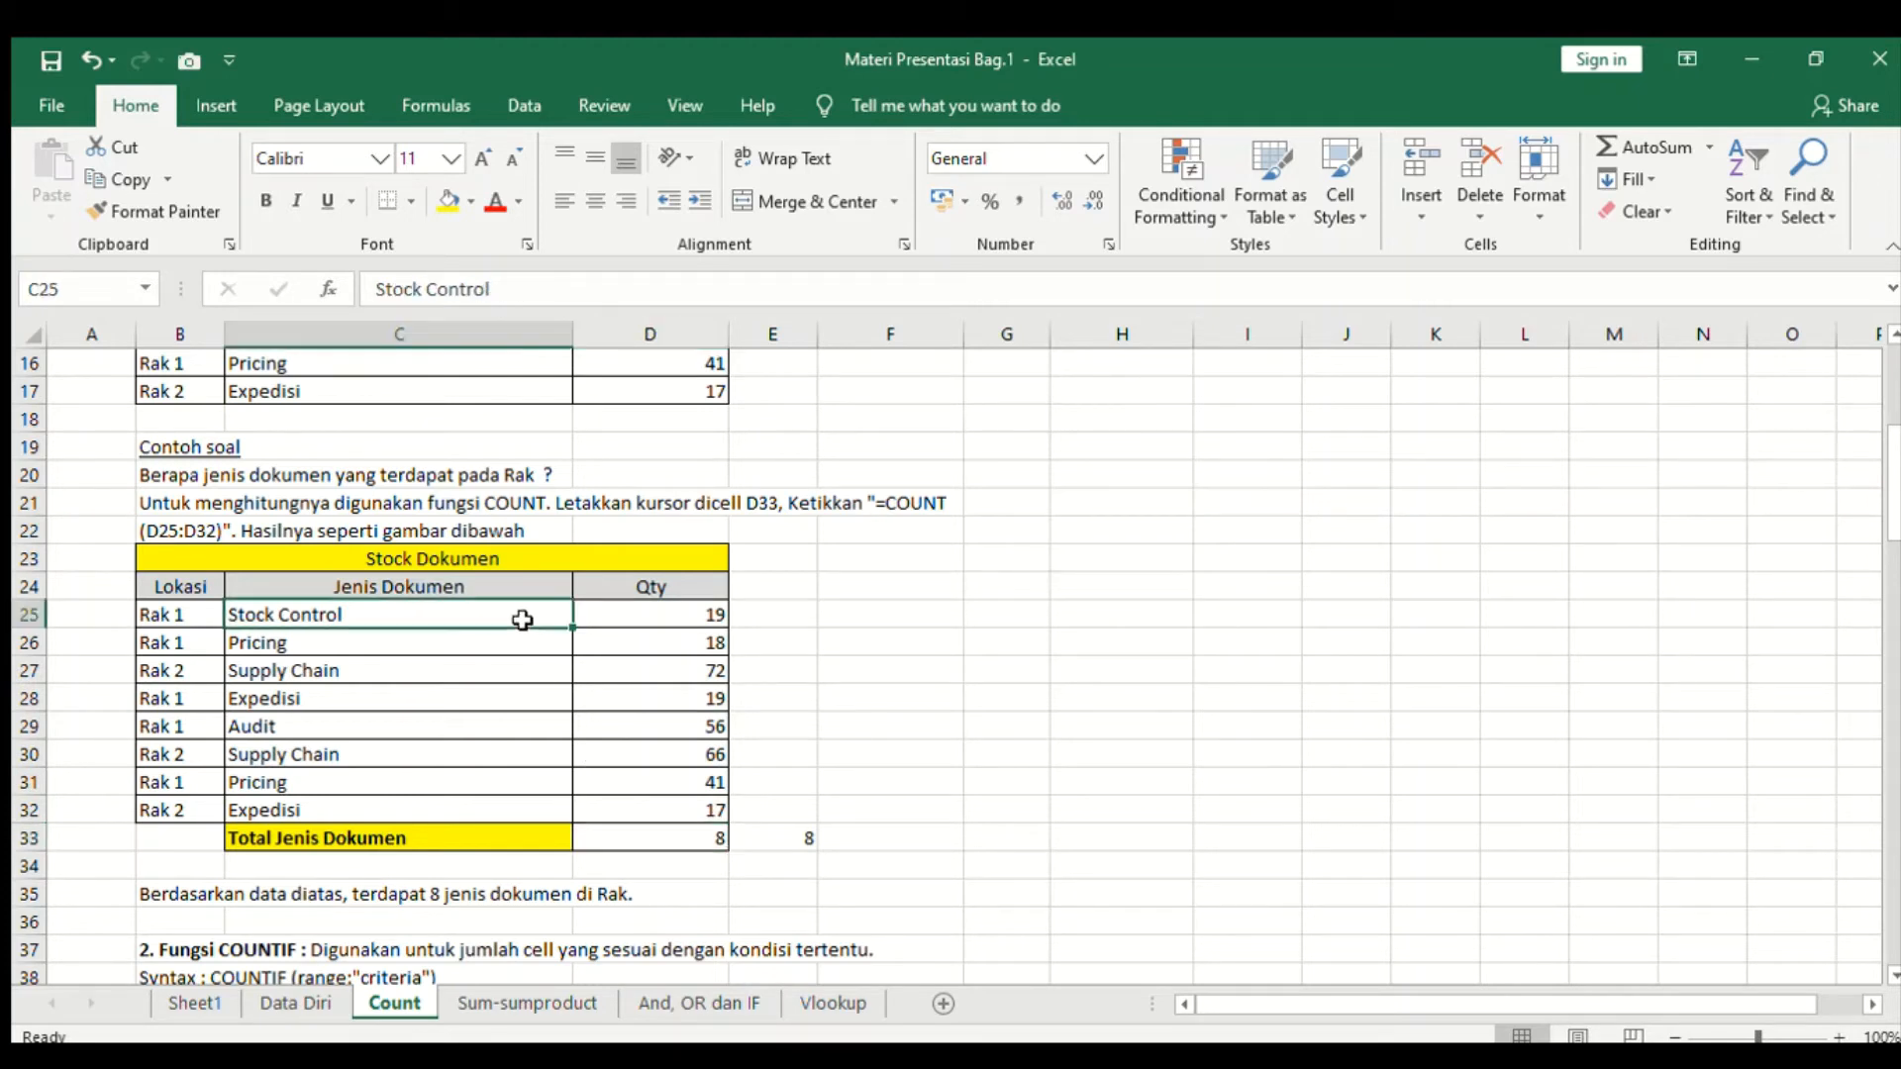
click(524, 642)
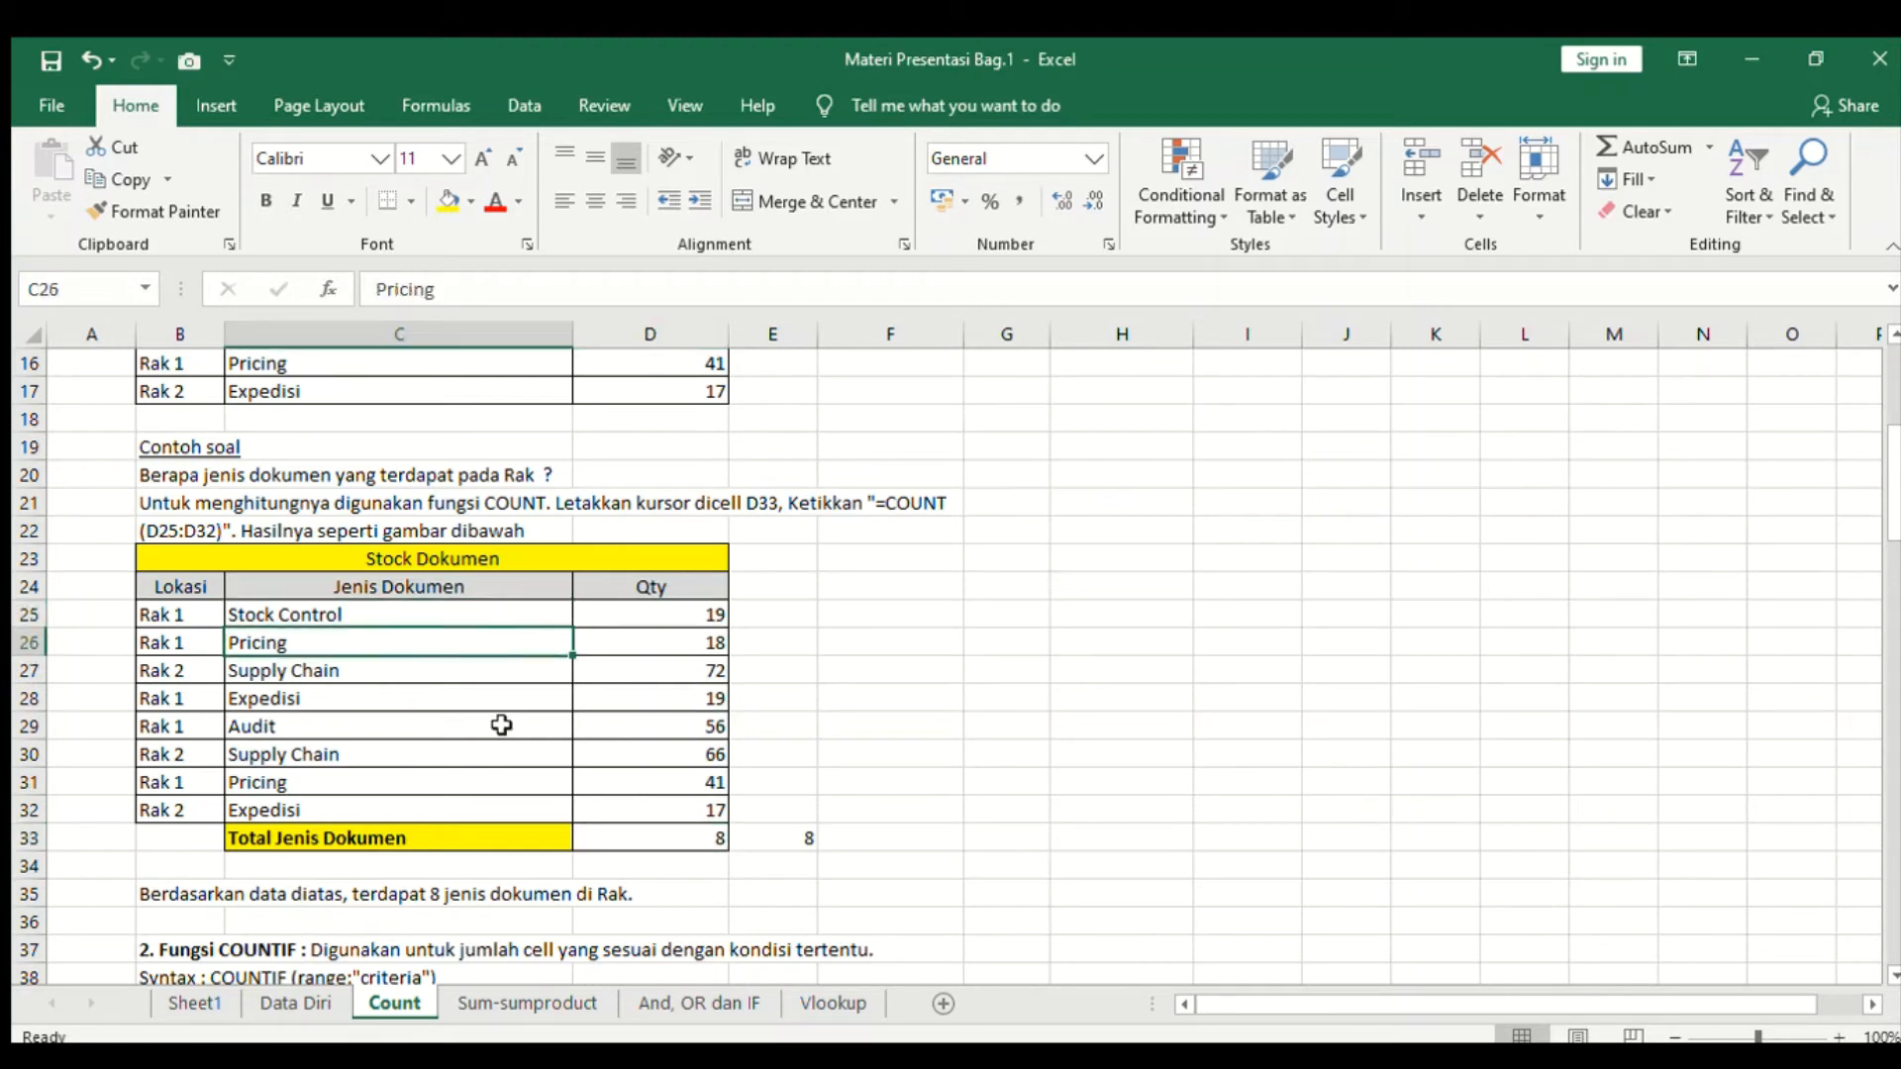
click(503, 674)
click(500, 700)
click(492, 733)
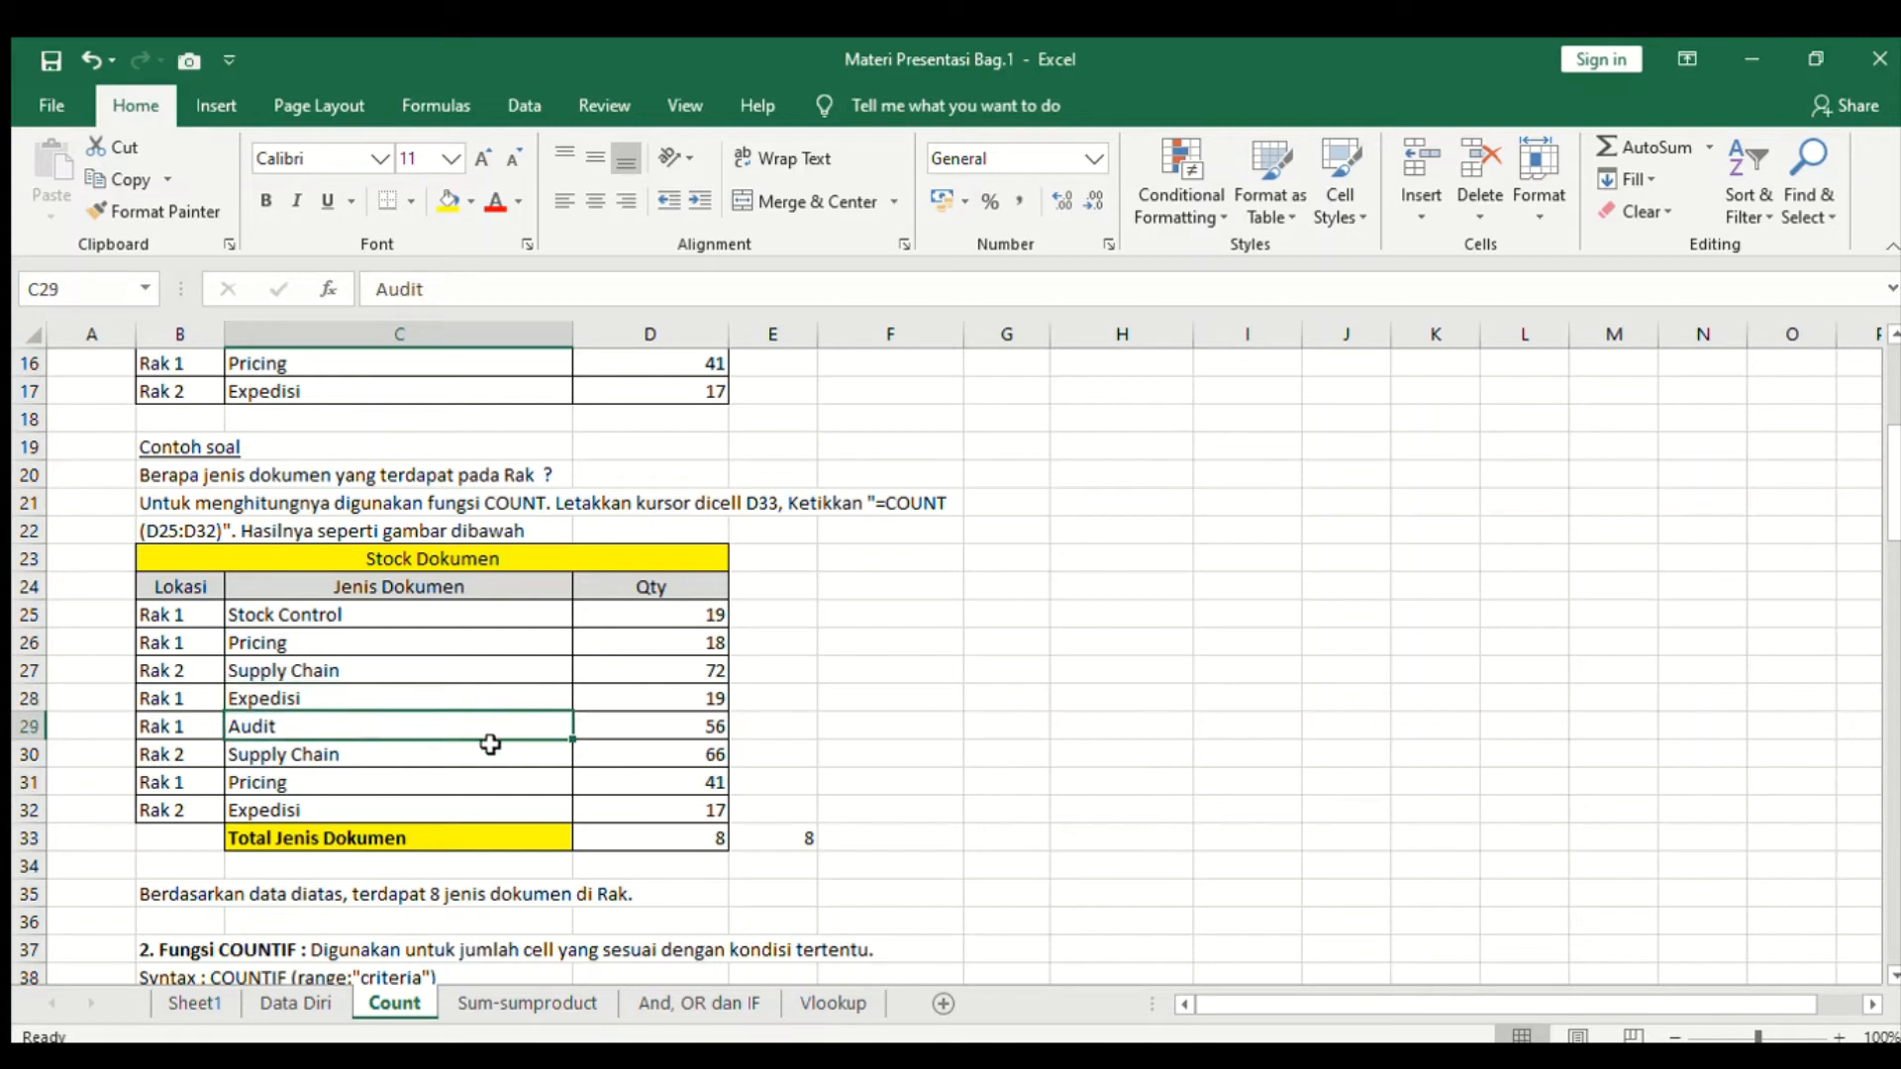
click(487, 754)
click(476, 784)
click(467, 812)
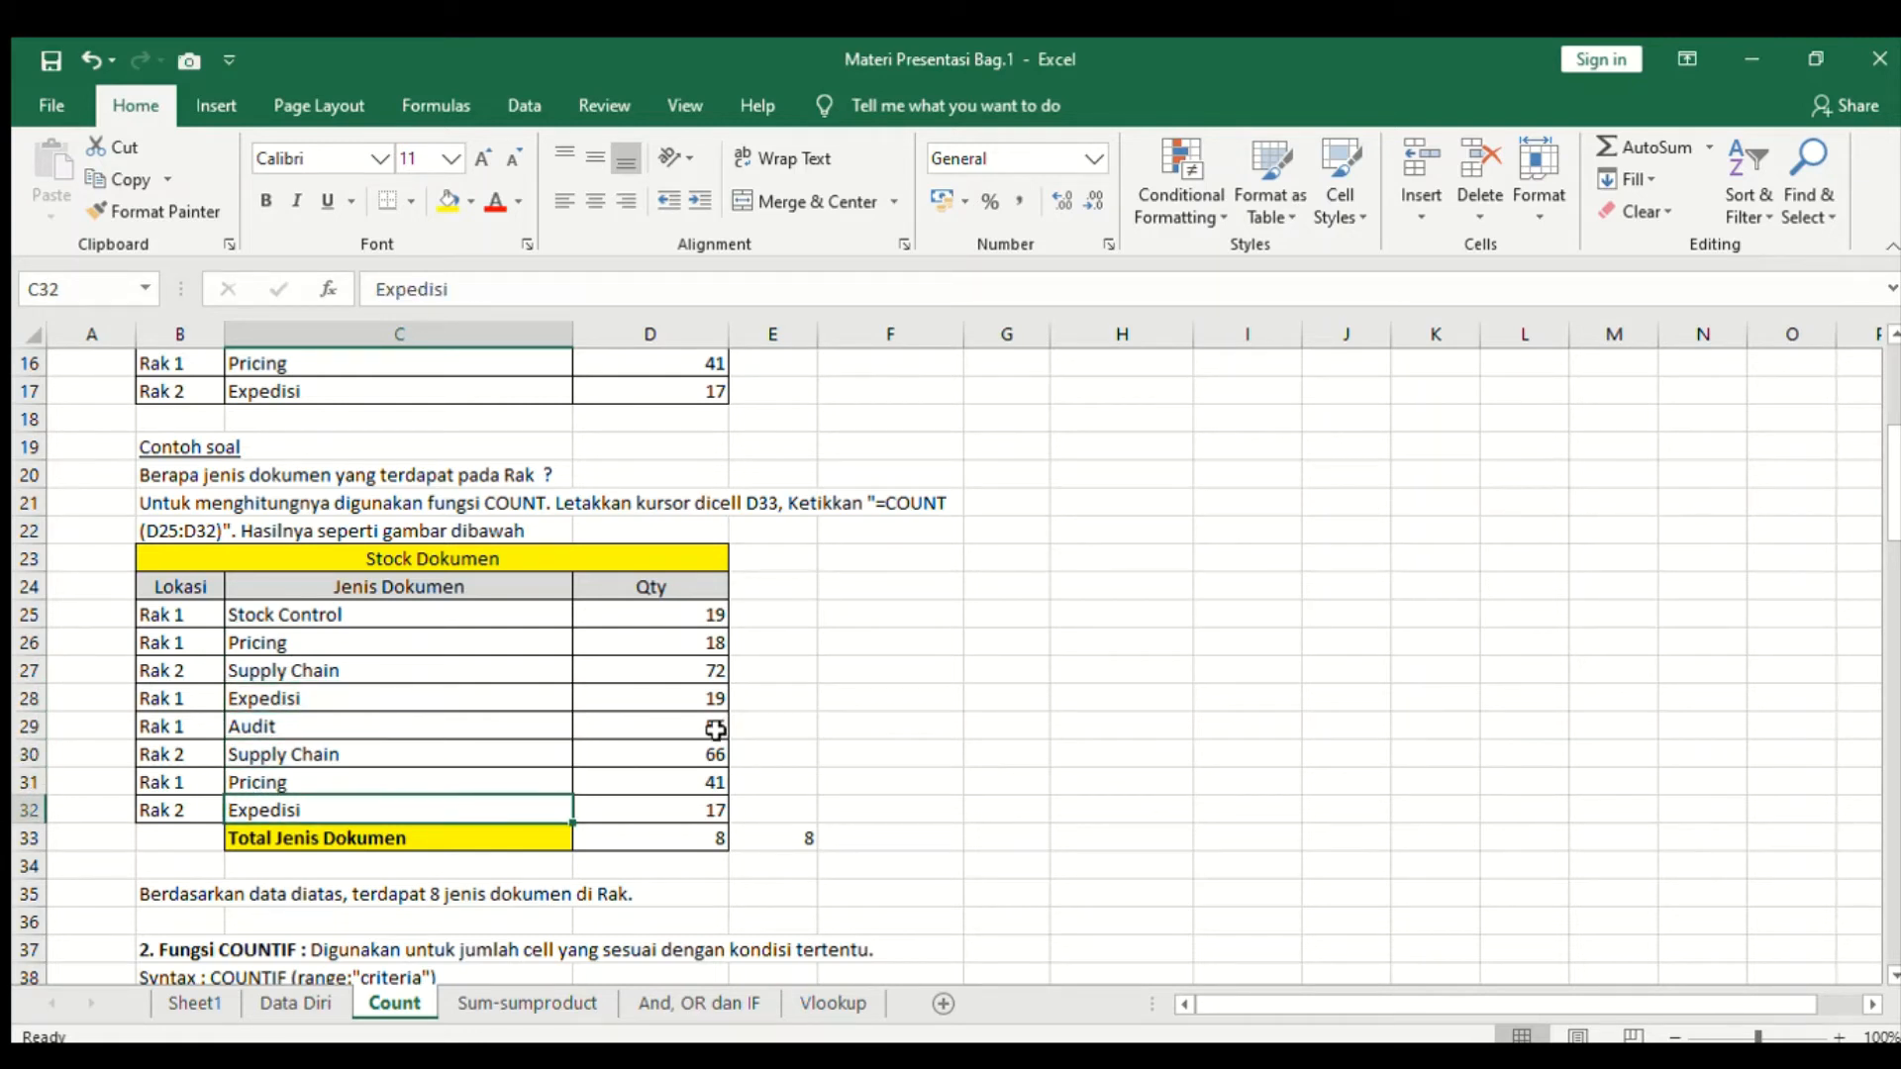
drag(707, 614, 665, 809)
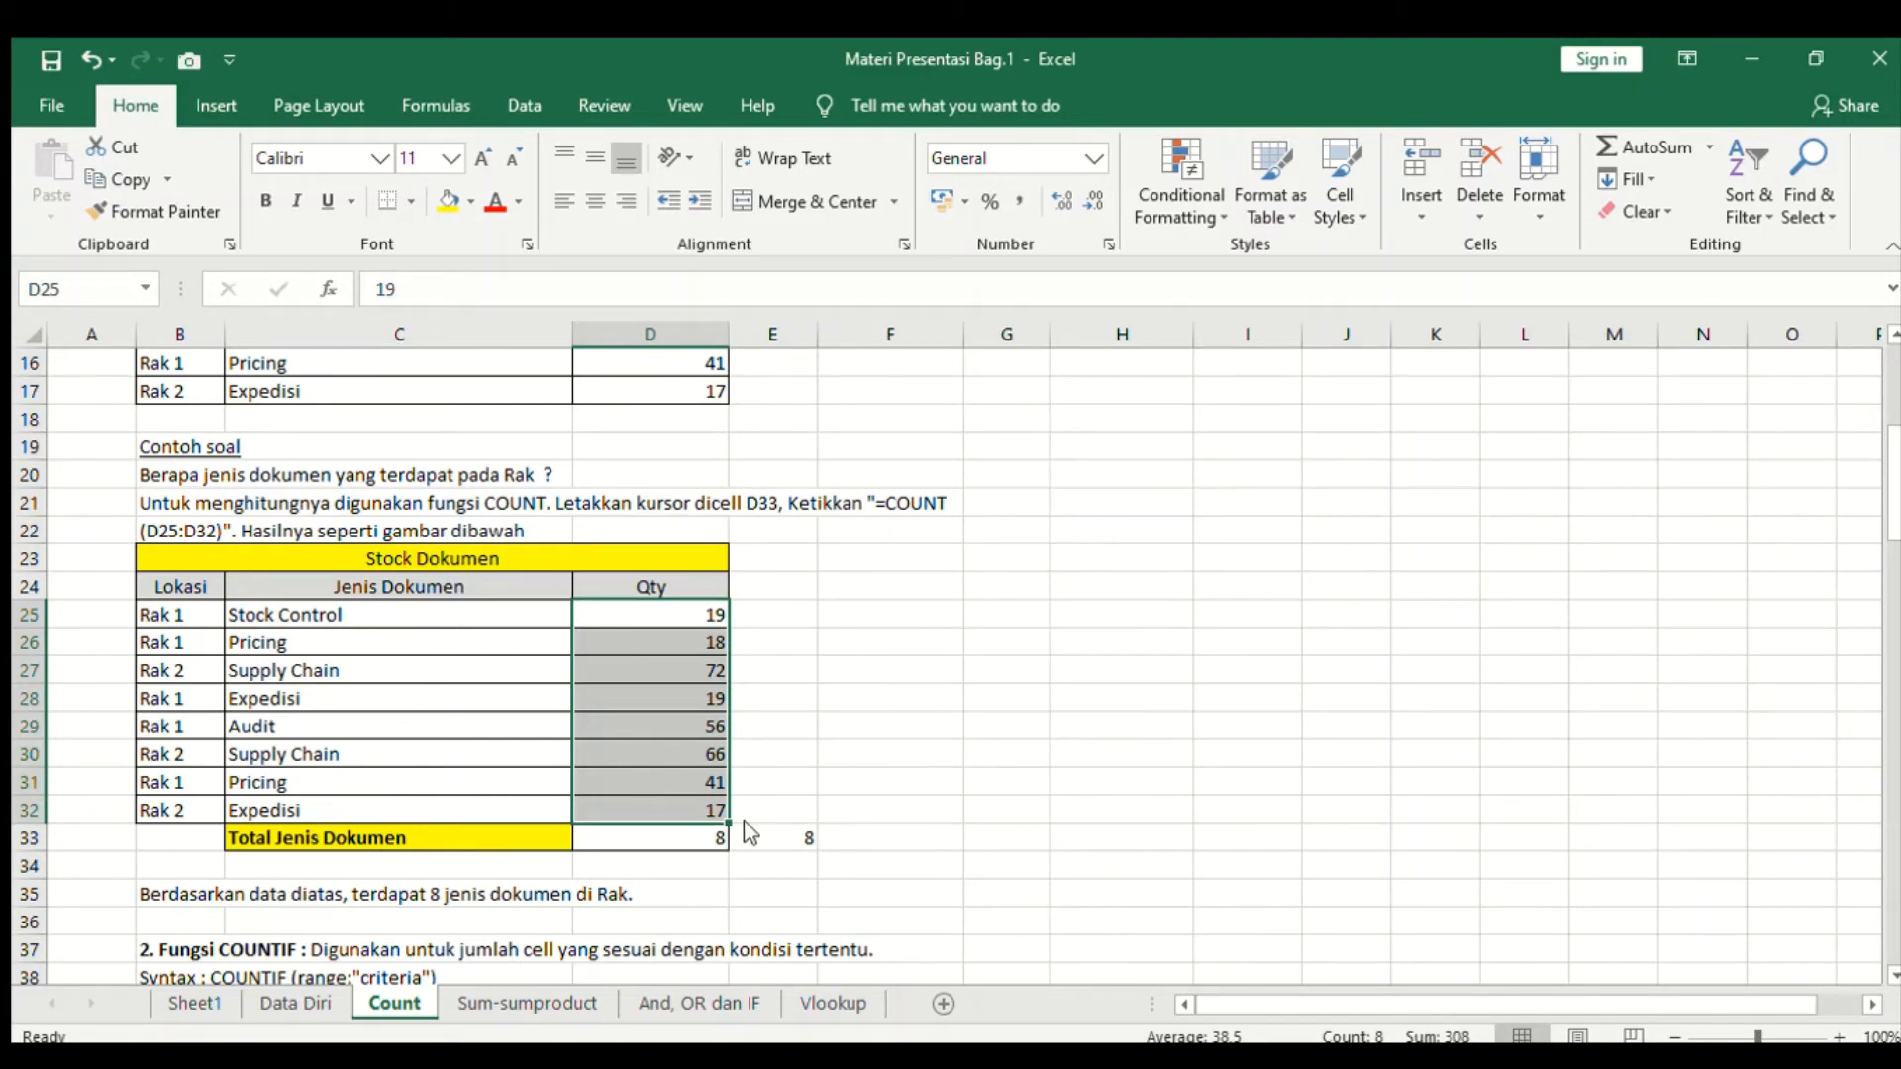
click(711, 842)
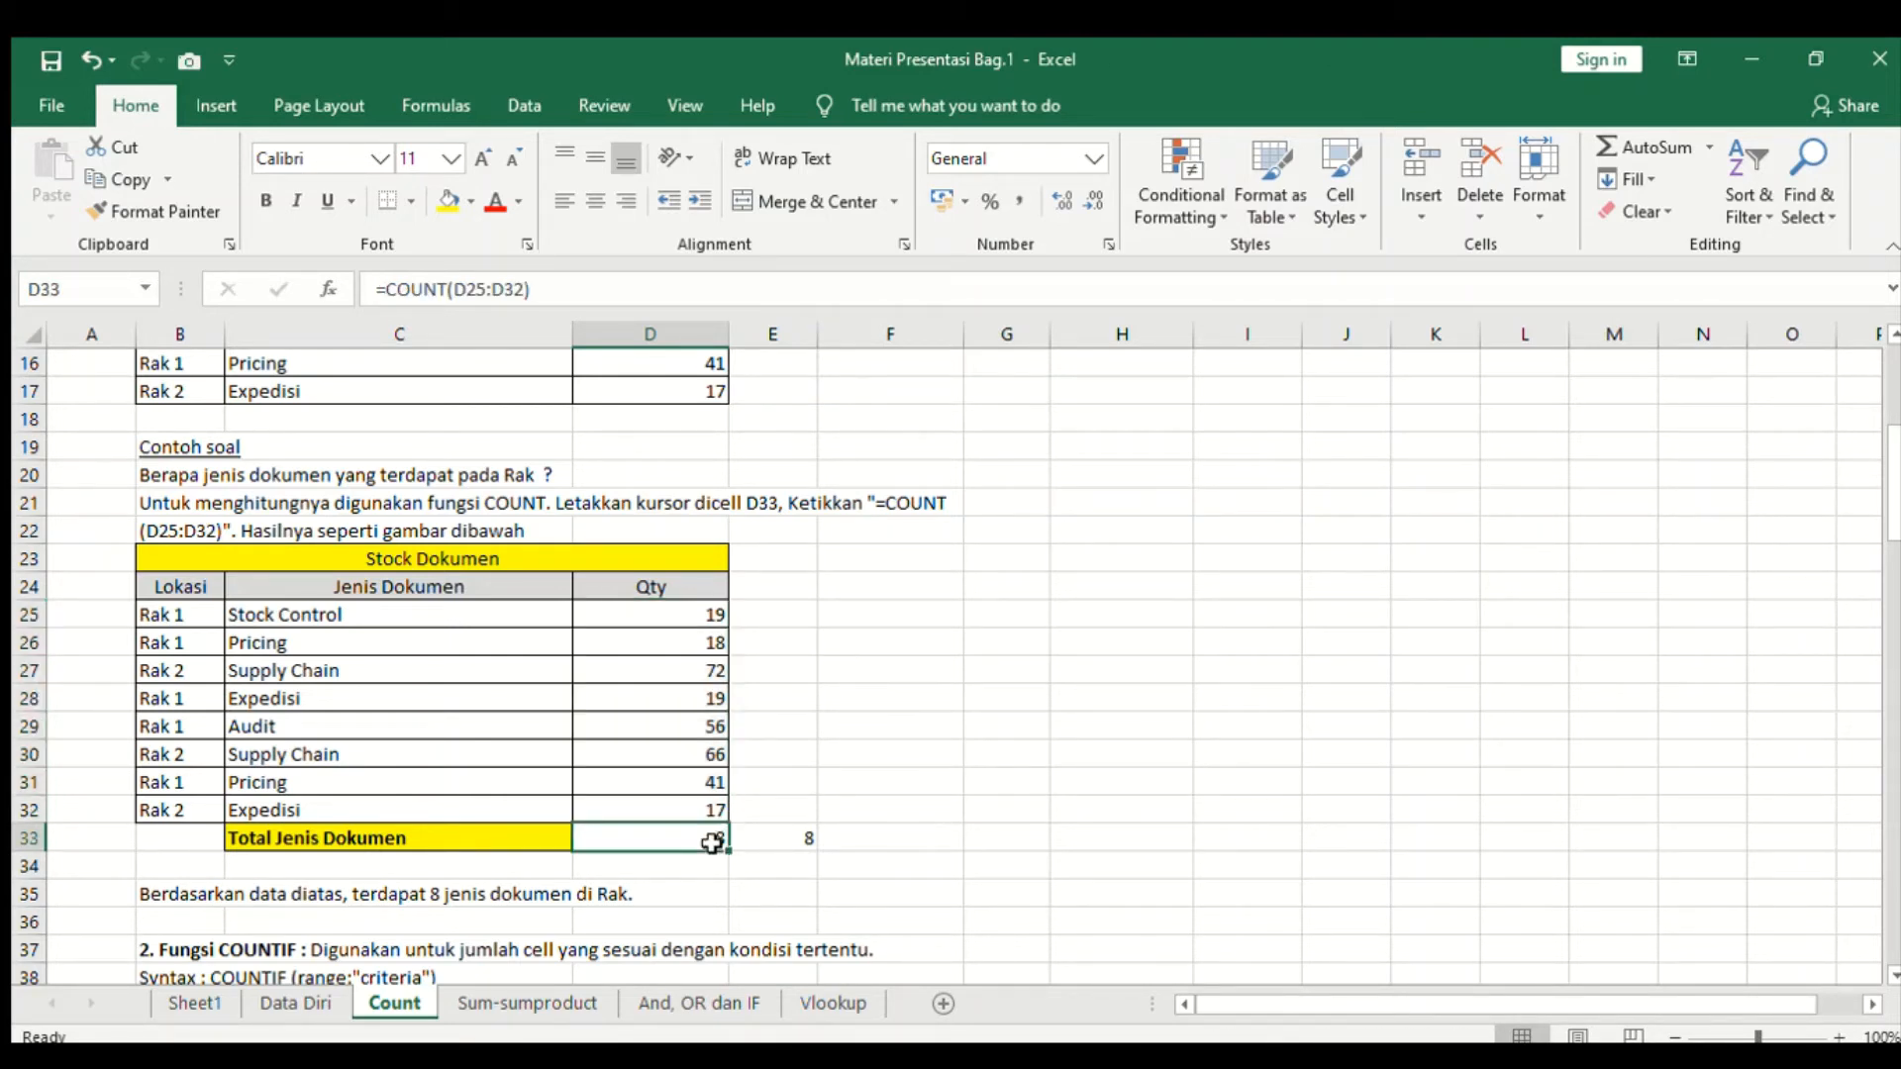
click(767, 847)
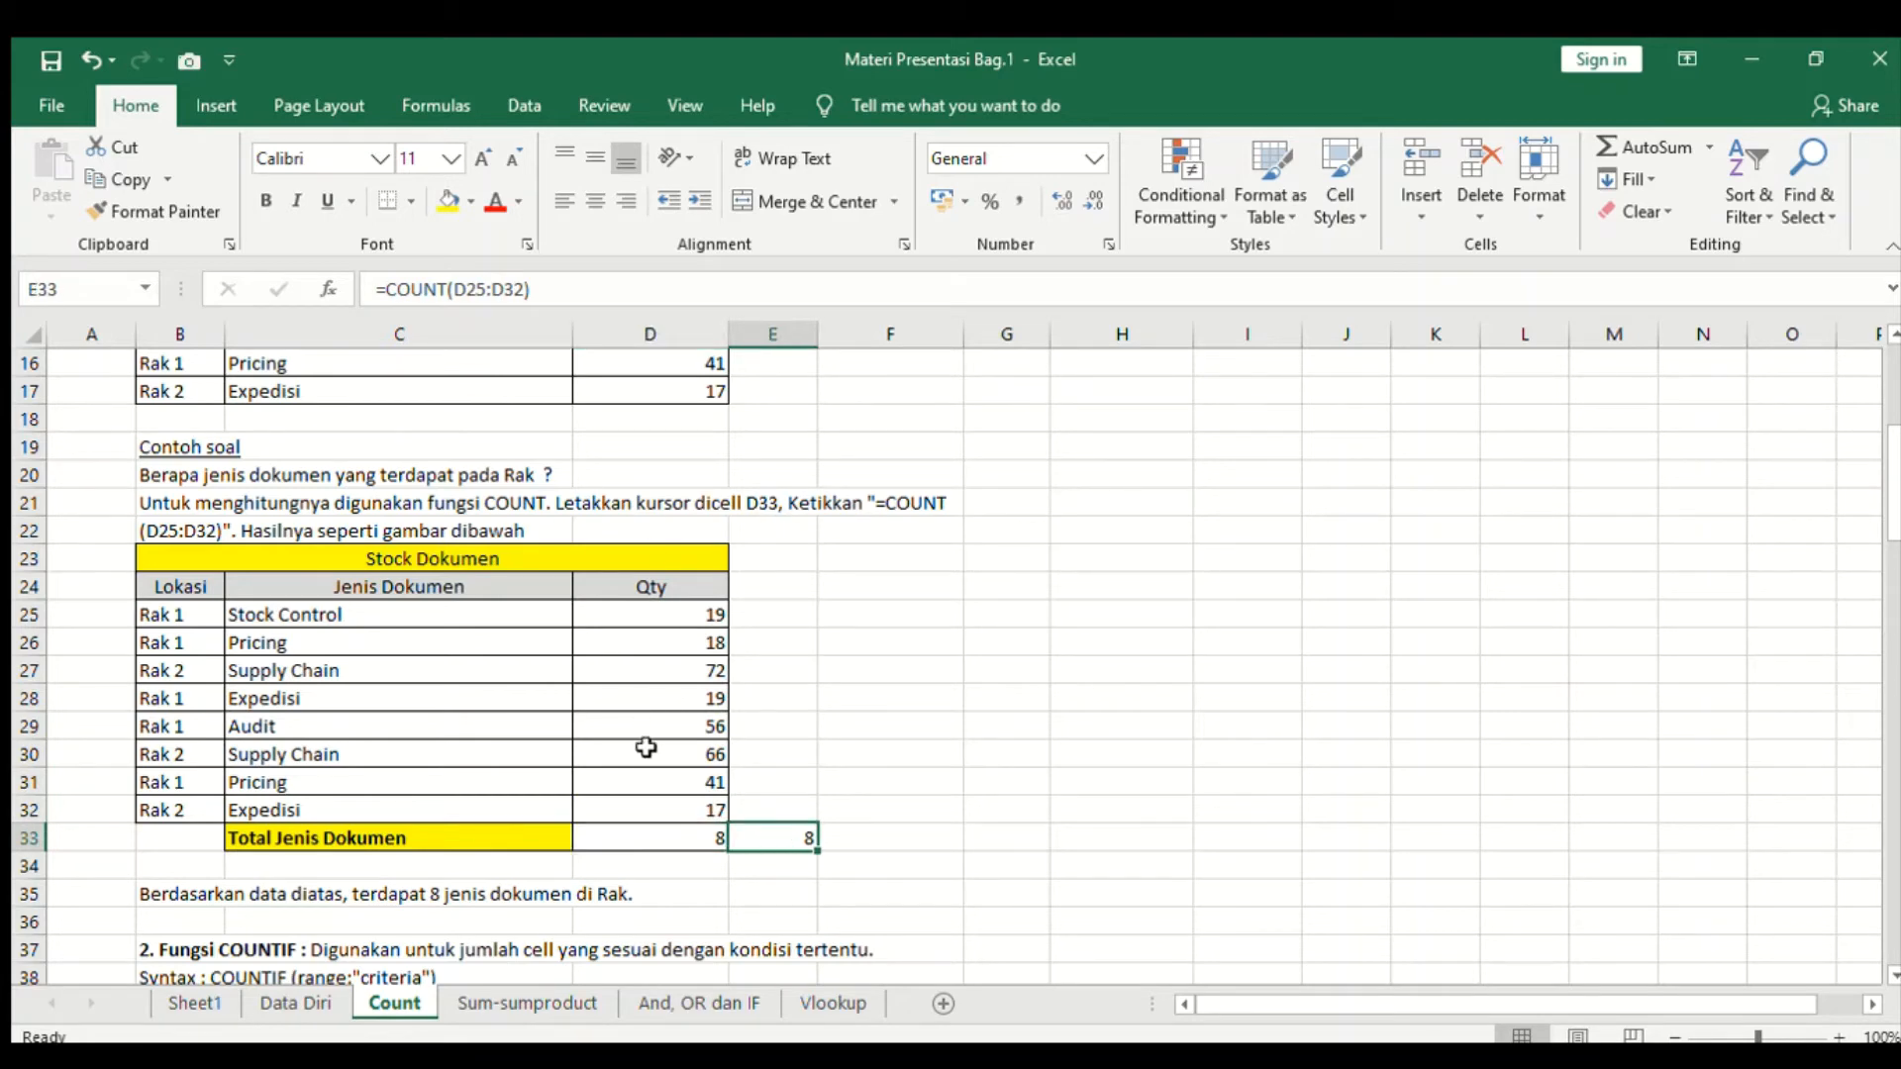
- Scroll to the COUNTIF section and read its description, syntax and the Rak 1 example question
scroll(645, 757, down, 1)
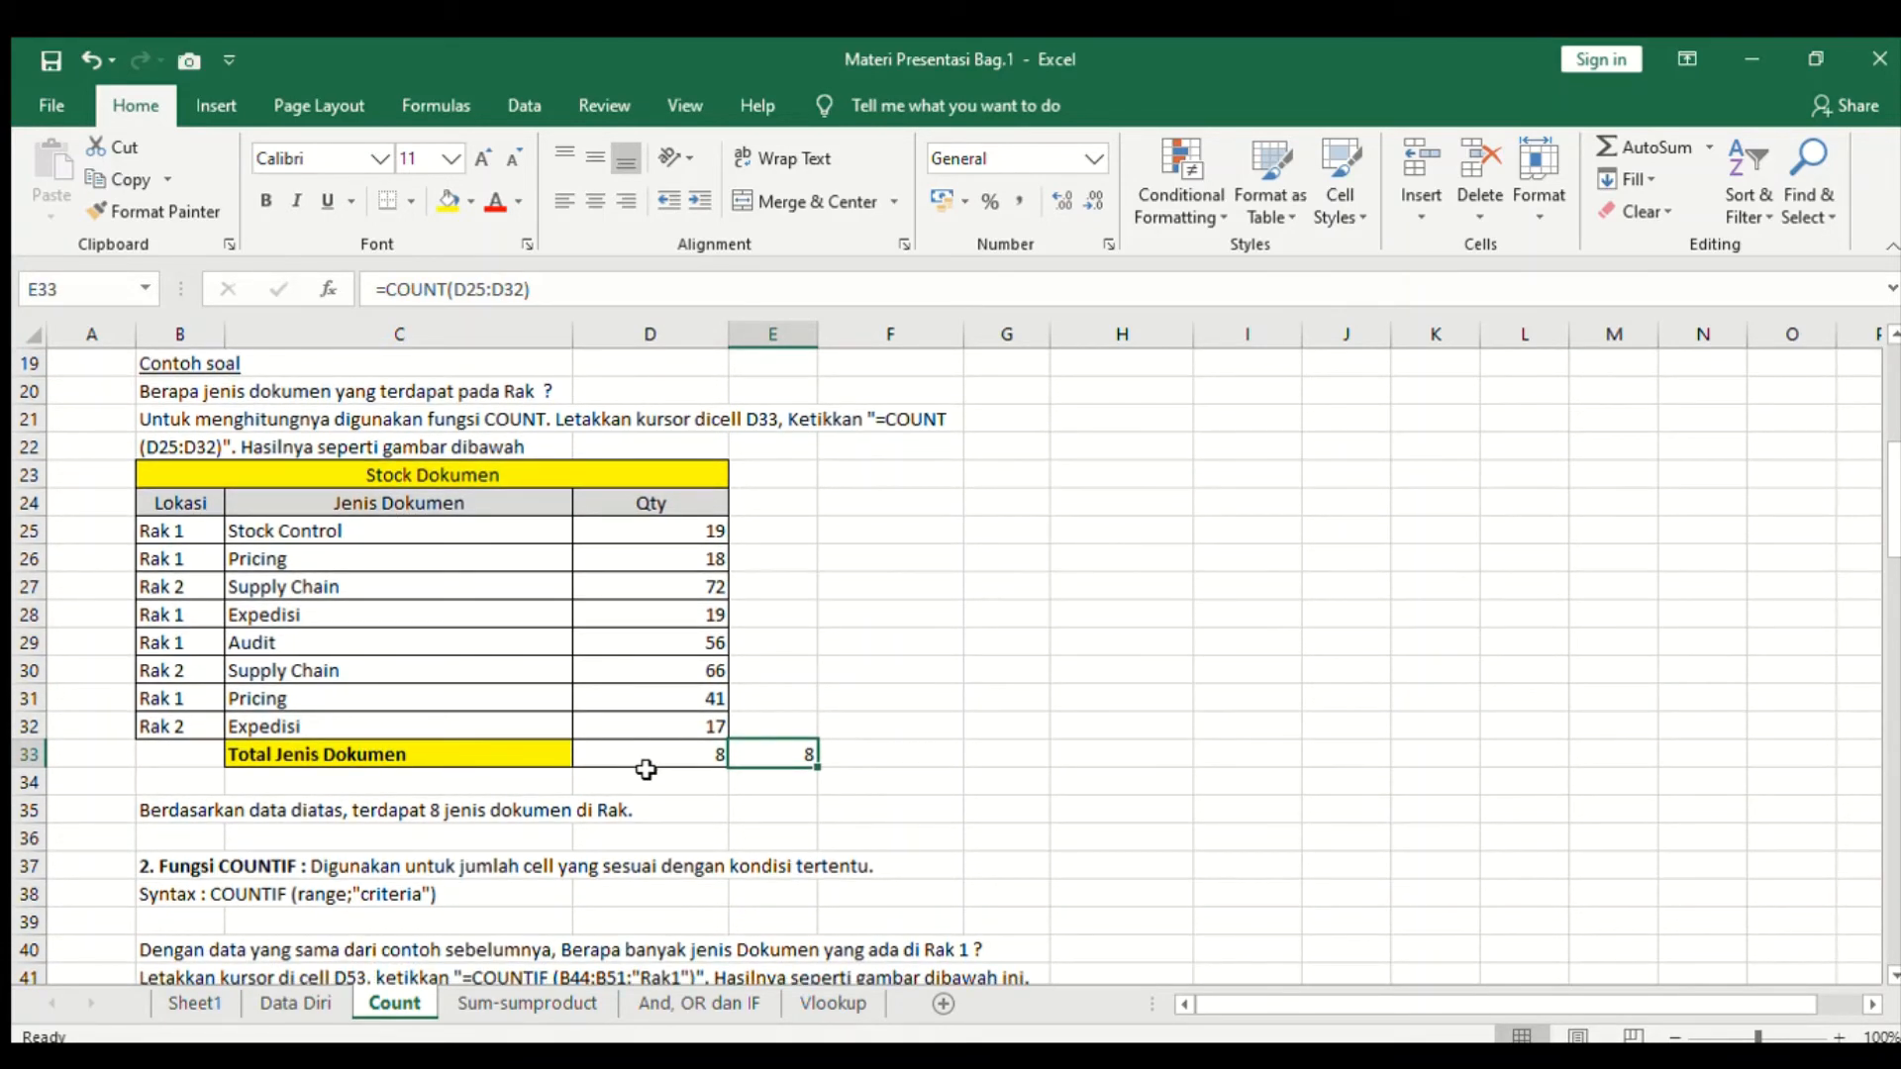
scroll(646, 769, down, 4)
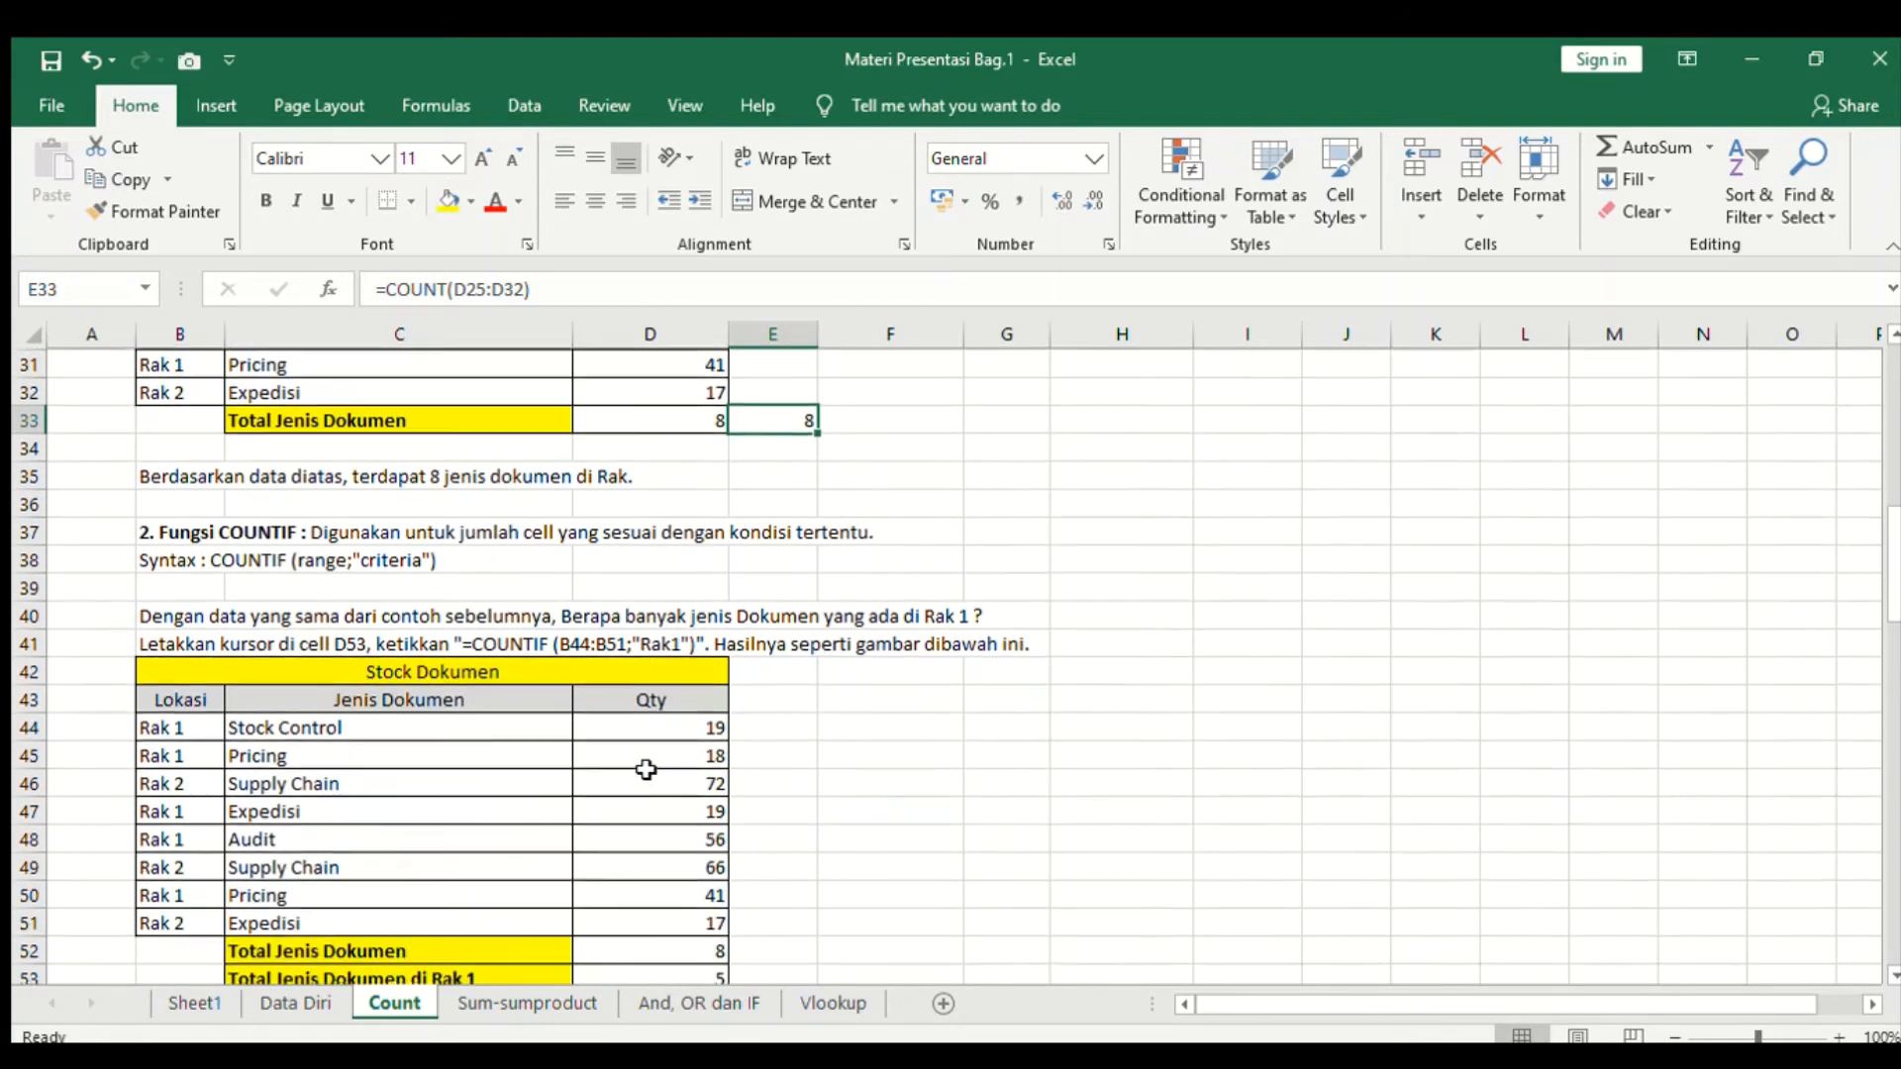
click(282, 532)
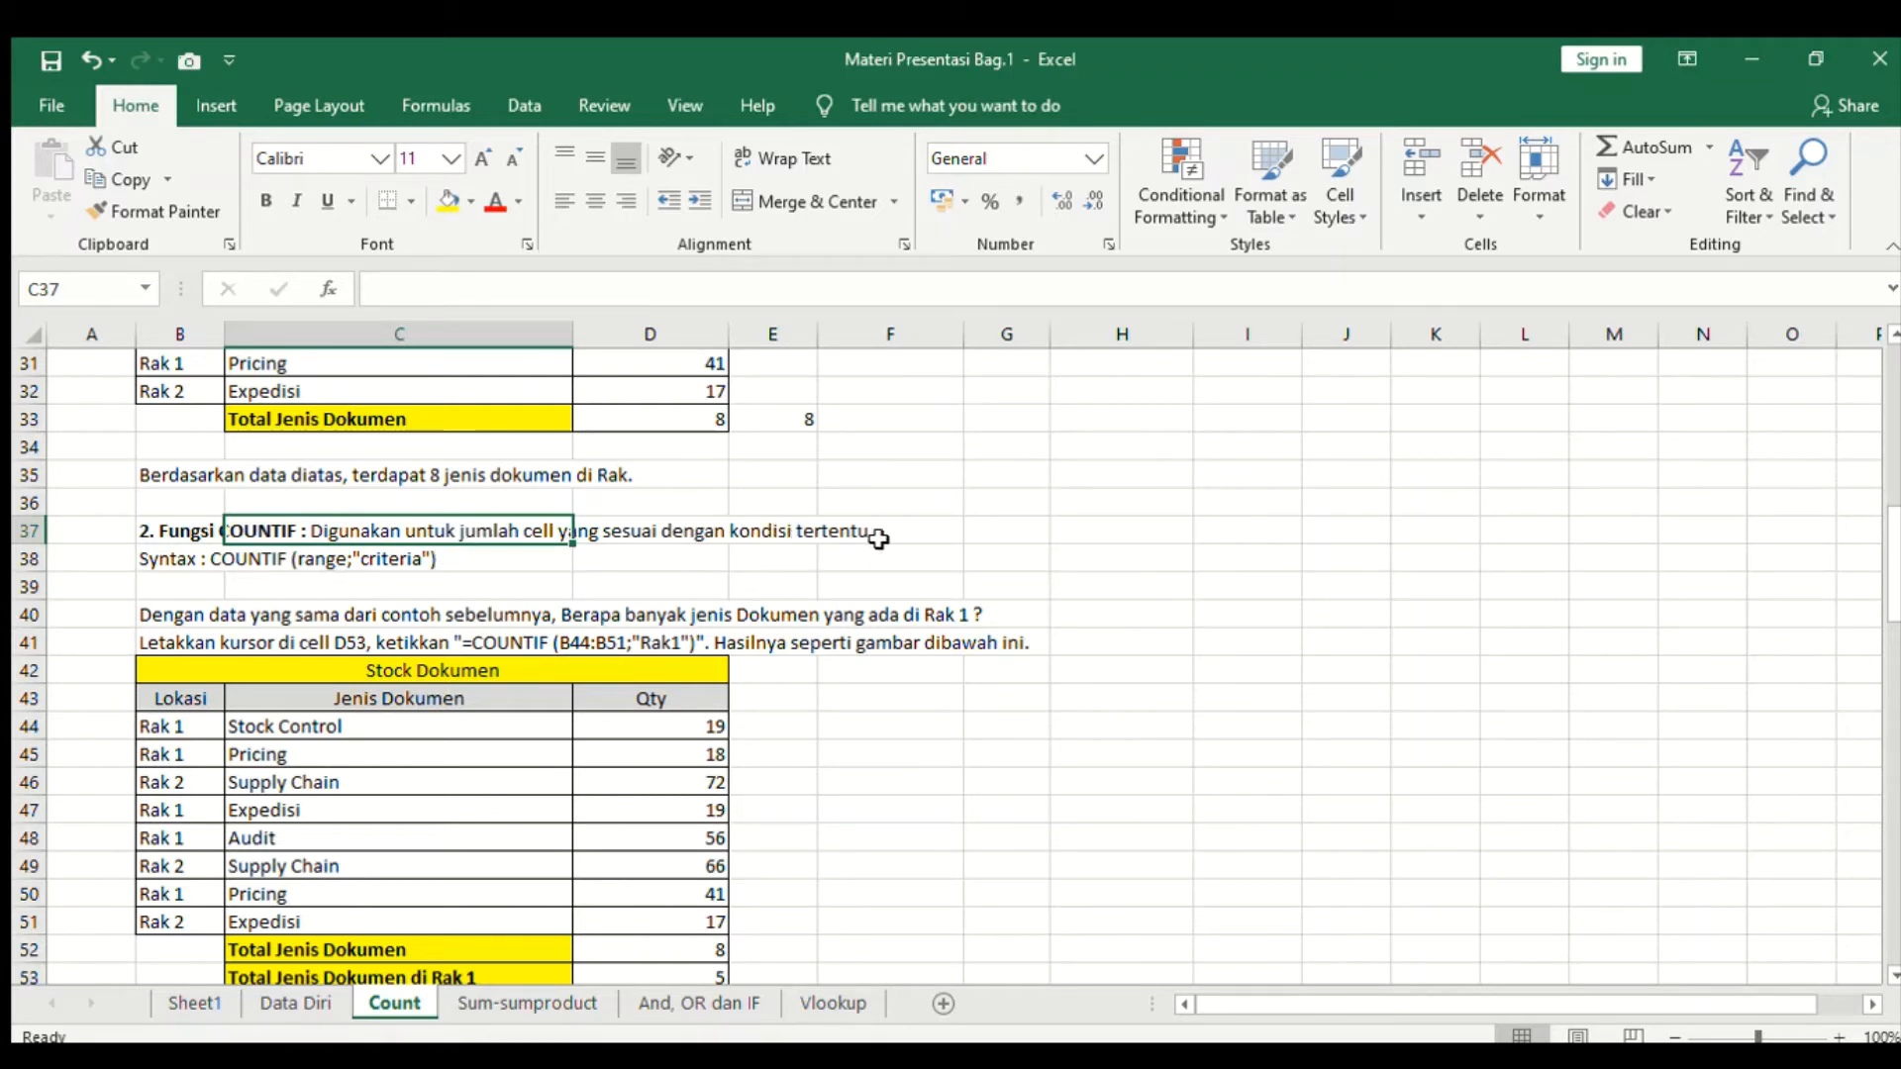
scroll(803, 535, down, 2)
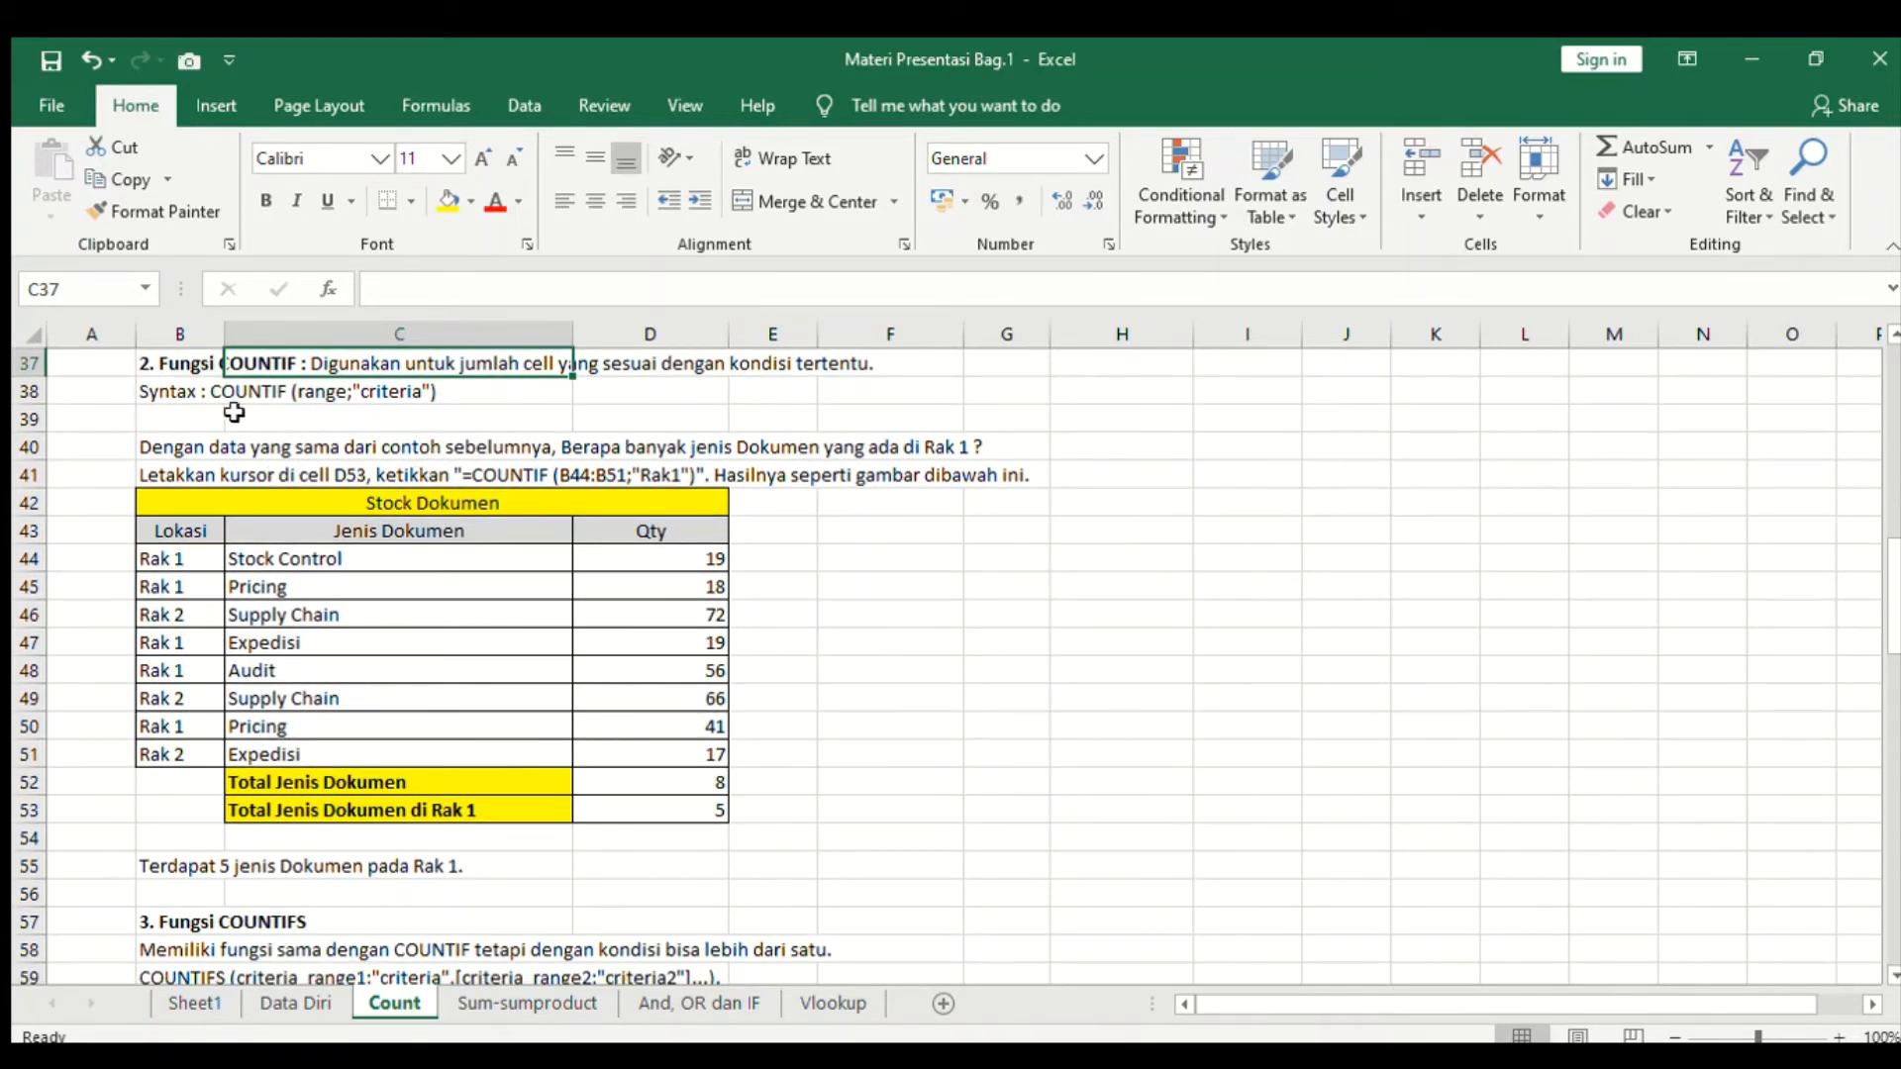
click(230, 504)
click(250, 447)
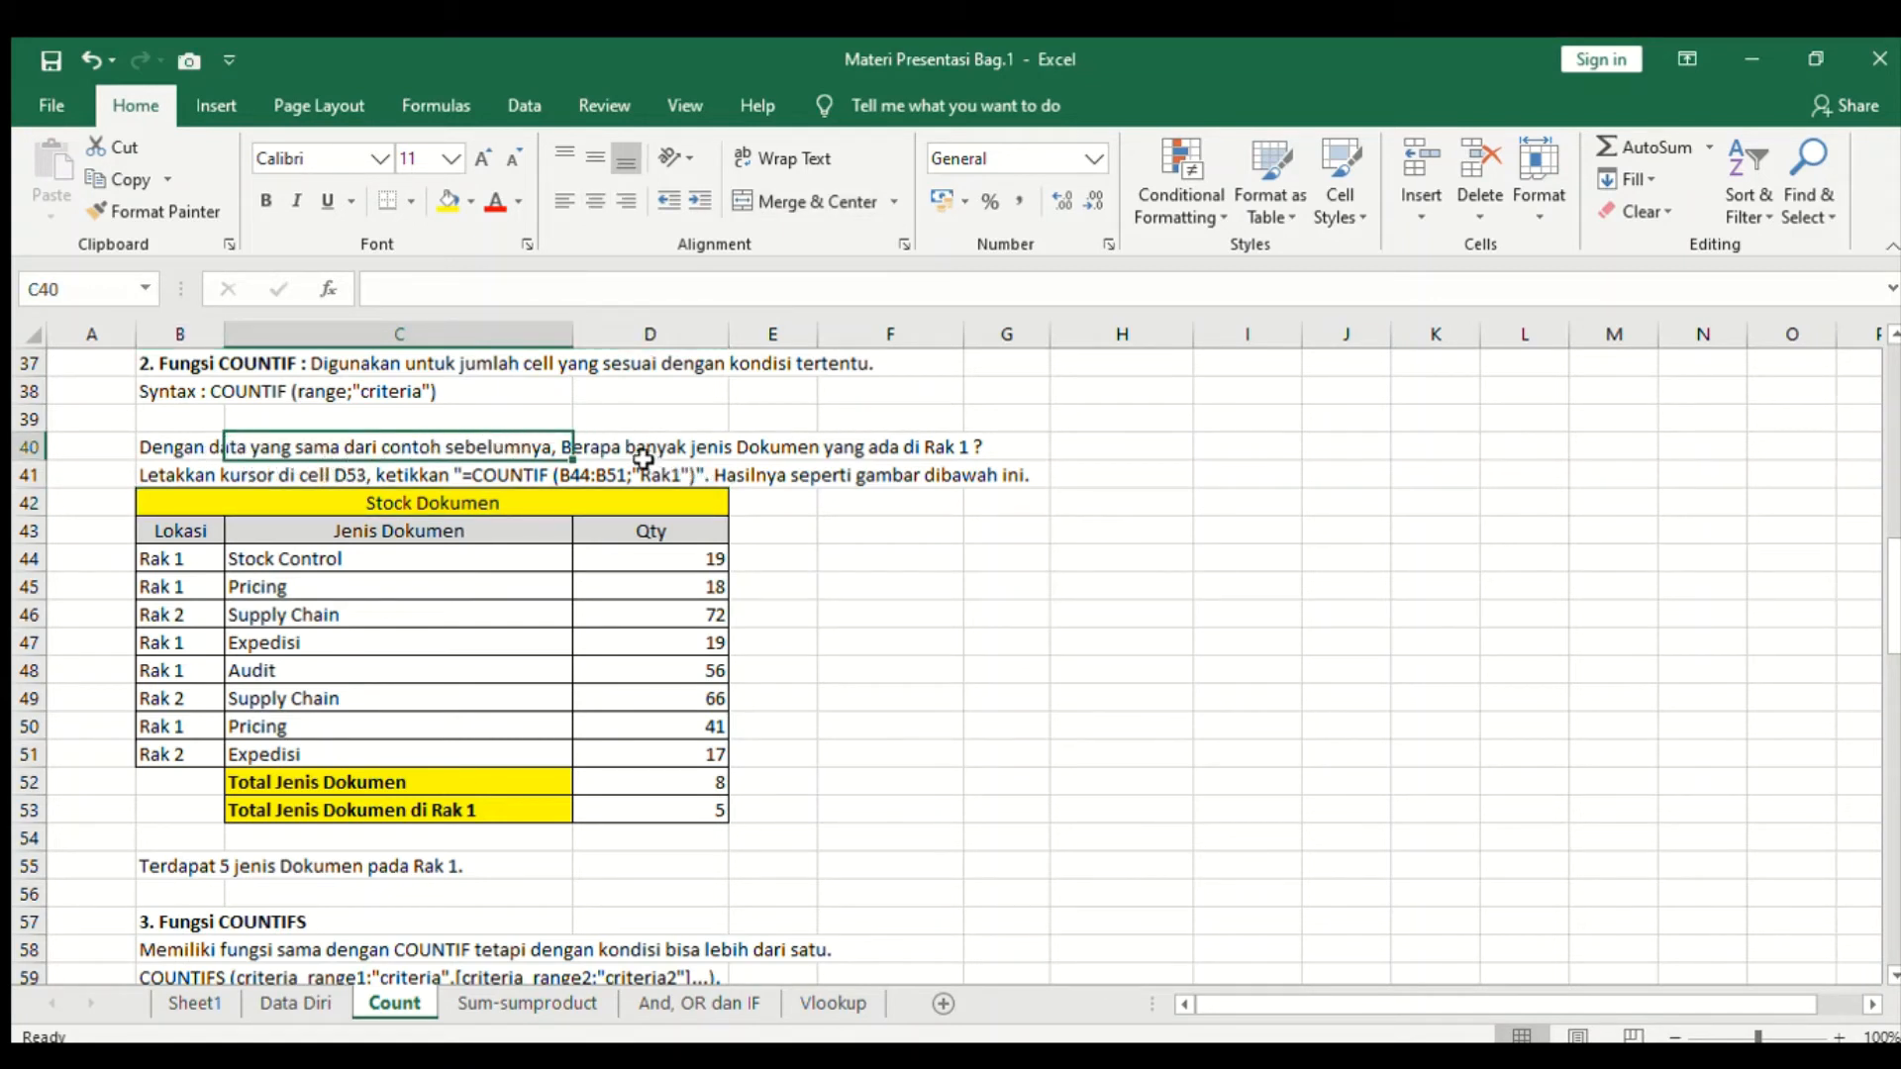
click(850, 448)
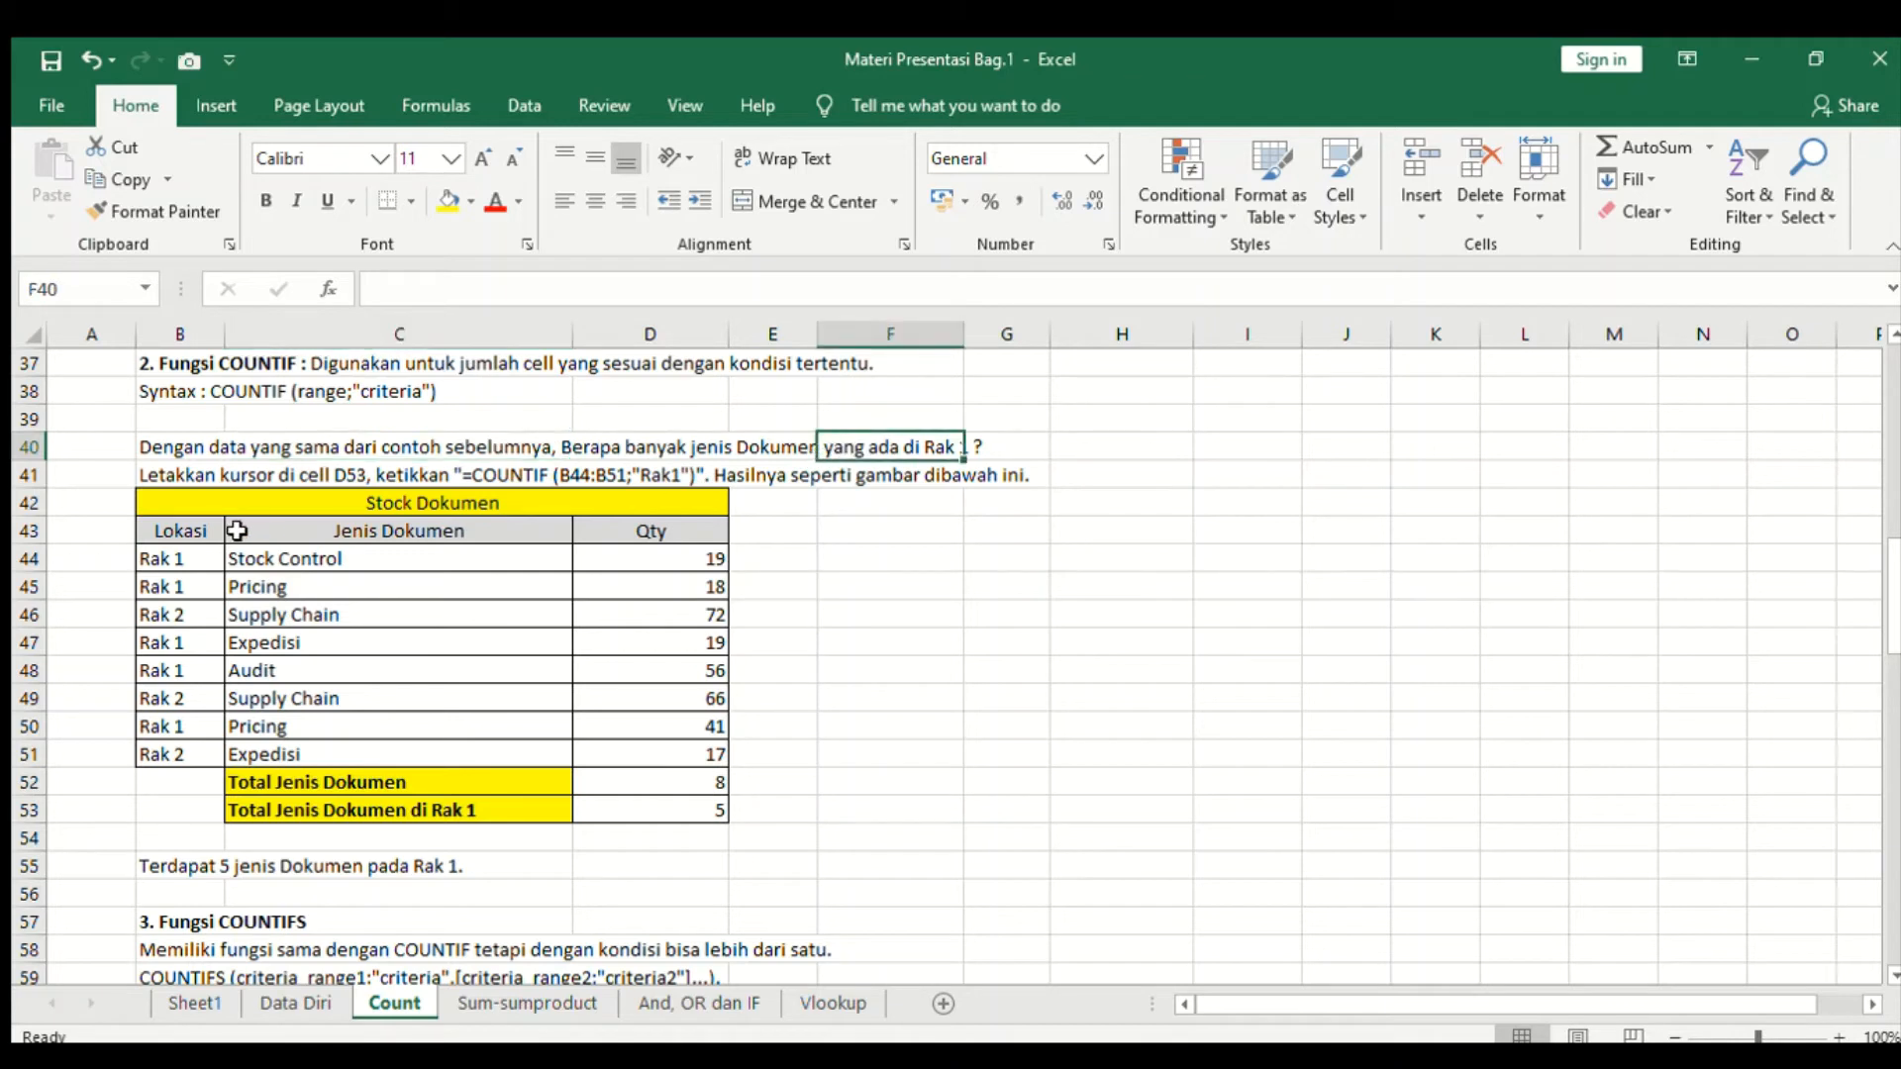
- Go through the Lokasi and Jenis Dokumen entries of the COUNTIF example table to identify the Rak 1 rows
click(210, 581)
click(201, 558)
click(197, 588)
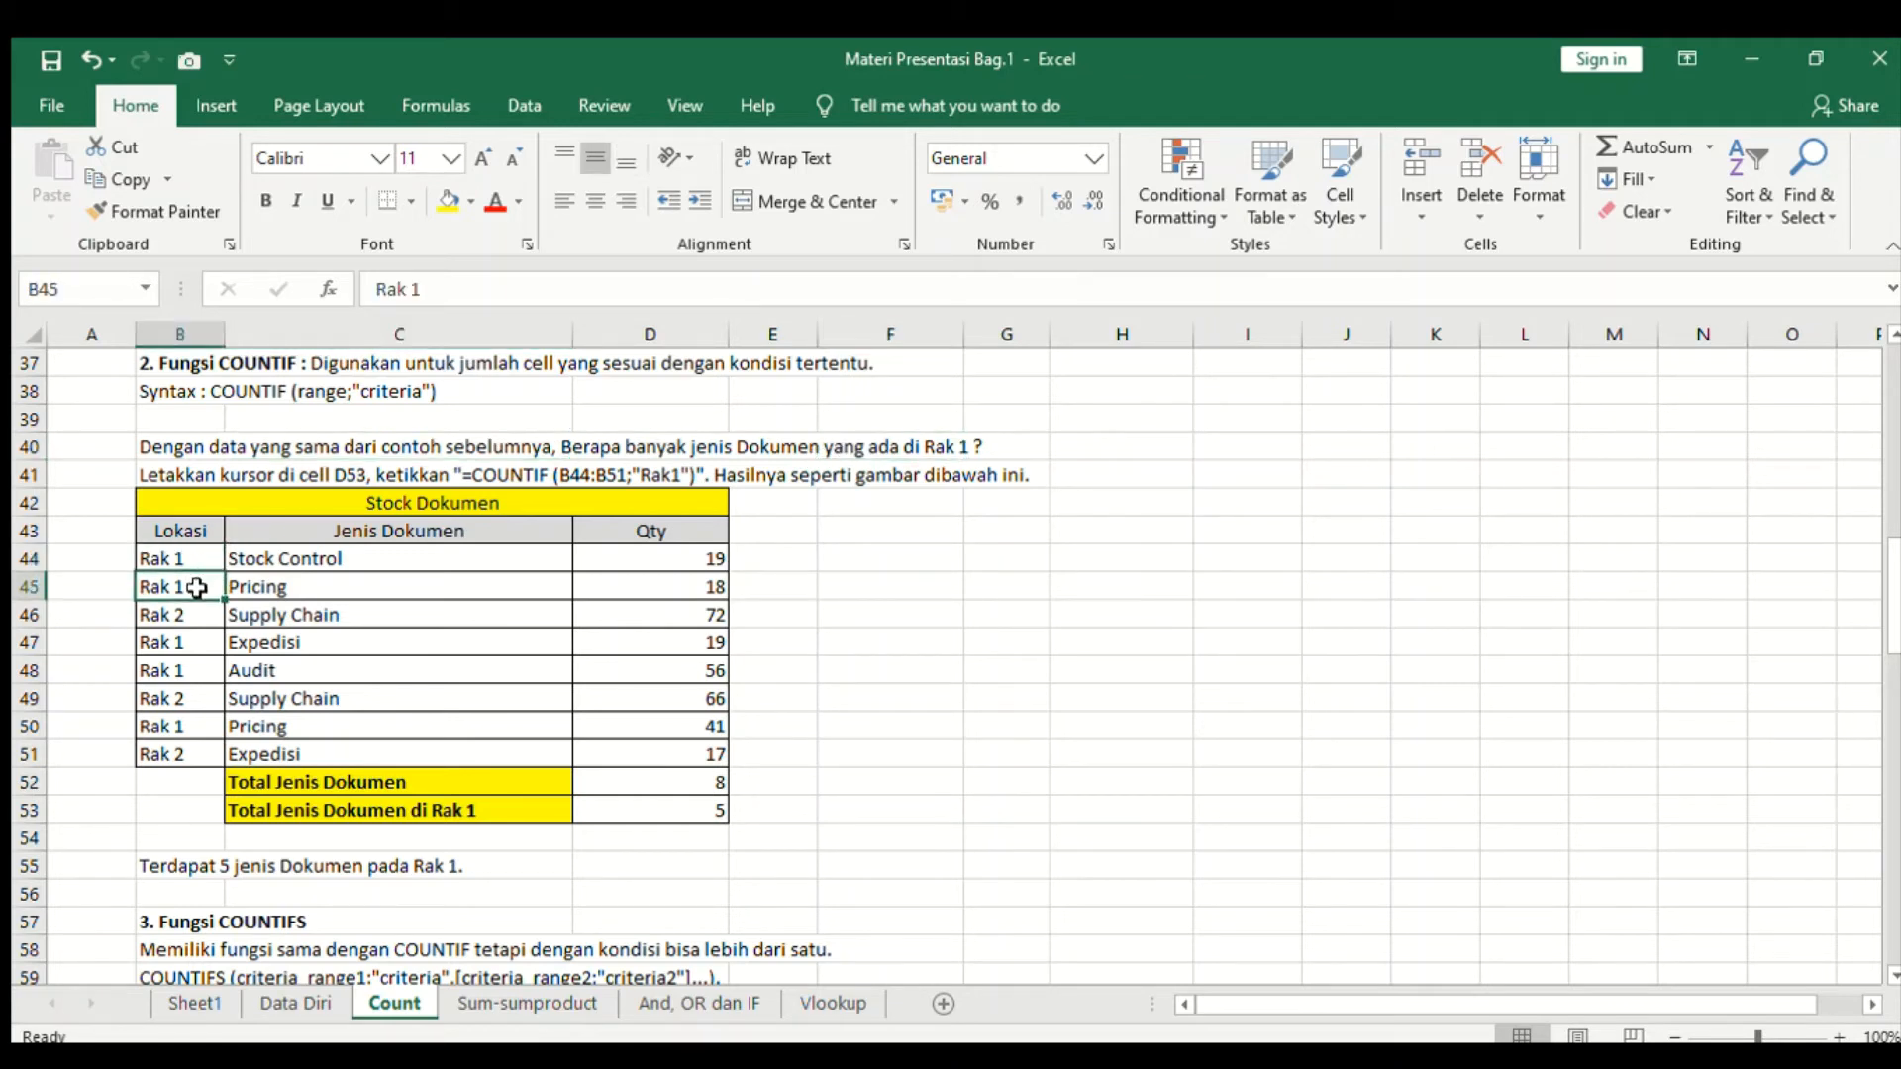
click(197, 646)
click(193, 564)
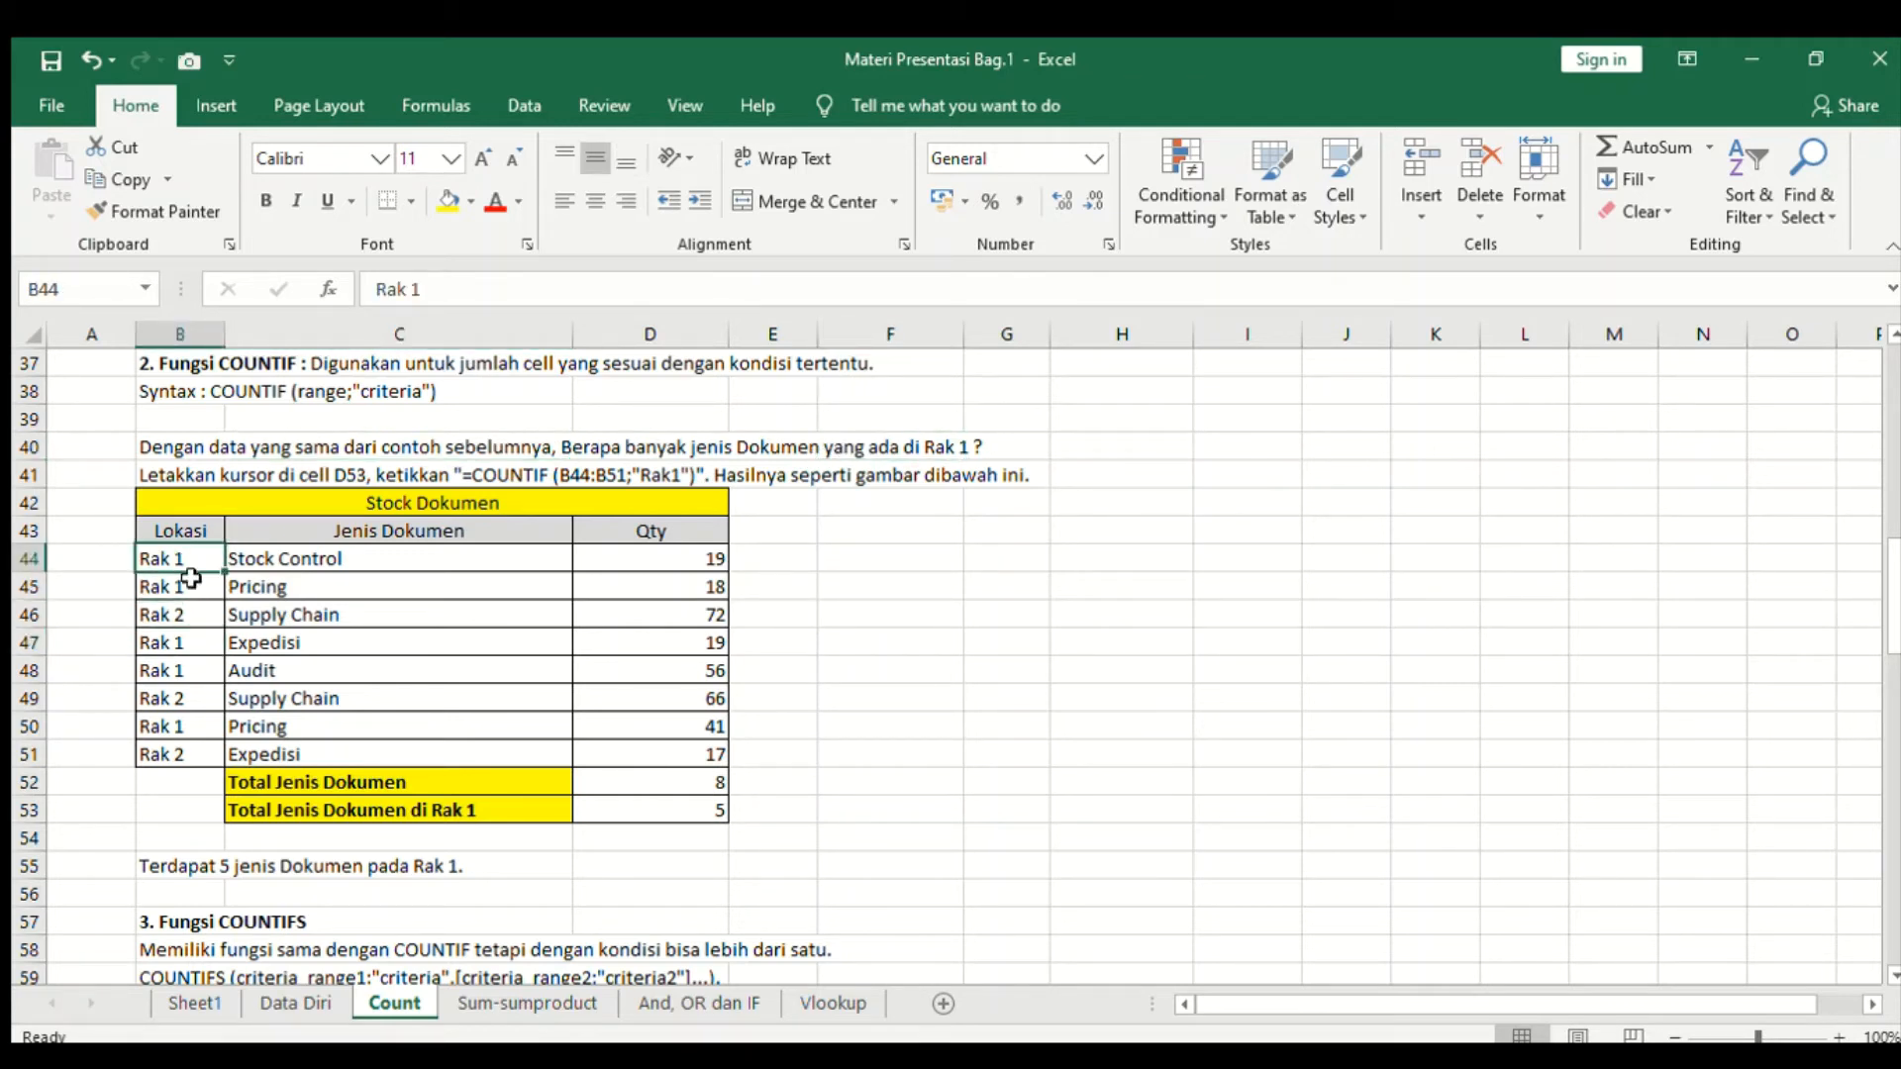
click(193, 586)
click(197, 561)
click(296, 560)
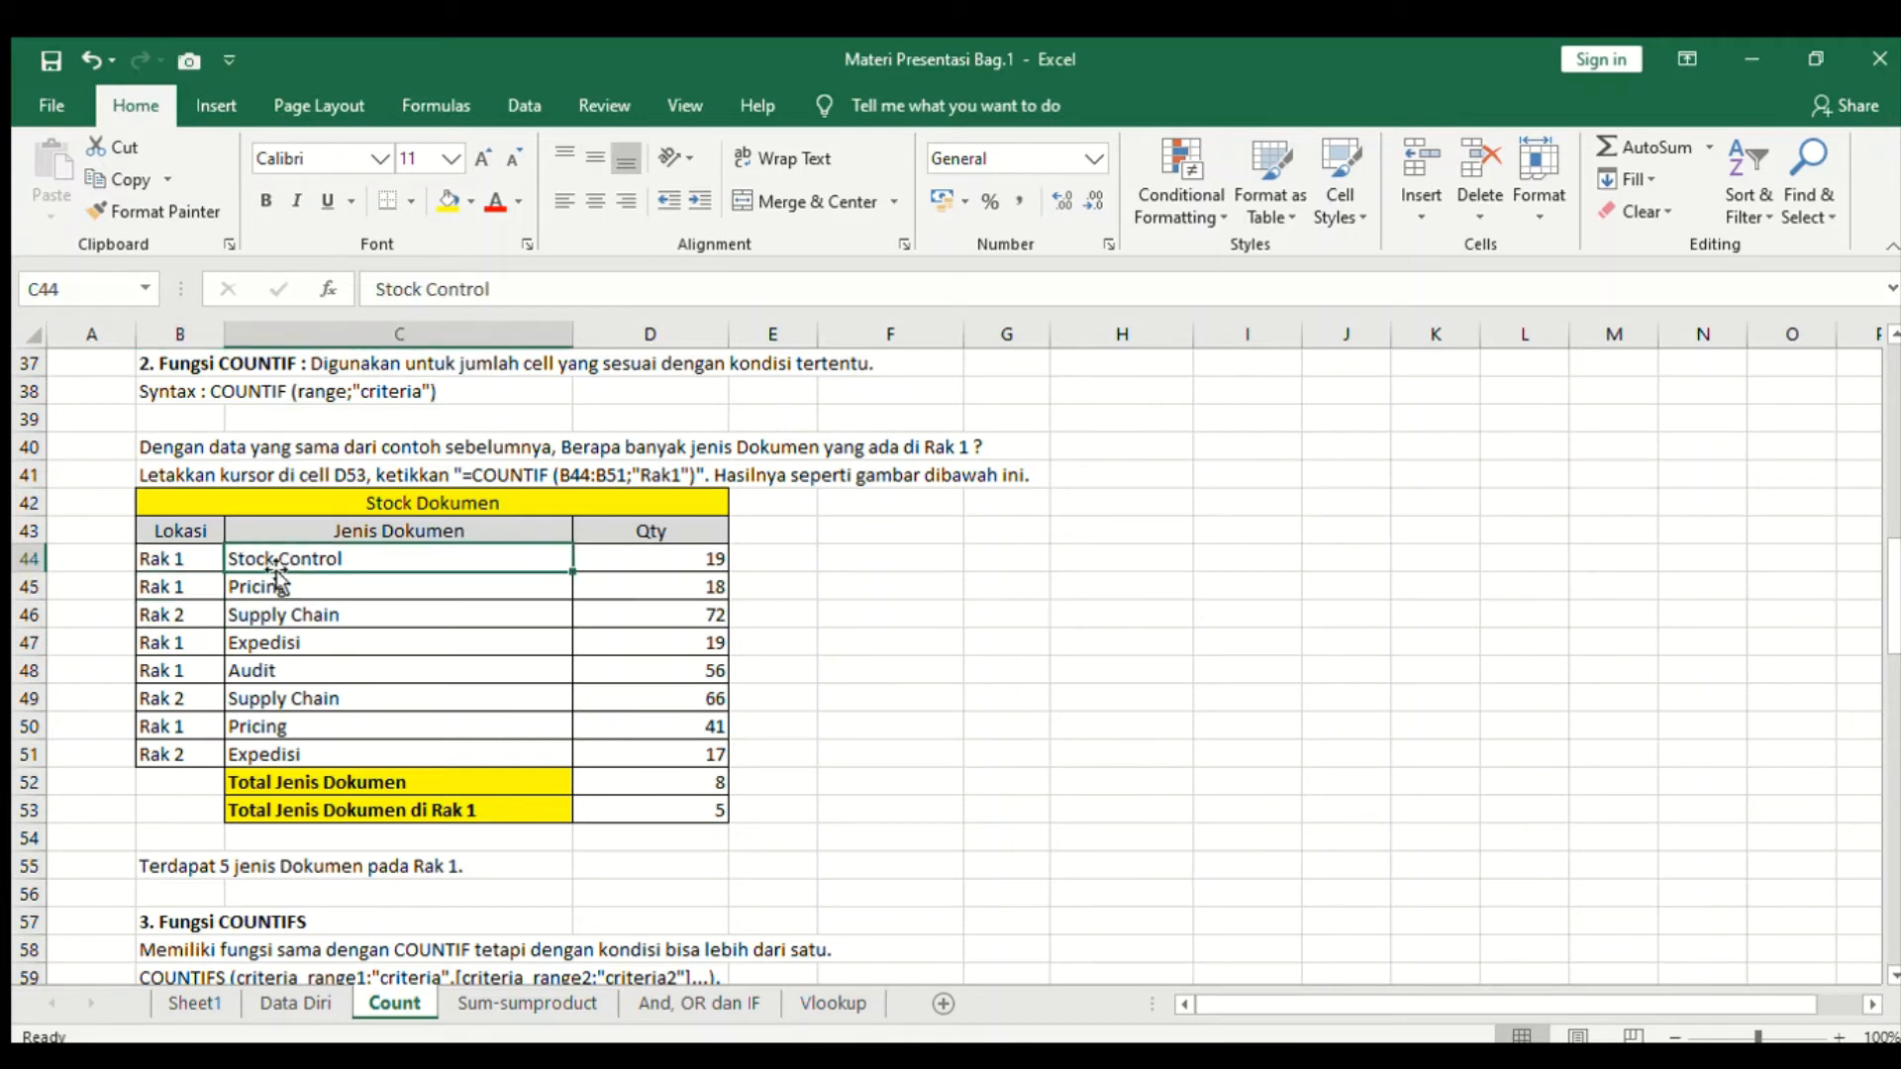
click(158, 592)
click(294, 584)
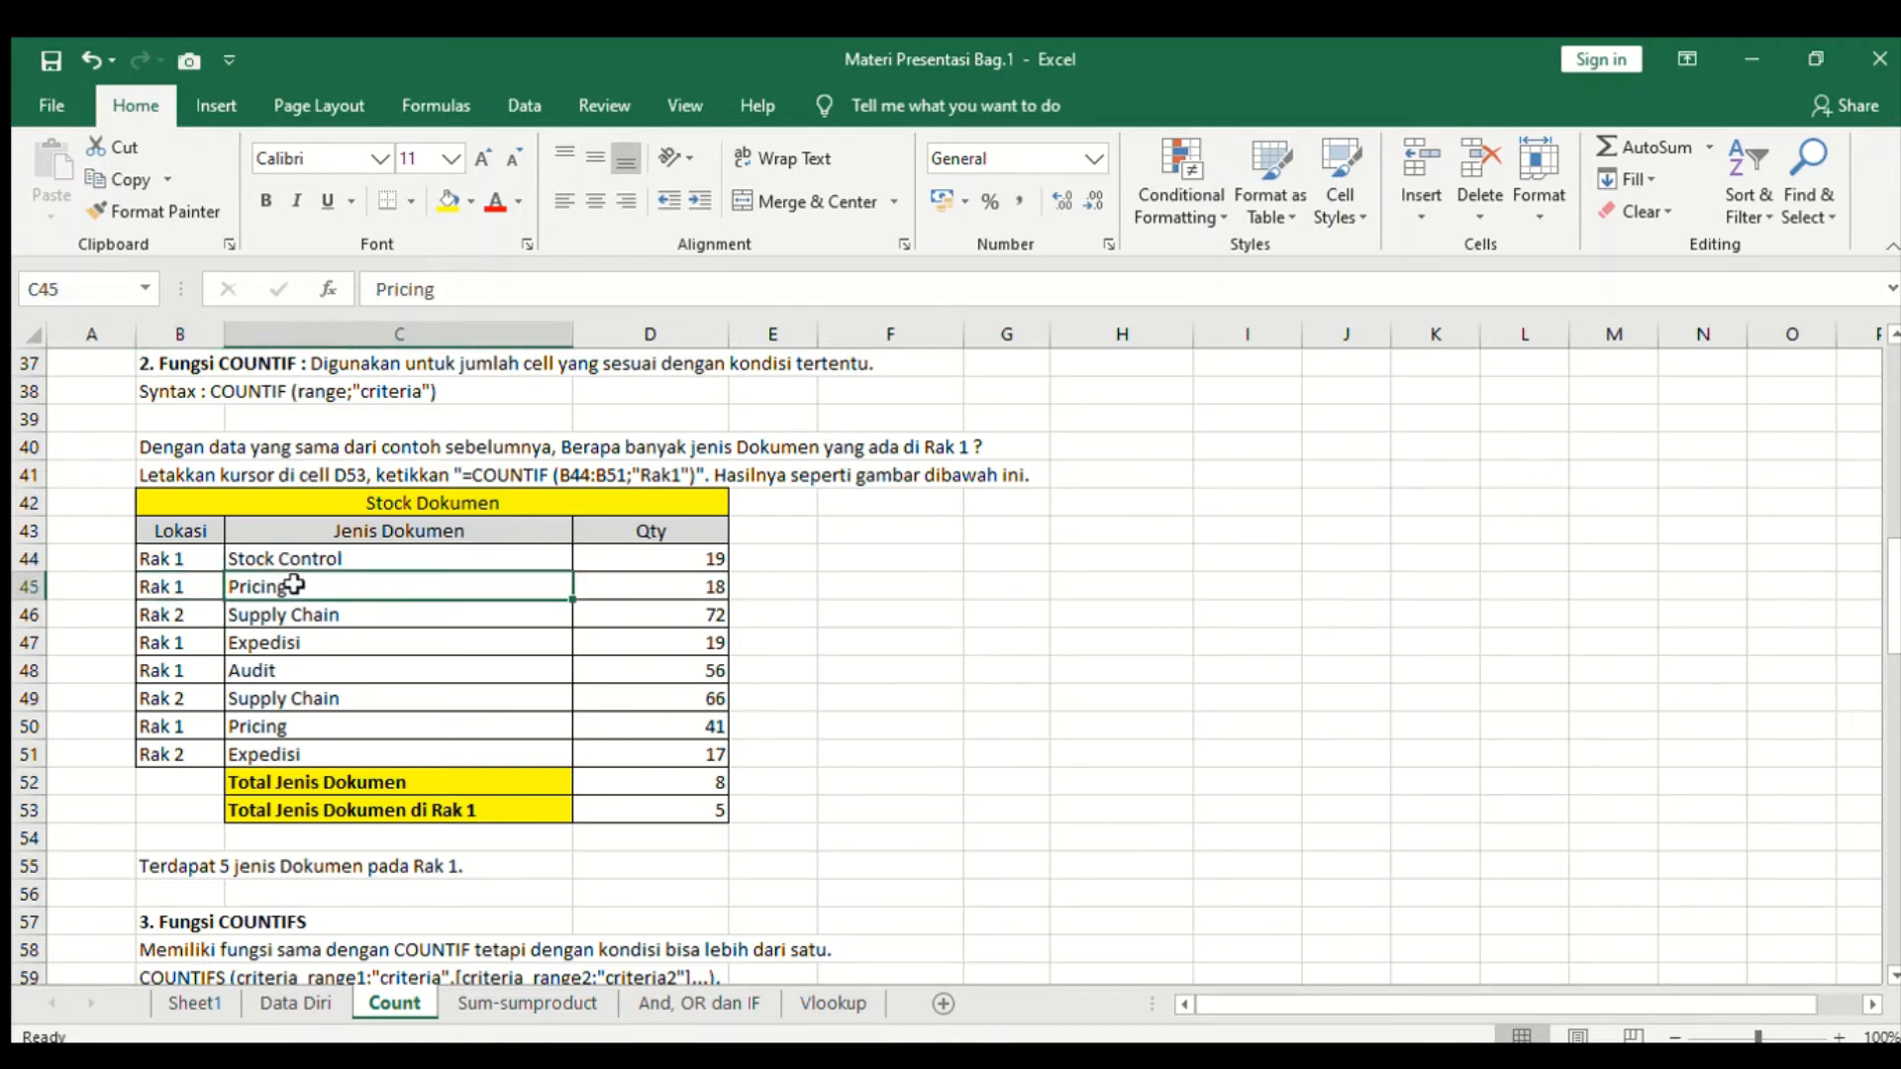
- Go through the Lokasi entries and the Qty values of the COUNTIF example table
click(185, 648)
click(259, 645)
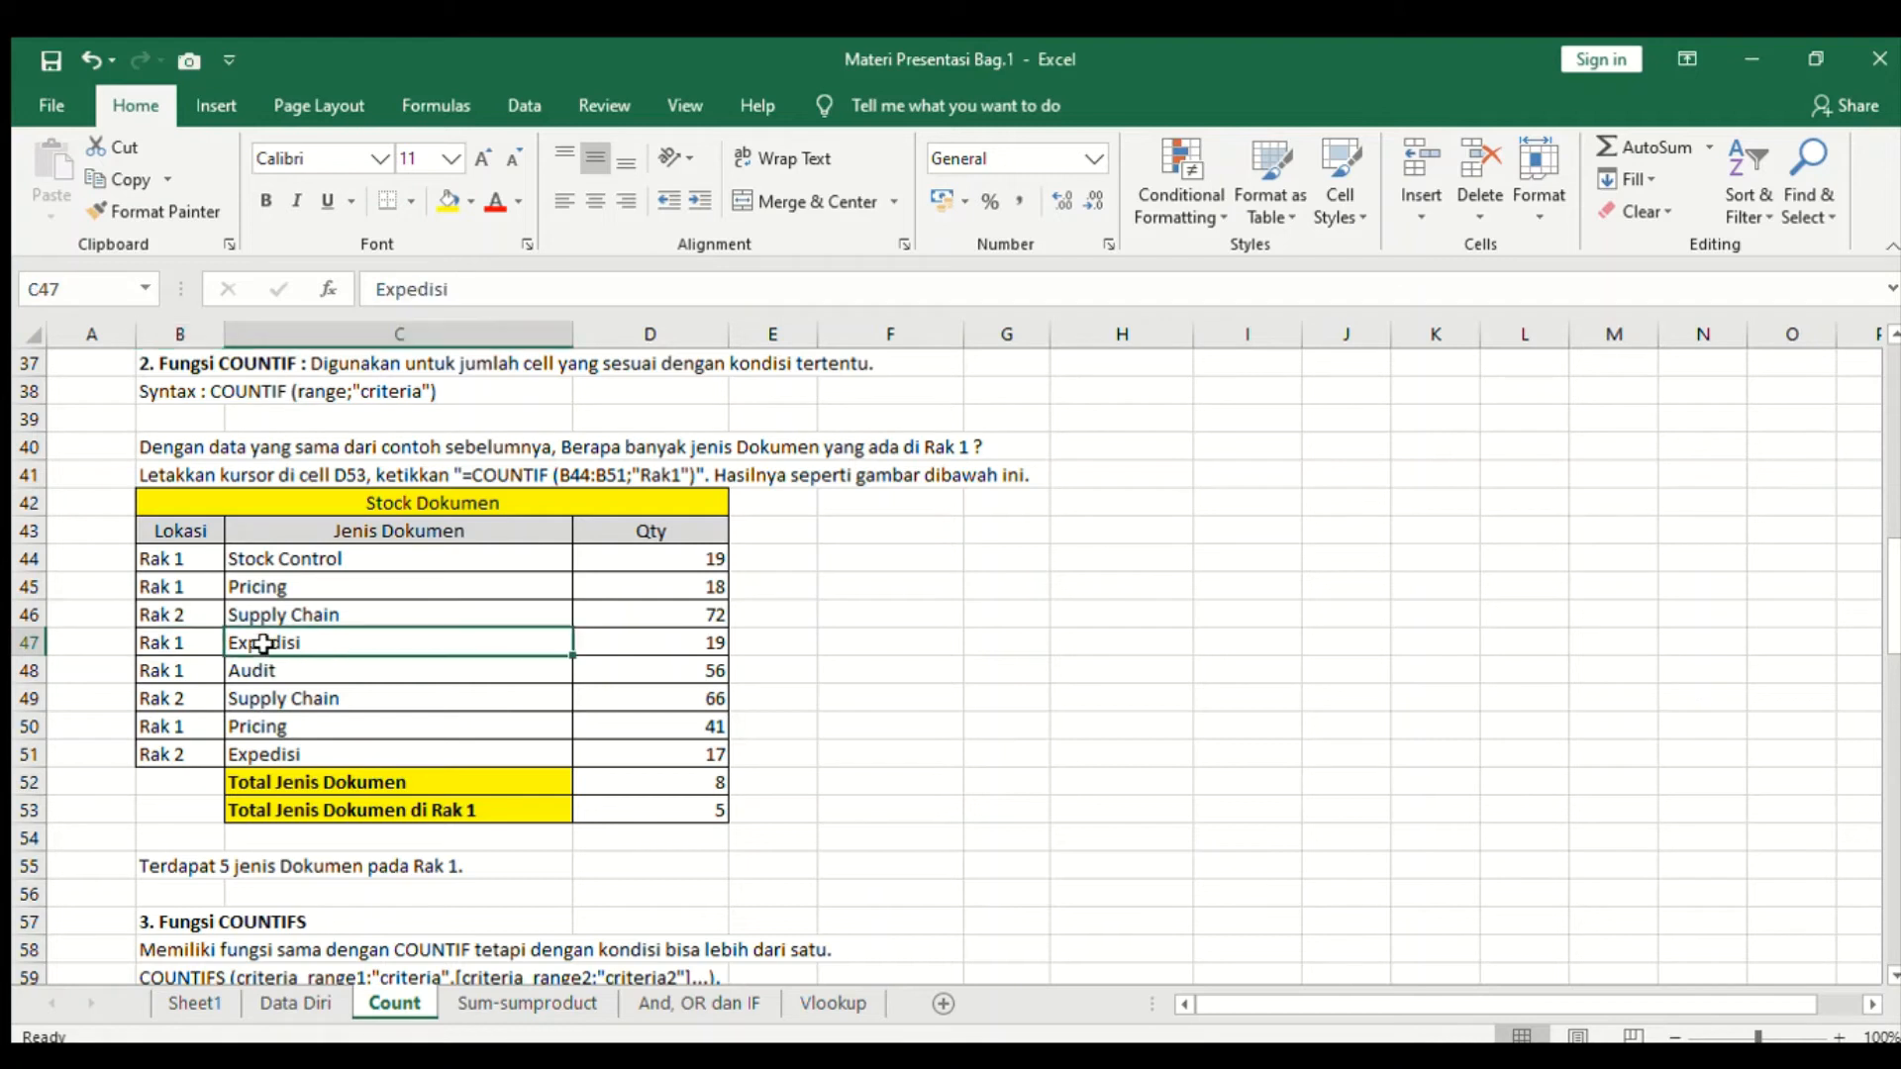
drag(189, 560, 195, 758)
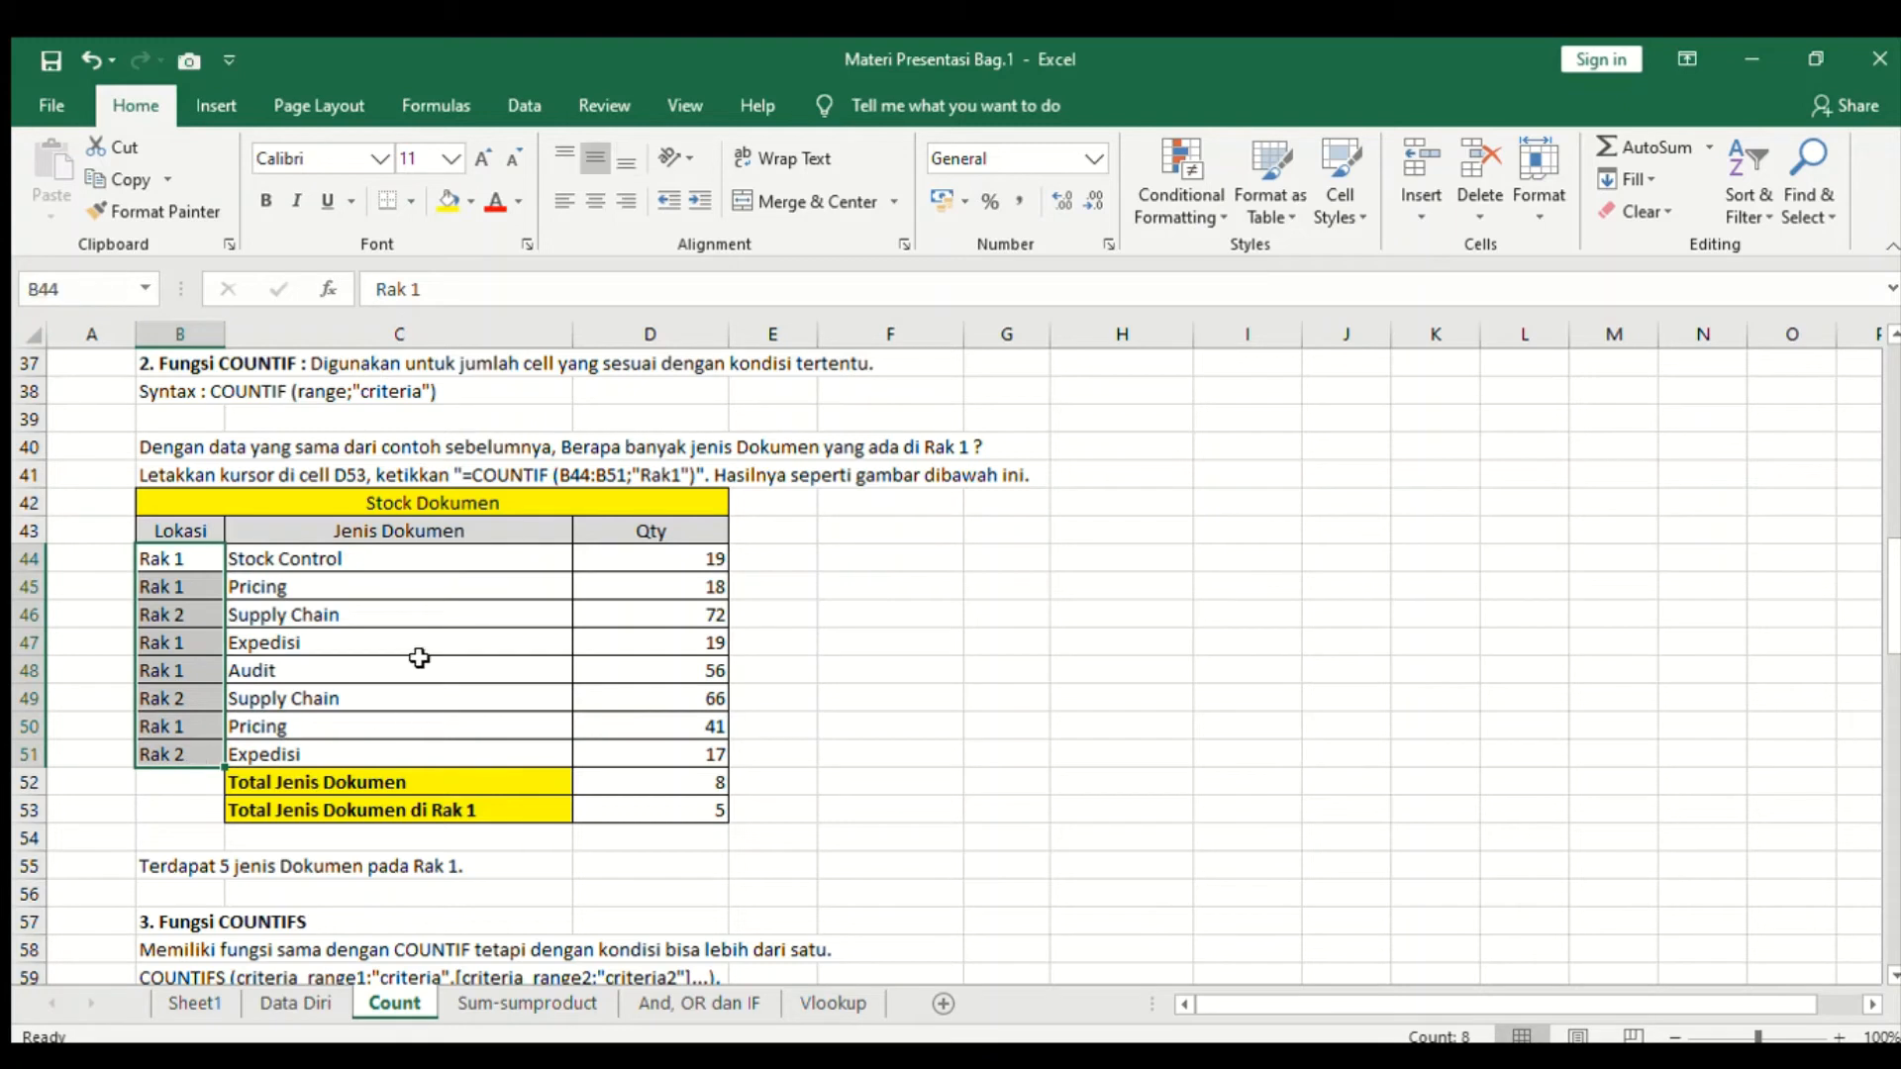
click(420, 658)
click(189, 561)
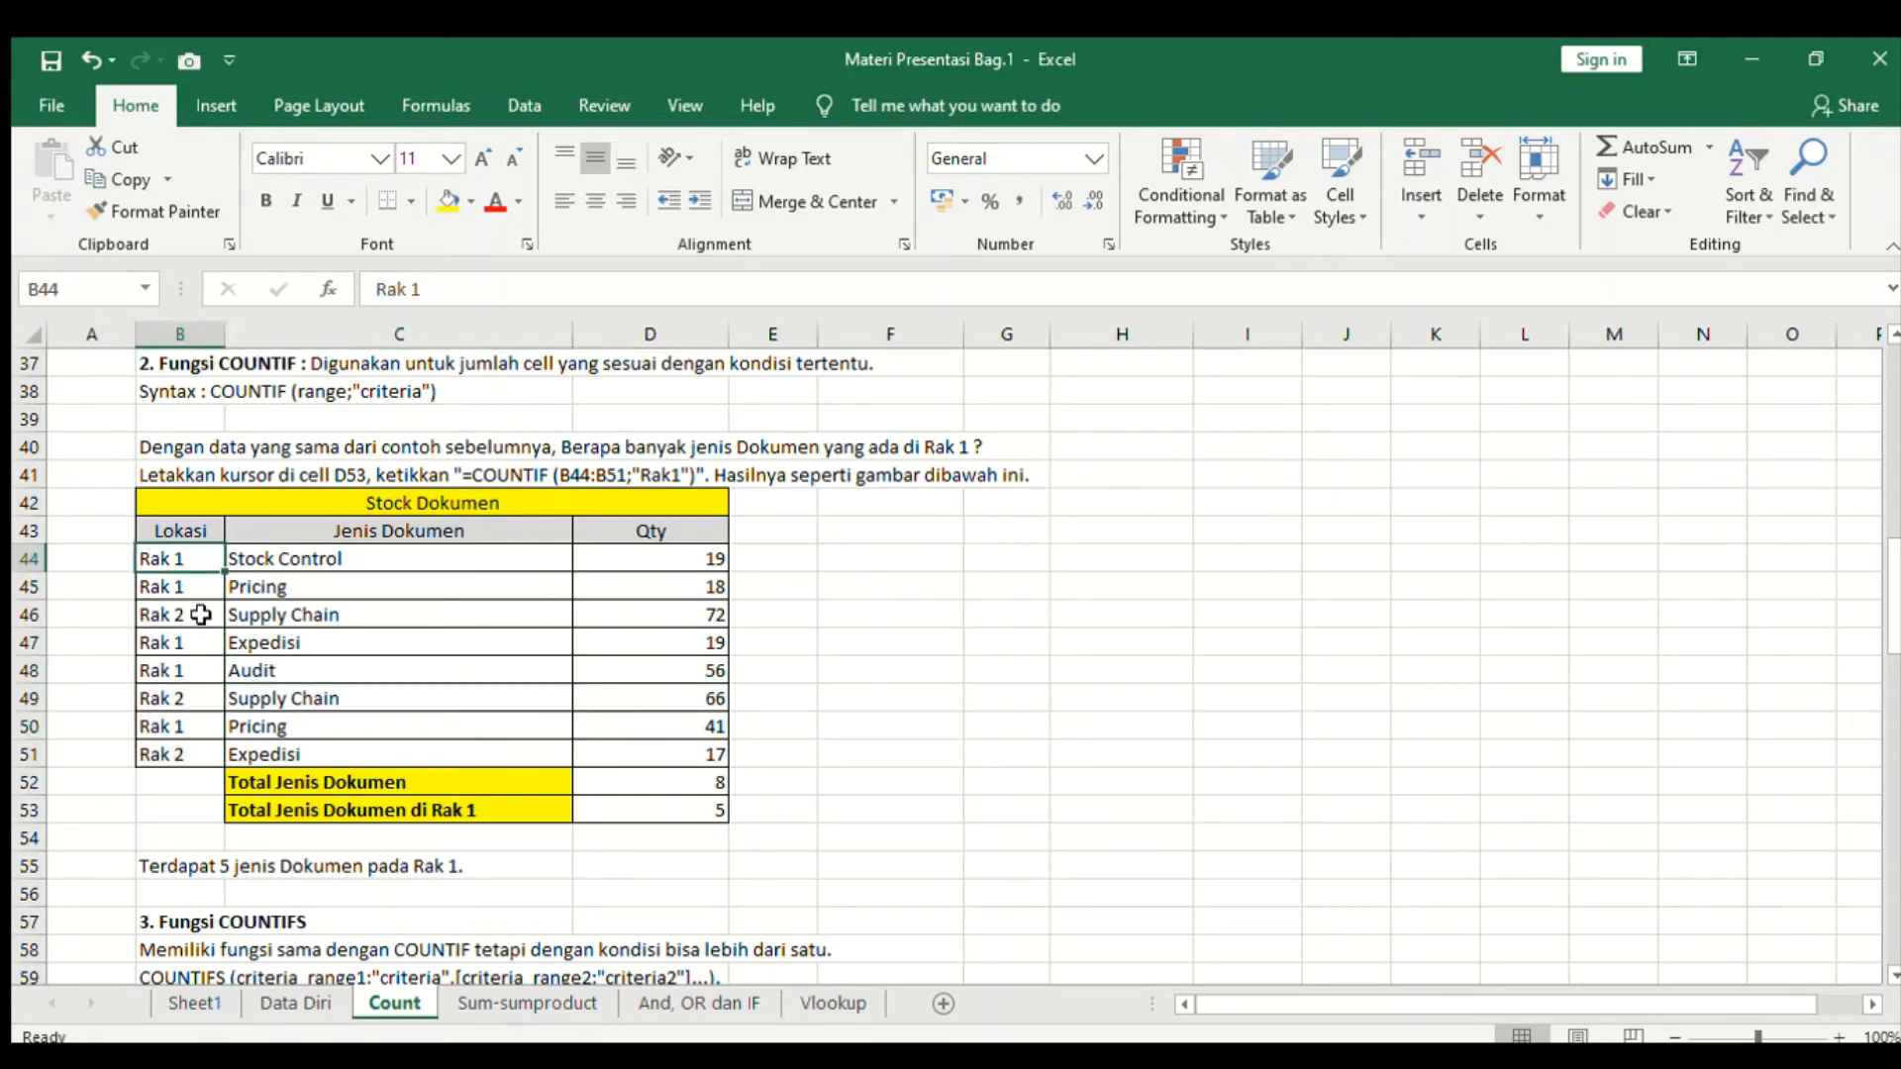
click(193, 612)
click(704, 554)
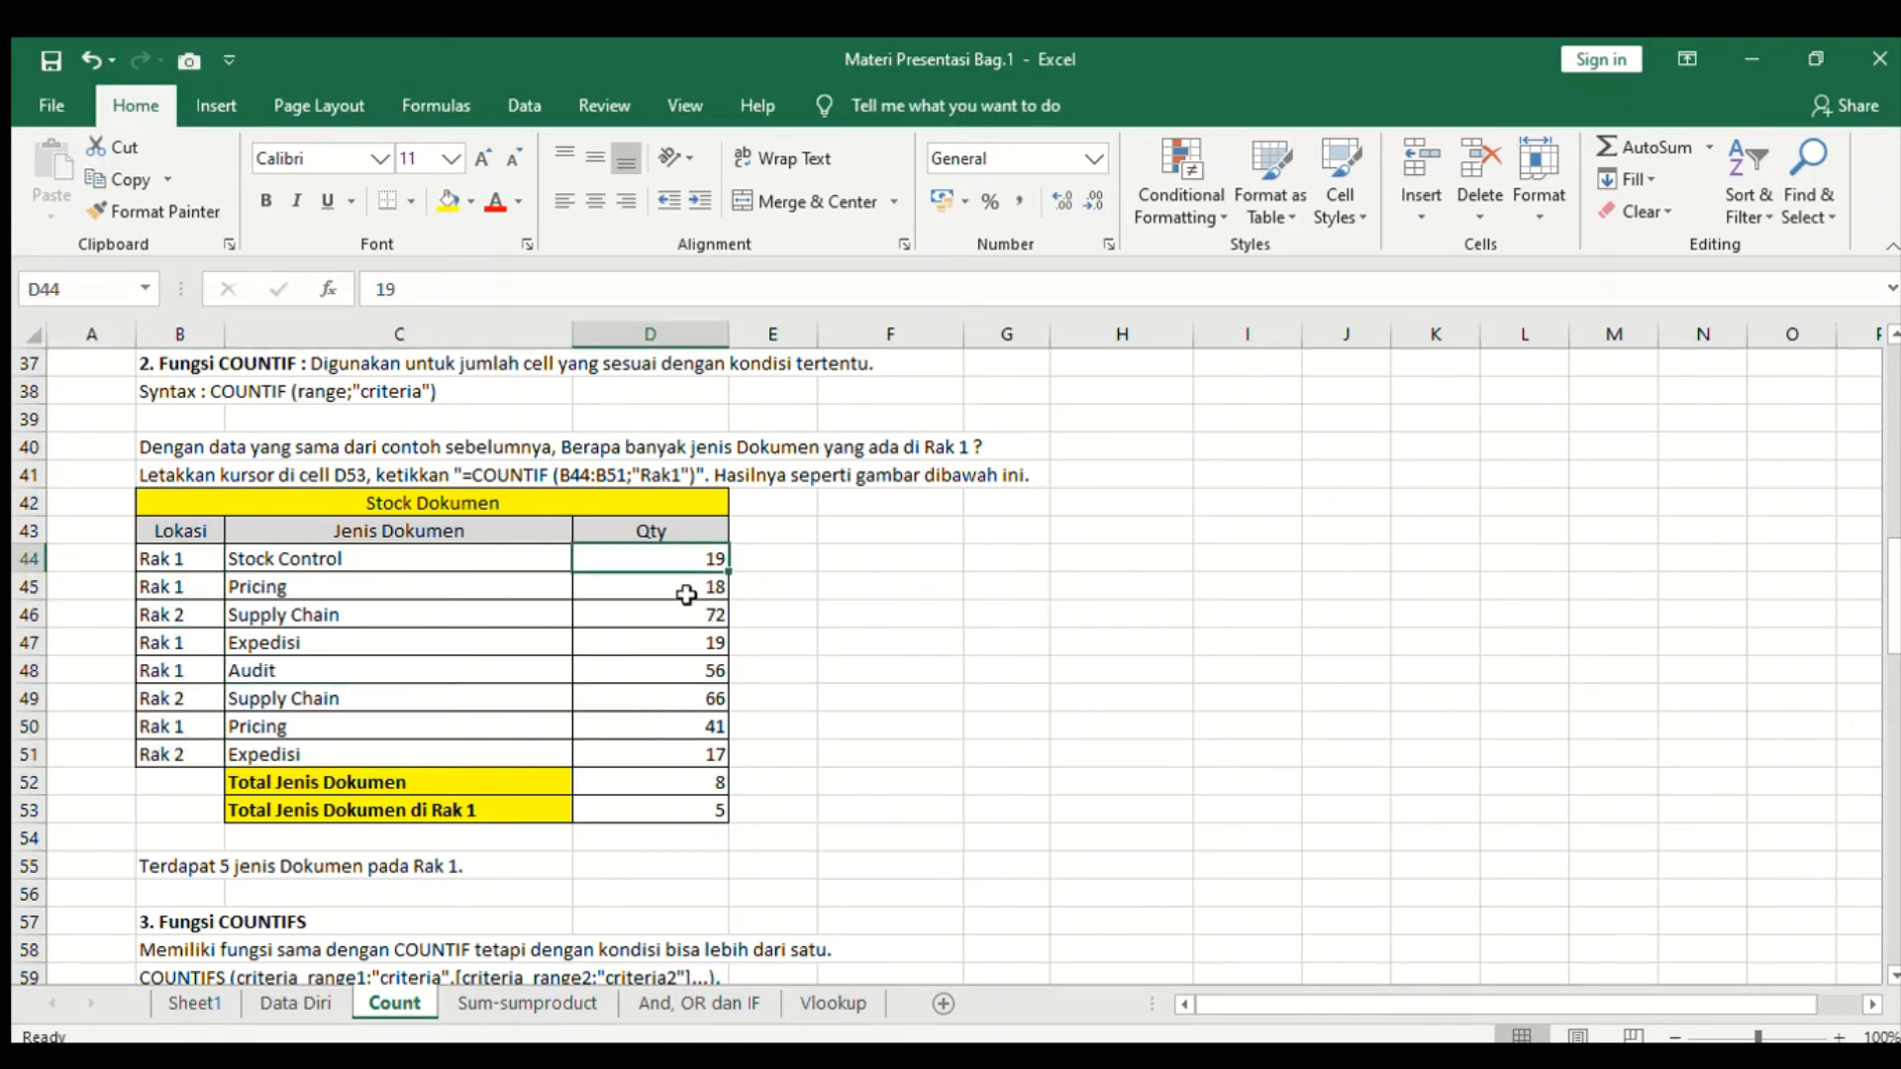
click(686, 592)
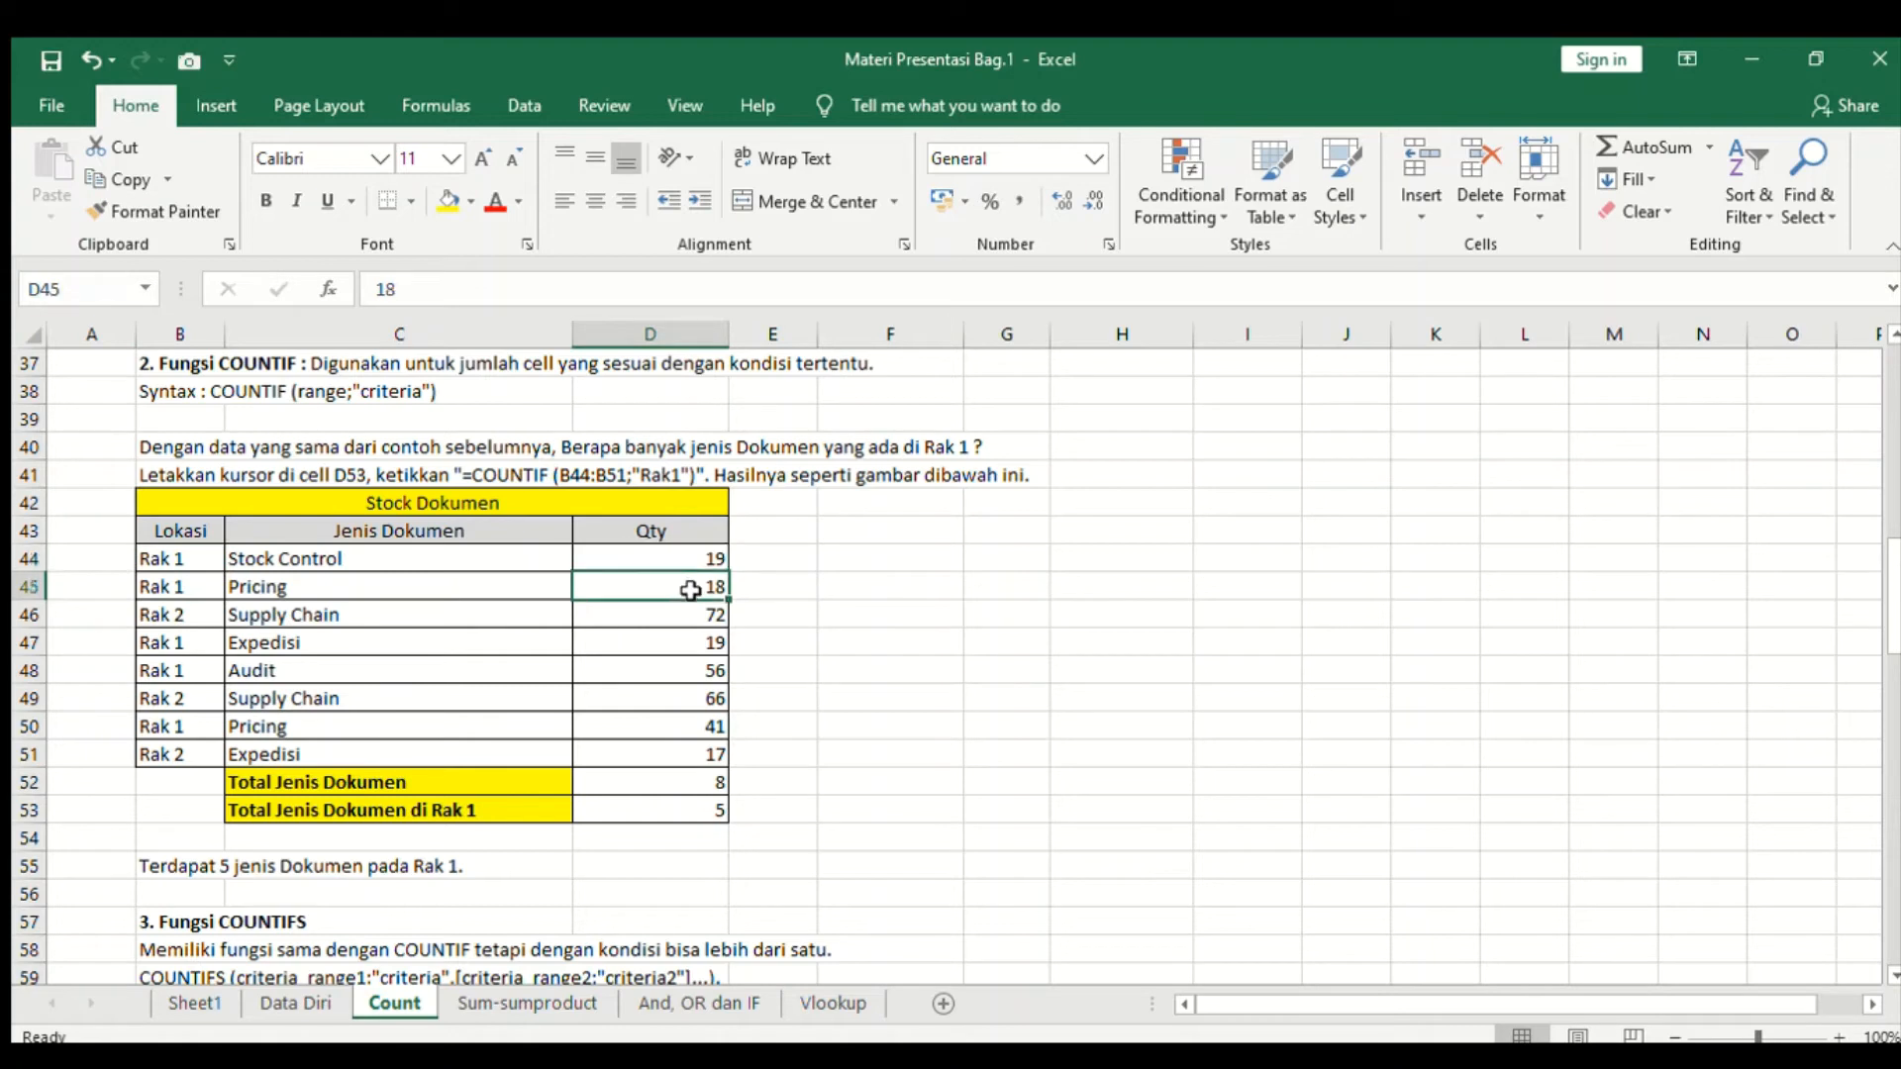
click(660, 636)
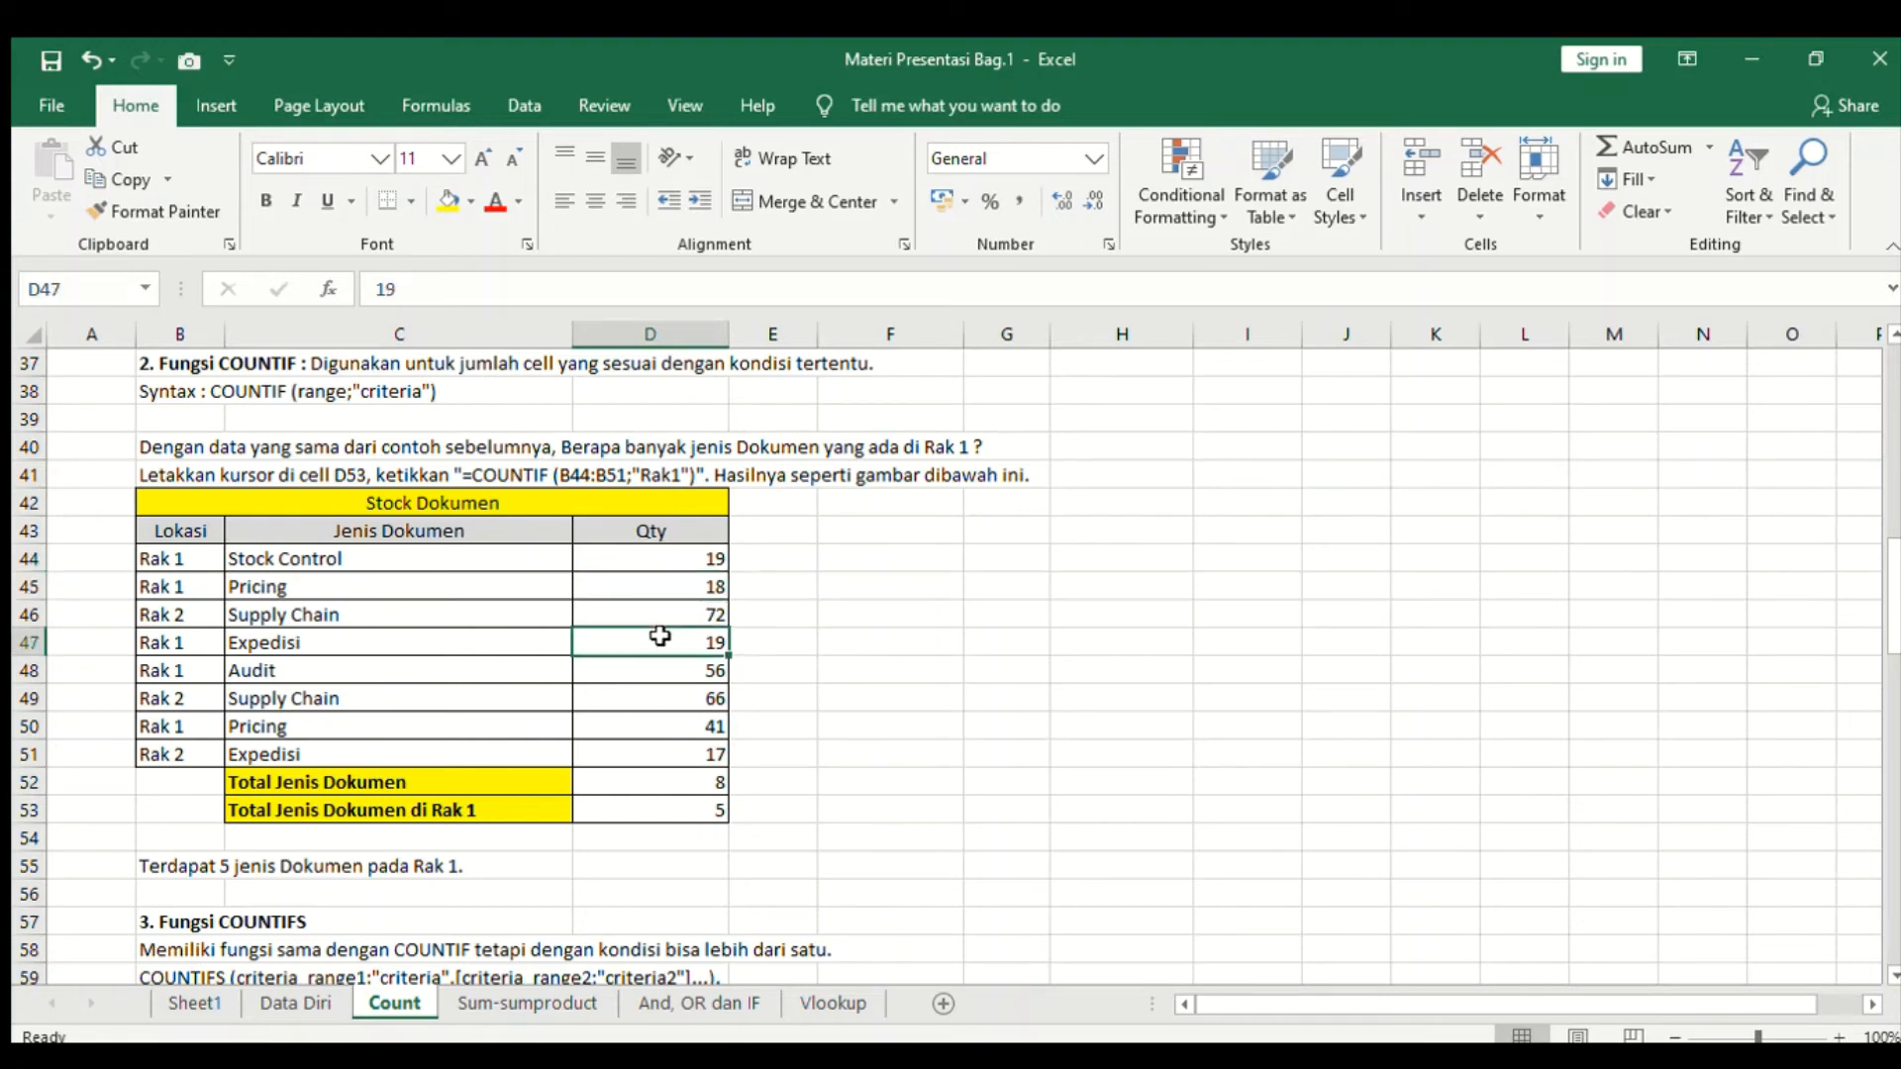
click(549, 789)
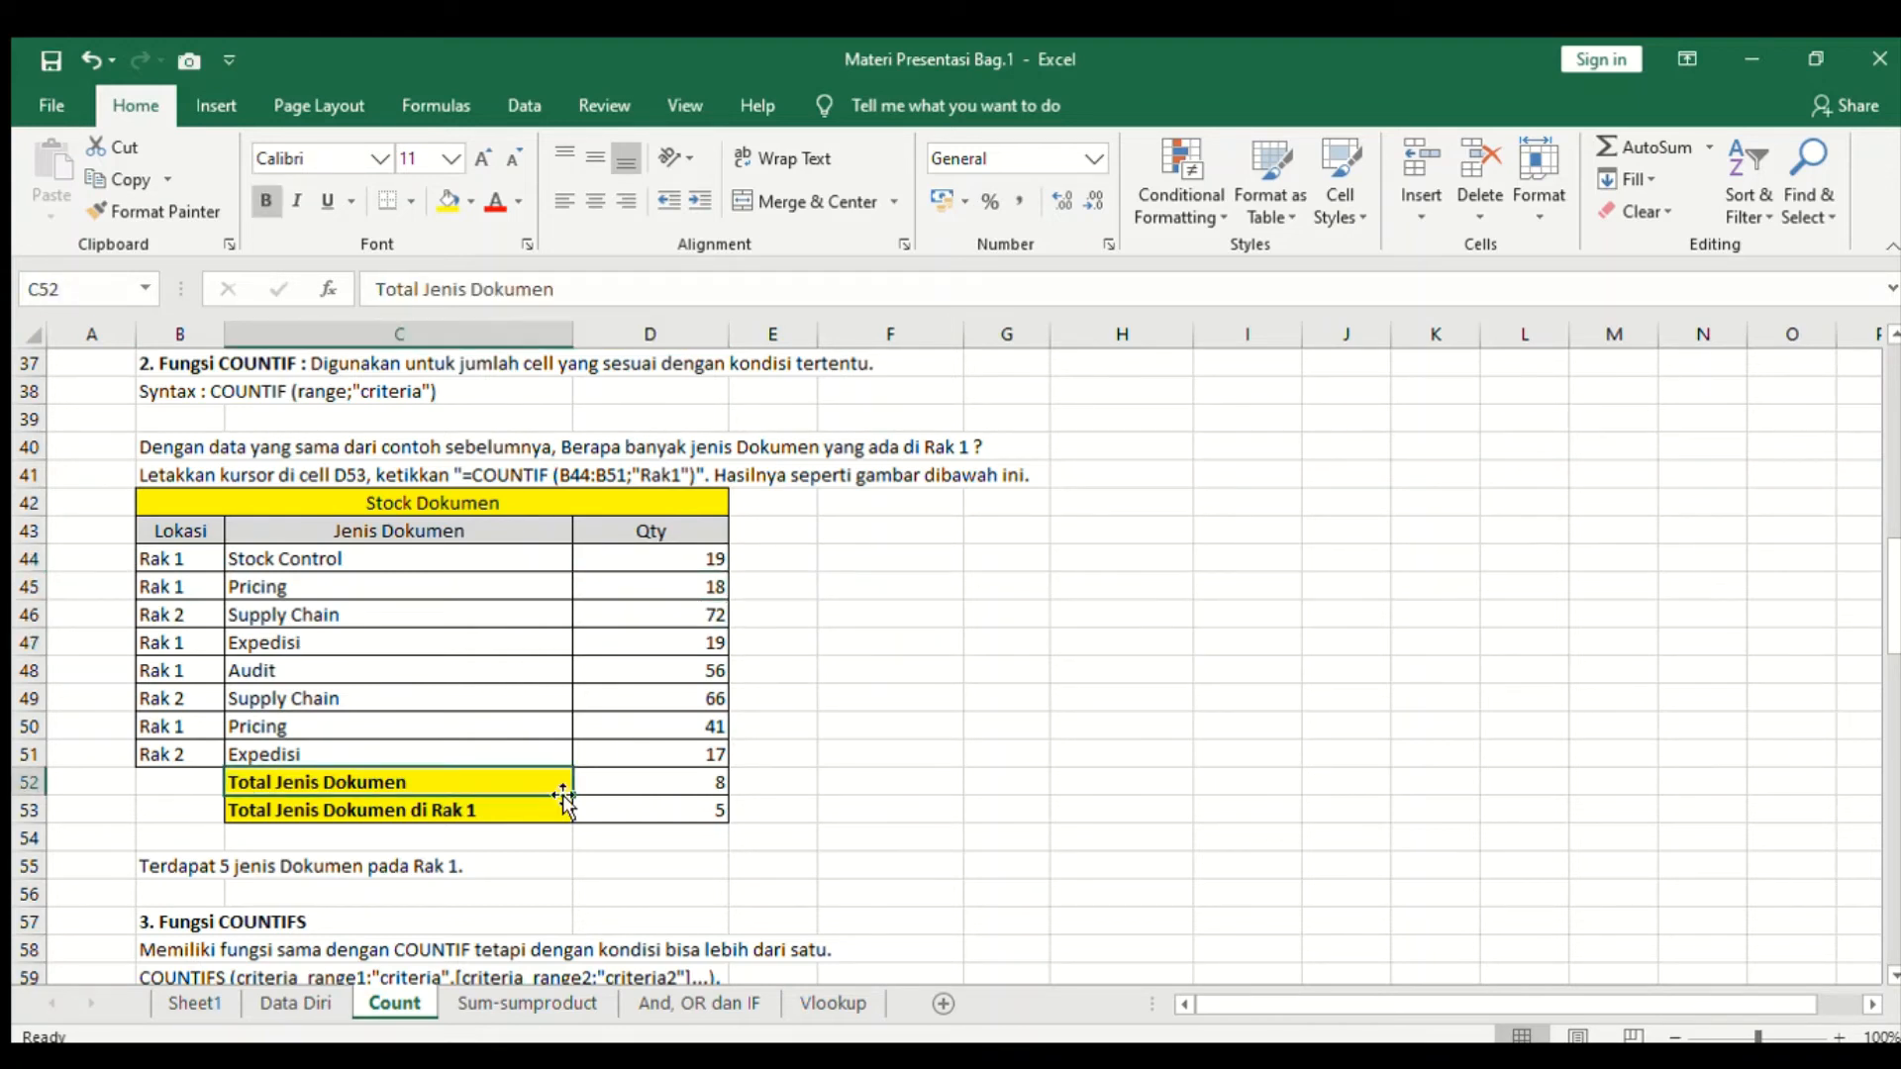
click(687, 781)
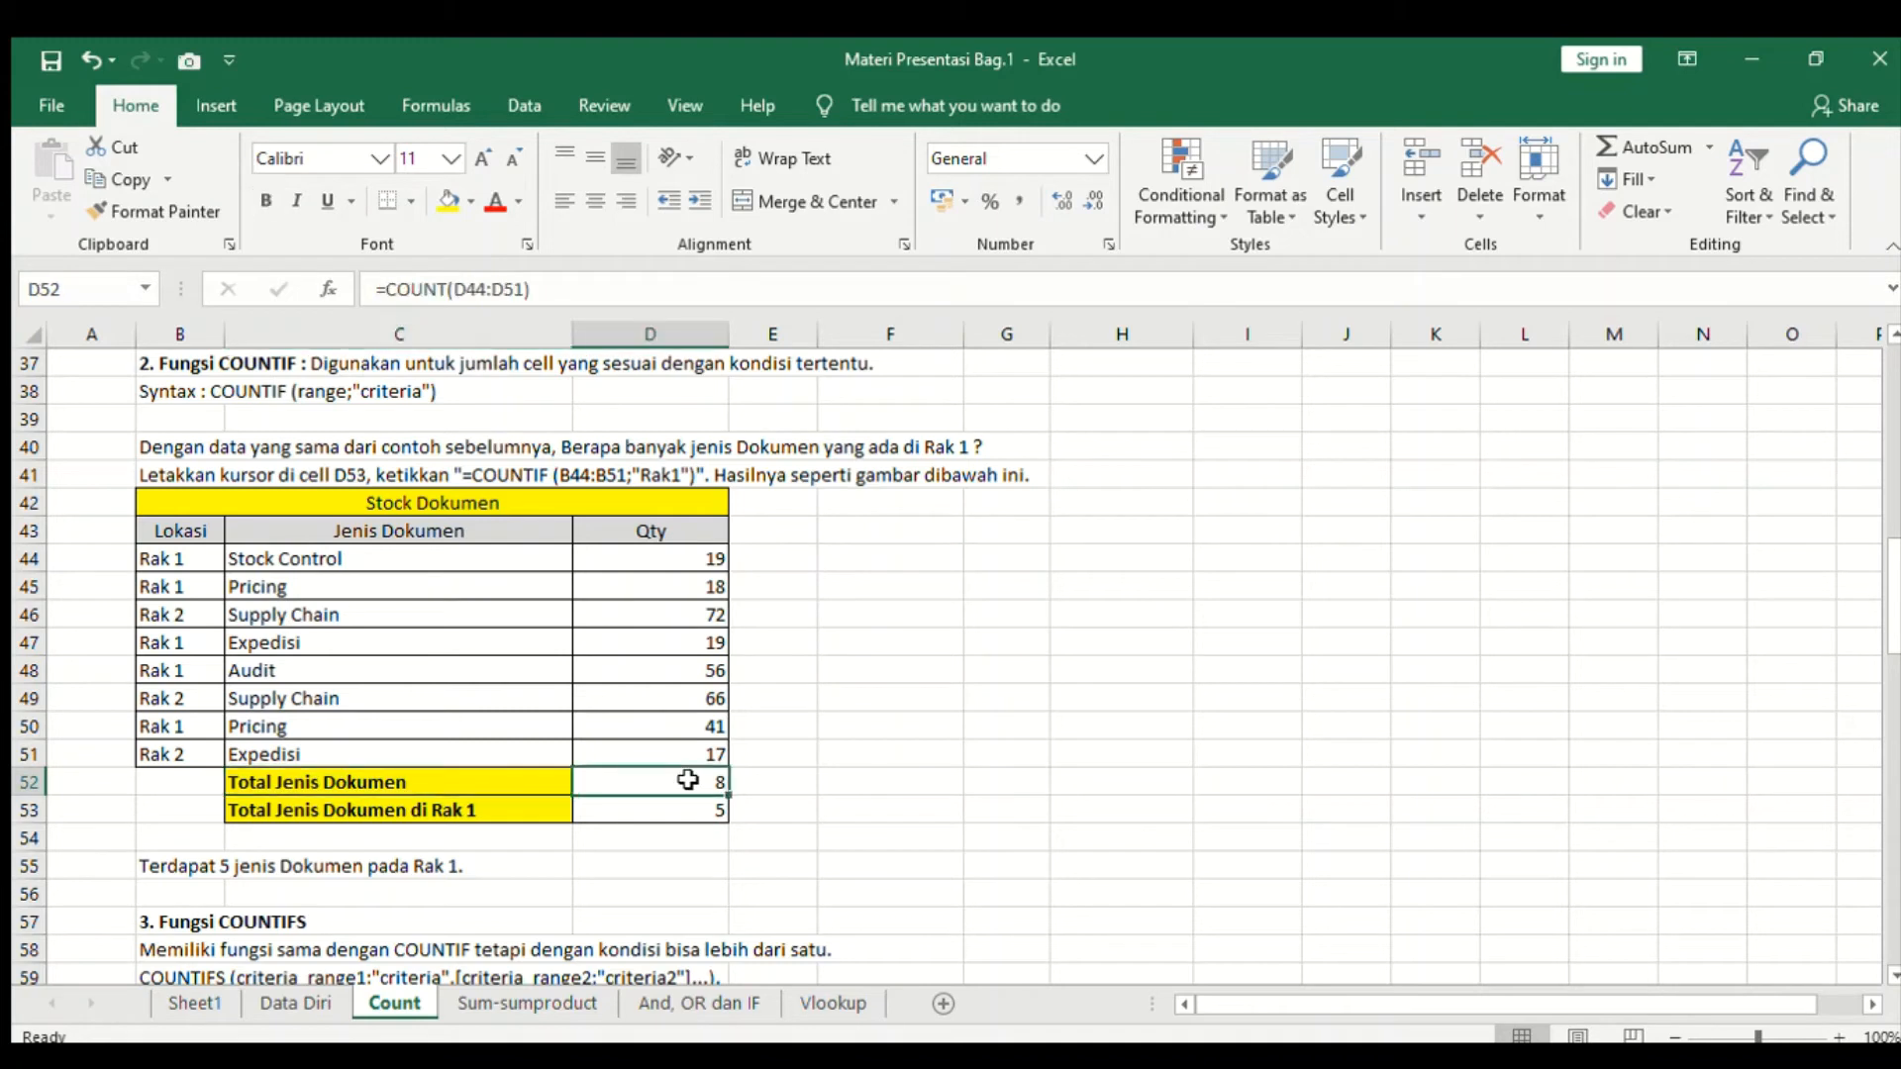
- Inspect the Total Jenis Dokumen formulas in D52 and D53 and the Lokasi range they refer to
click(376, 791)
click(589, 781)
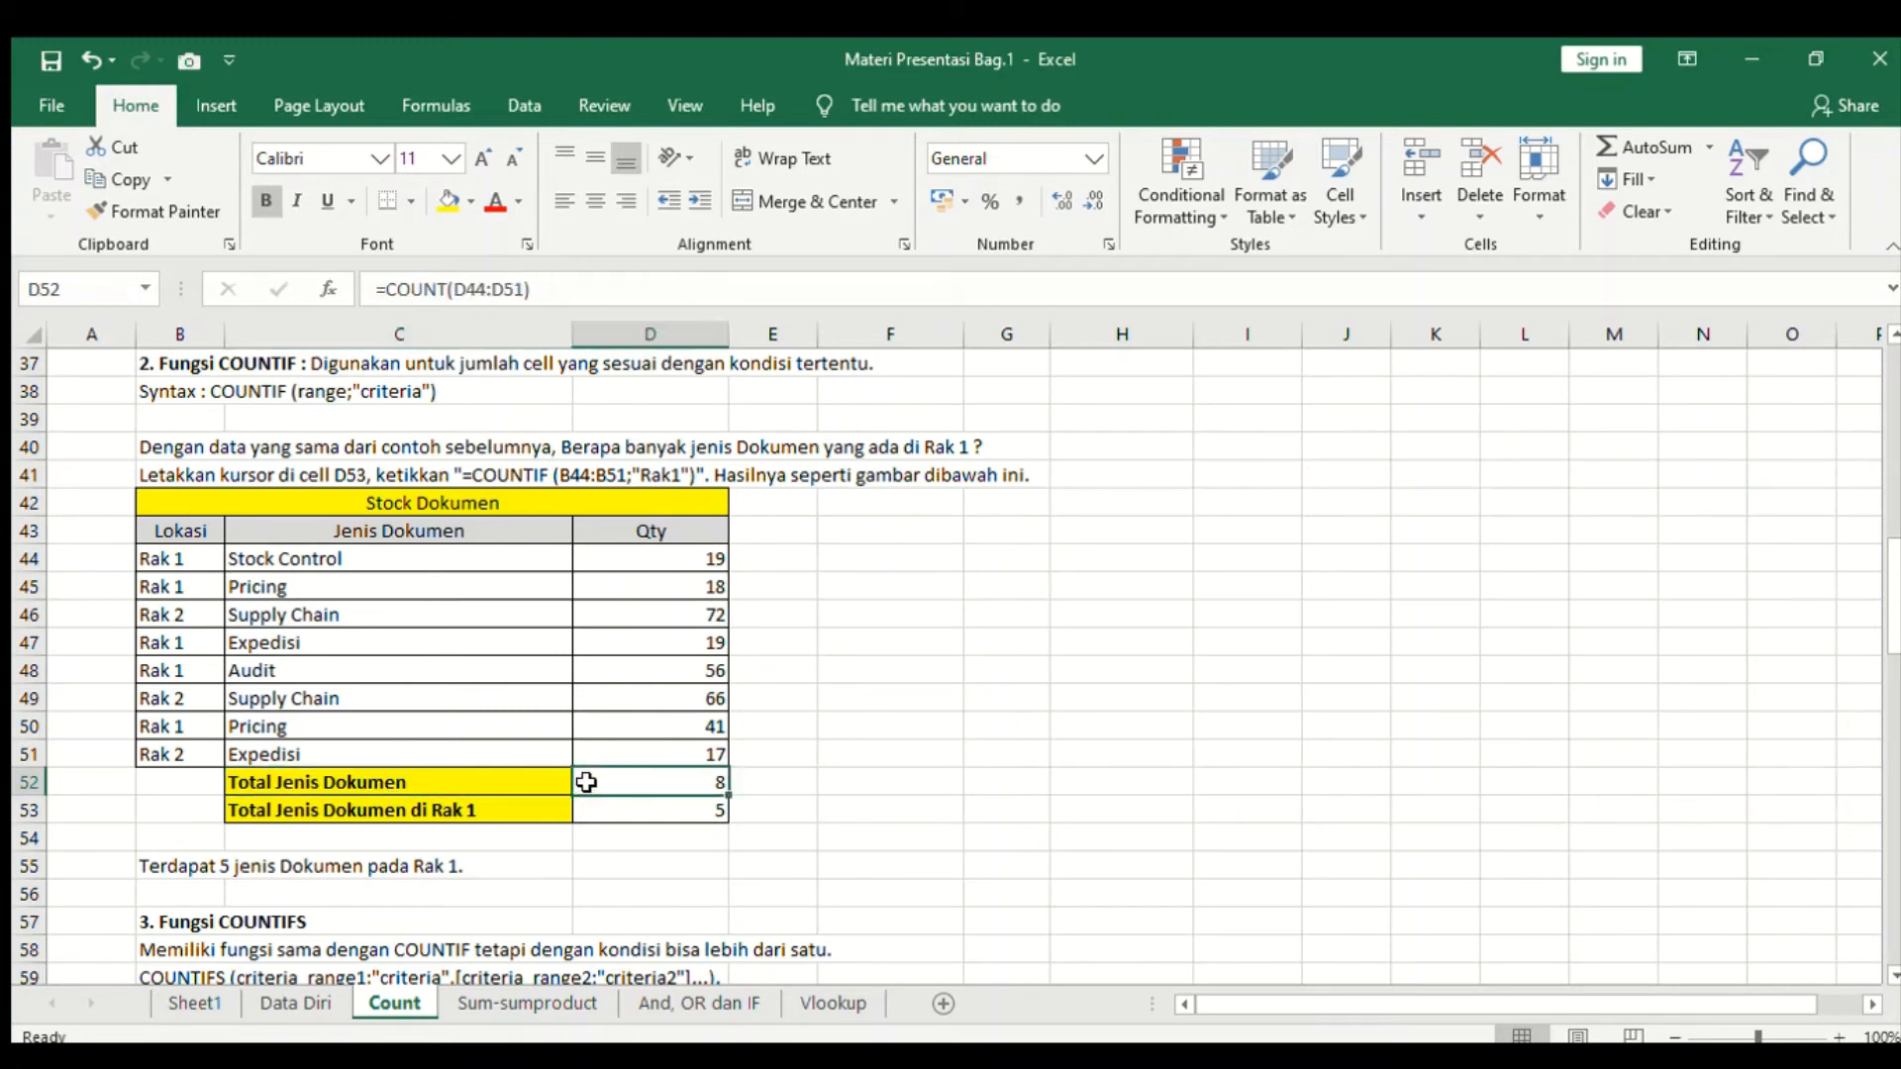
click(451, 838)
click(666, 804)
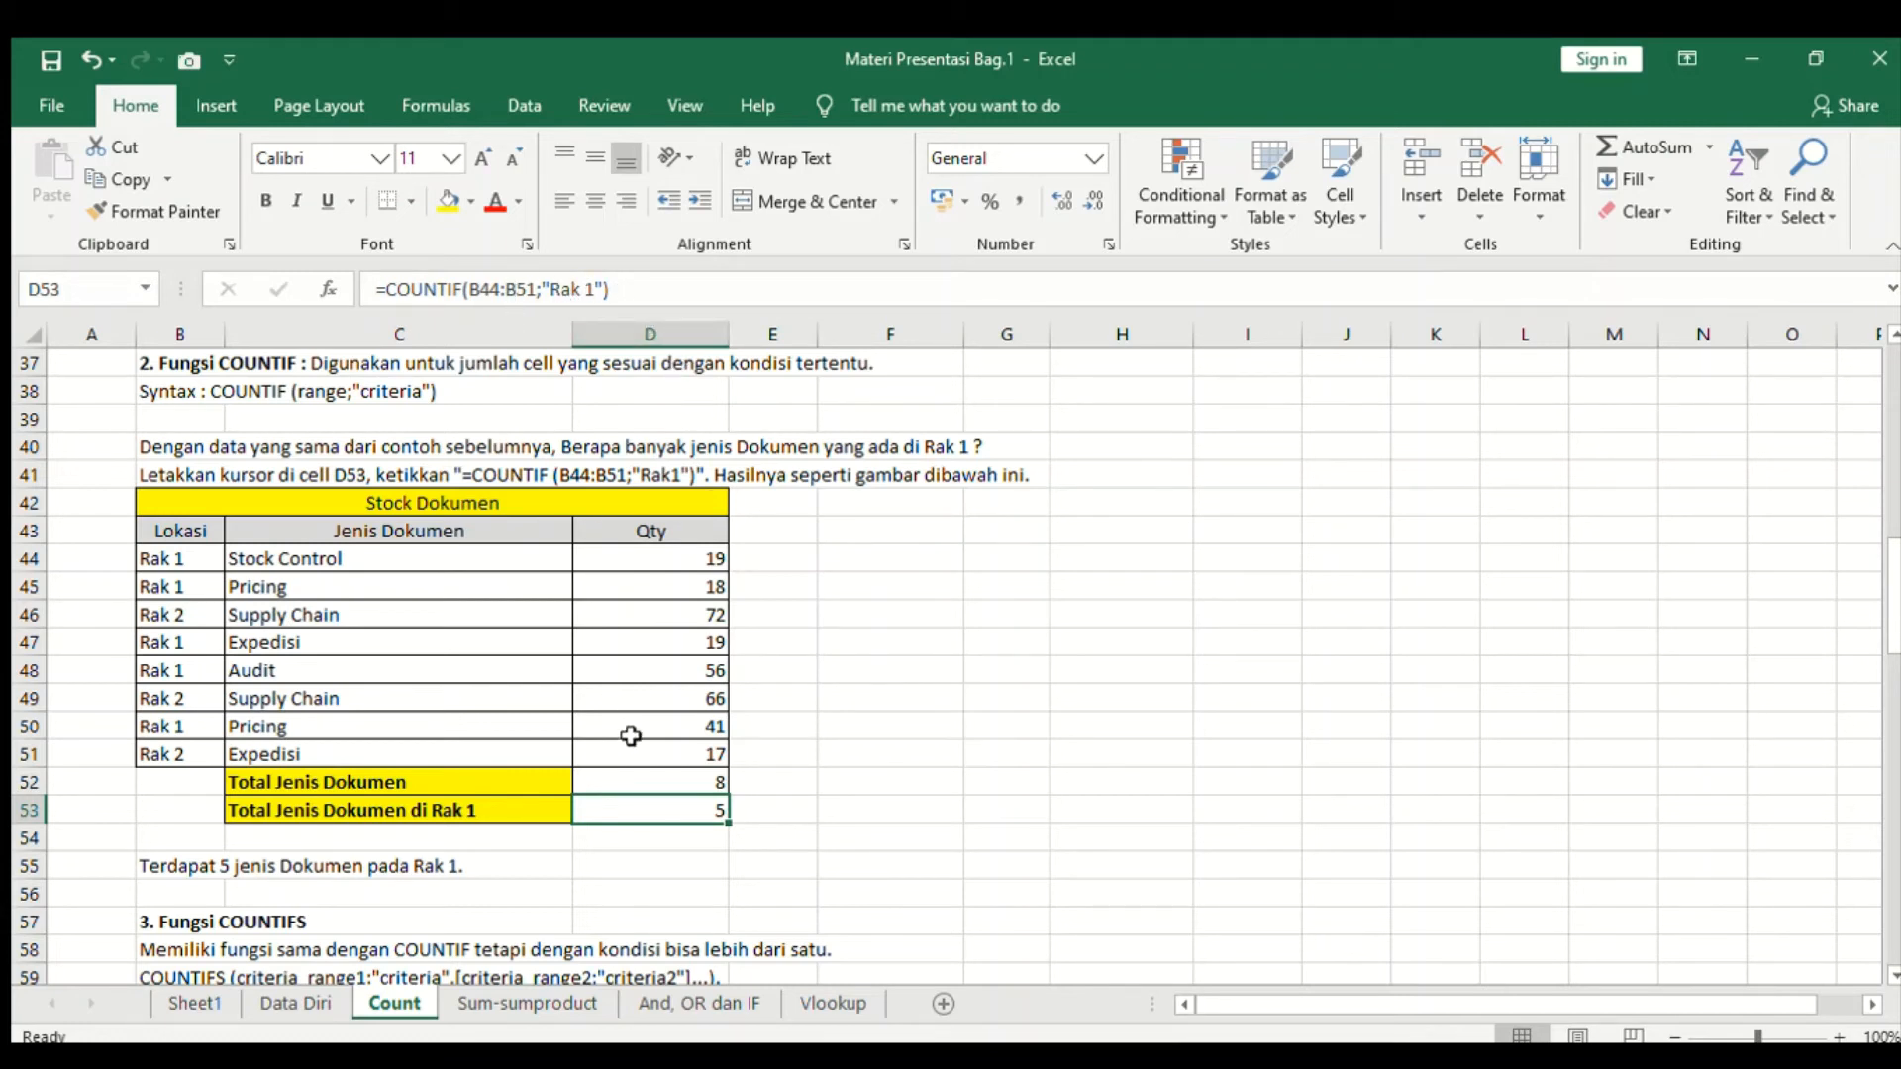
click(754, 812)
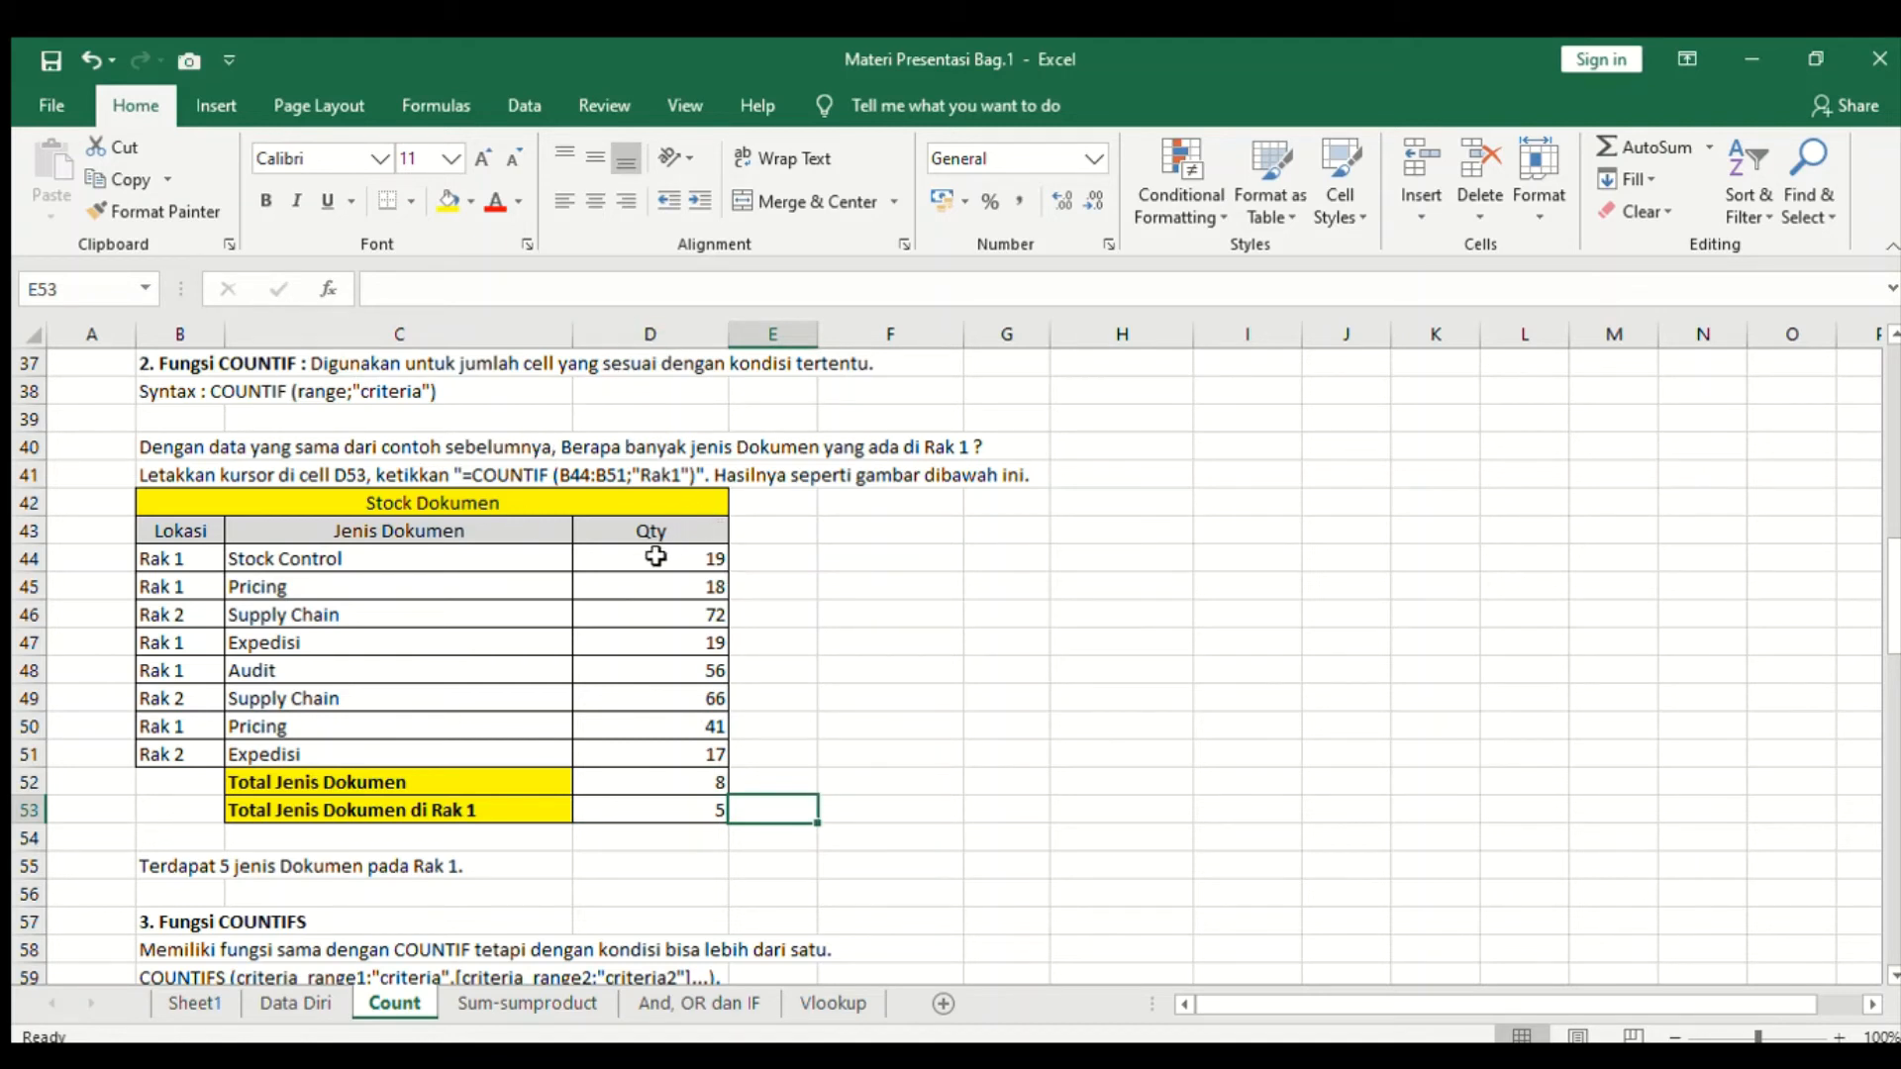
click(686, 810)
click(208, 560)
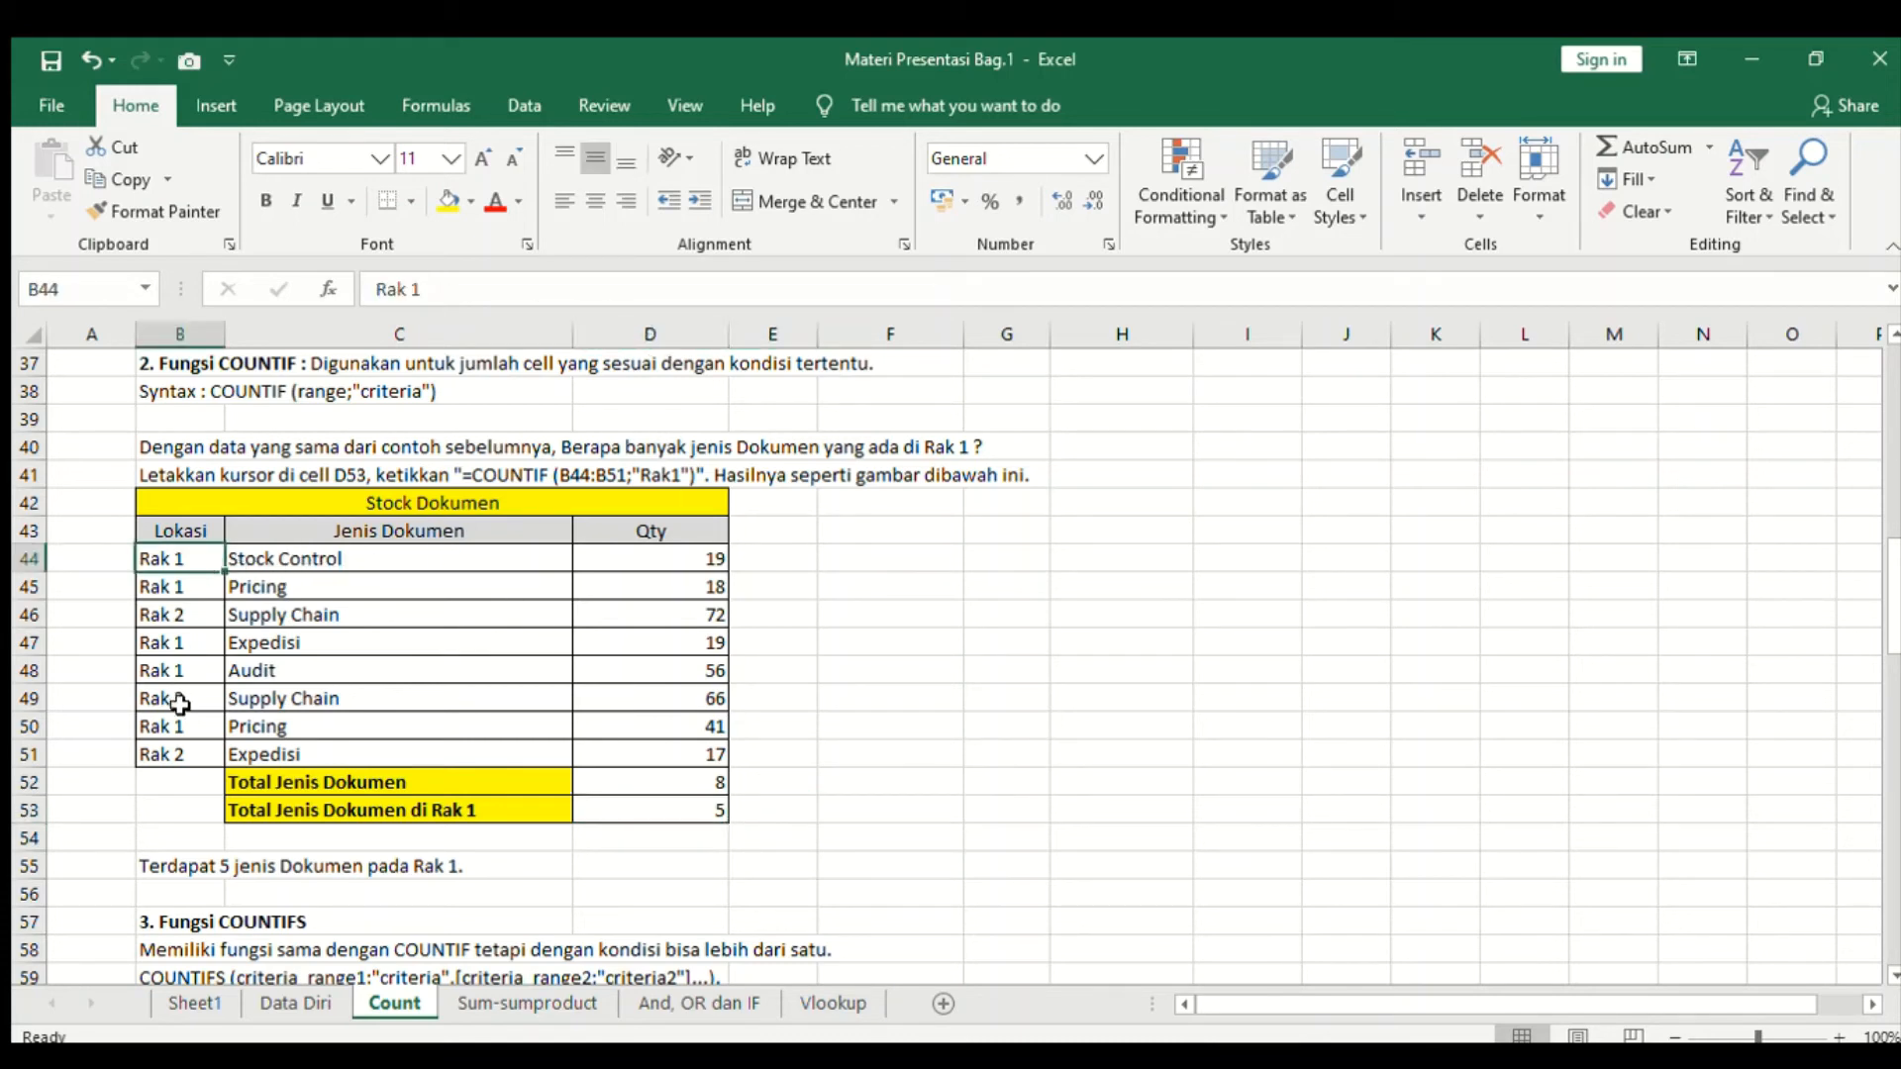
click(179, 753)
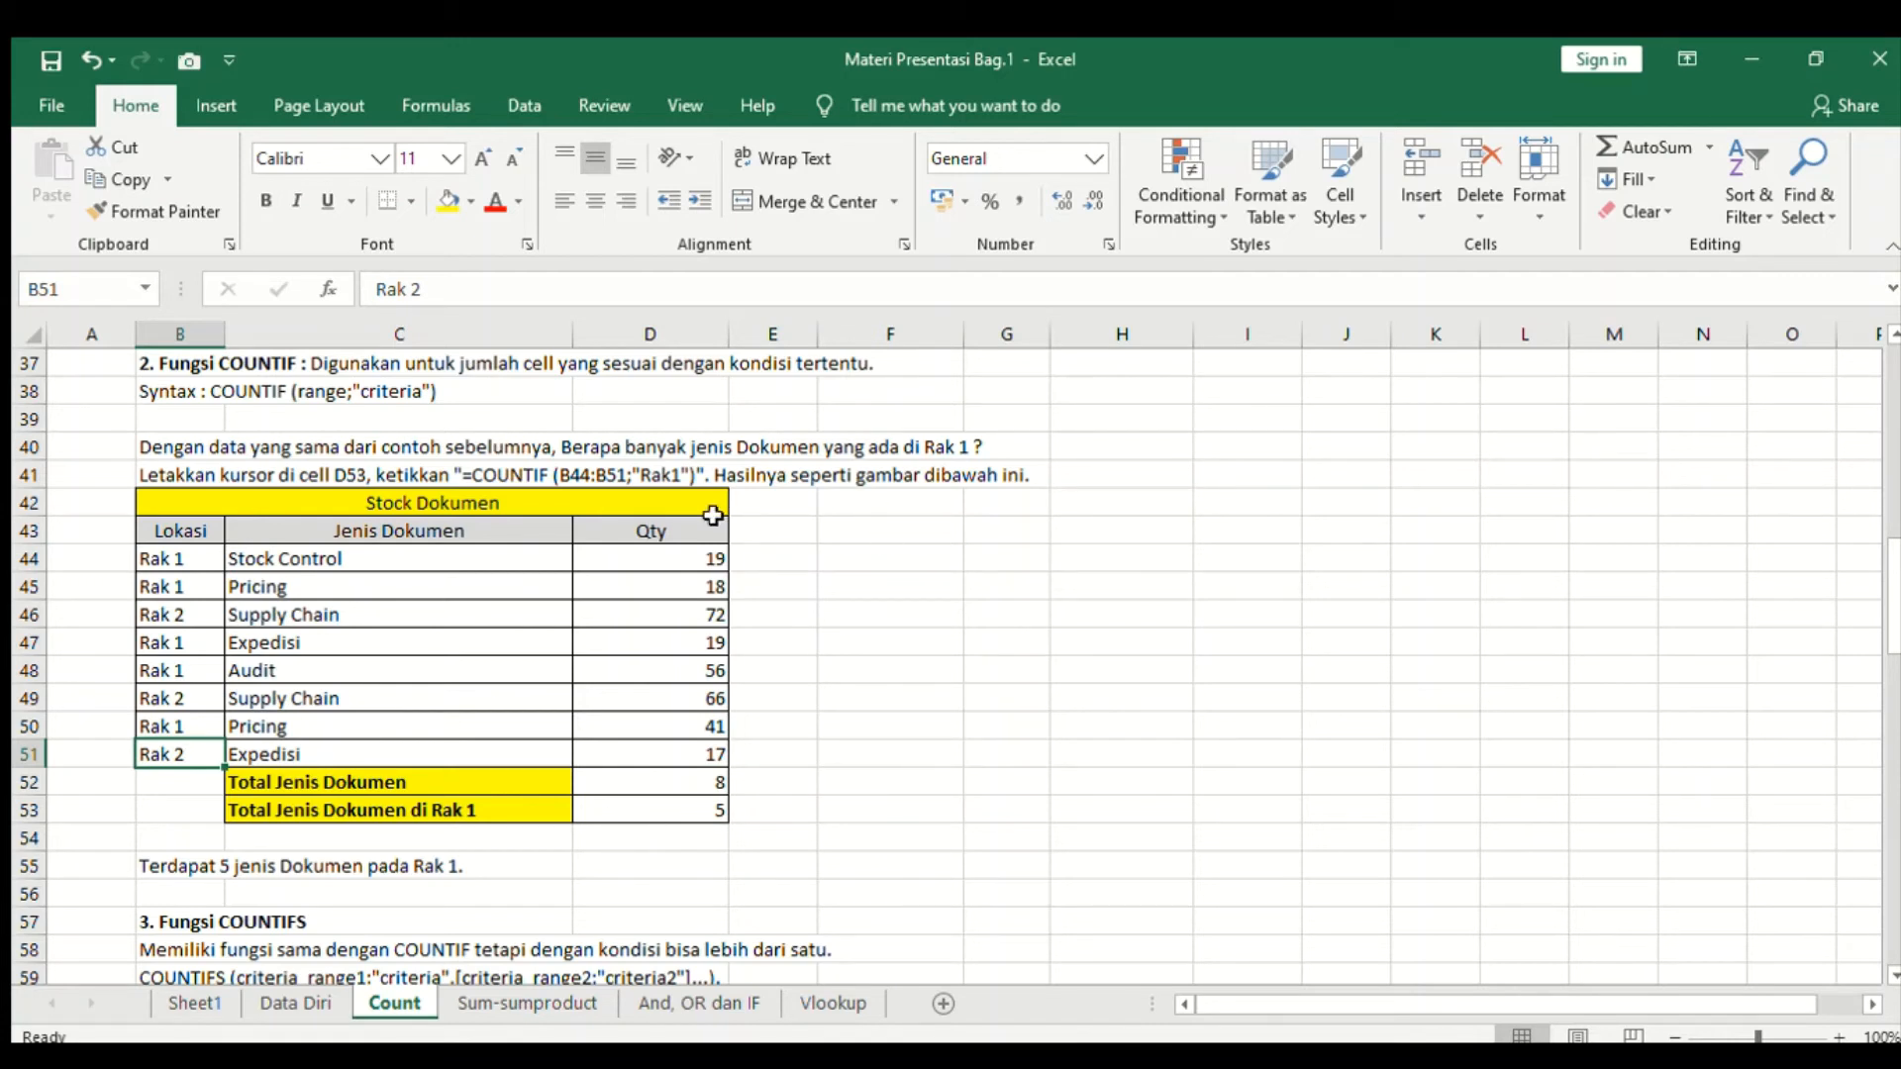
click(793, 781)
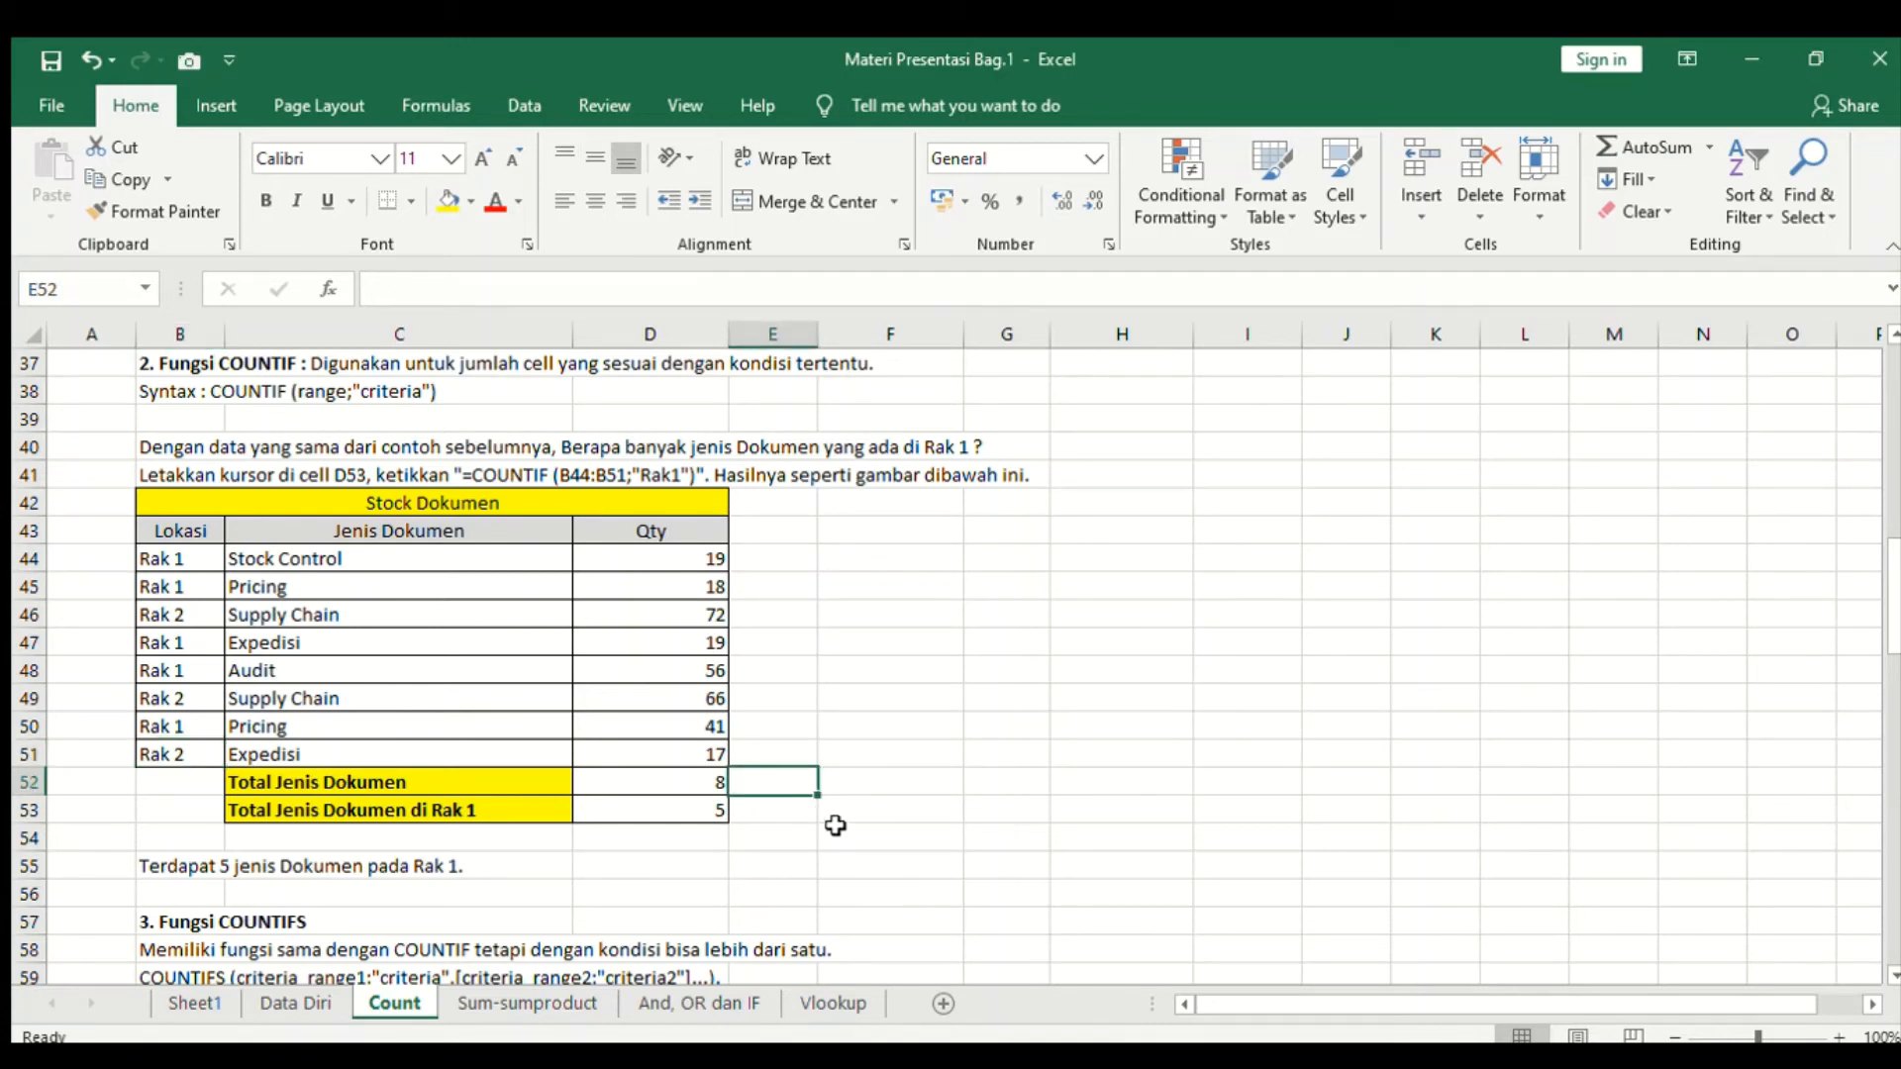
click(865, 782)
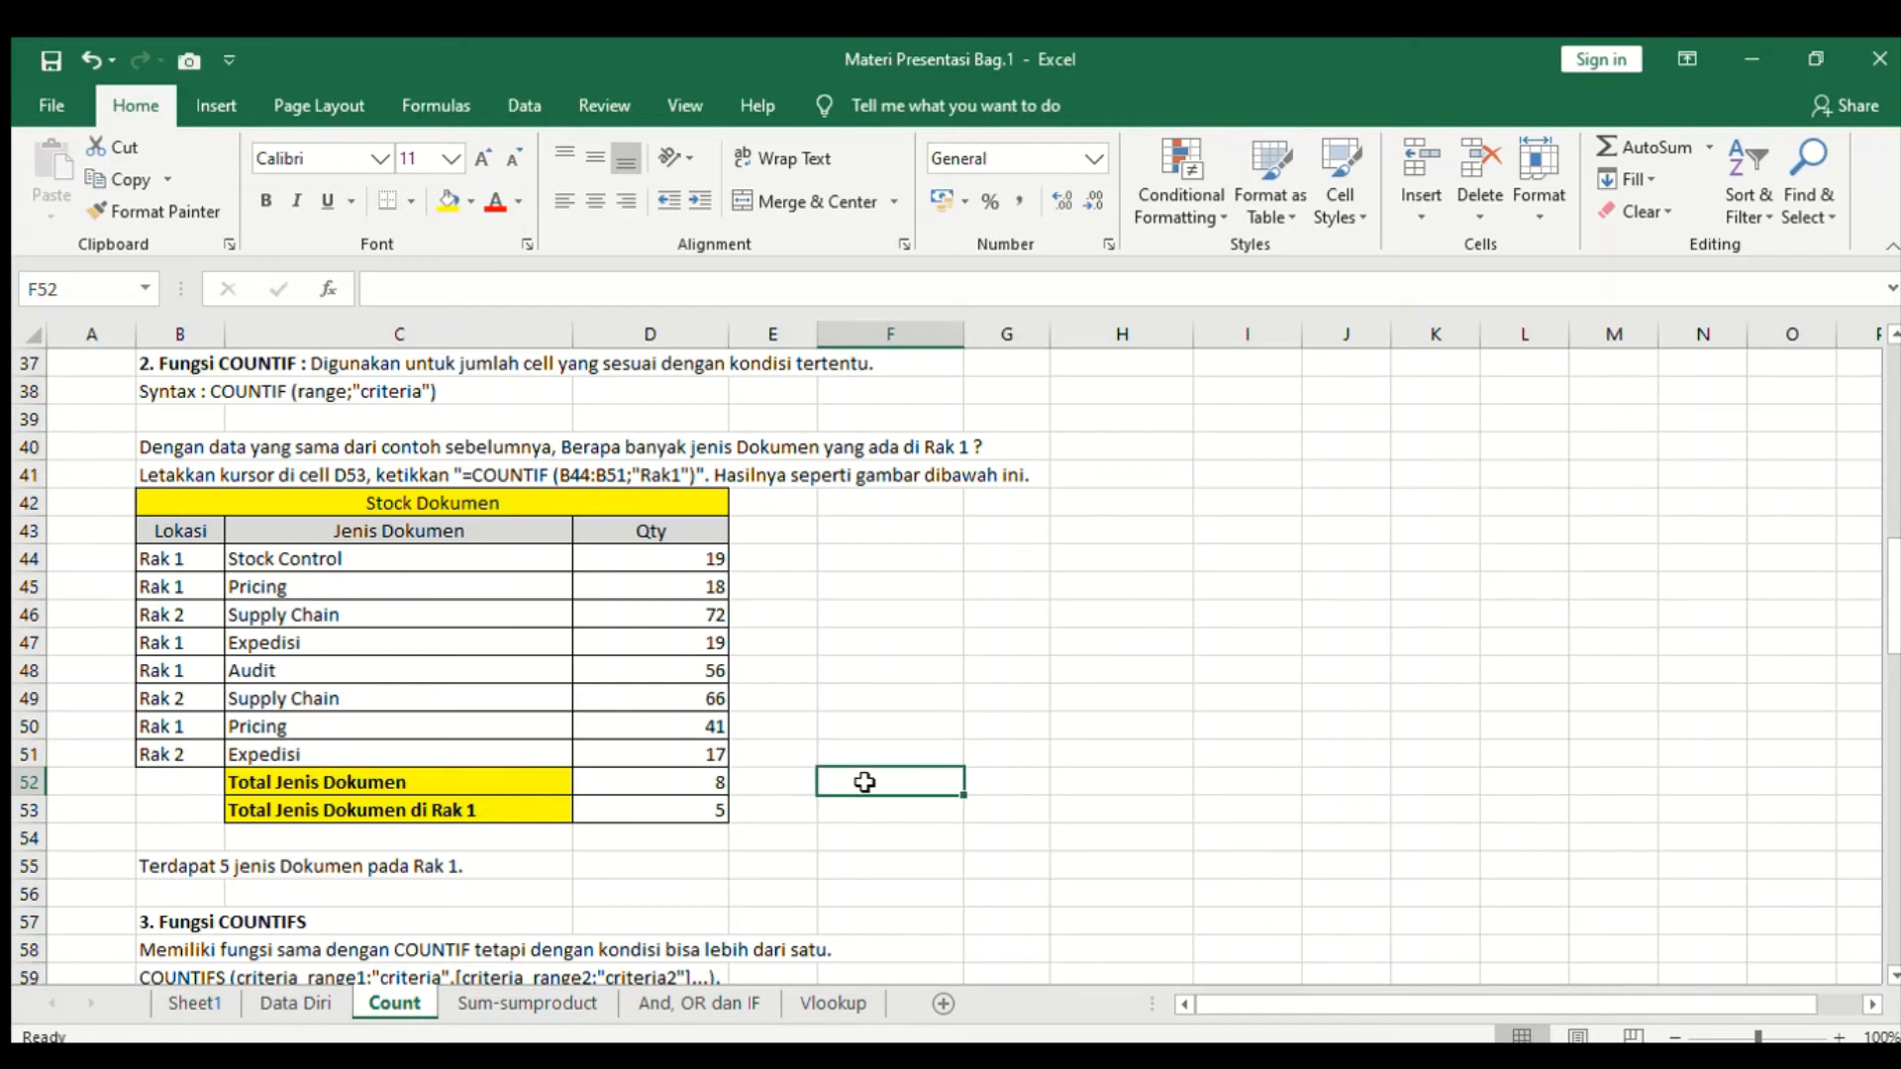
- Enter a COUNTIF formula in E53 that counts Rak 1 entries in the Lokasi range B44:B51
click(774, 802)
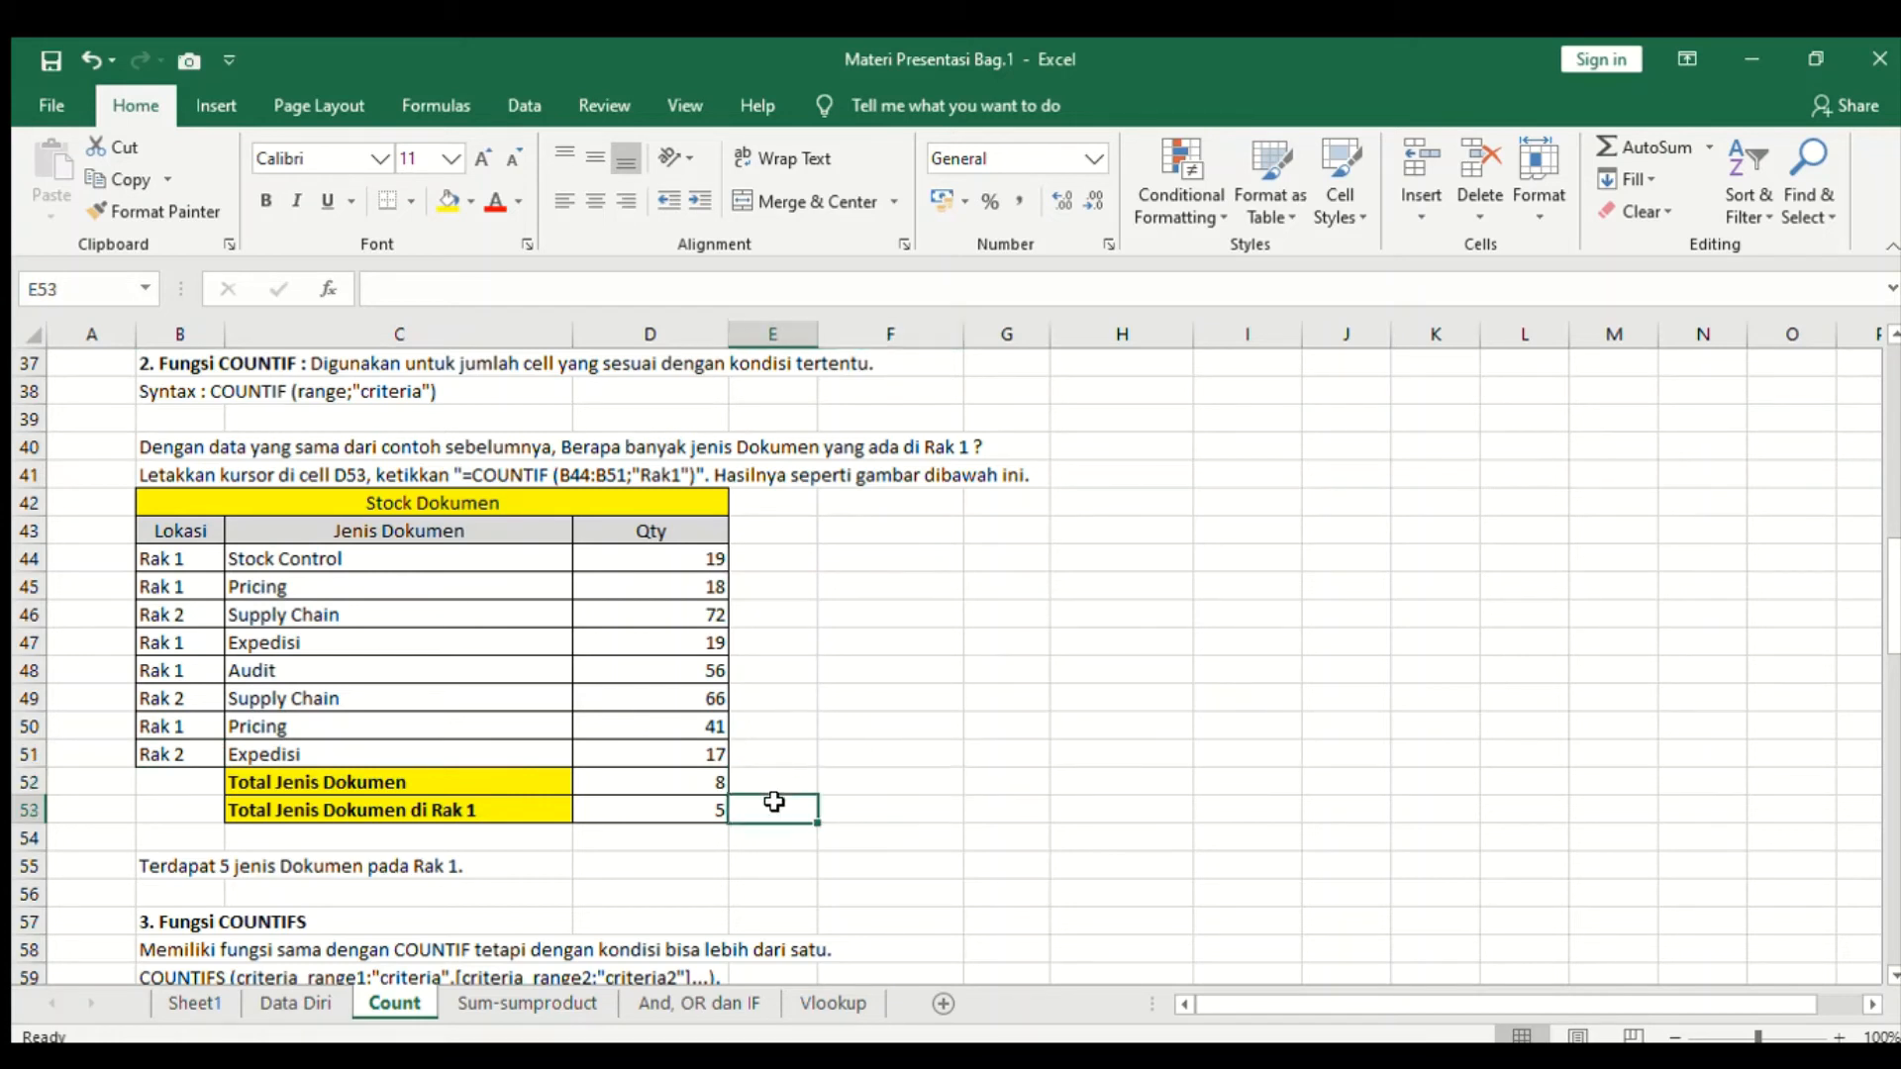
text(=)
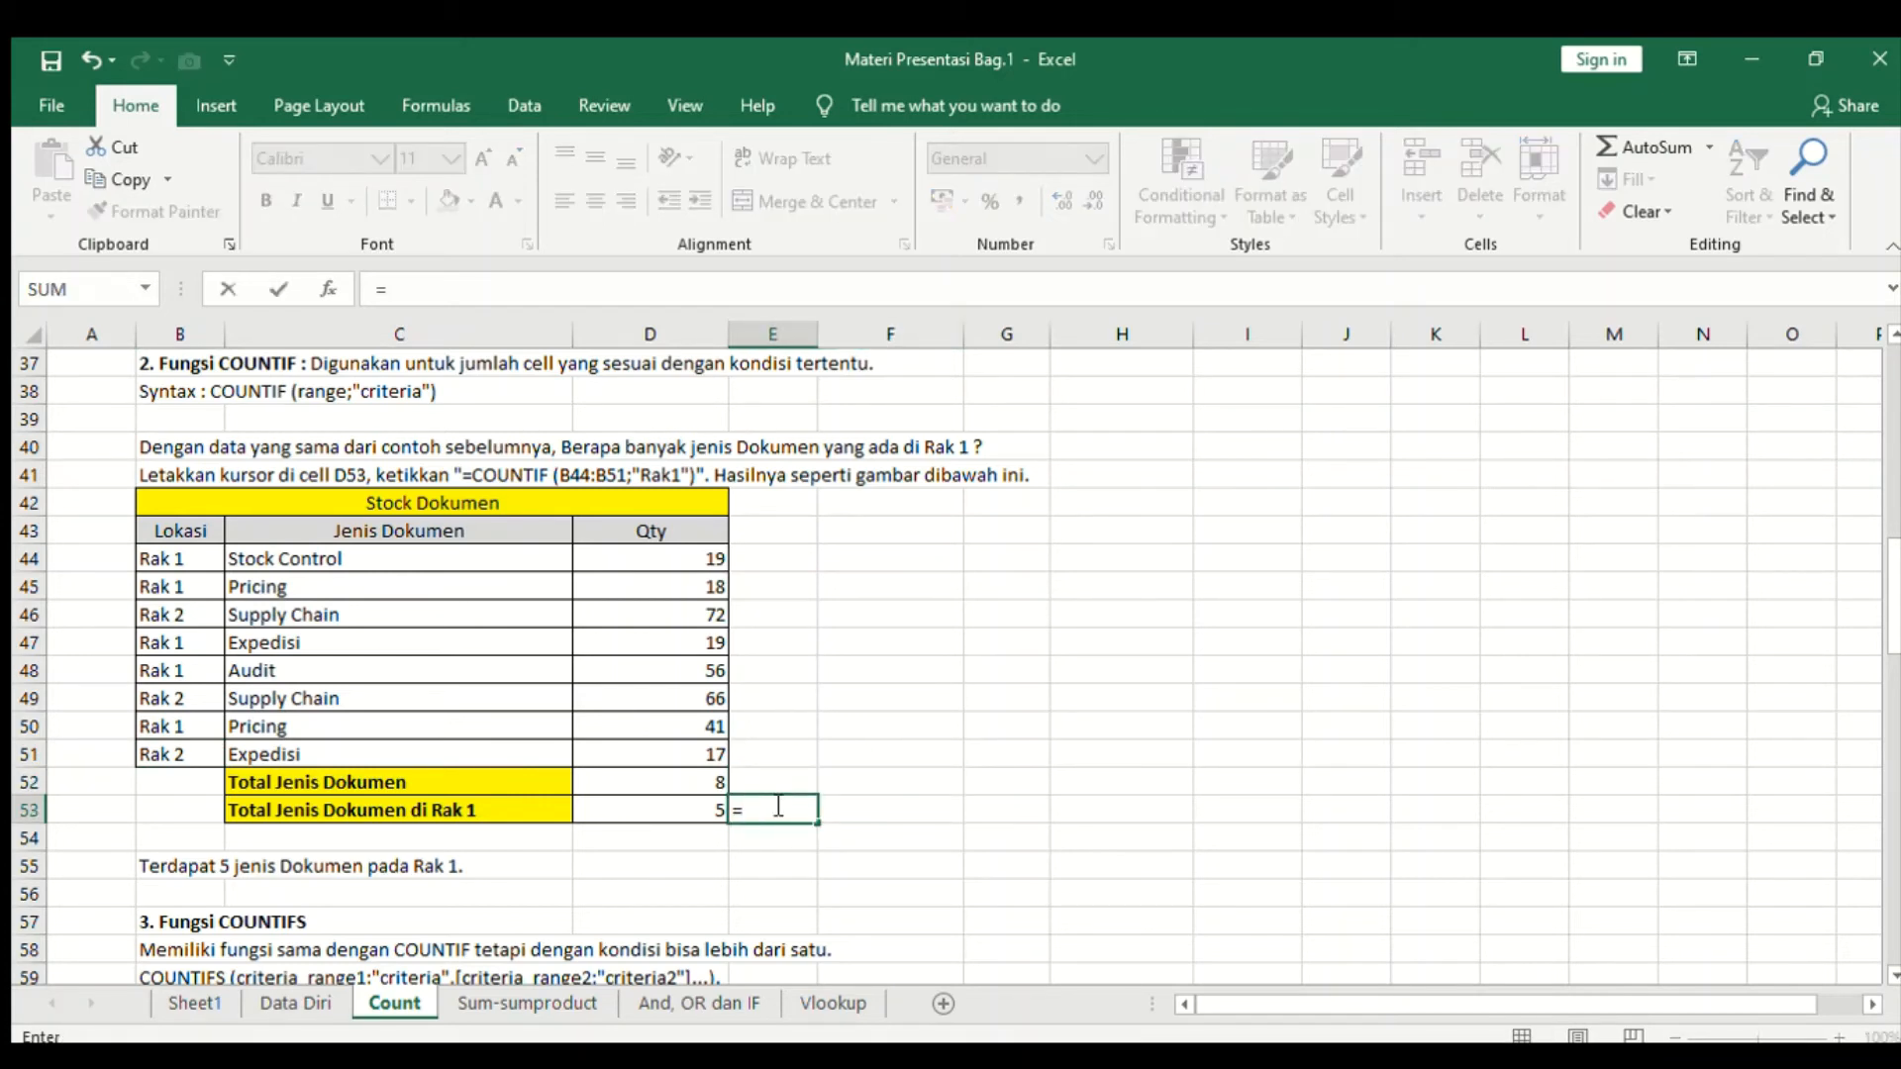
text(coun)
key(Tab)
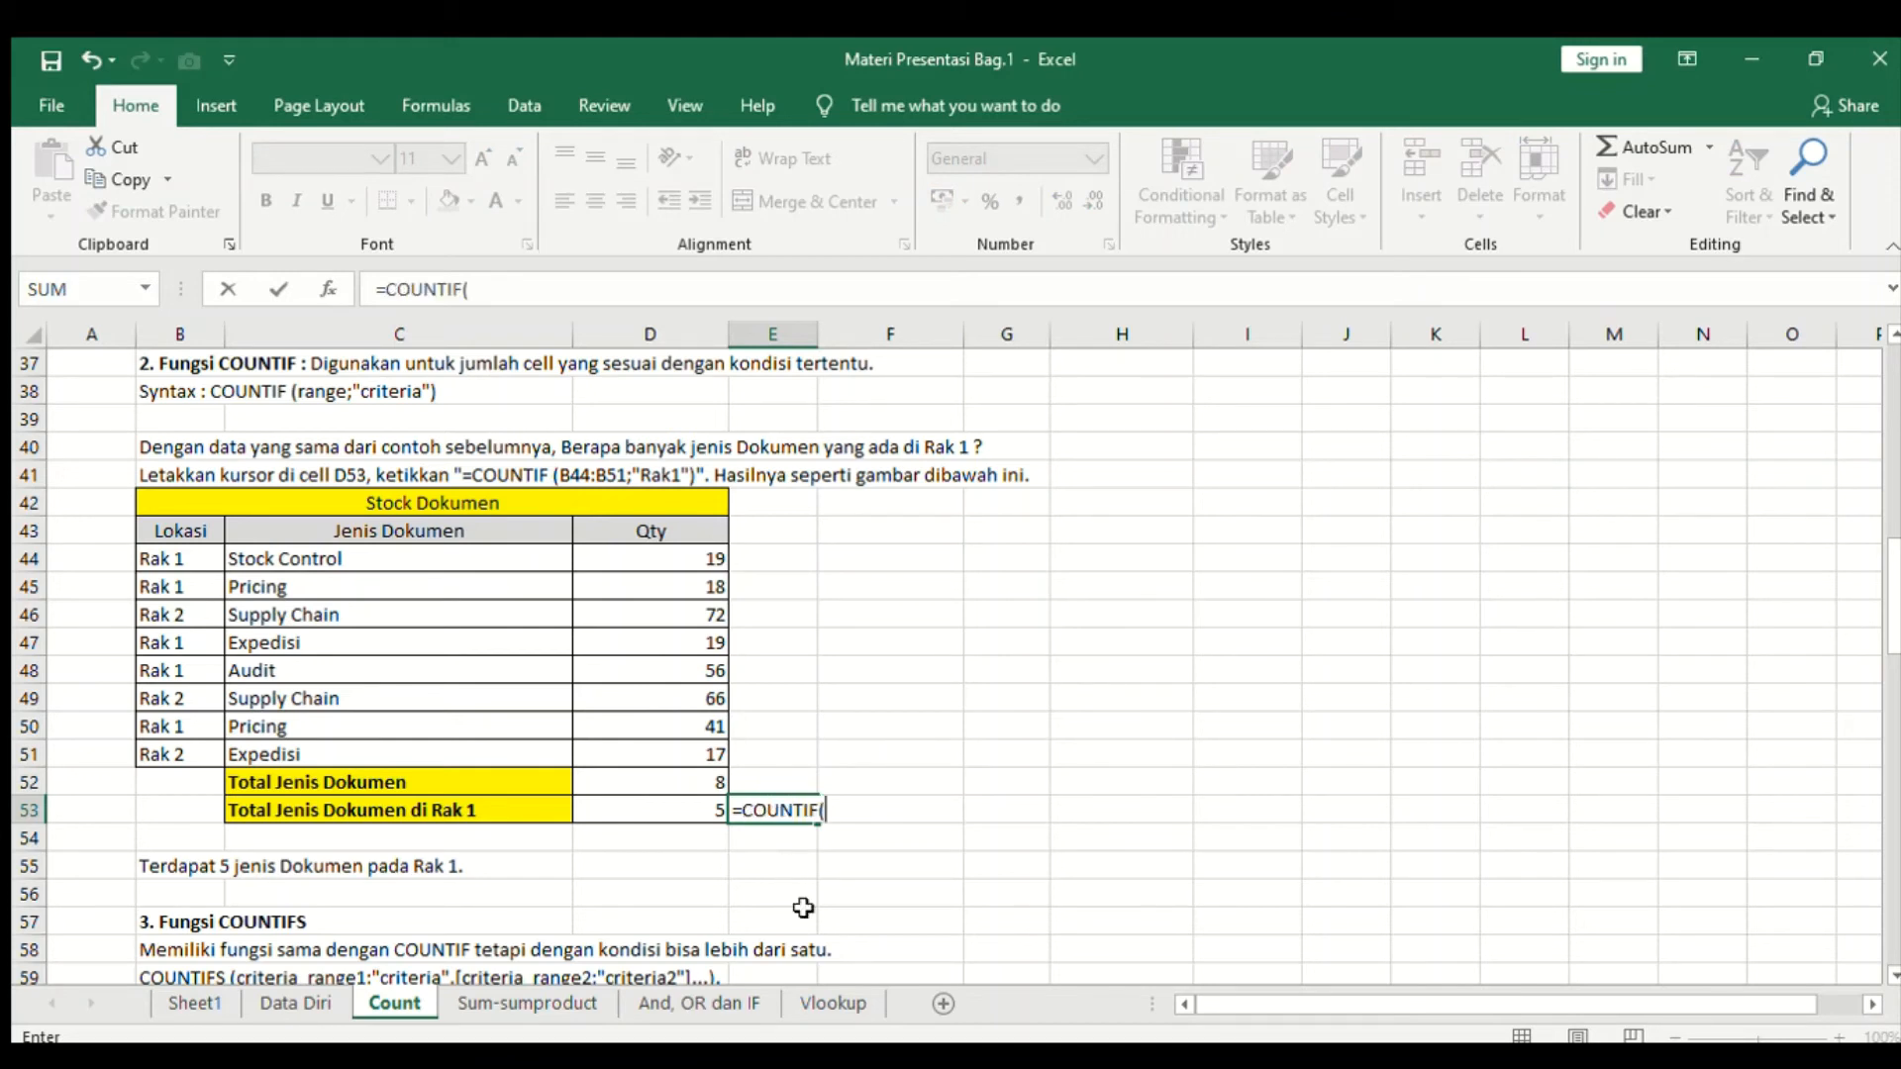
drag(179, 573, 155, 753)
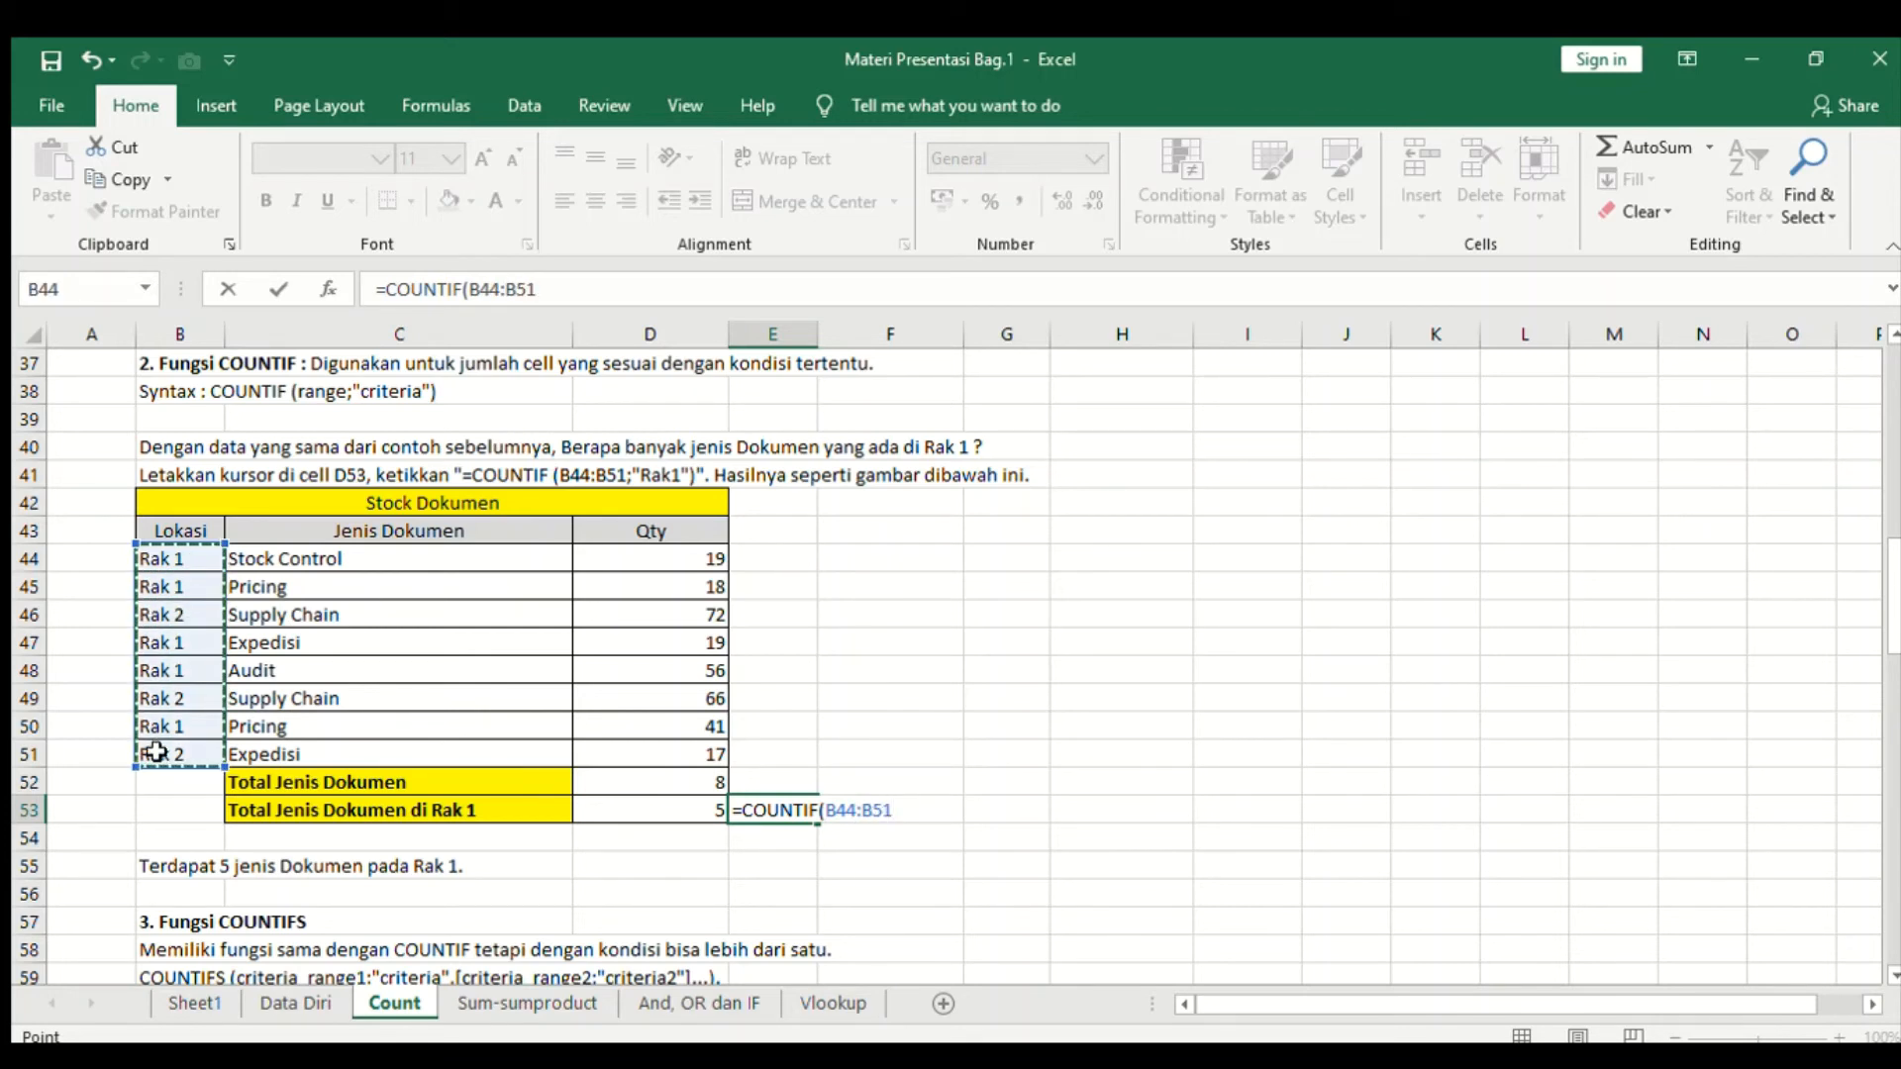
drag(155, 753, 155, 754)
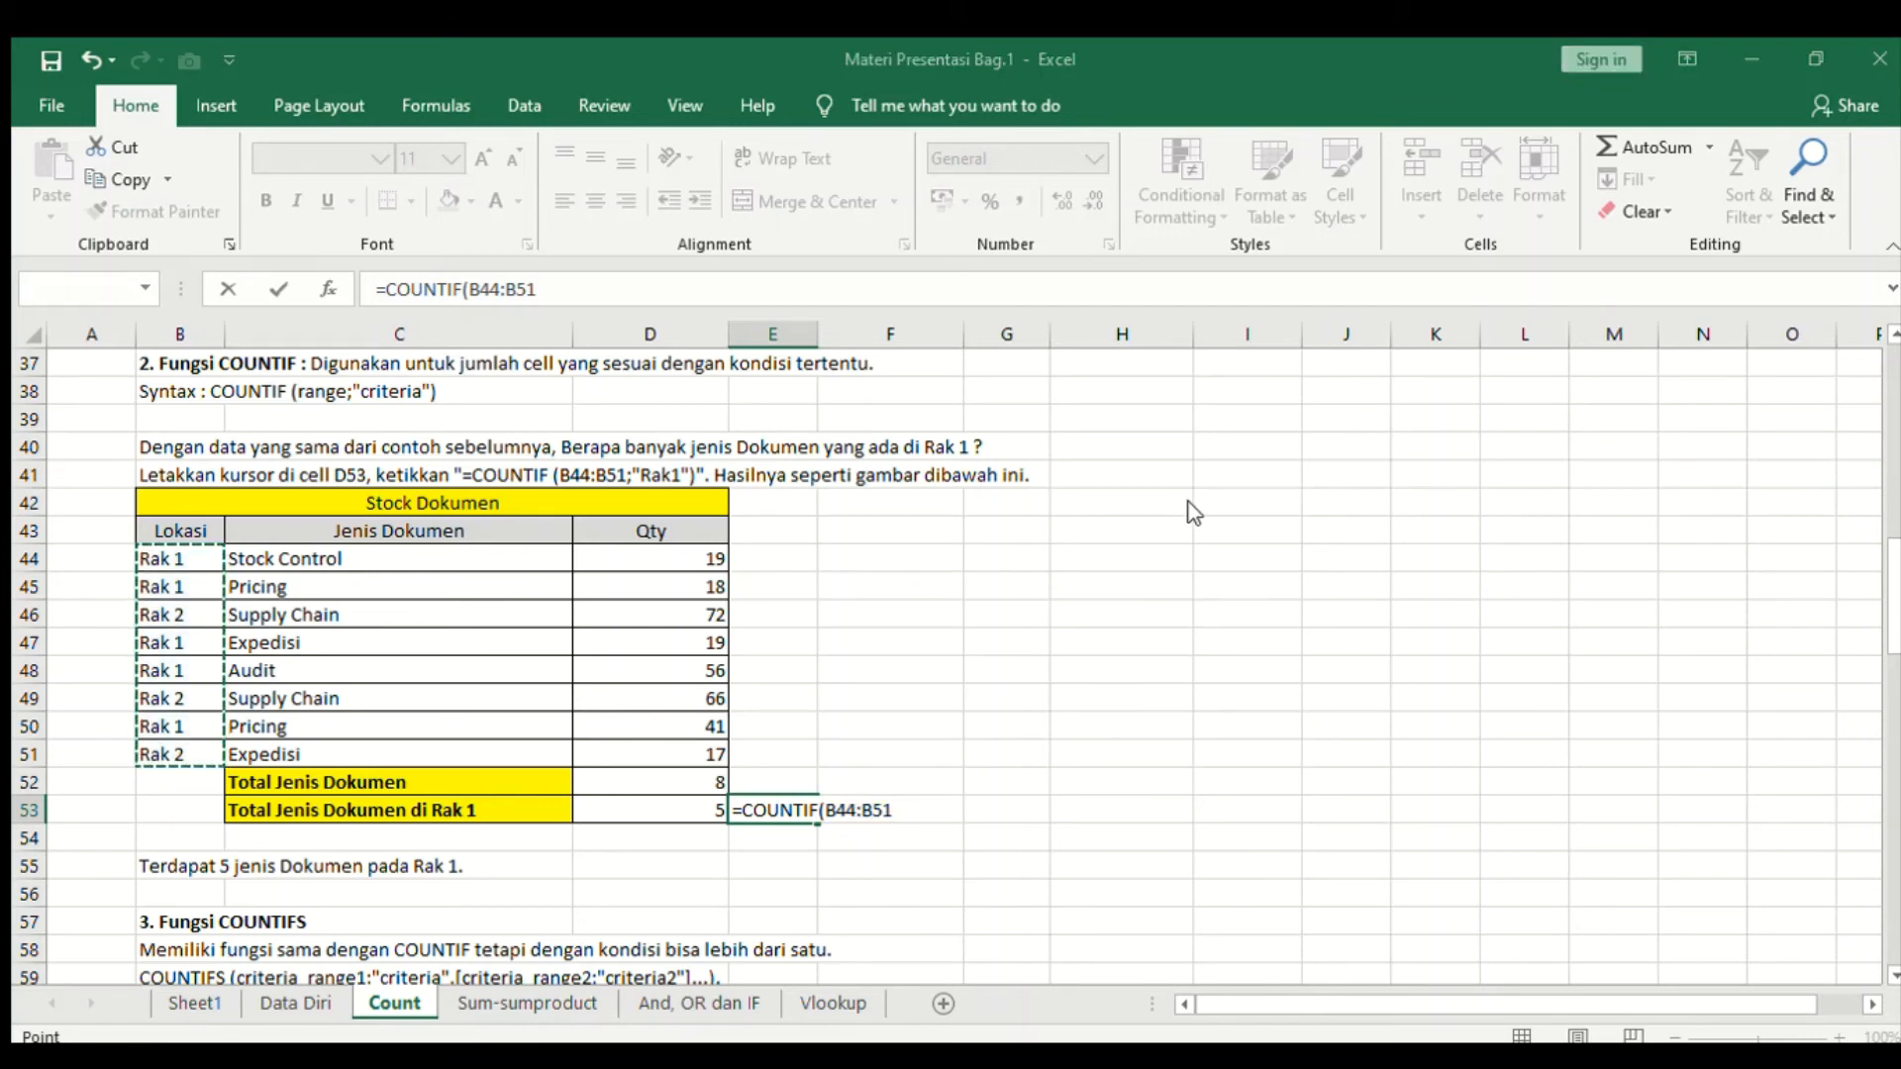
key(F2)
click(902, 811)
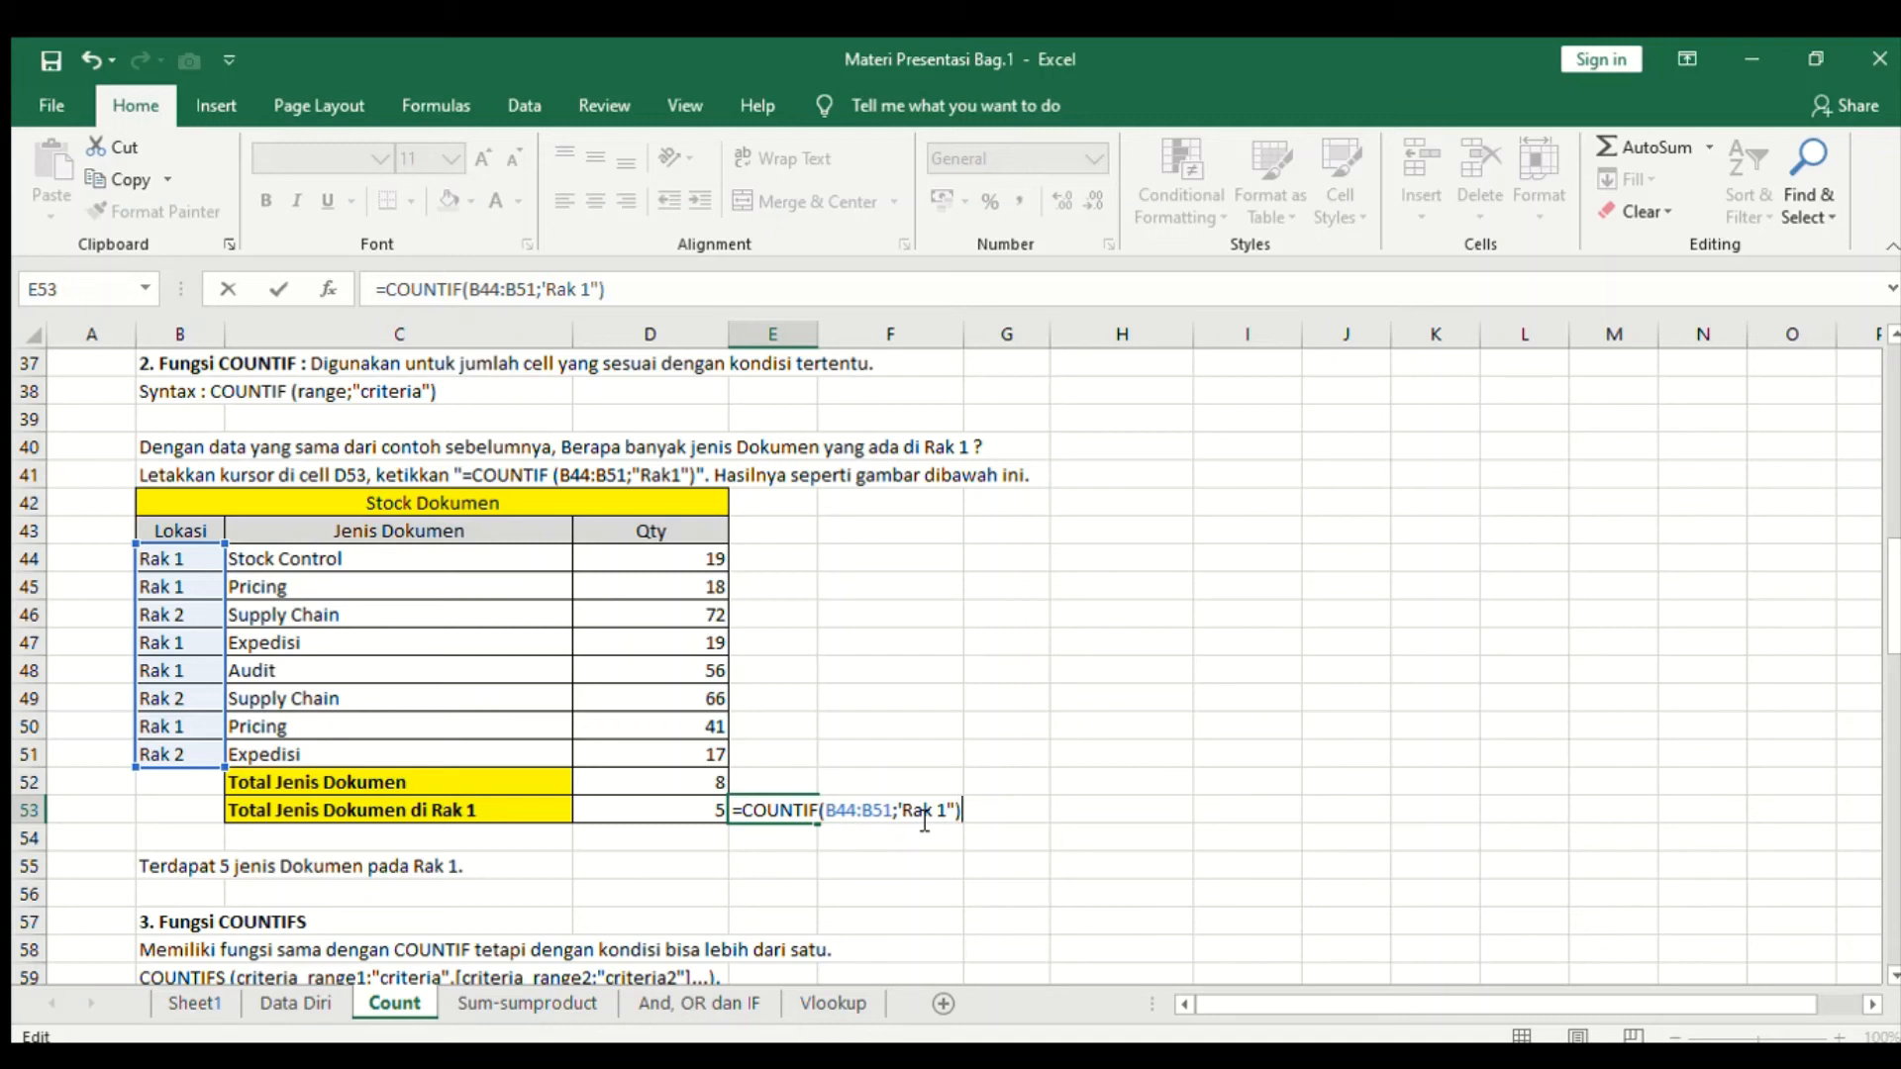
key(Return)
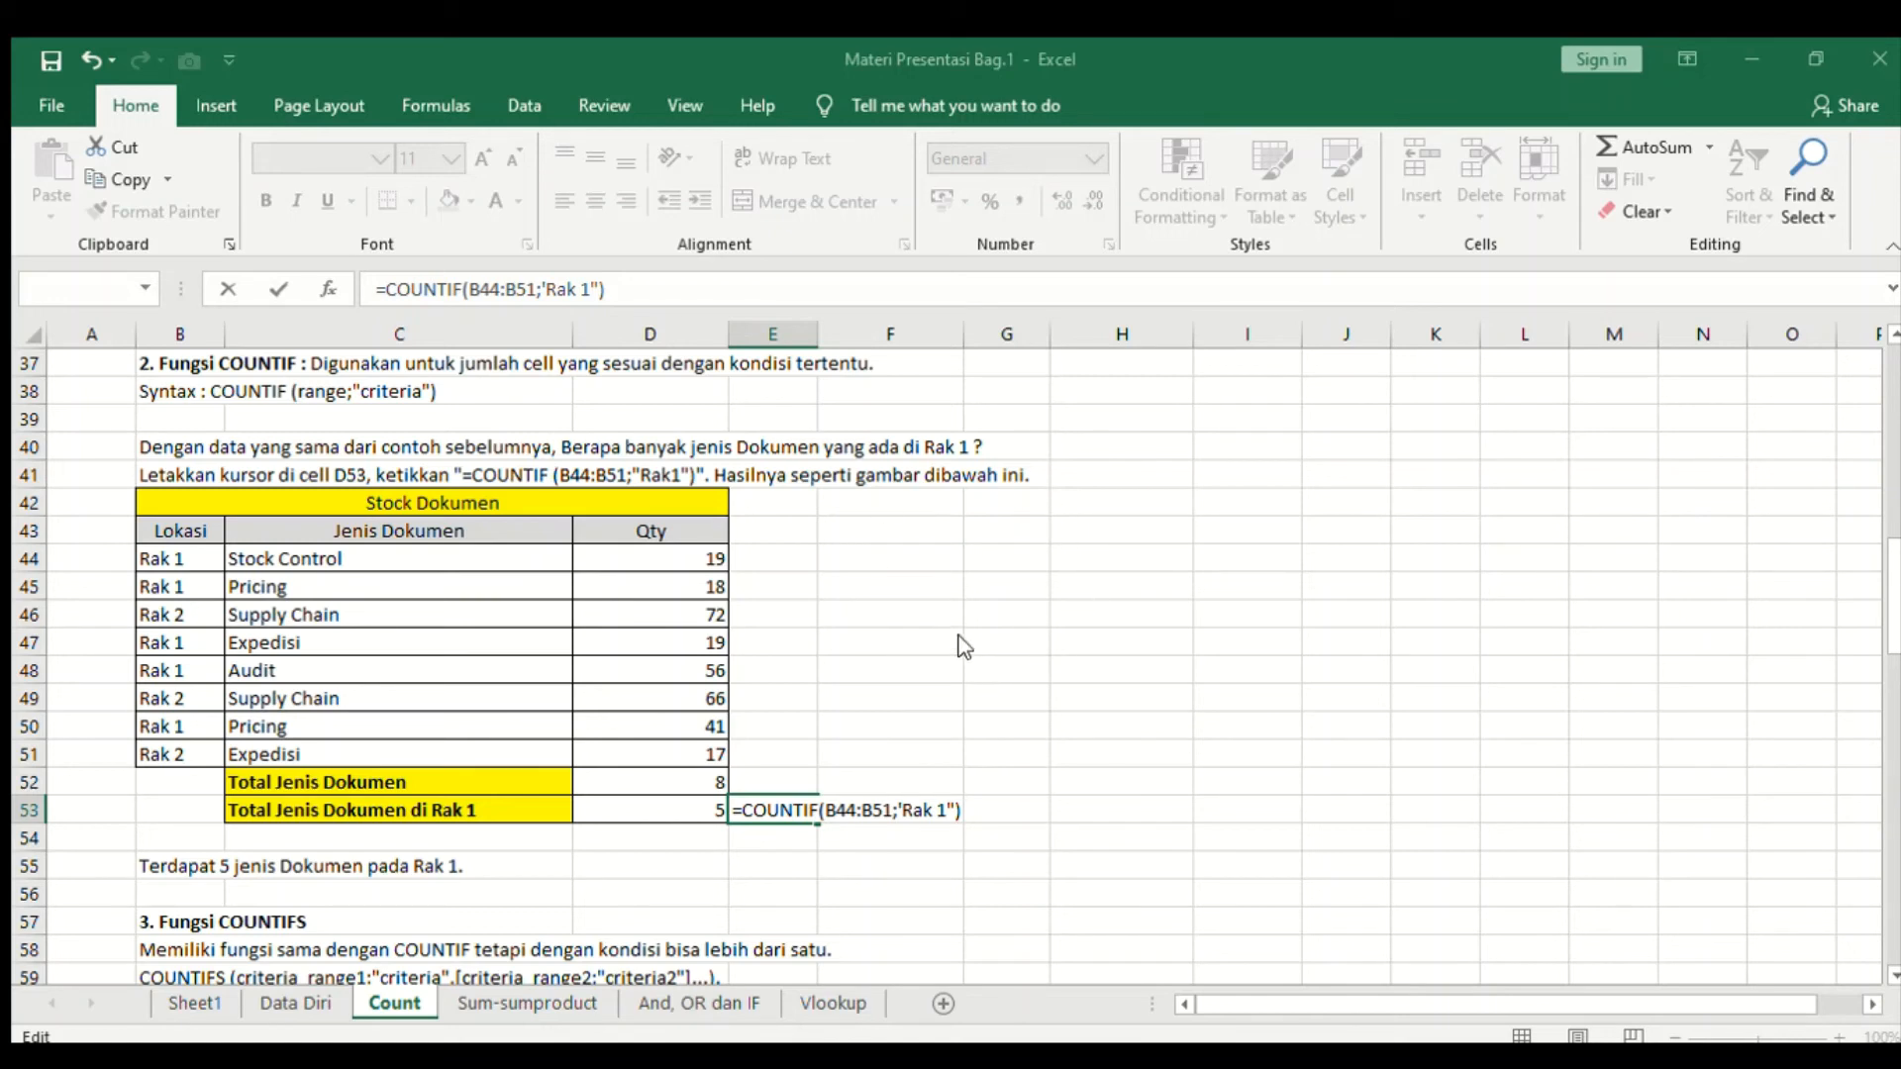
- Correct the opening quote of the Rak 1 criterion in E53's formula and confirm it
click(987, 662)
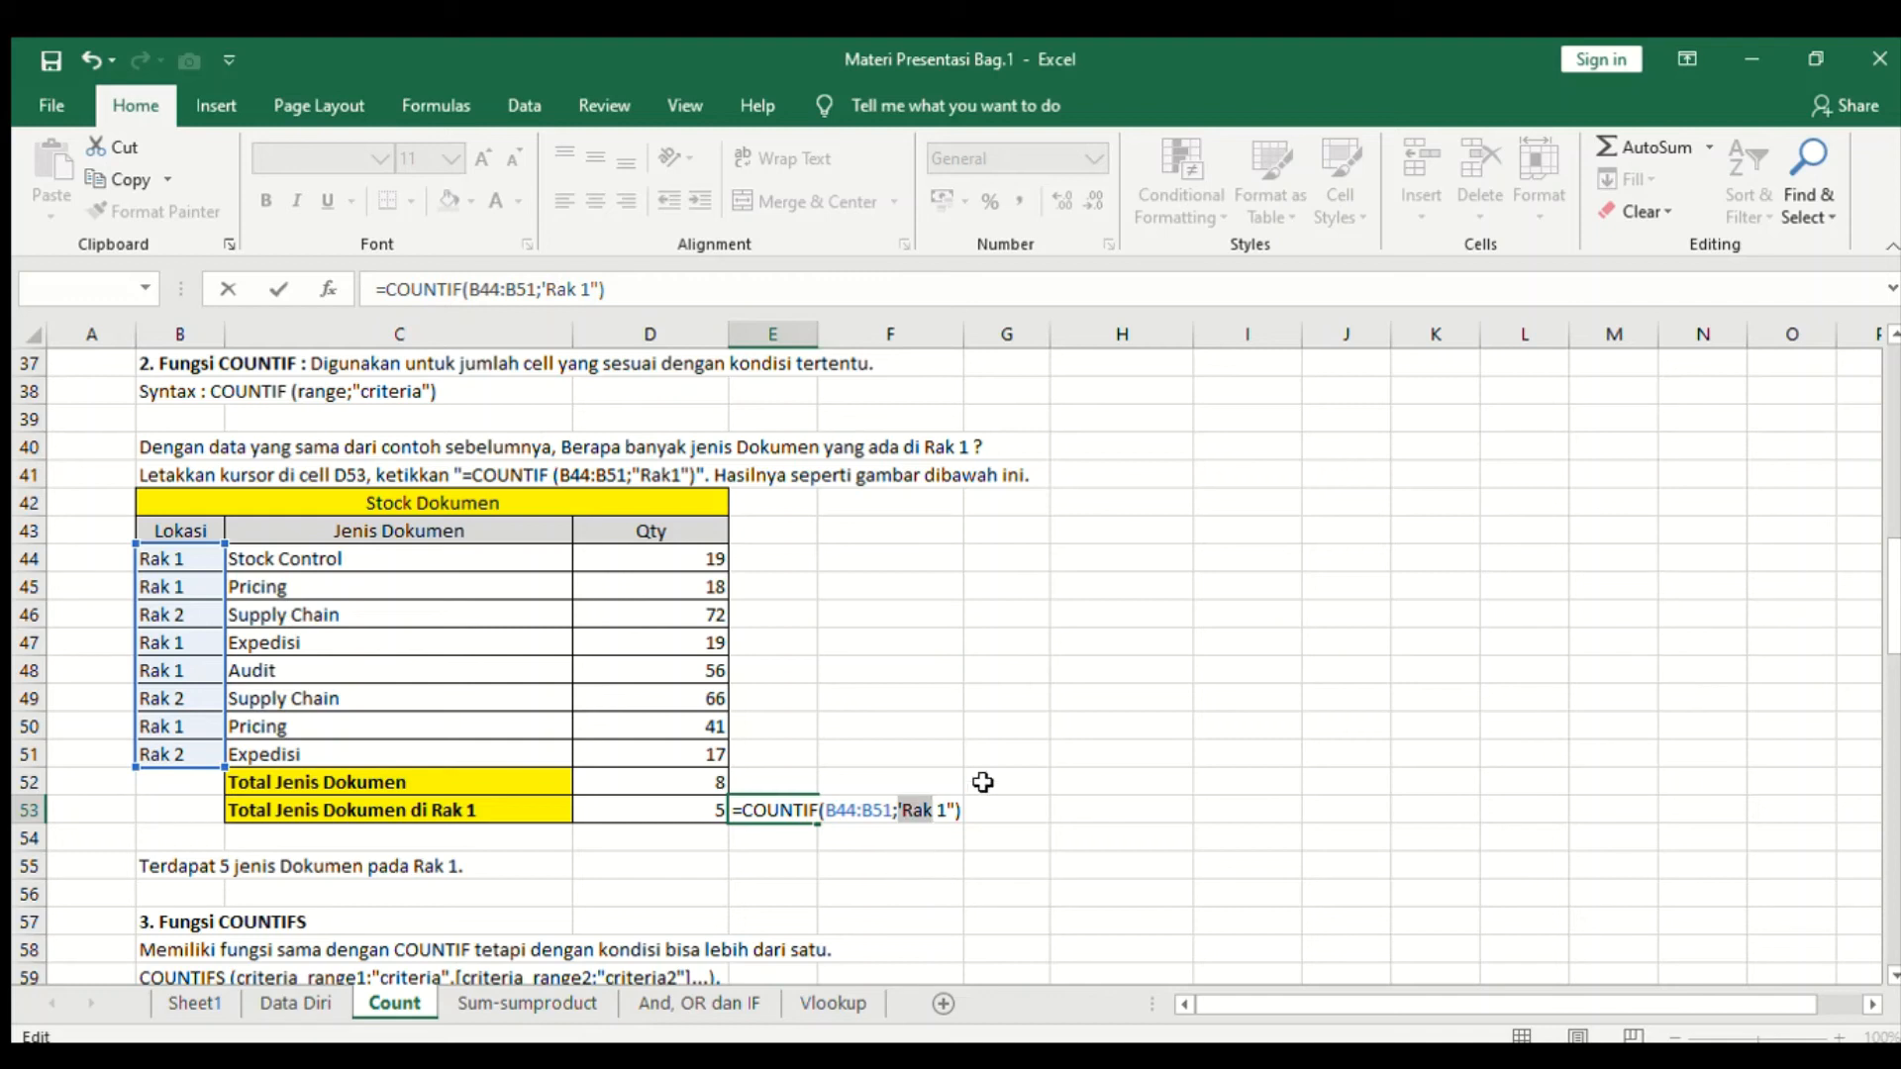
click(904, 811)
key(BackSpace)
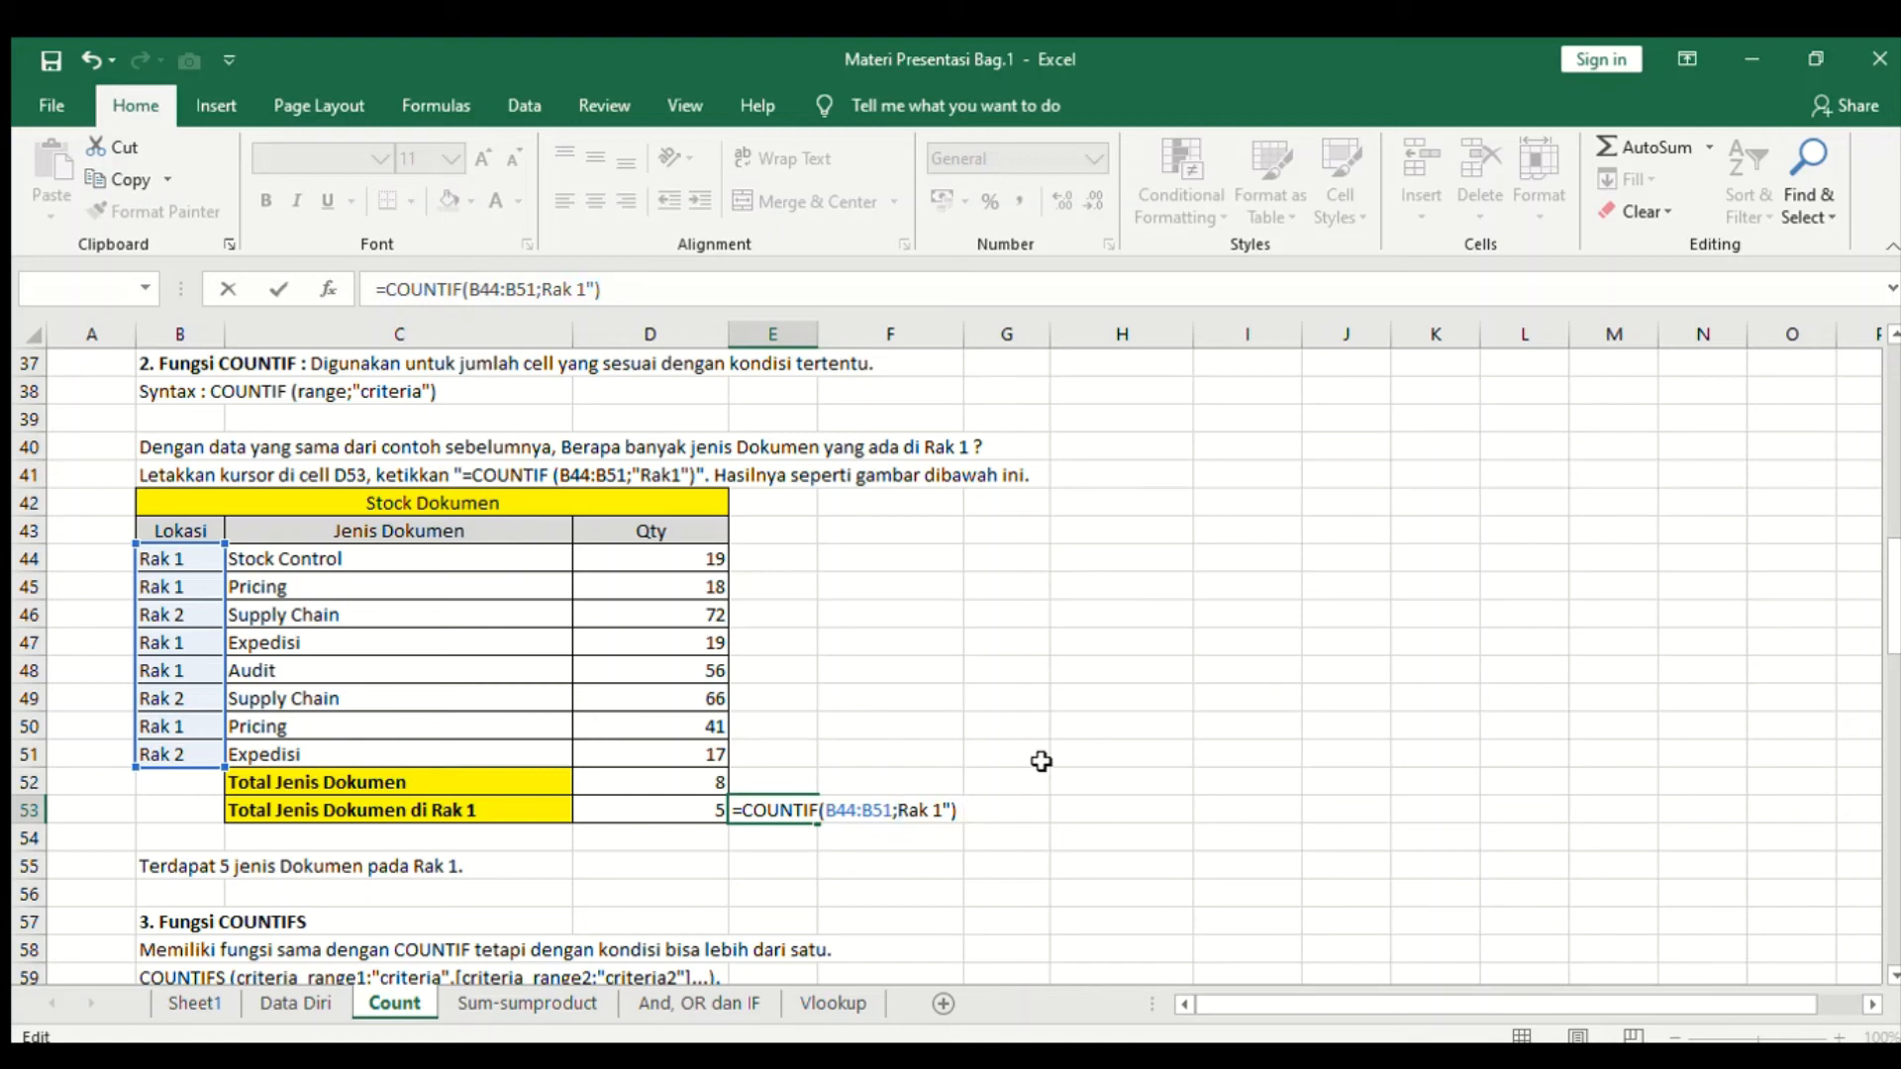
text(")
key(Return)
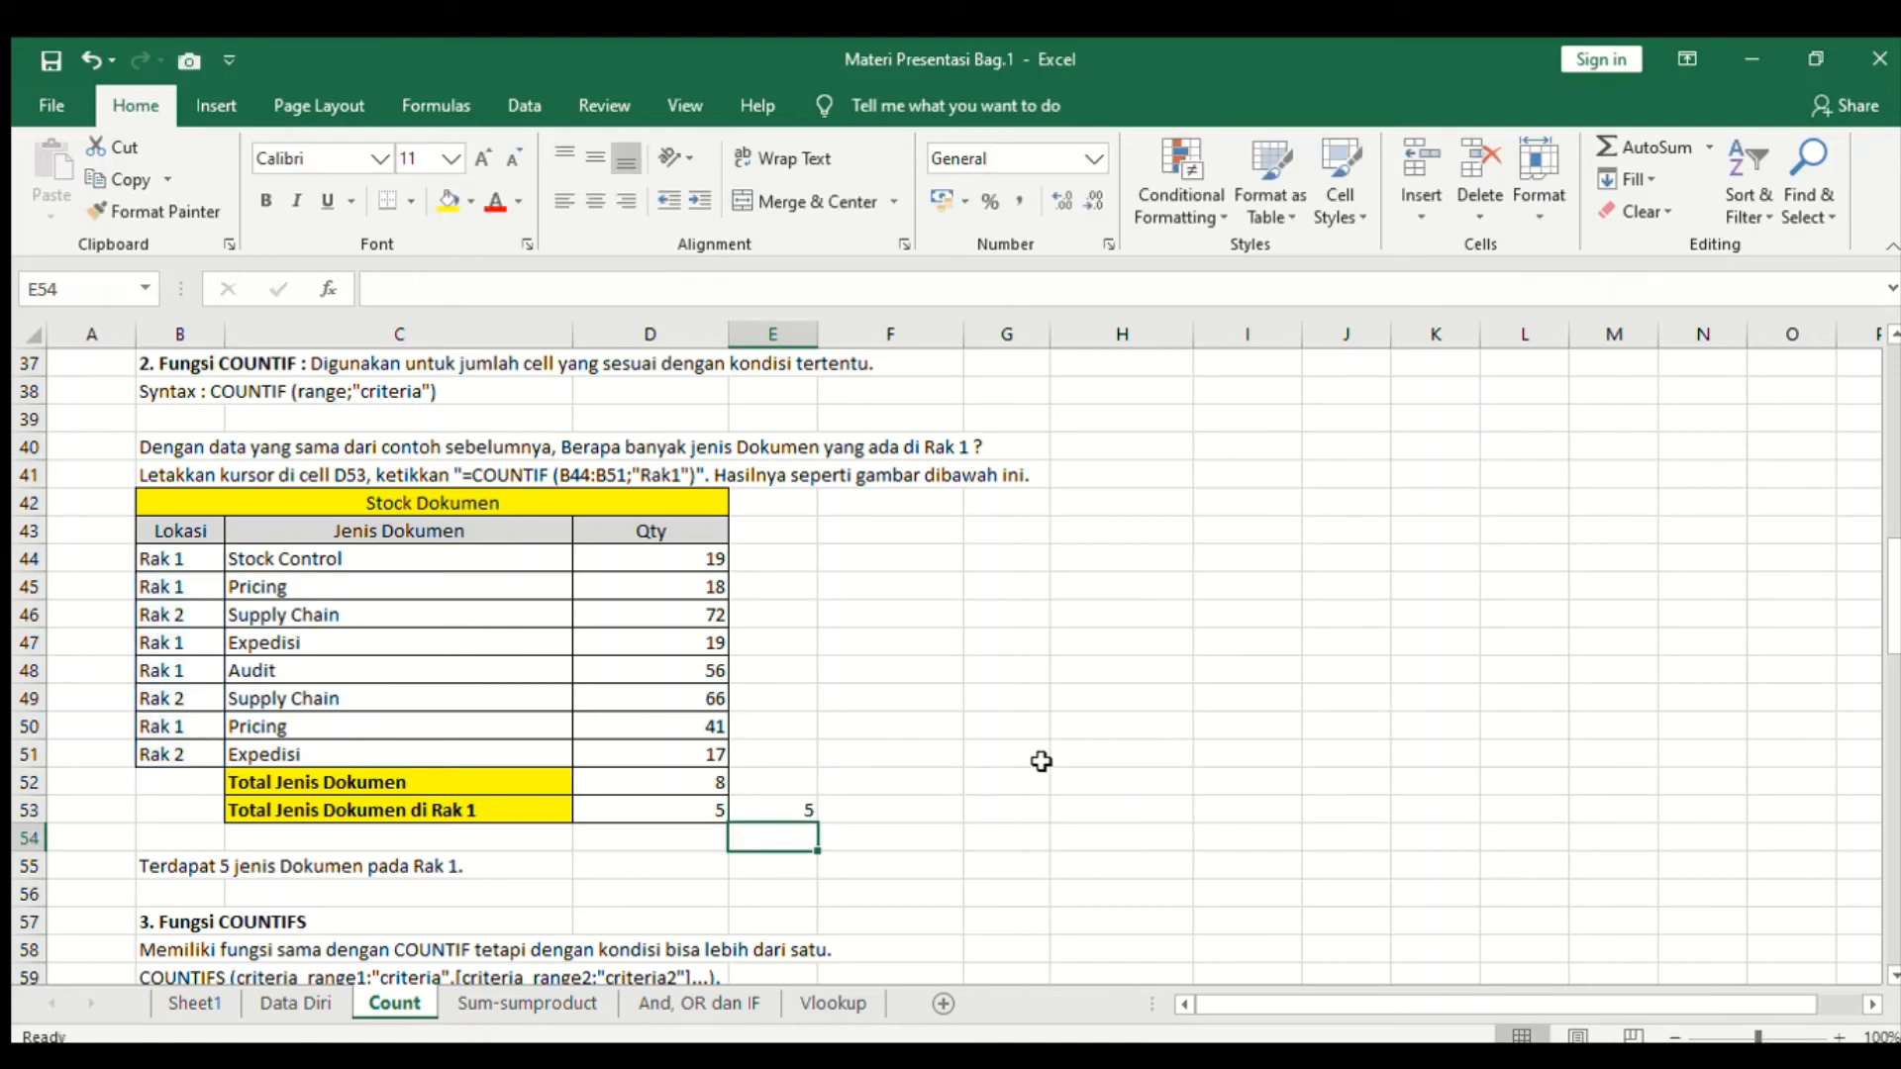
- Check the E53 result against the Rak 1 rows of the Lokasi column
click(782, 812)
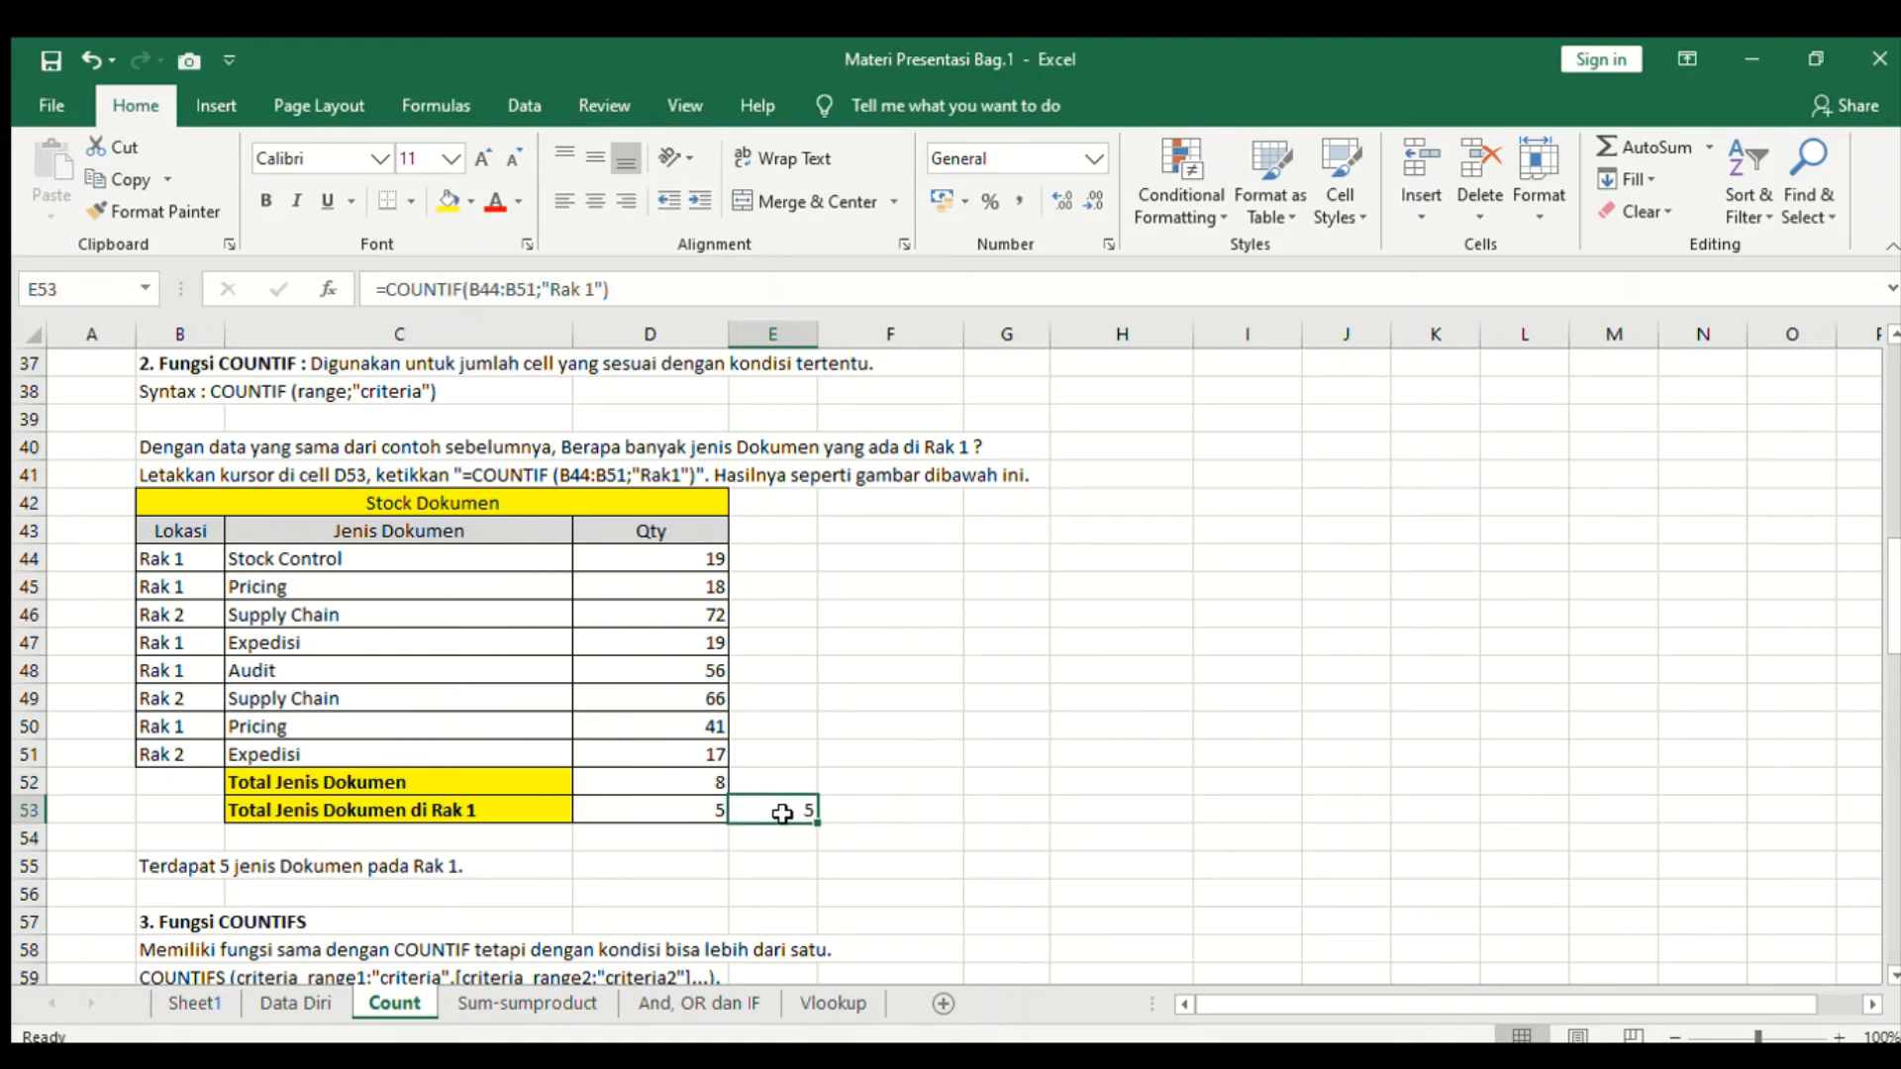
click(198, 561)
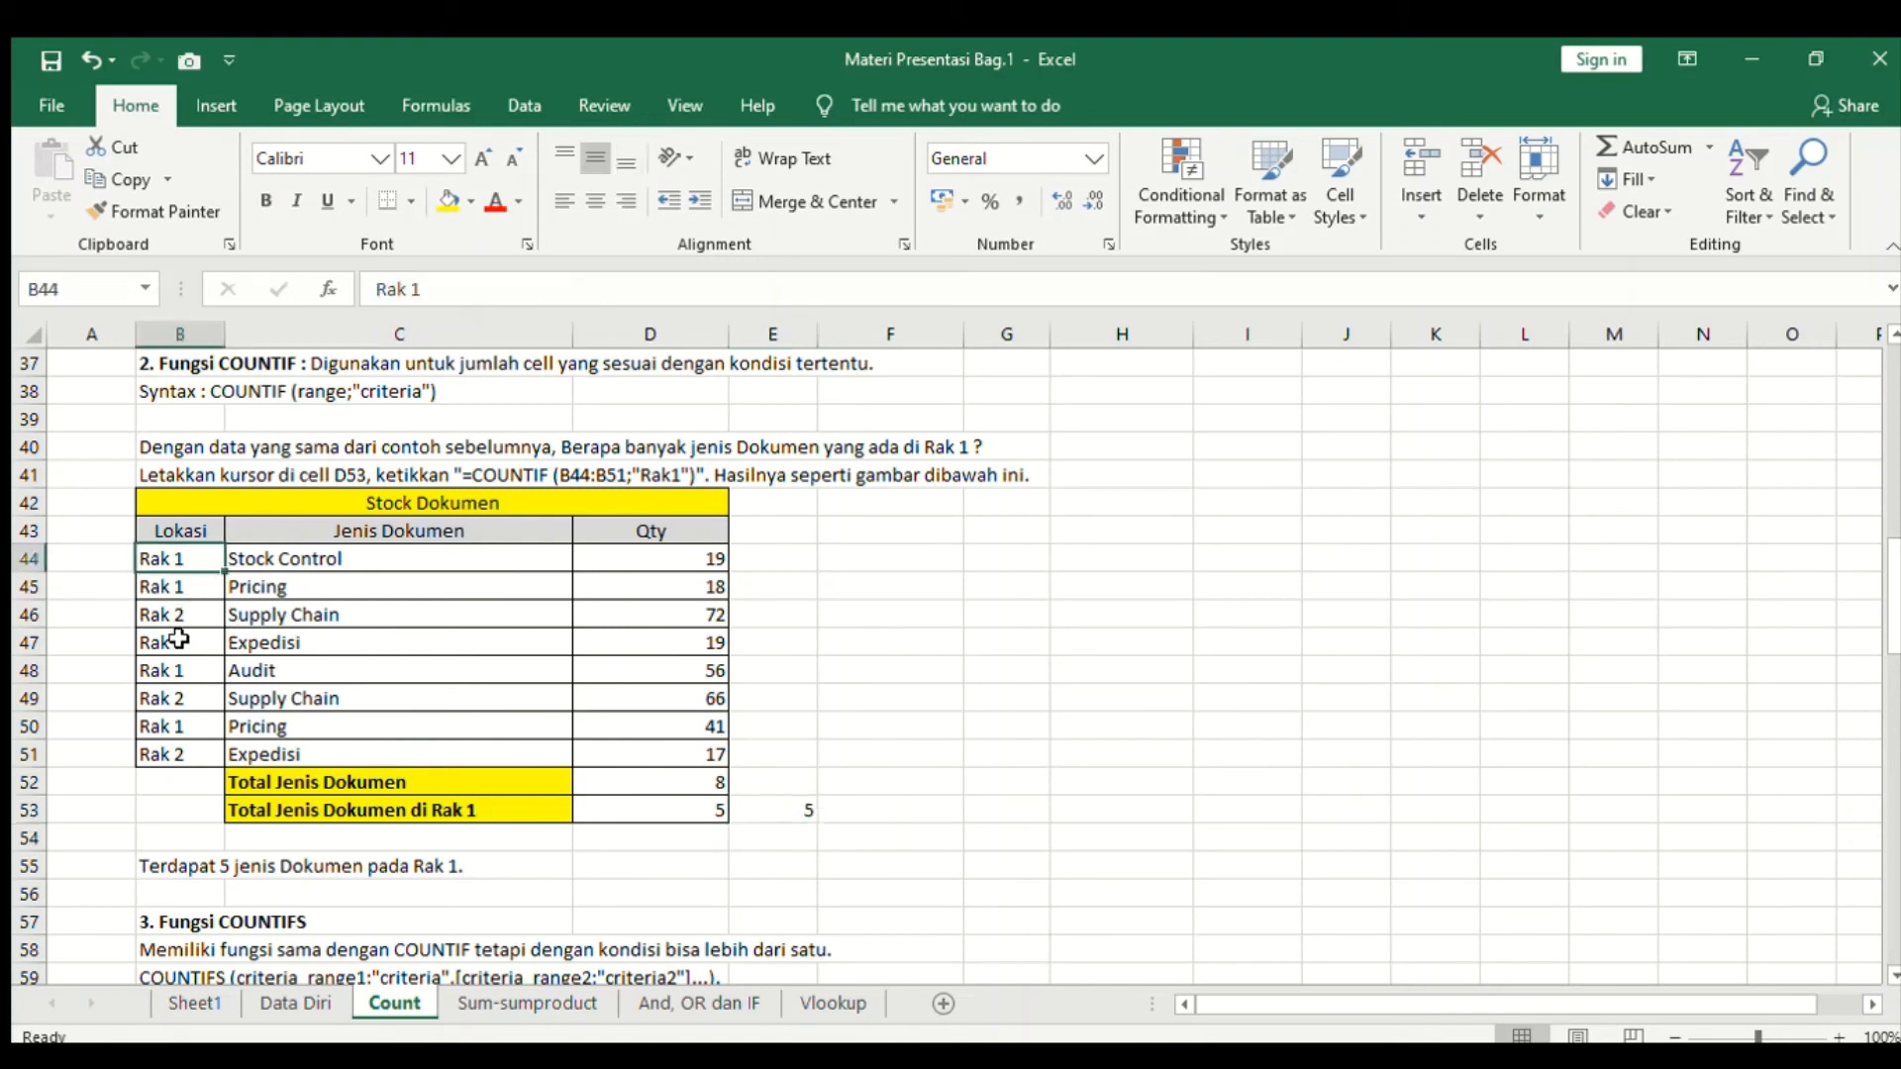
click(188, 589)
click(189, 641)
click(187, 672)
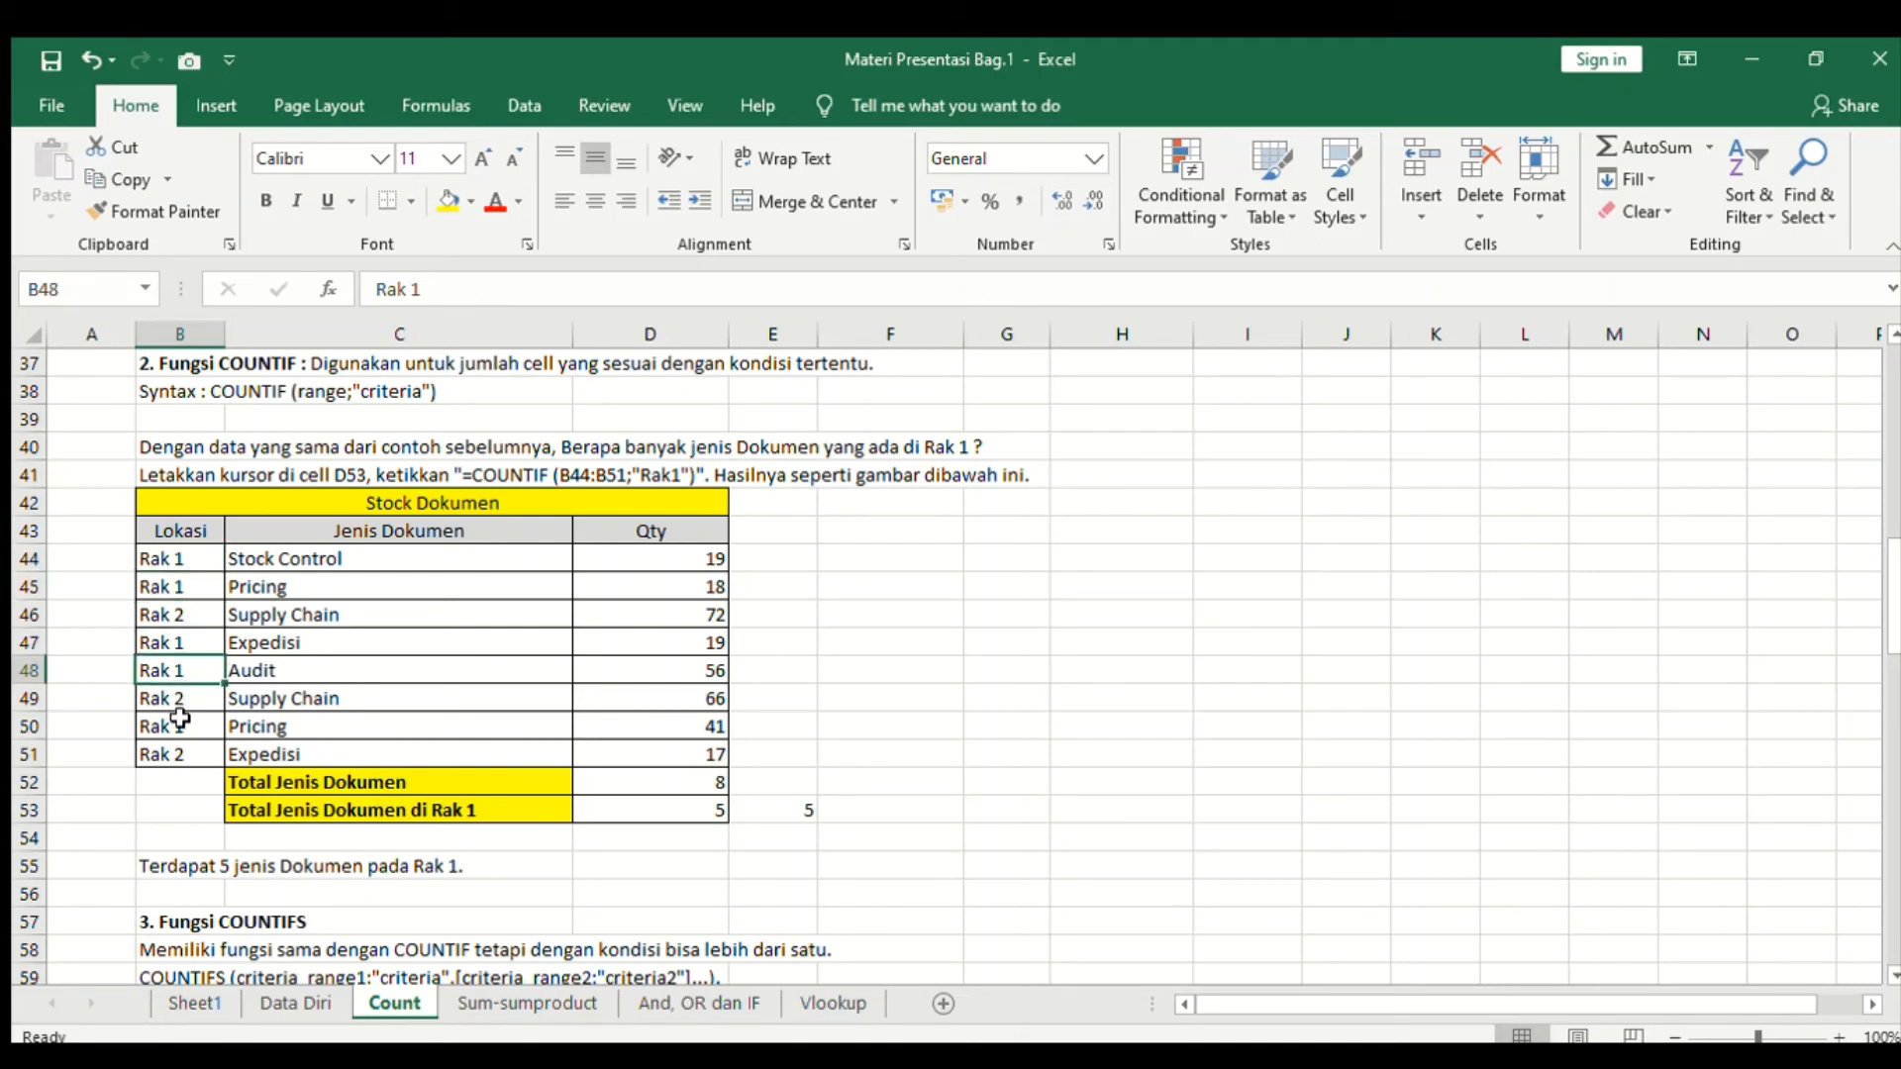
click(179, 727)
click(803, 827)
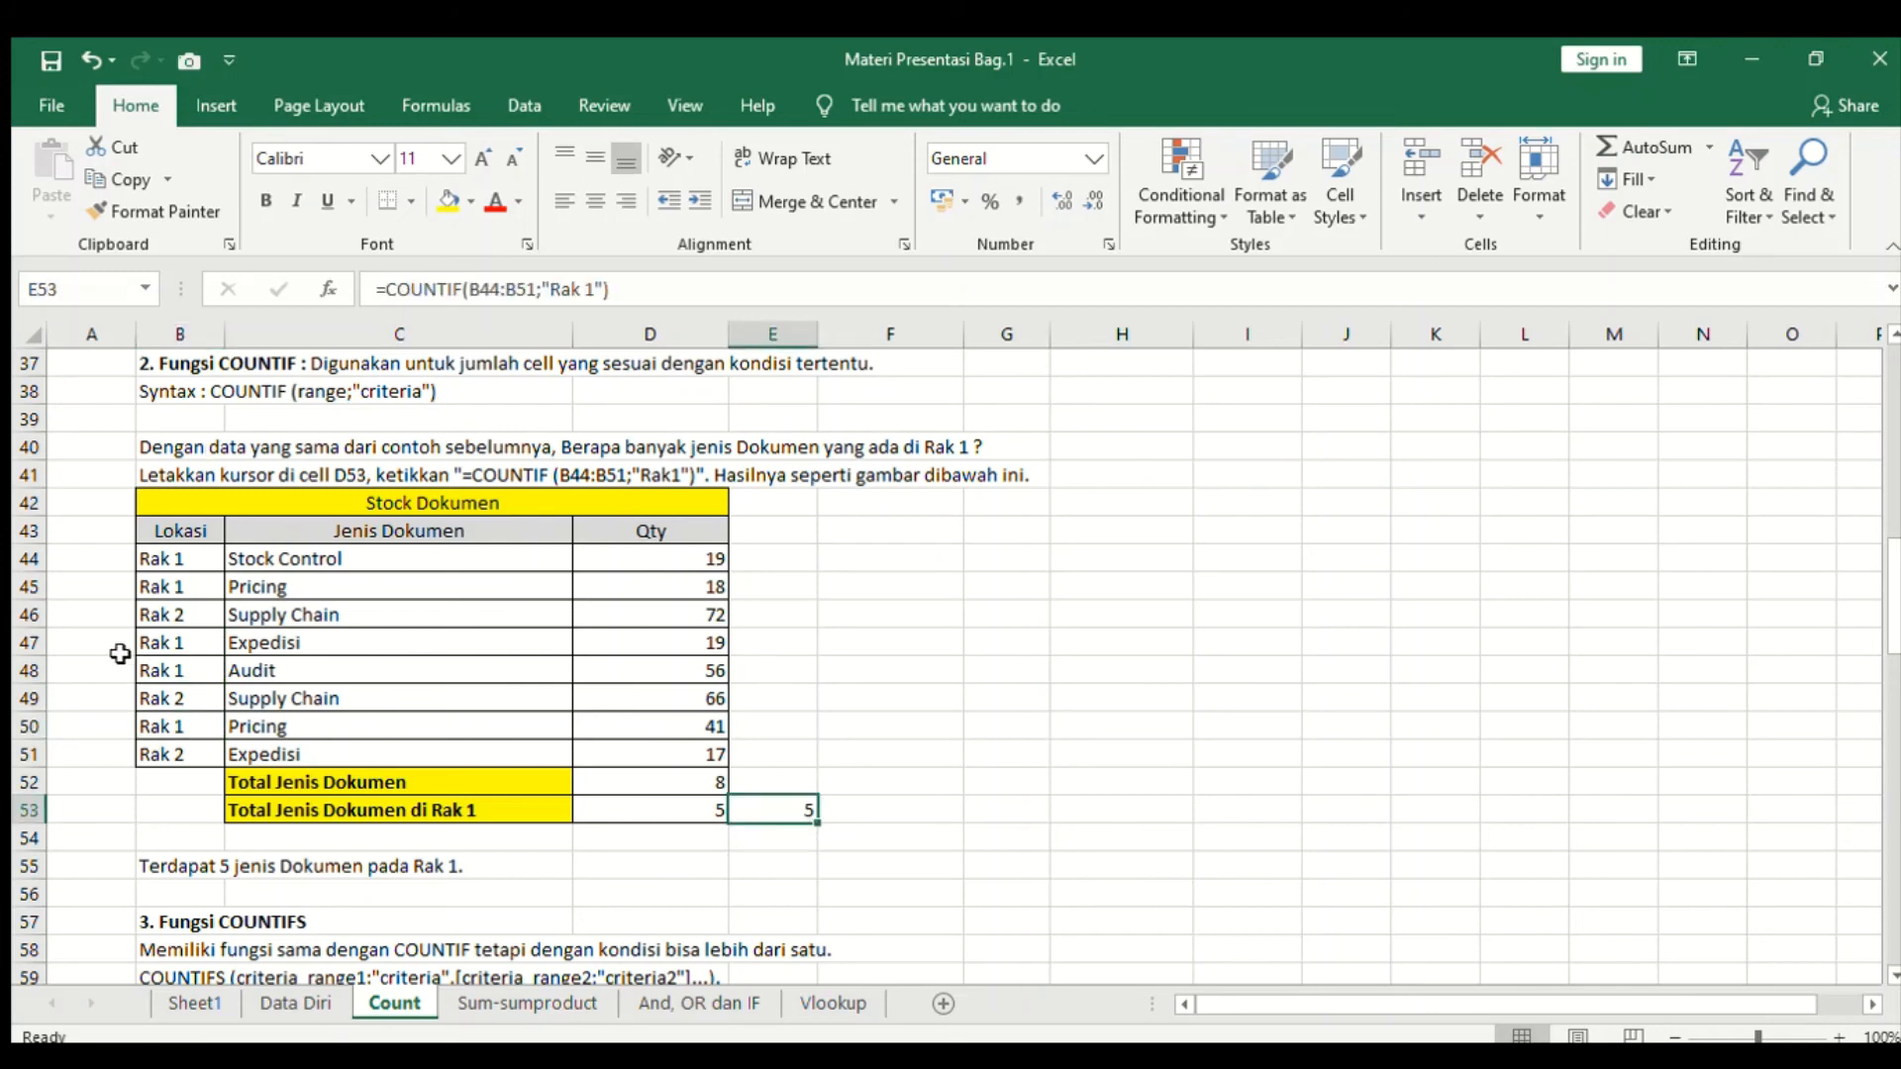
drag(174, 559, 178, 755)
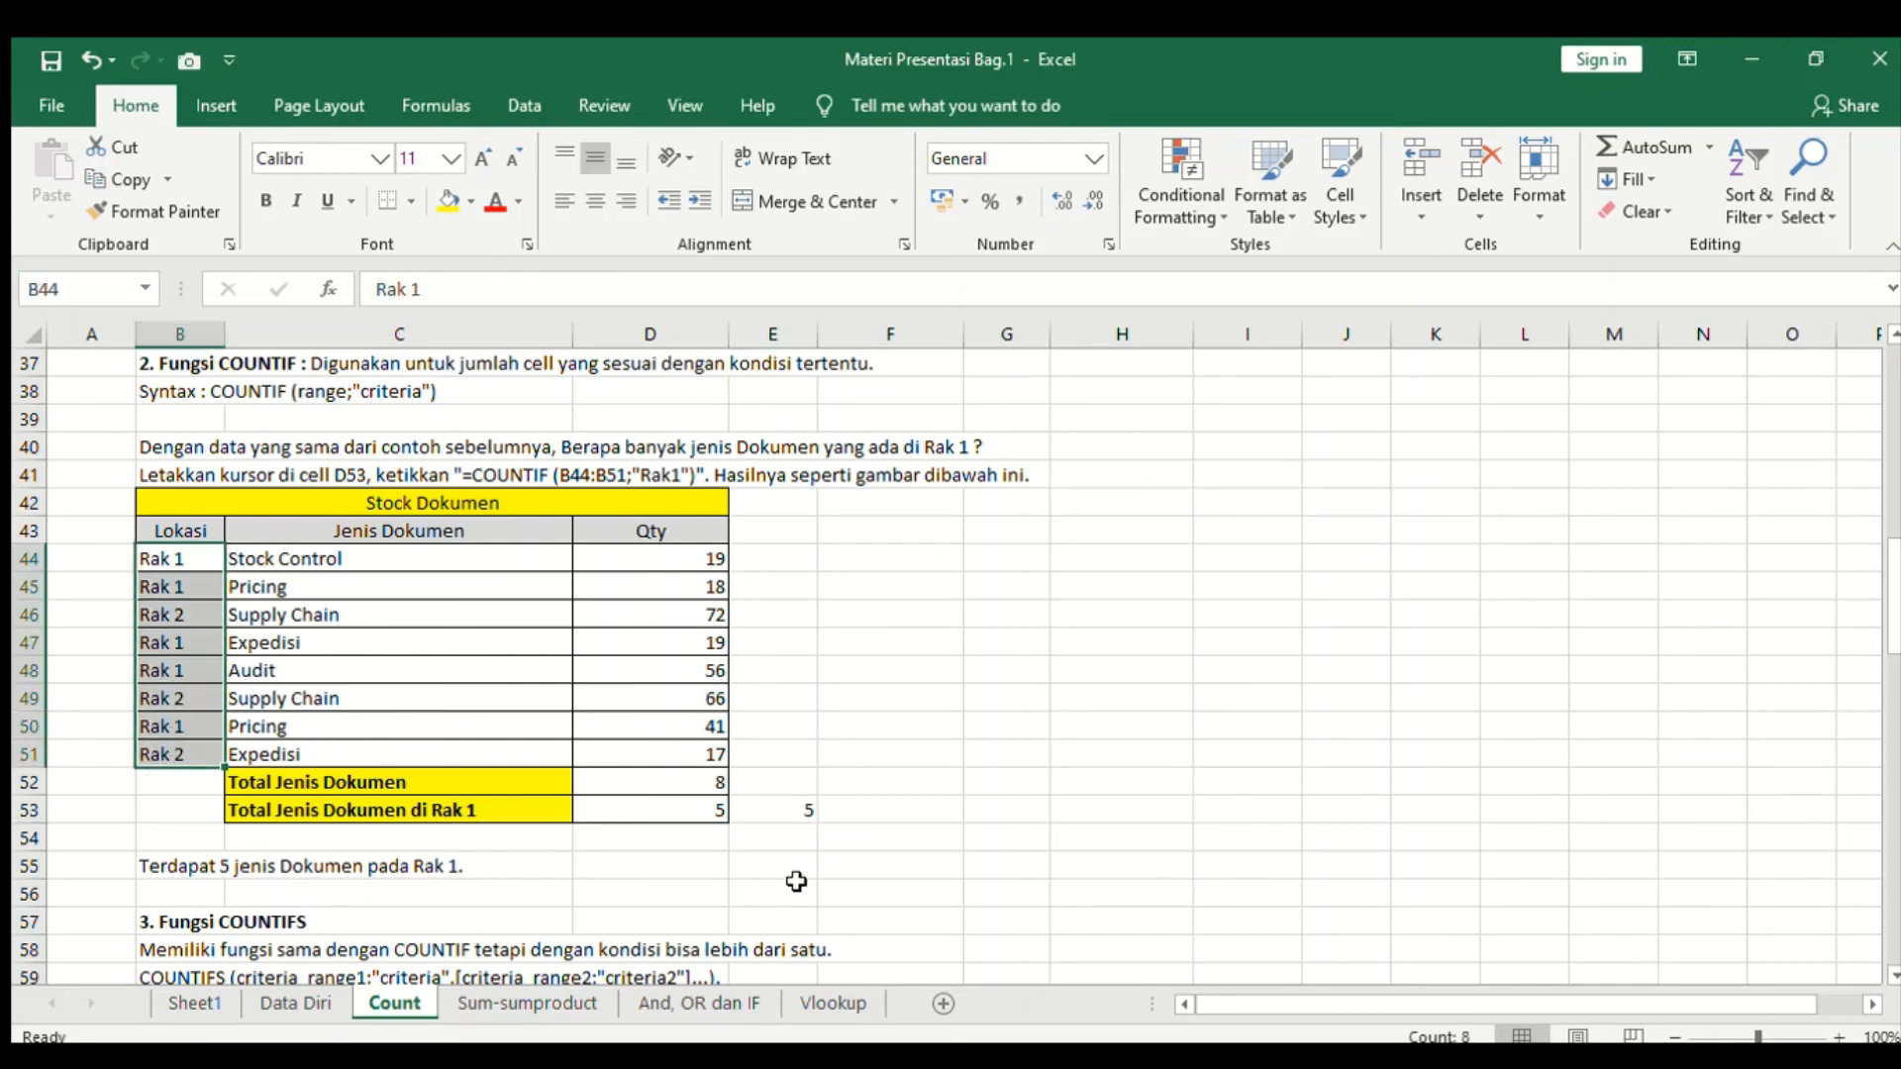
- Change the criterion of E53's COUNTIF formula to "Rak 2"
click(792, 818)
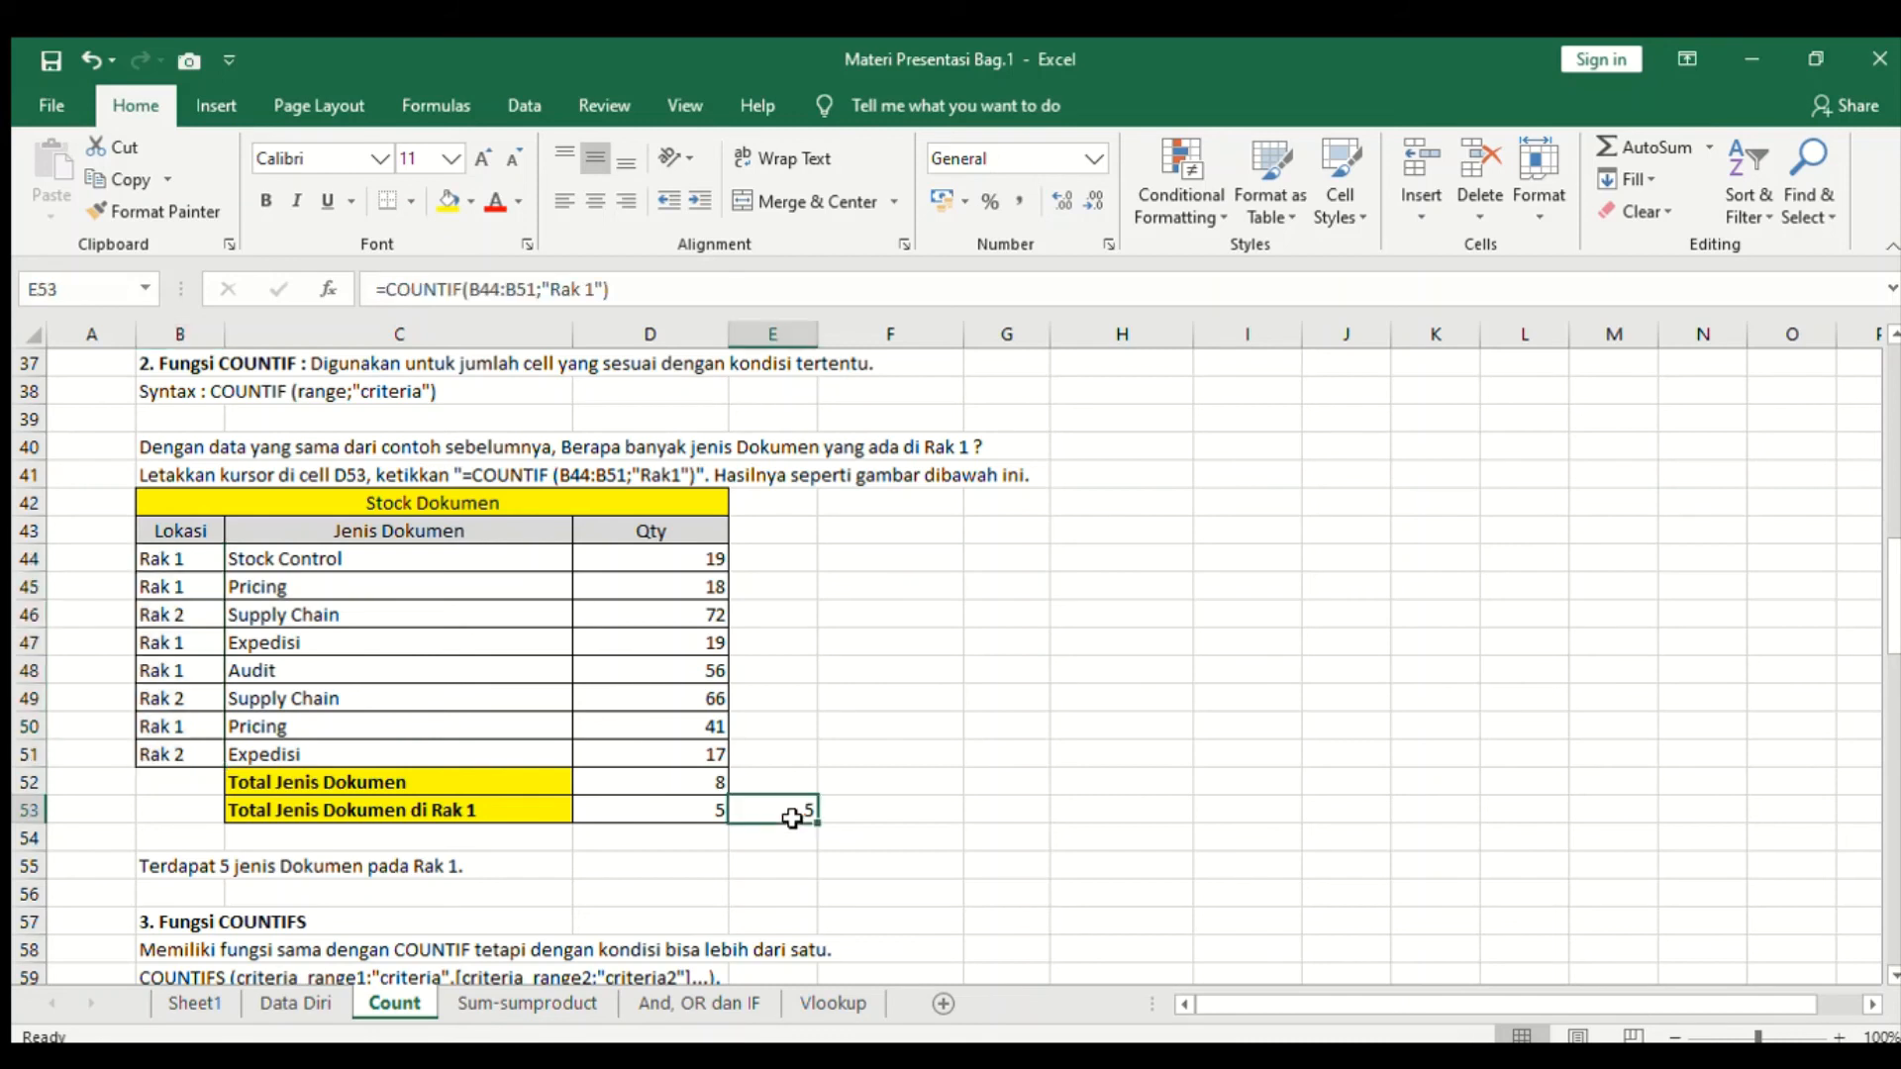
click(594, 290)
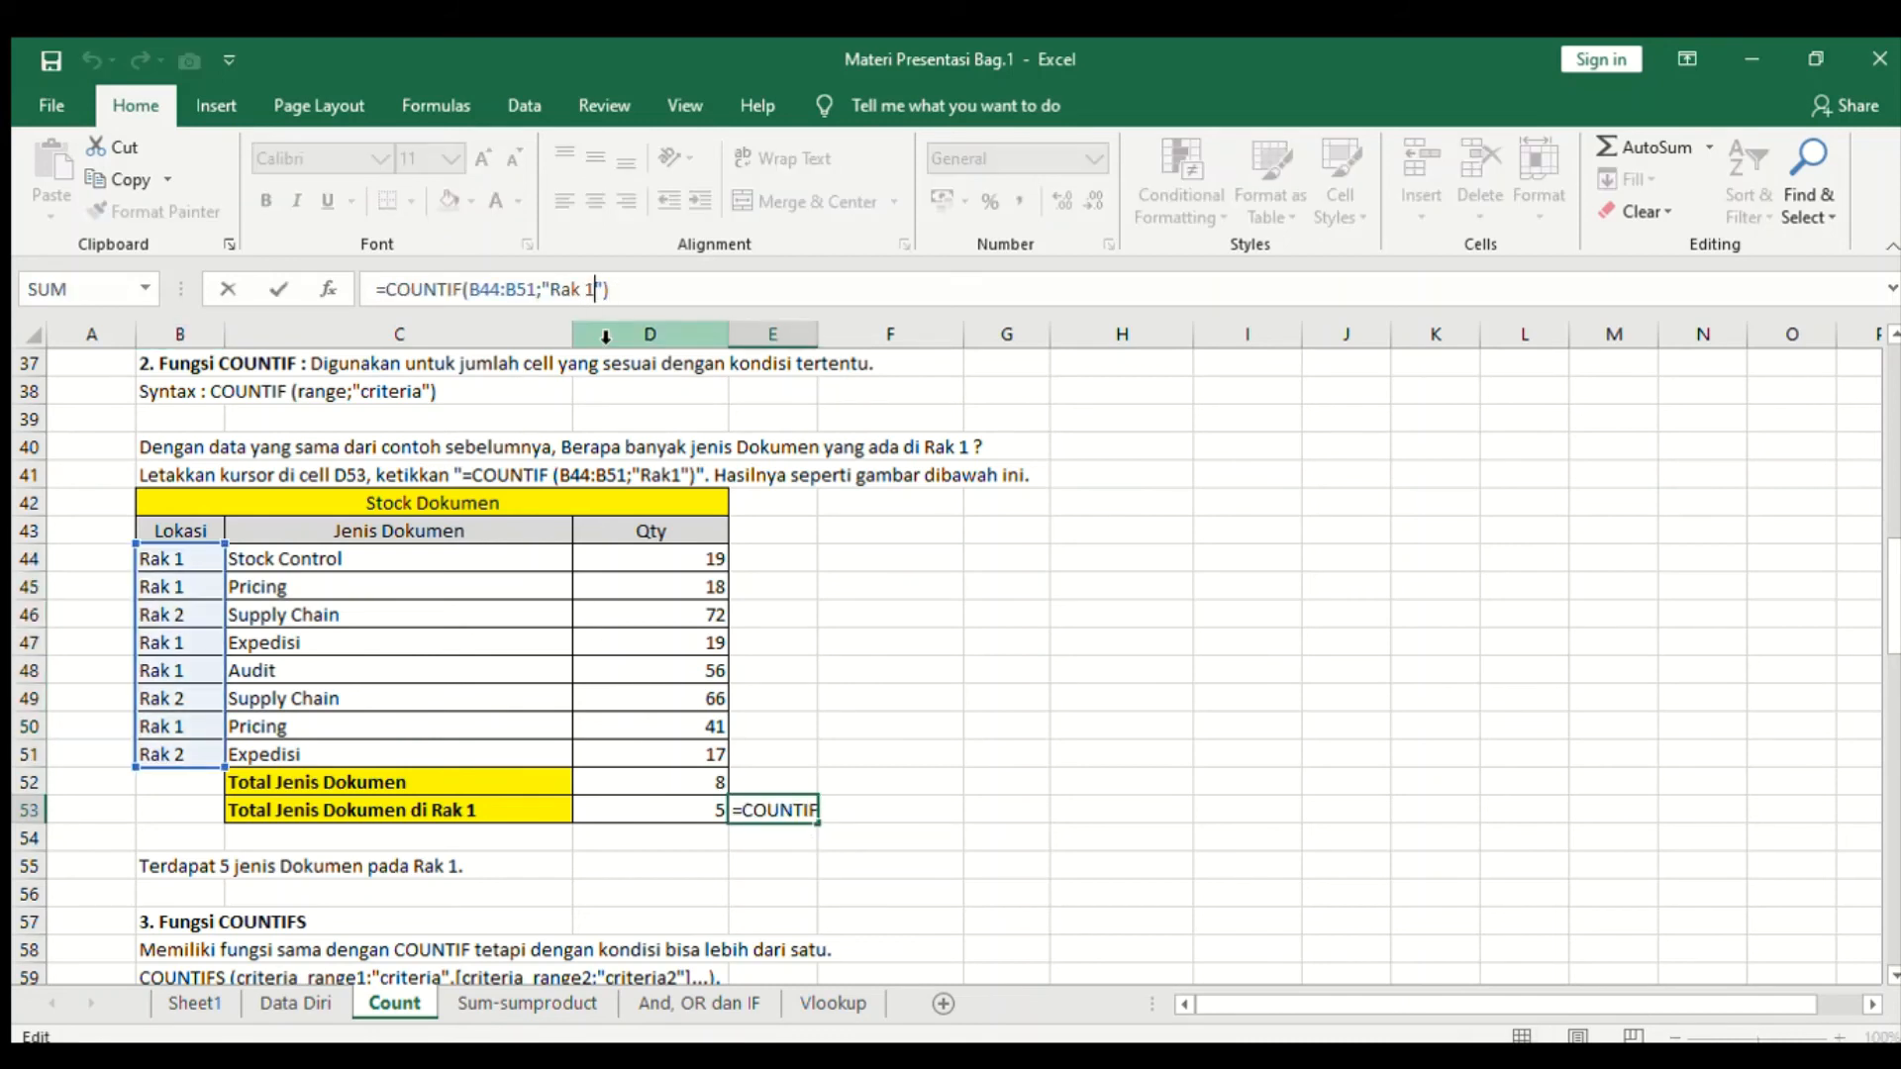
key(BackSpace)
text(2)
key(Return)
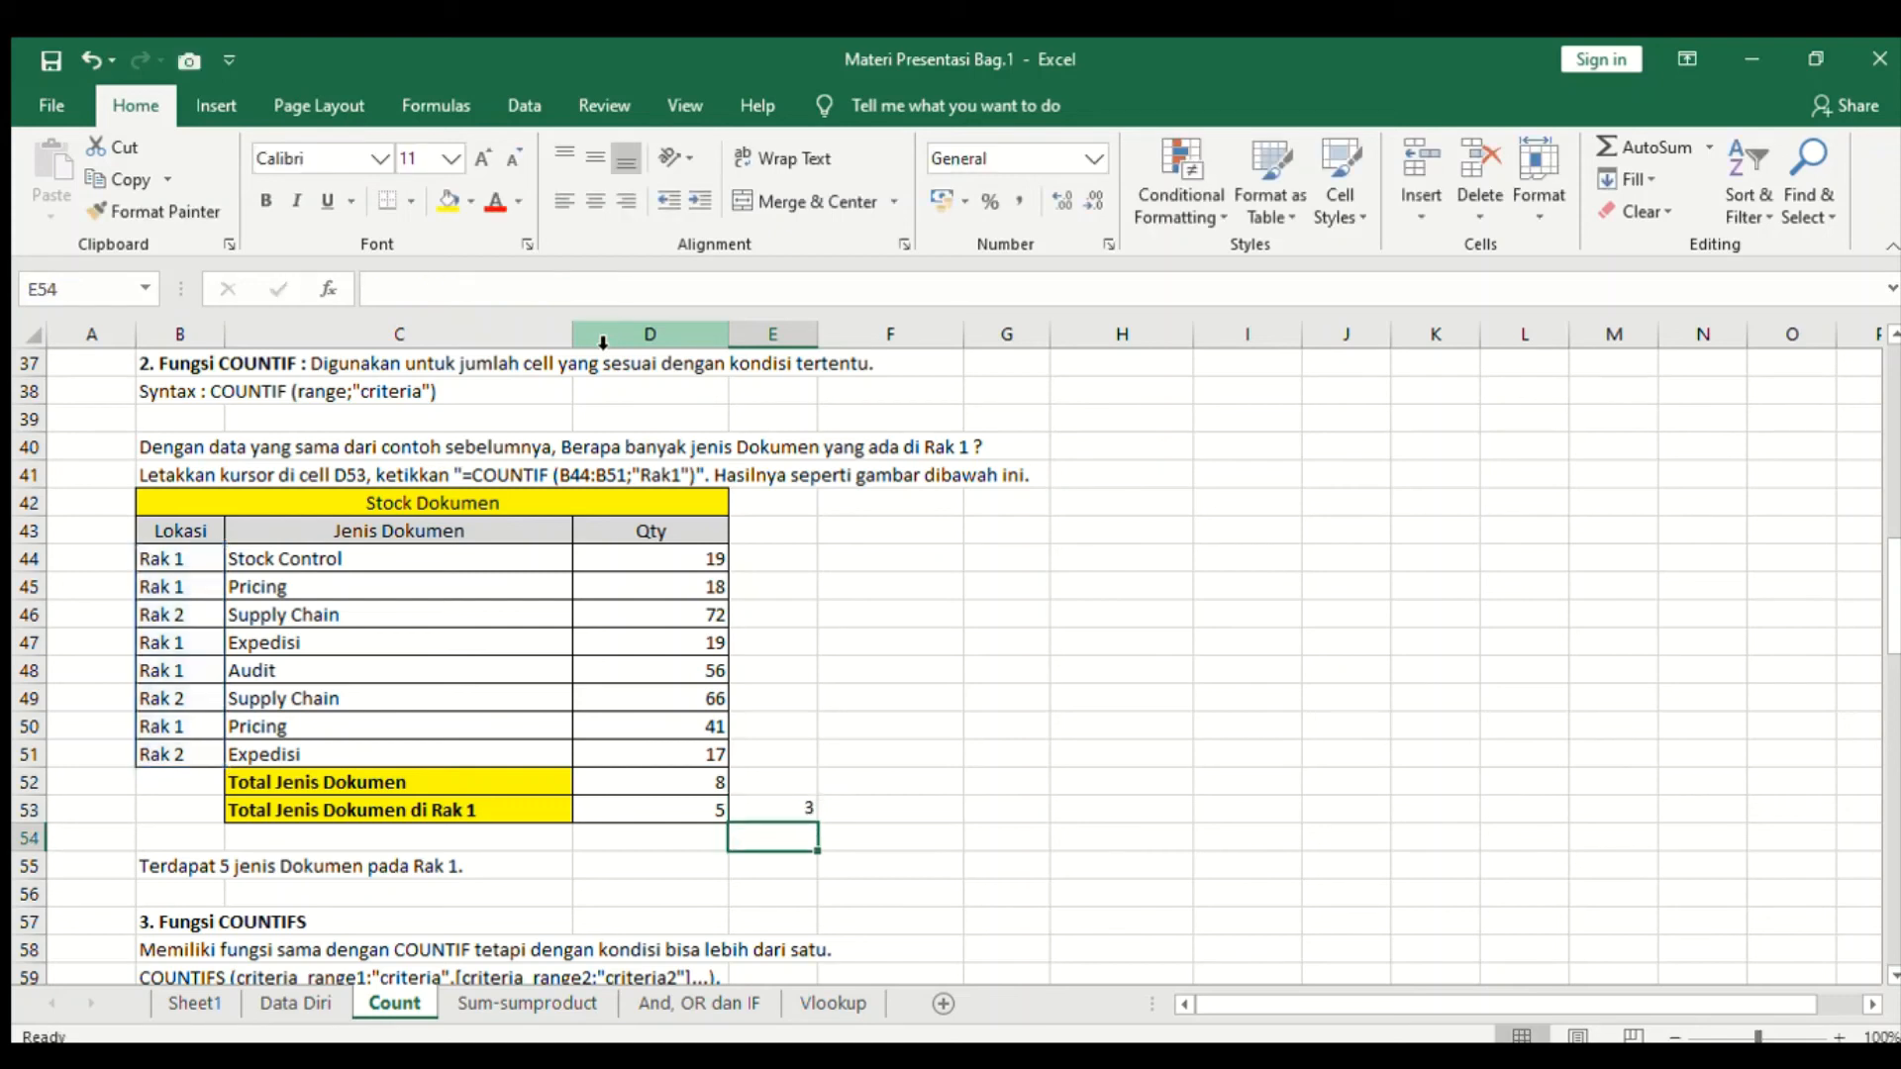
- Check the E53 result against the Rak 2 rows of the Lokasi column
click(188, 616)
click(187, 705)
click(179, 755)
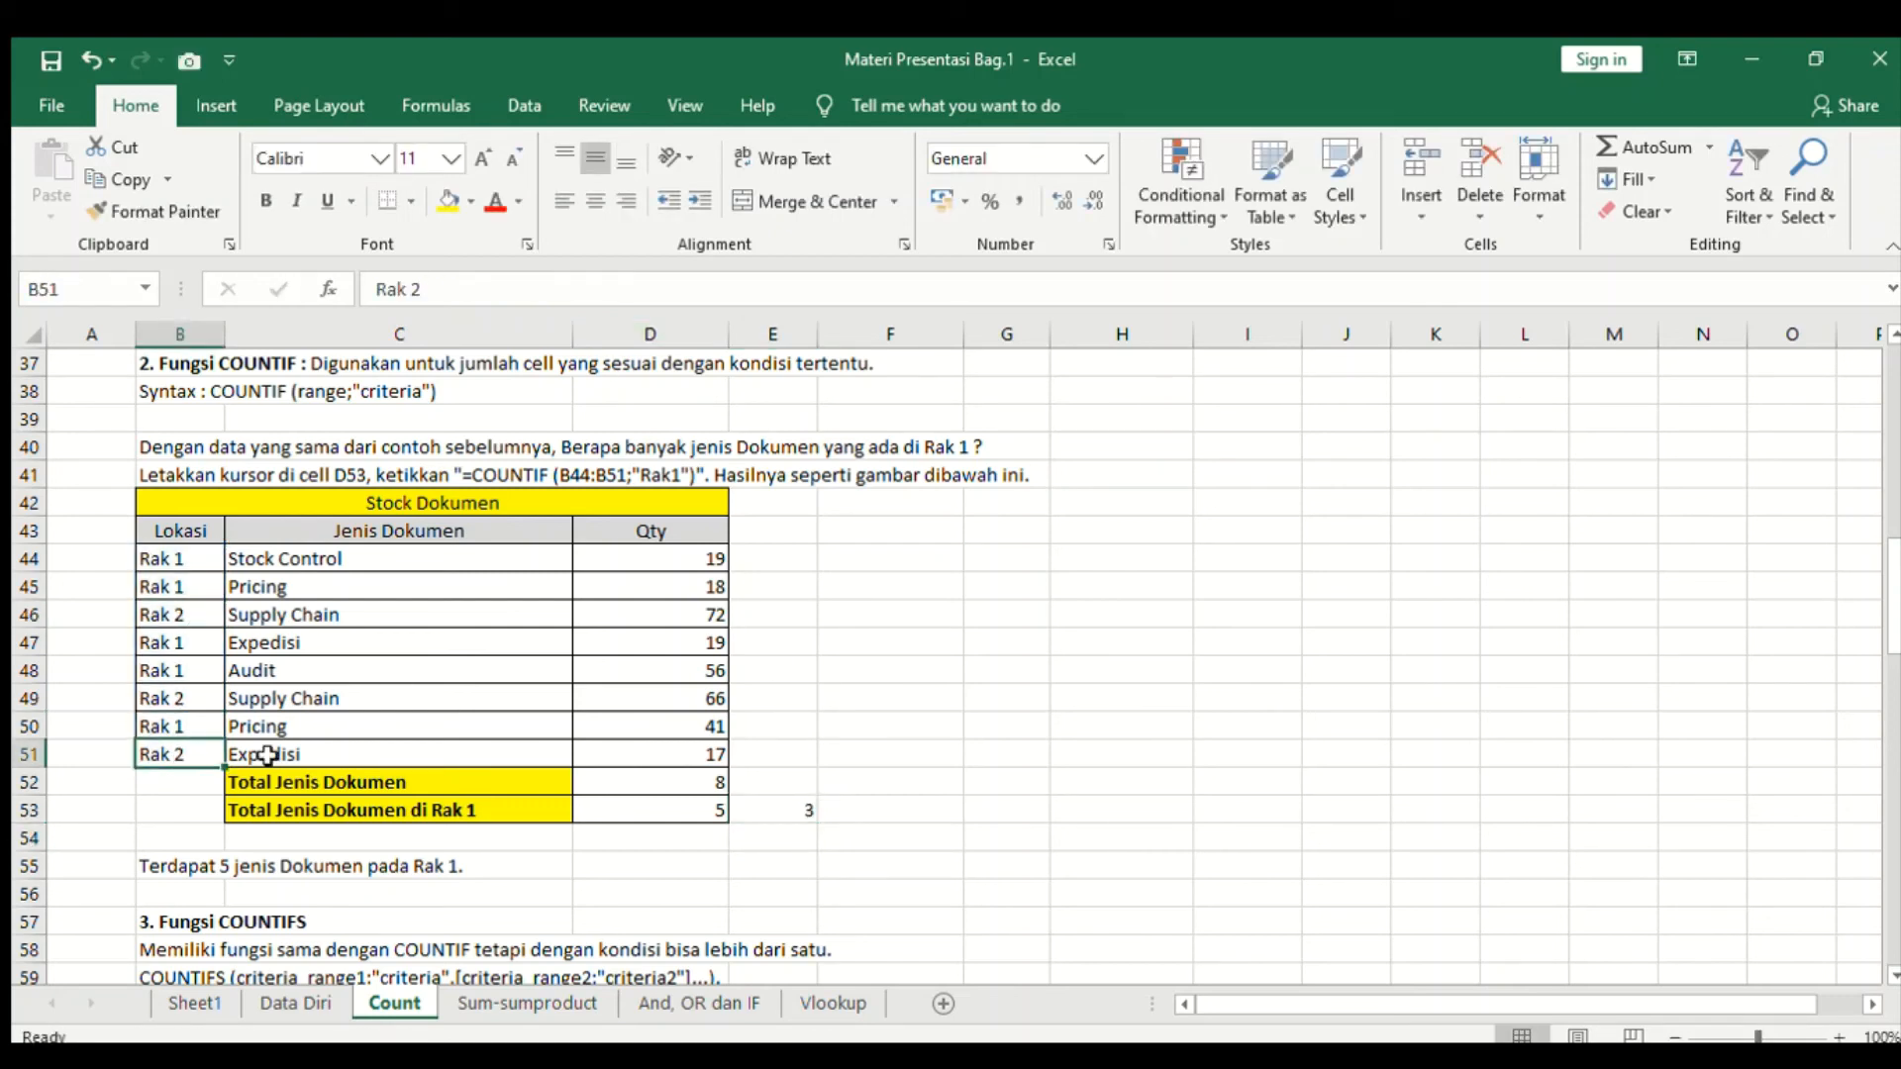
click(785, 812)
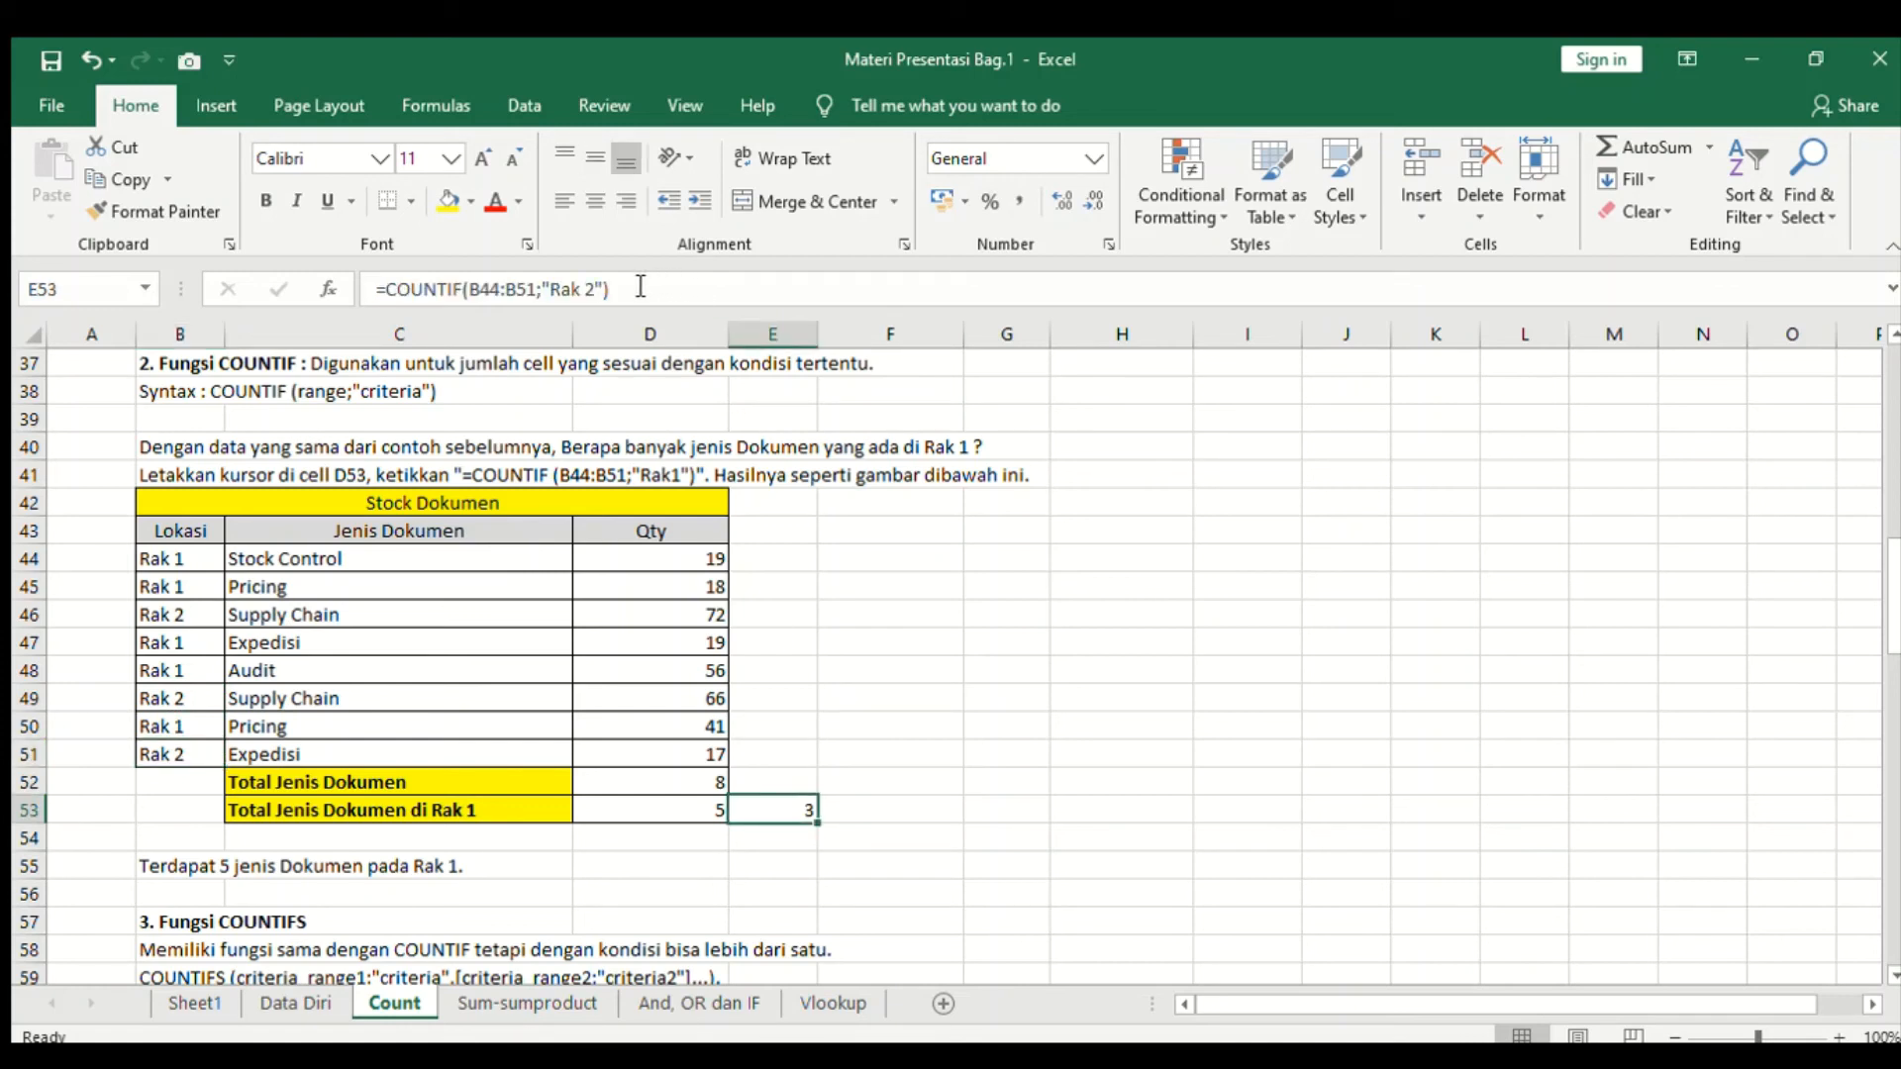
- Try a comma instead of the semicolon separator in E53's COUNTIF formula, then restore the semicolon
click(546, 295)
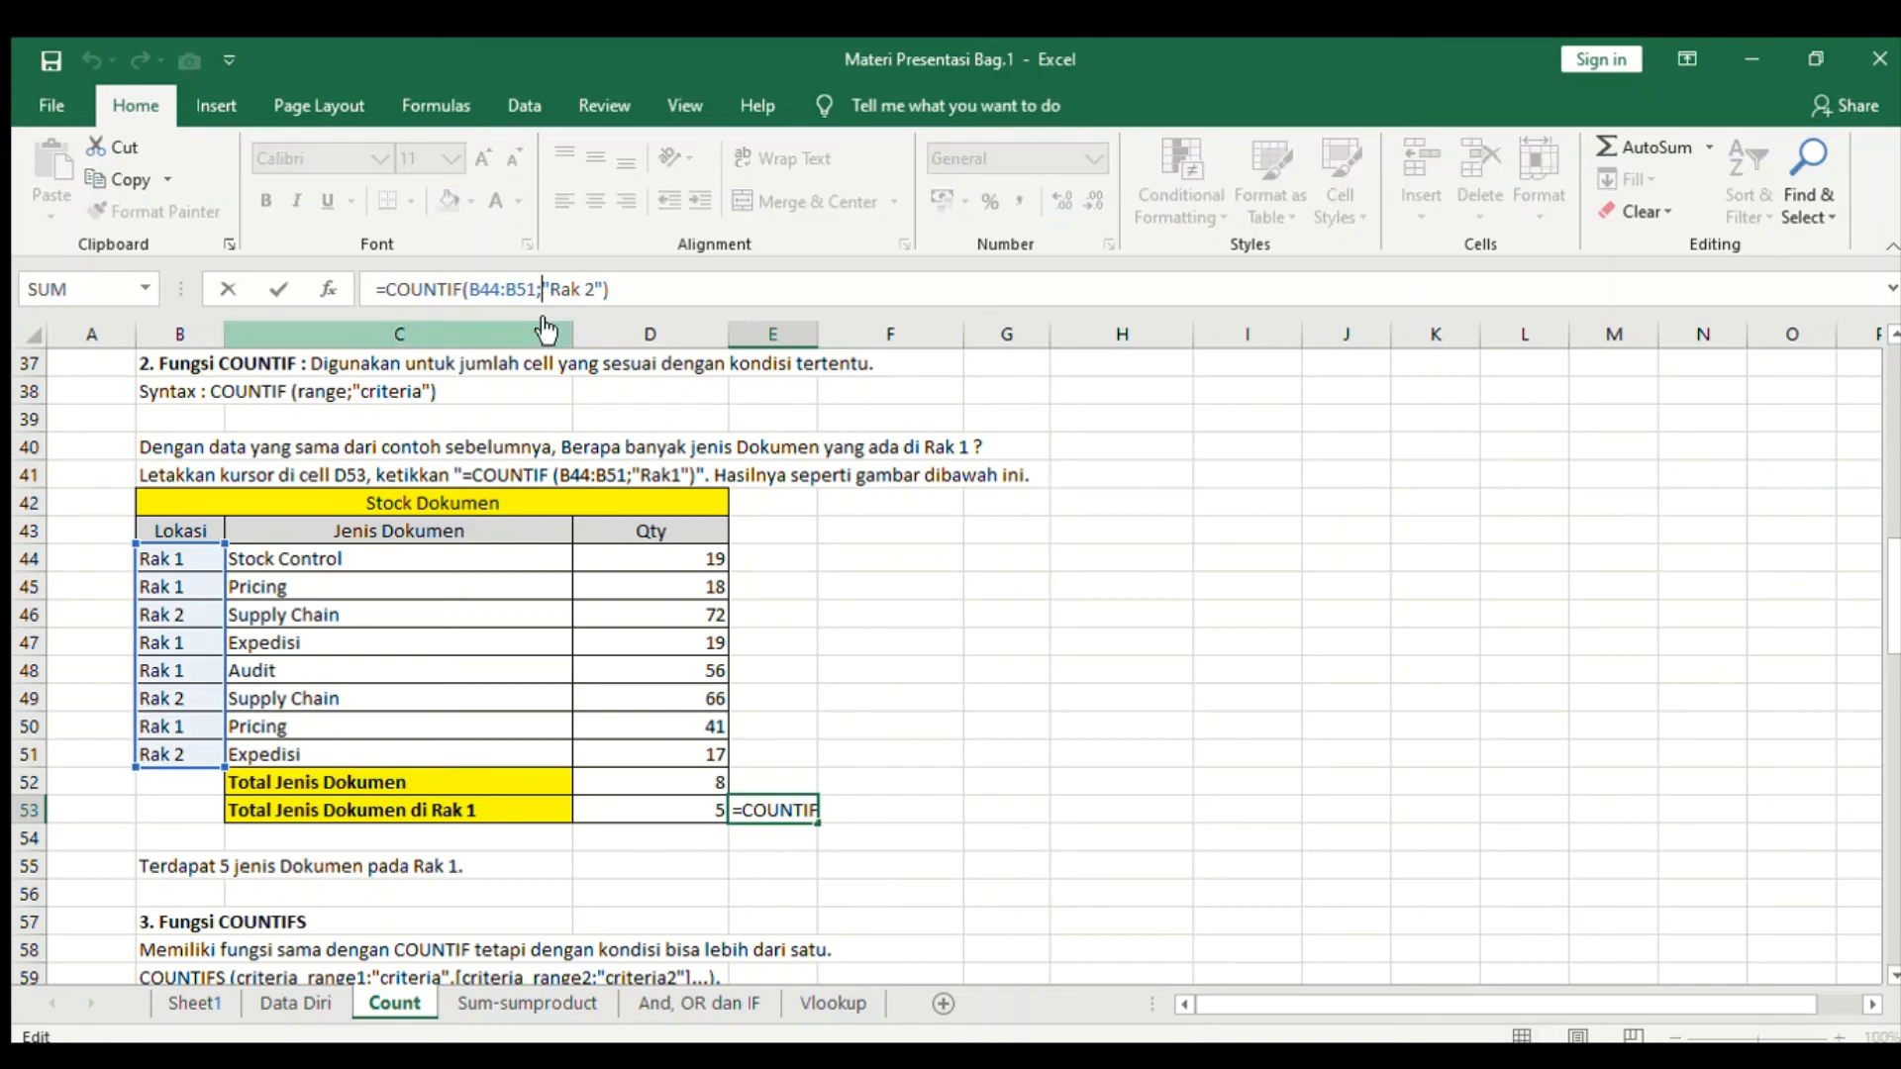
key(BackSpace)
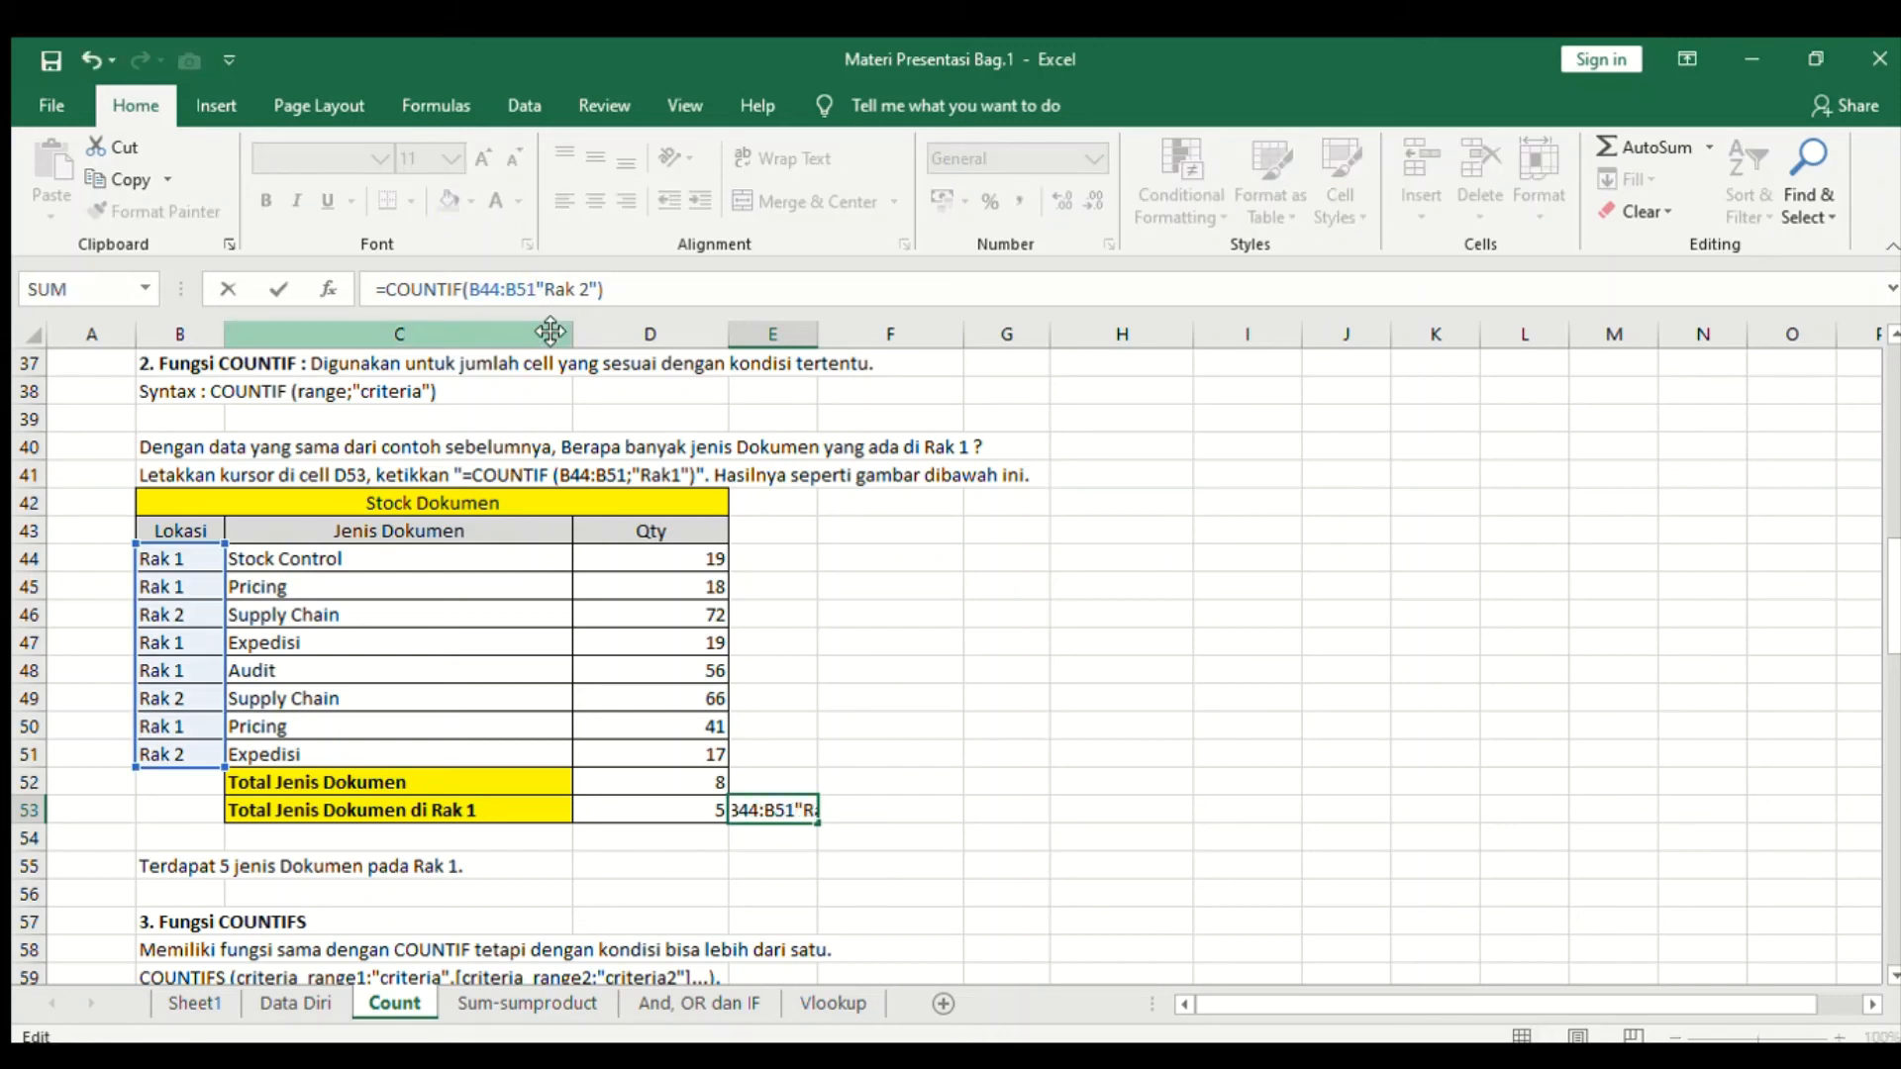
text(,)
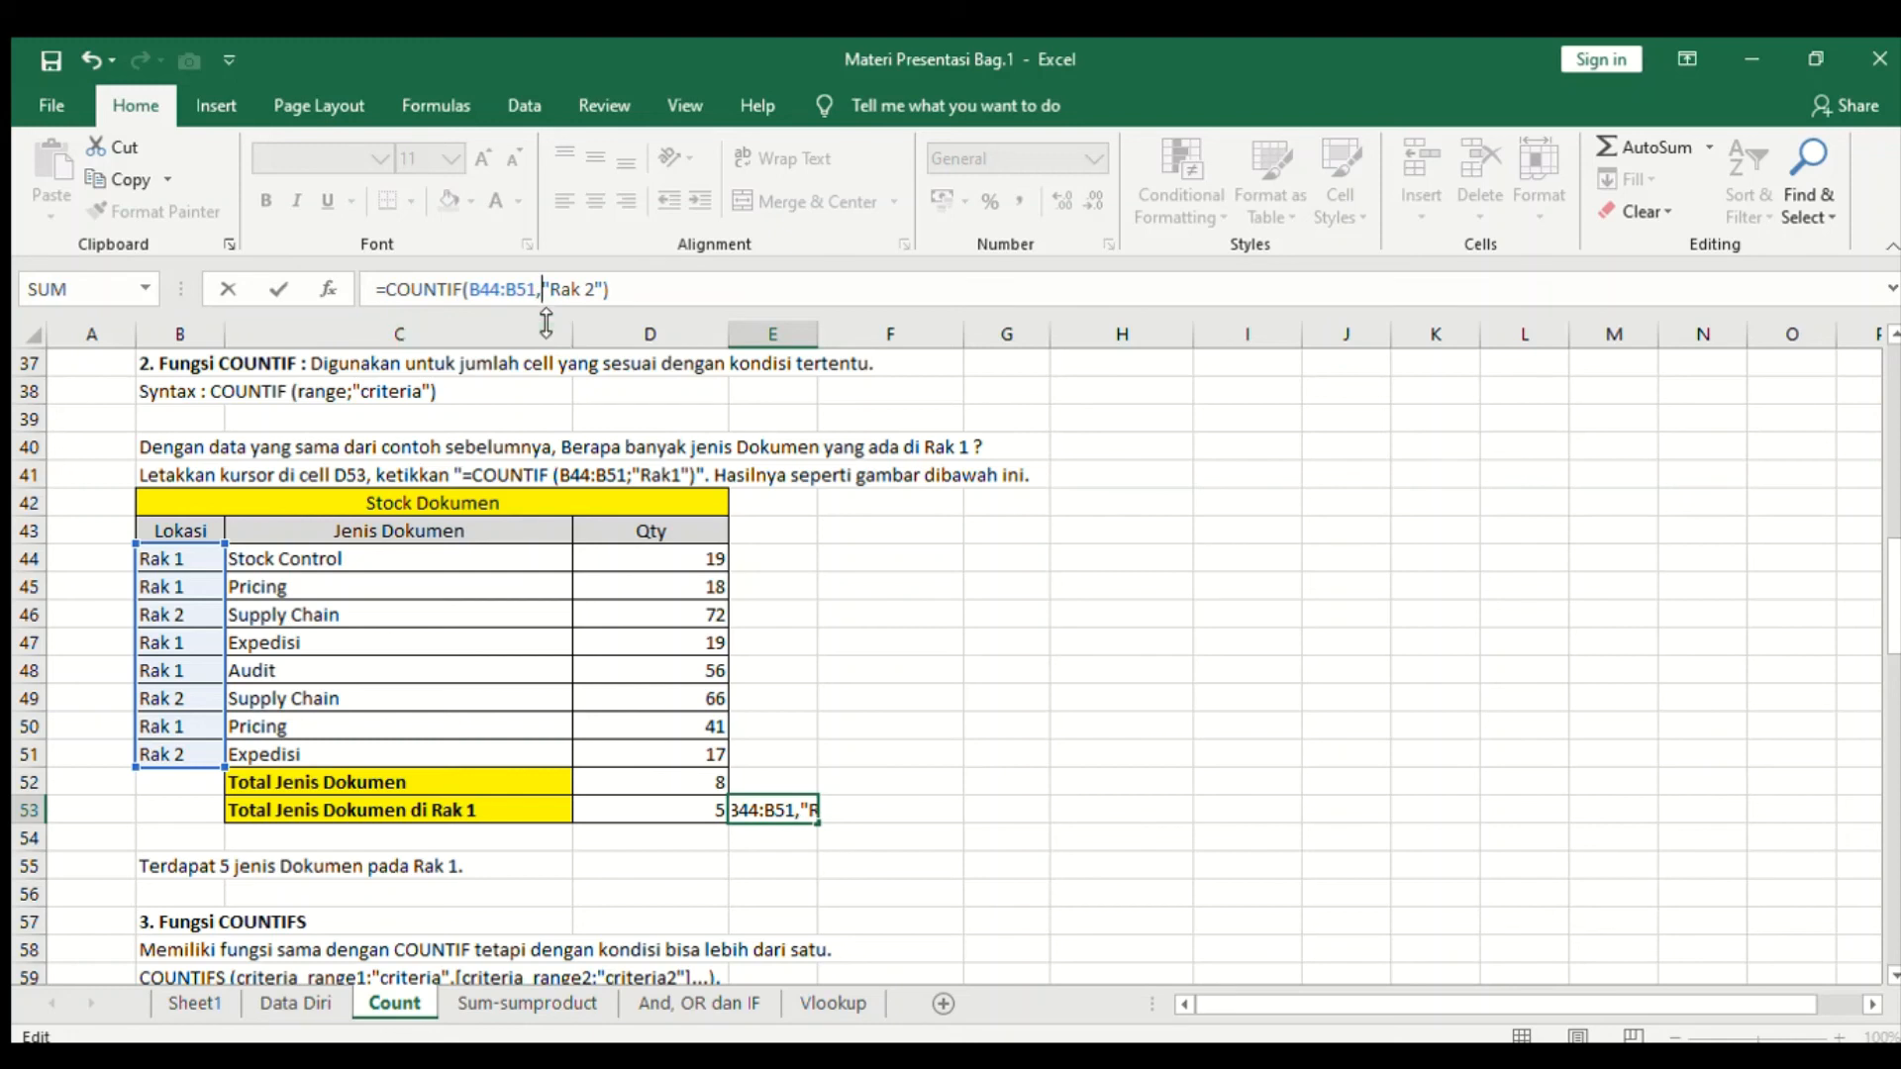
key(Return)
key(Return)
click(543, 291)
key(BackSpace)
text(;)
key(Return)
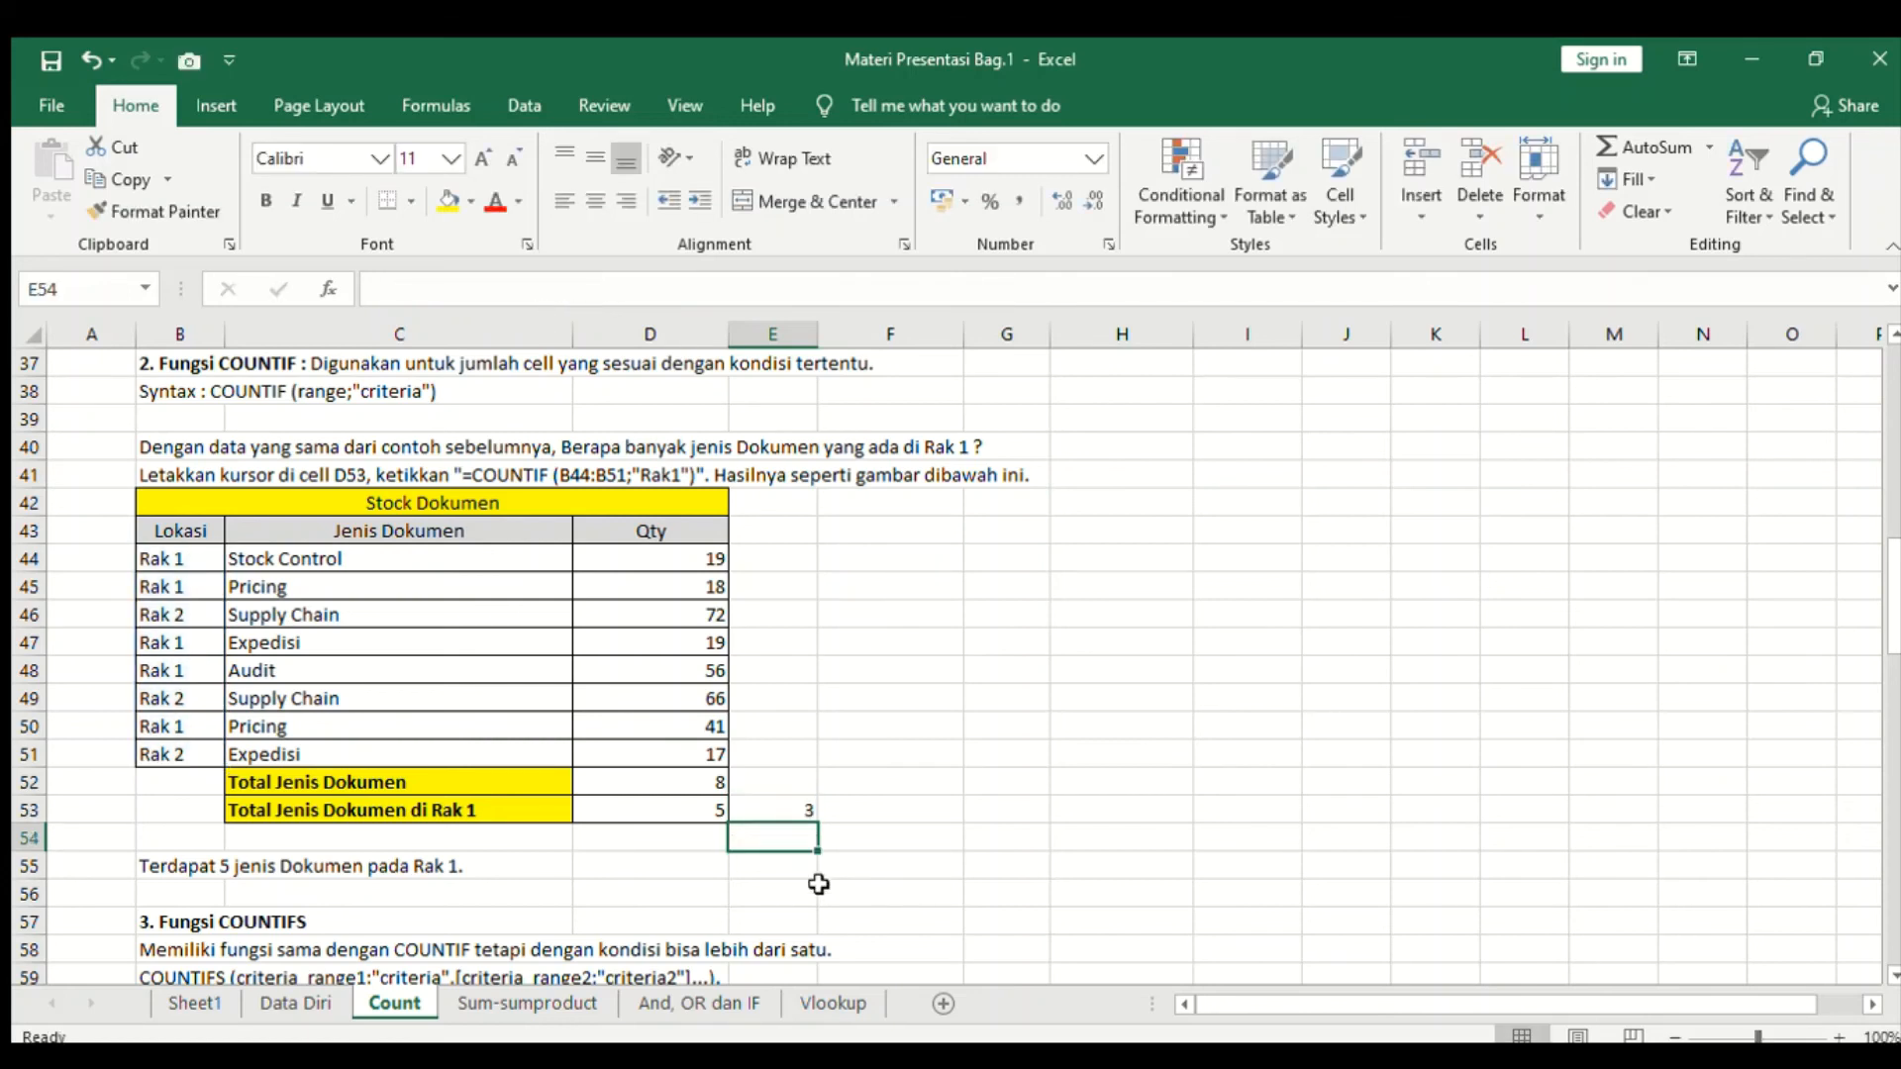
click(792, 812)
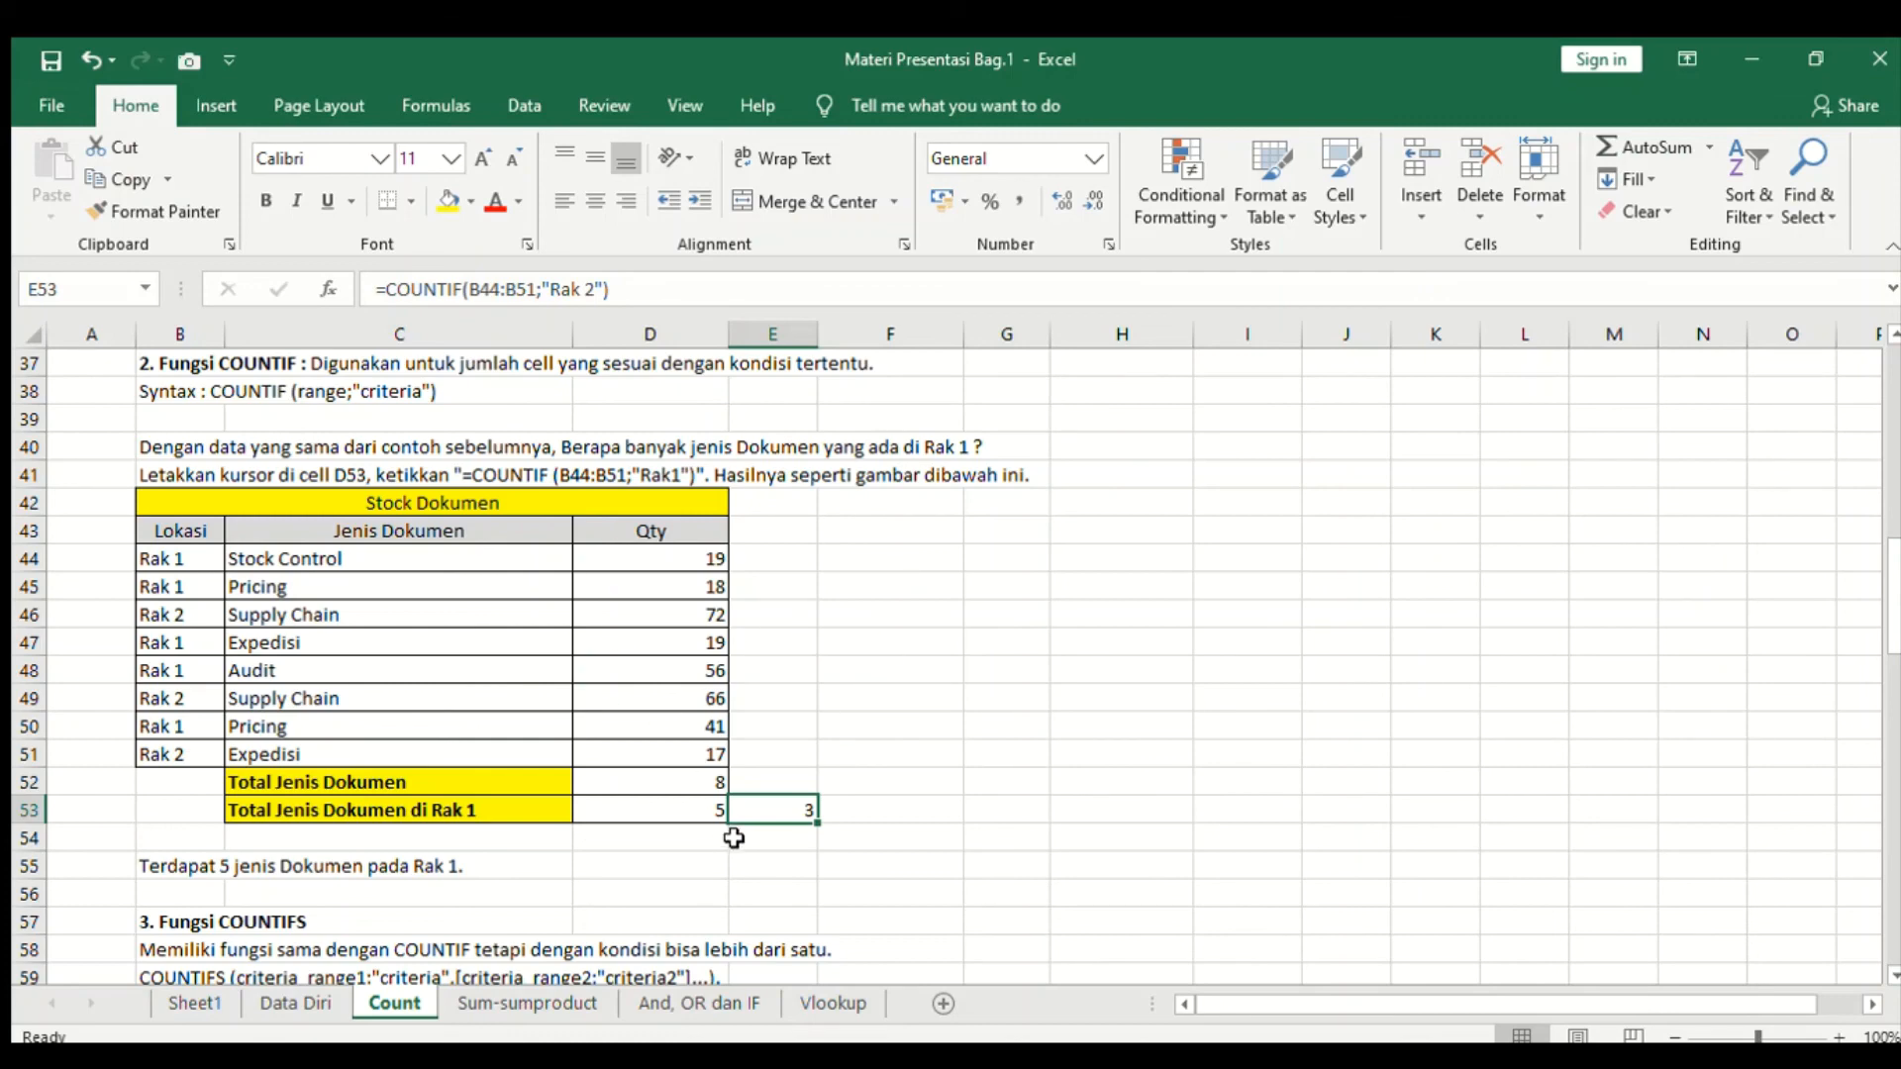
- Review the COUNTIFS explanation, syntax lines and example table in rows 57 to 75
scroll(733, 839, down, 6)
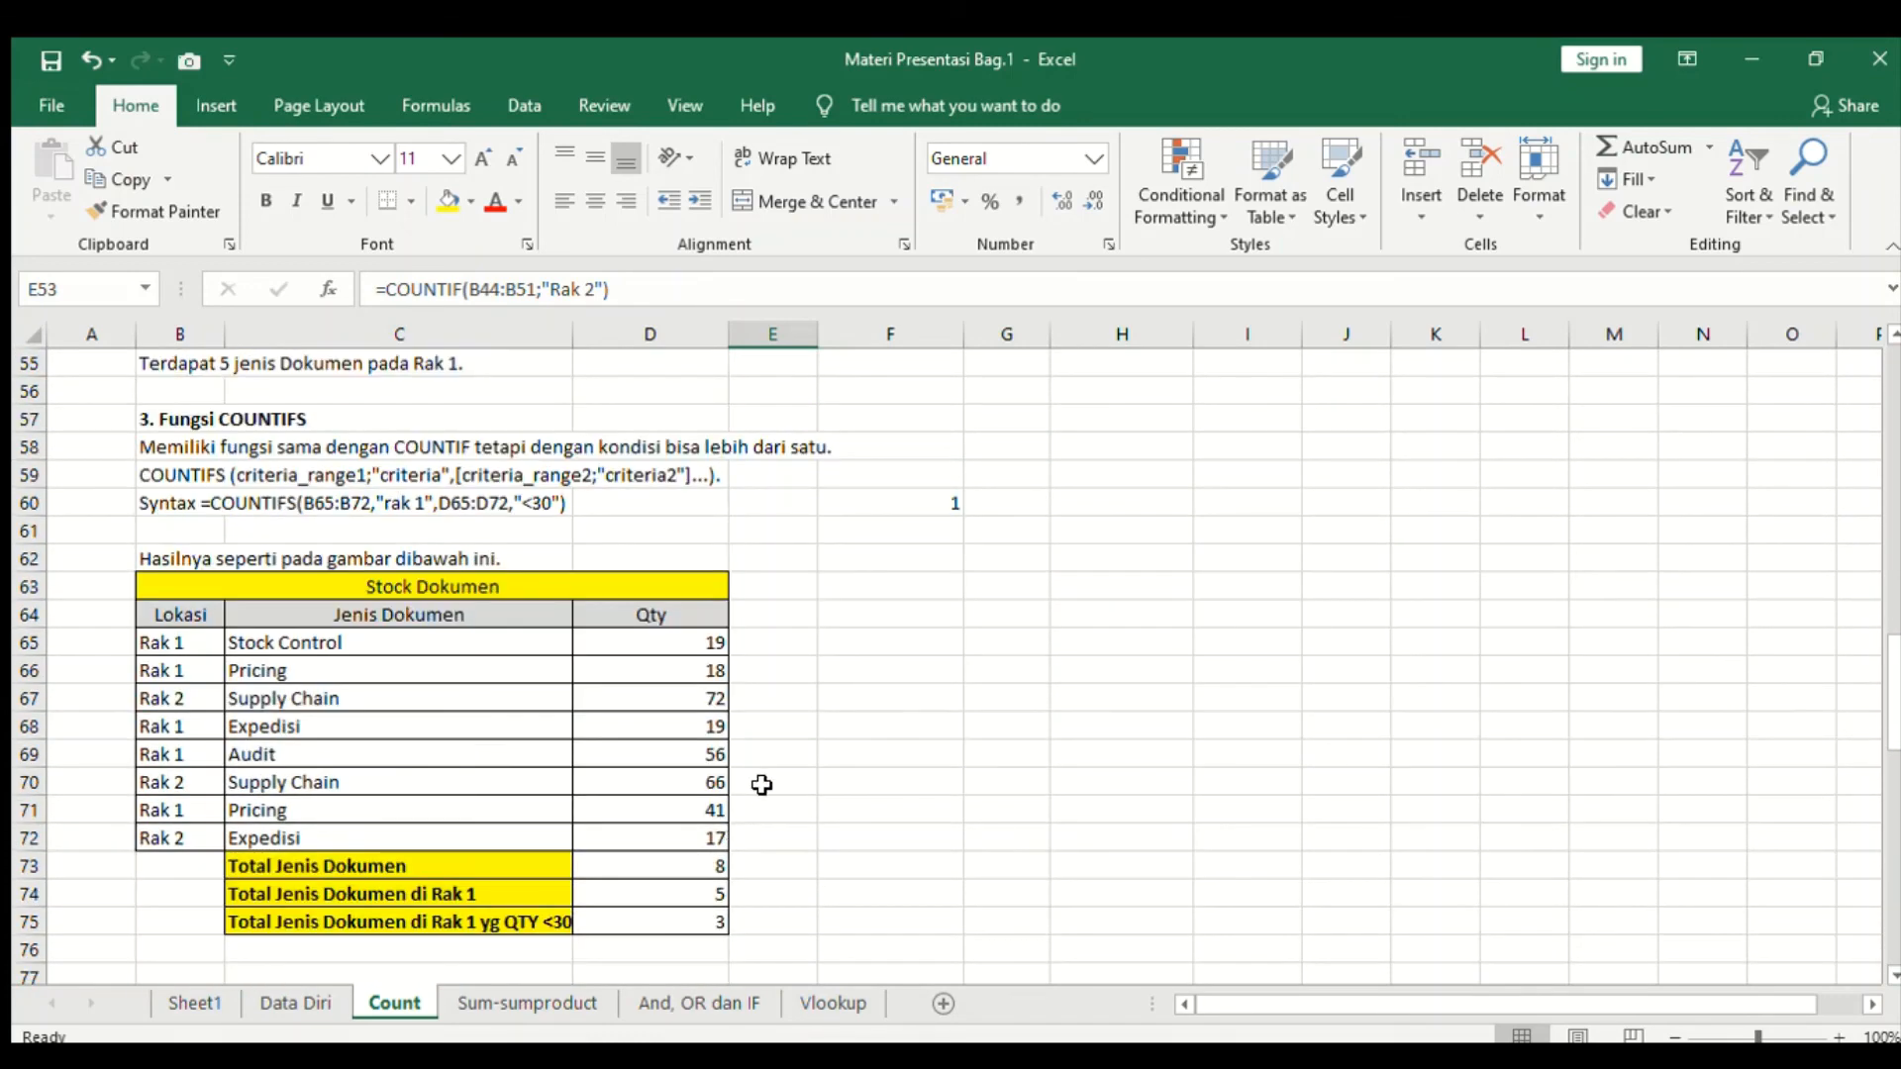
scroll(781, 785, down, 2)
scroll(789, 783, up, 2)
click(283, 448)
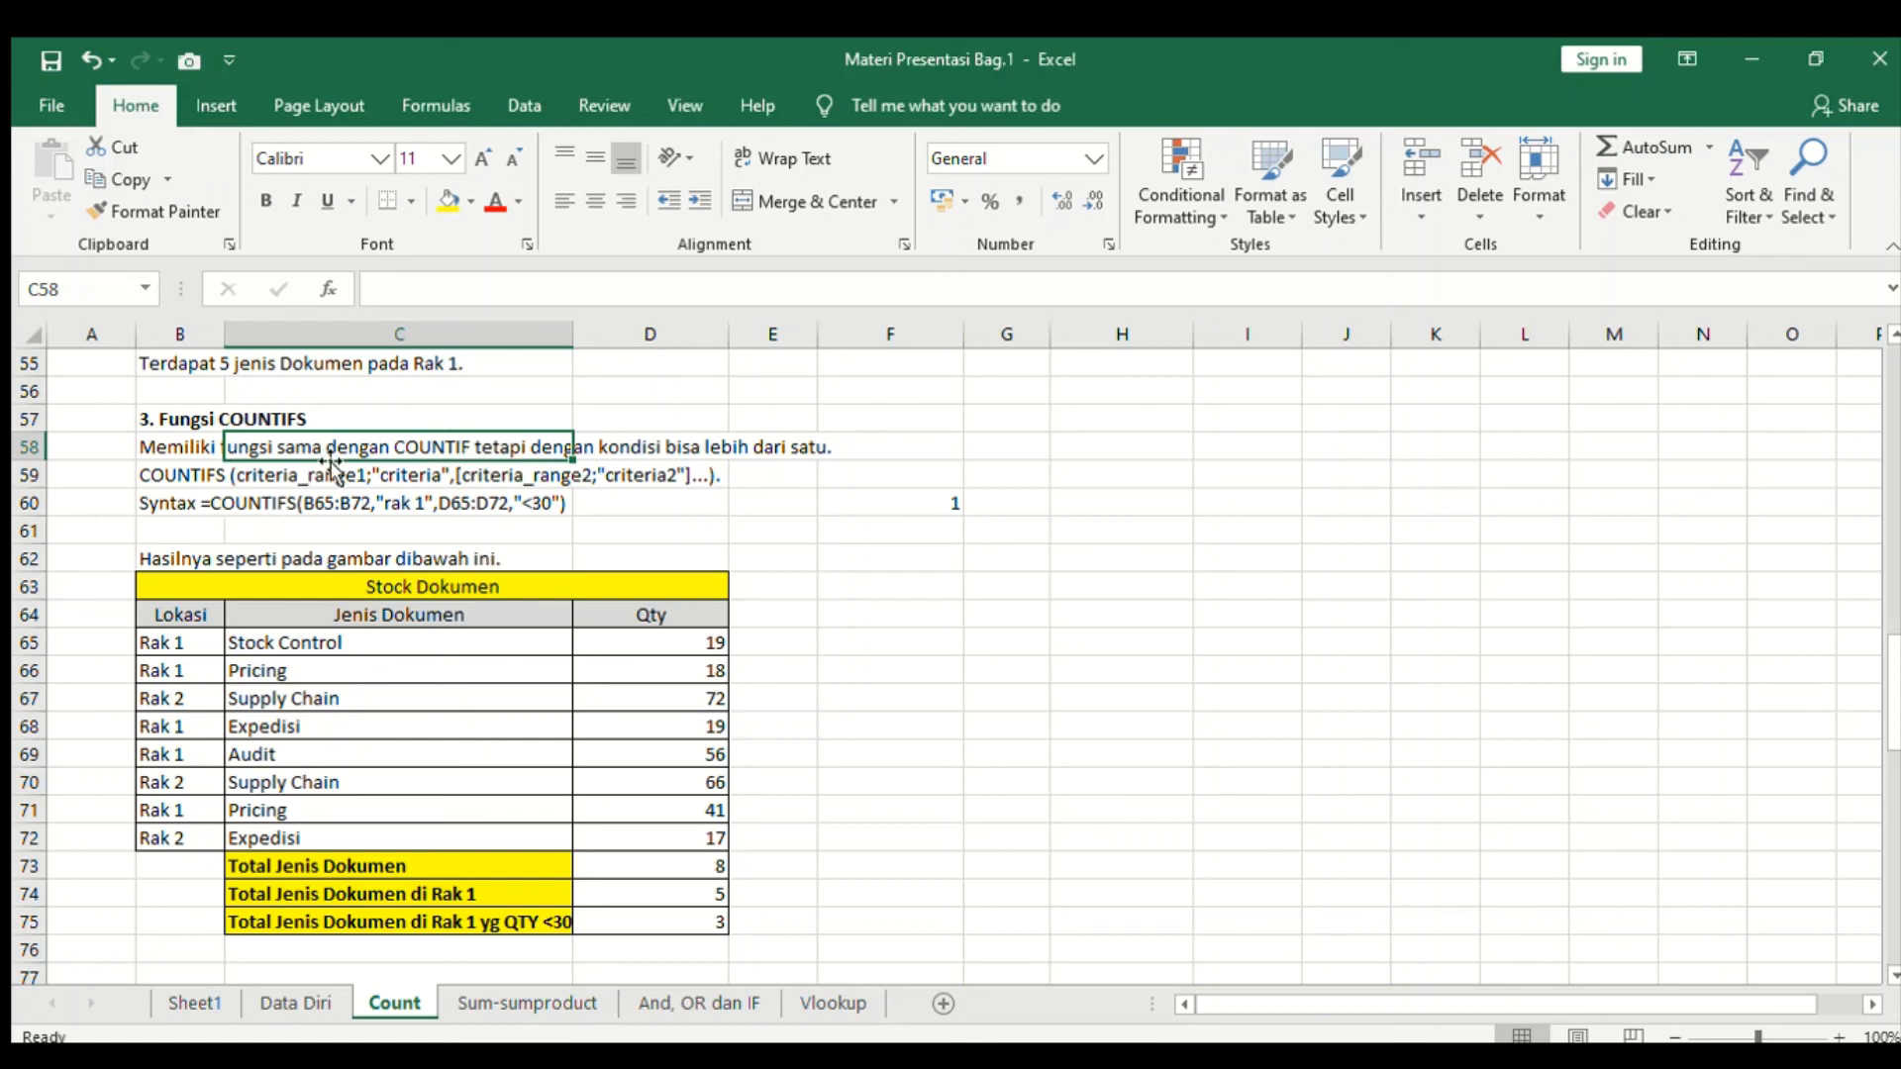
click(406, 505)
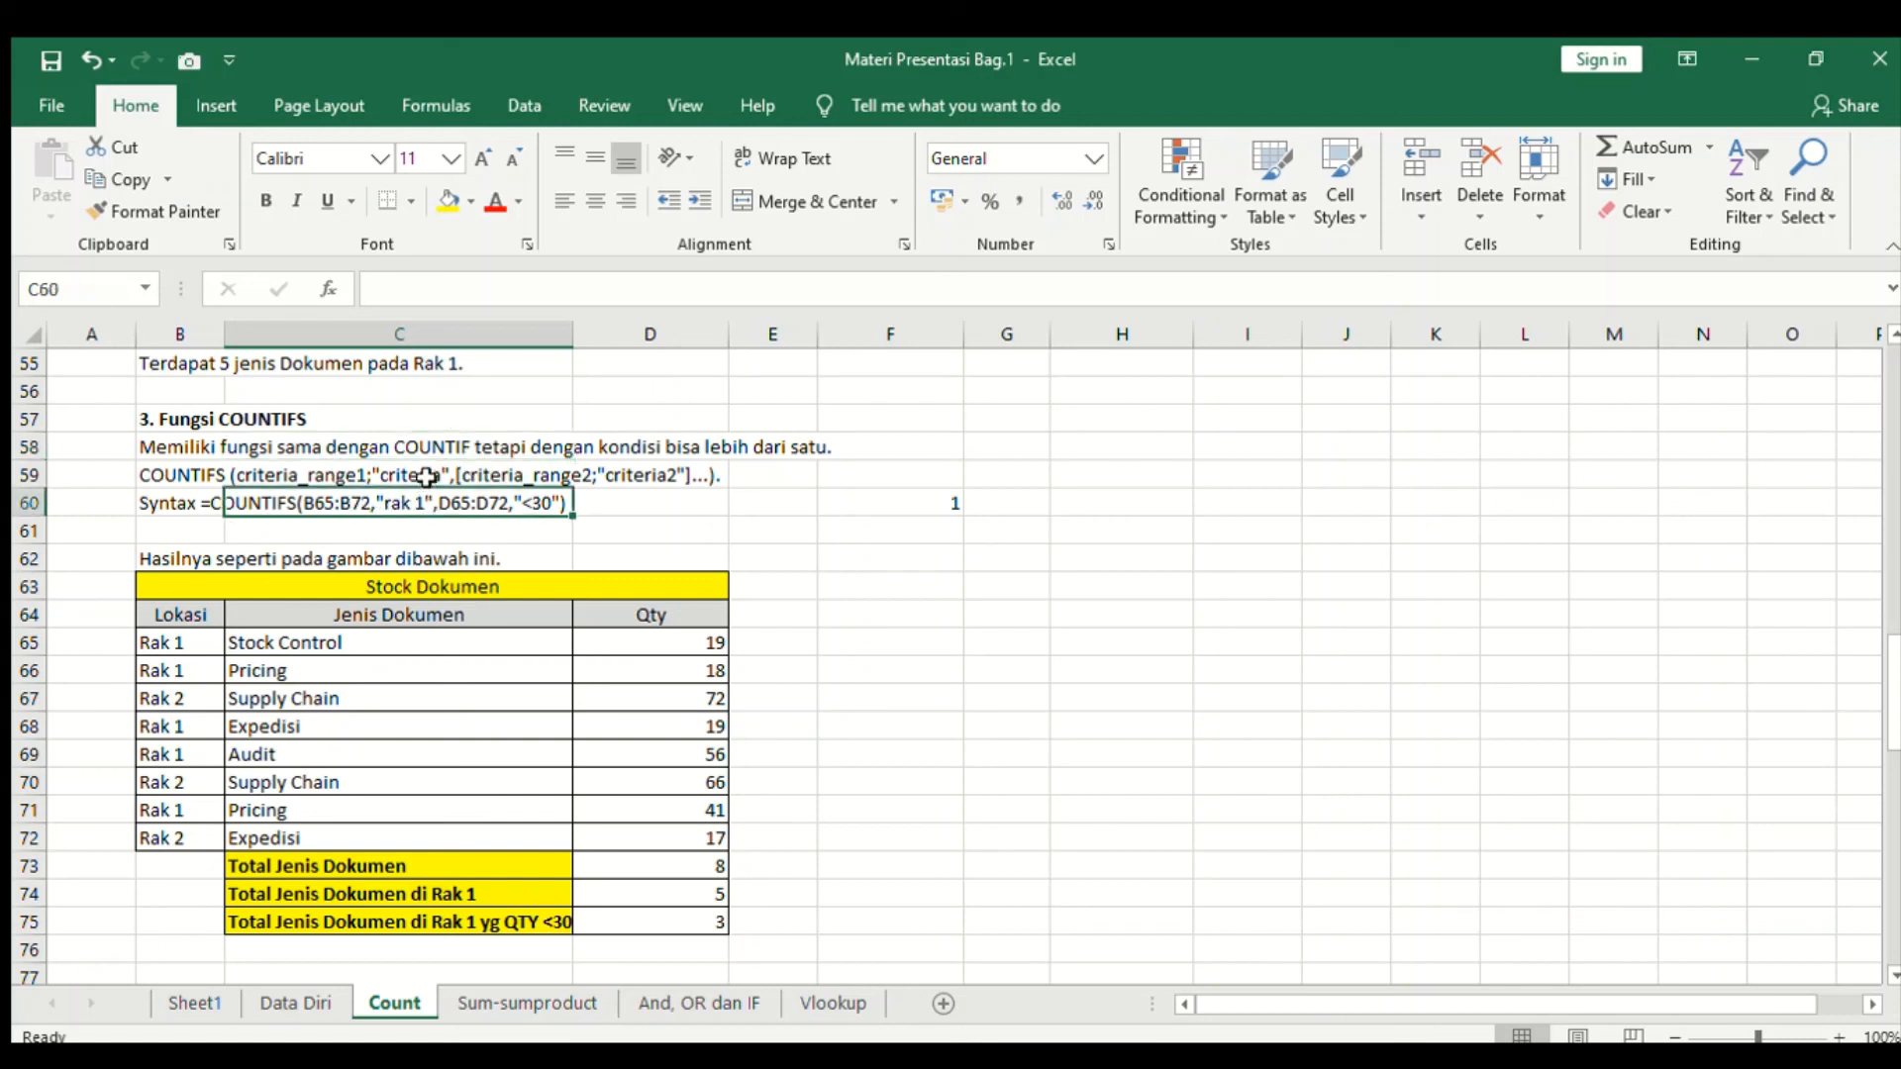
click(426, 477)
click(416, 447)
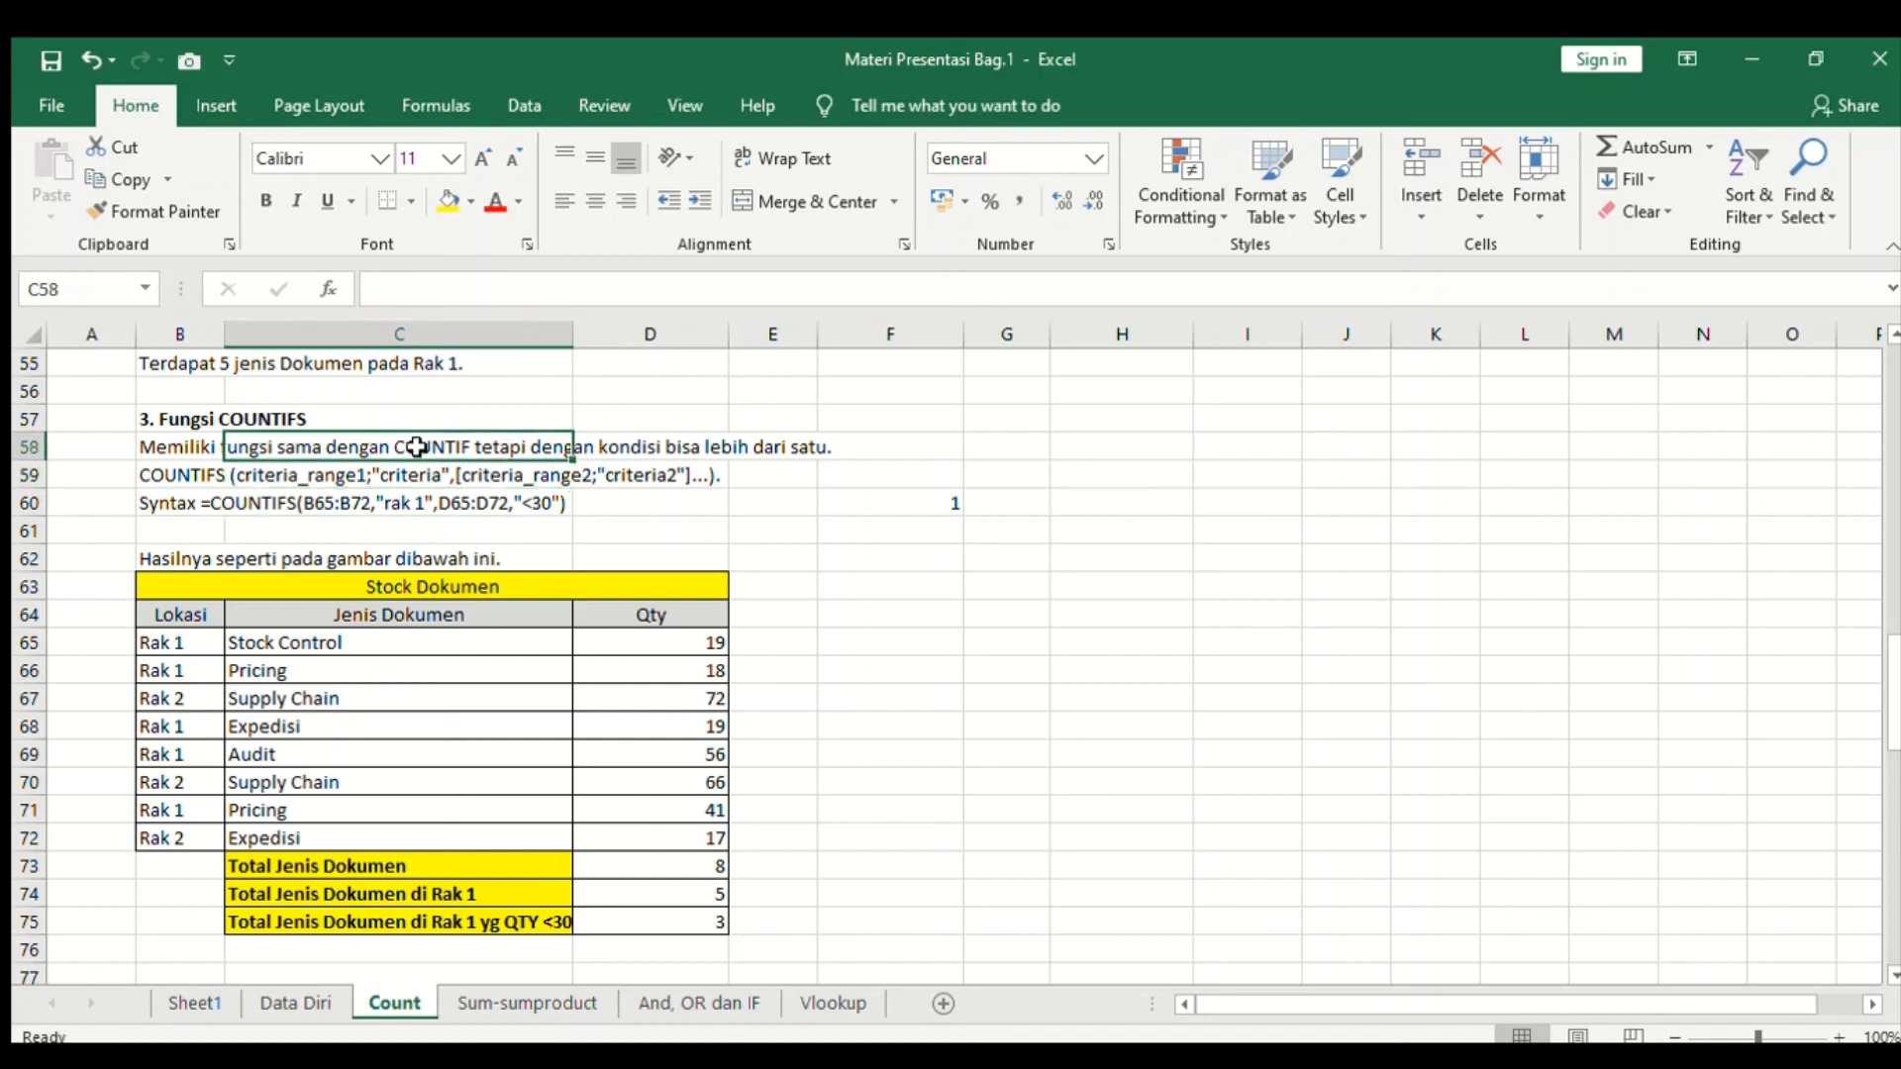
click(190, 454)
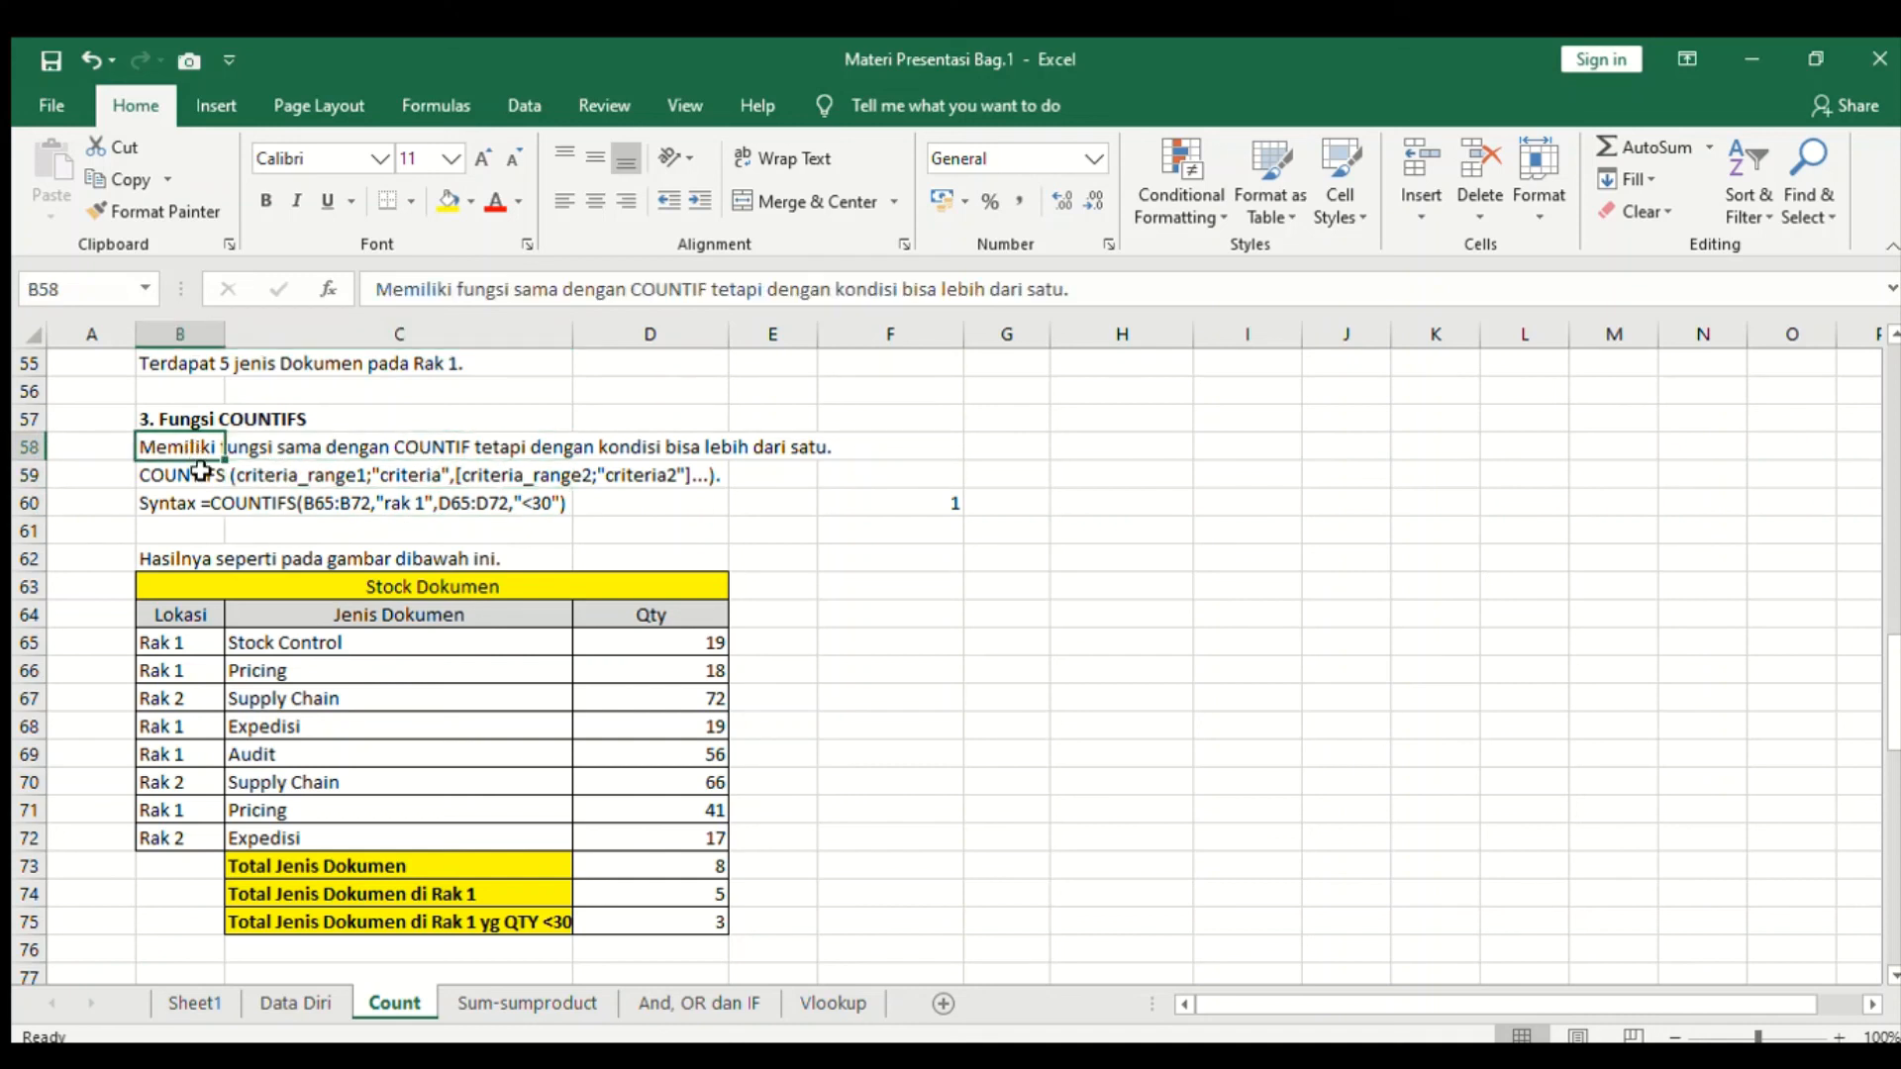
click(205, 478)
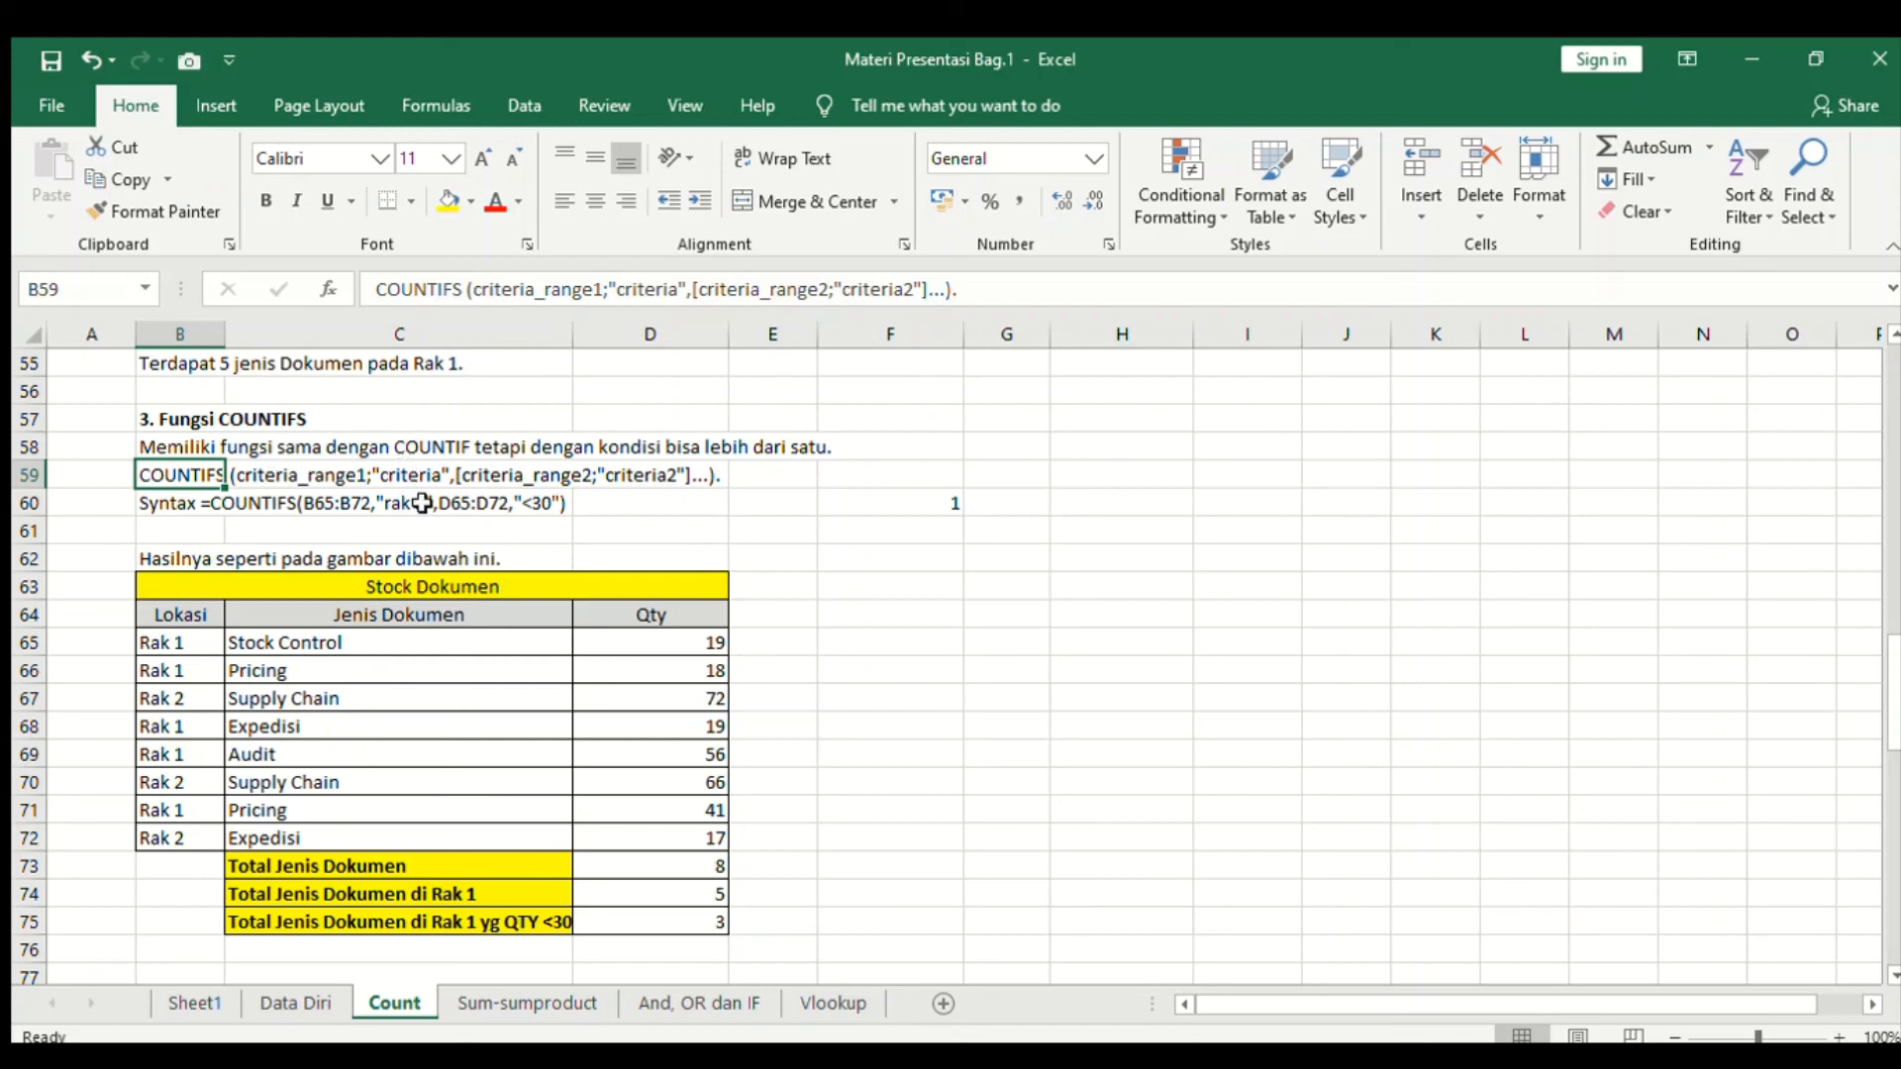
- Review the earlier COUNT and COUNTIF example tables further up the sheet
scroll(411, 475, up, 3)
scroll(428, 500, down, 1)
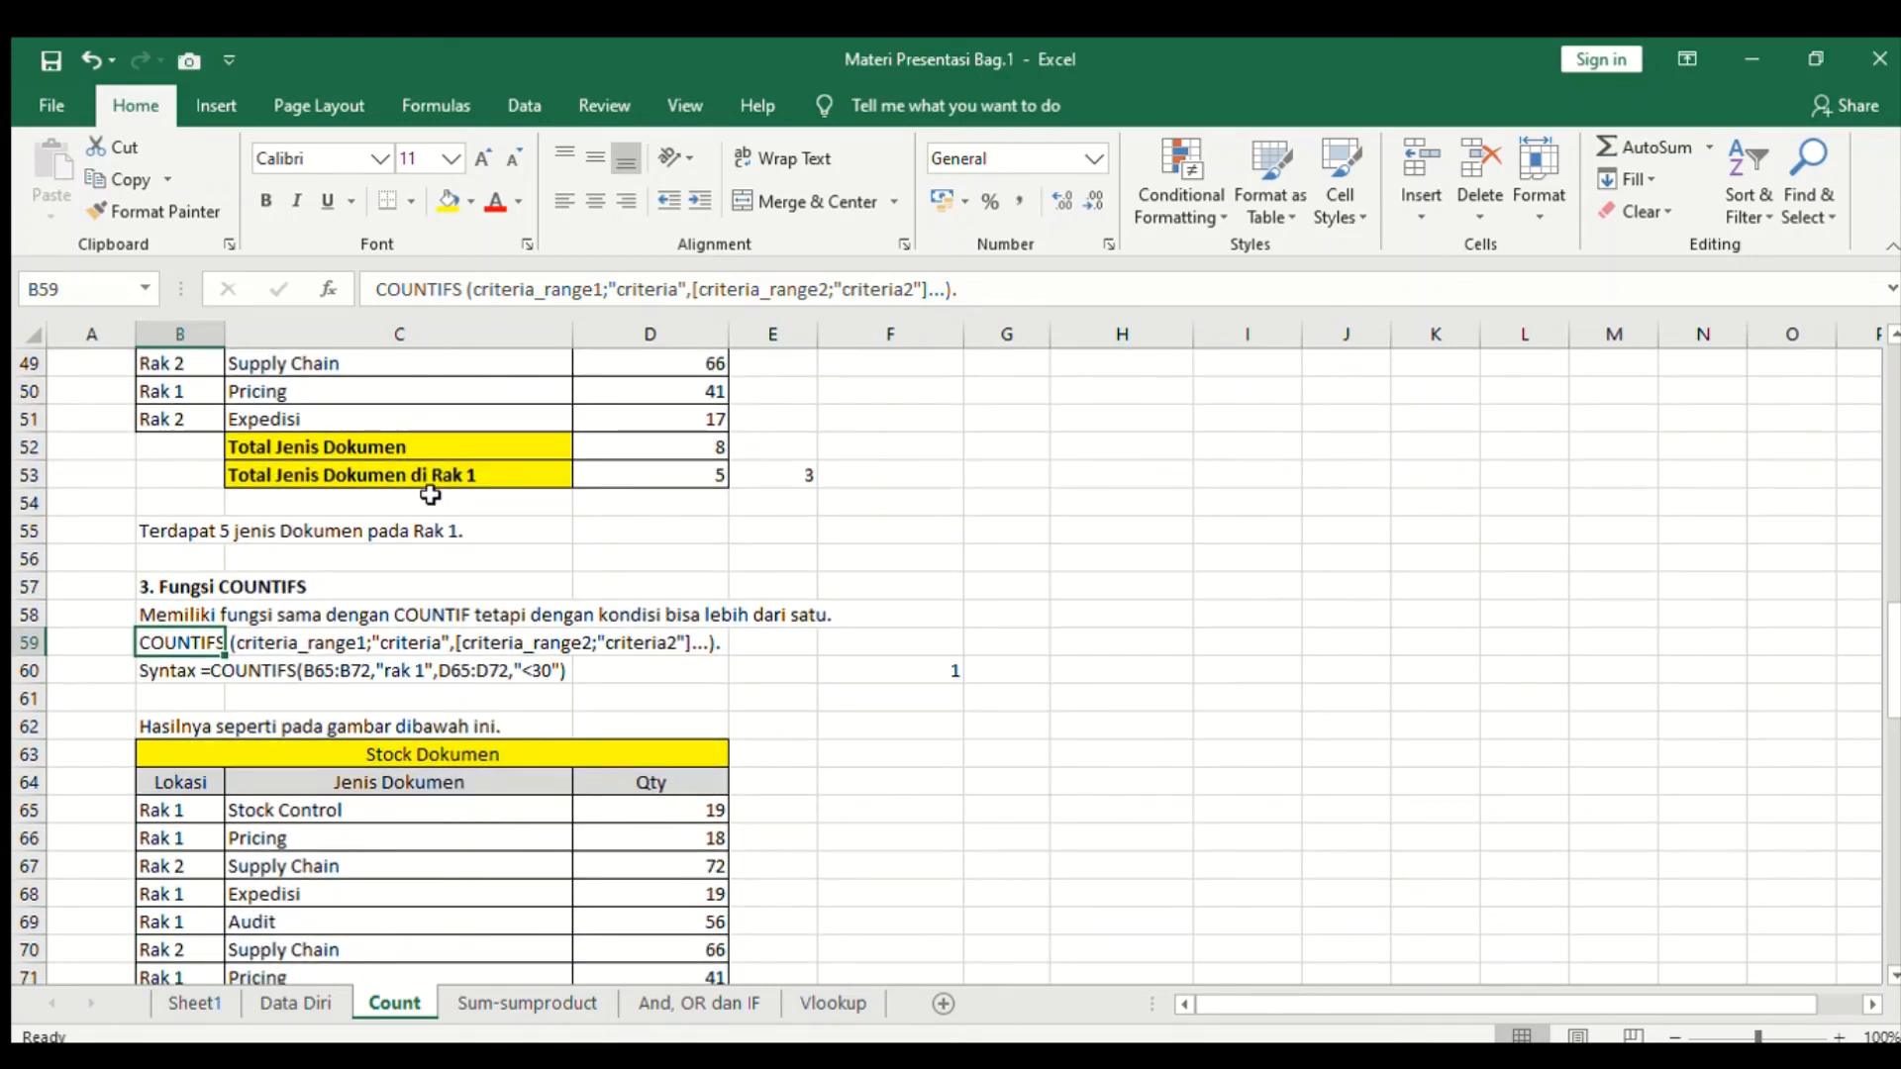
scroll(467, 589, up, 5)
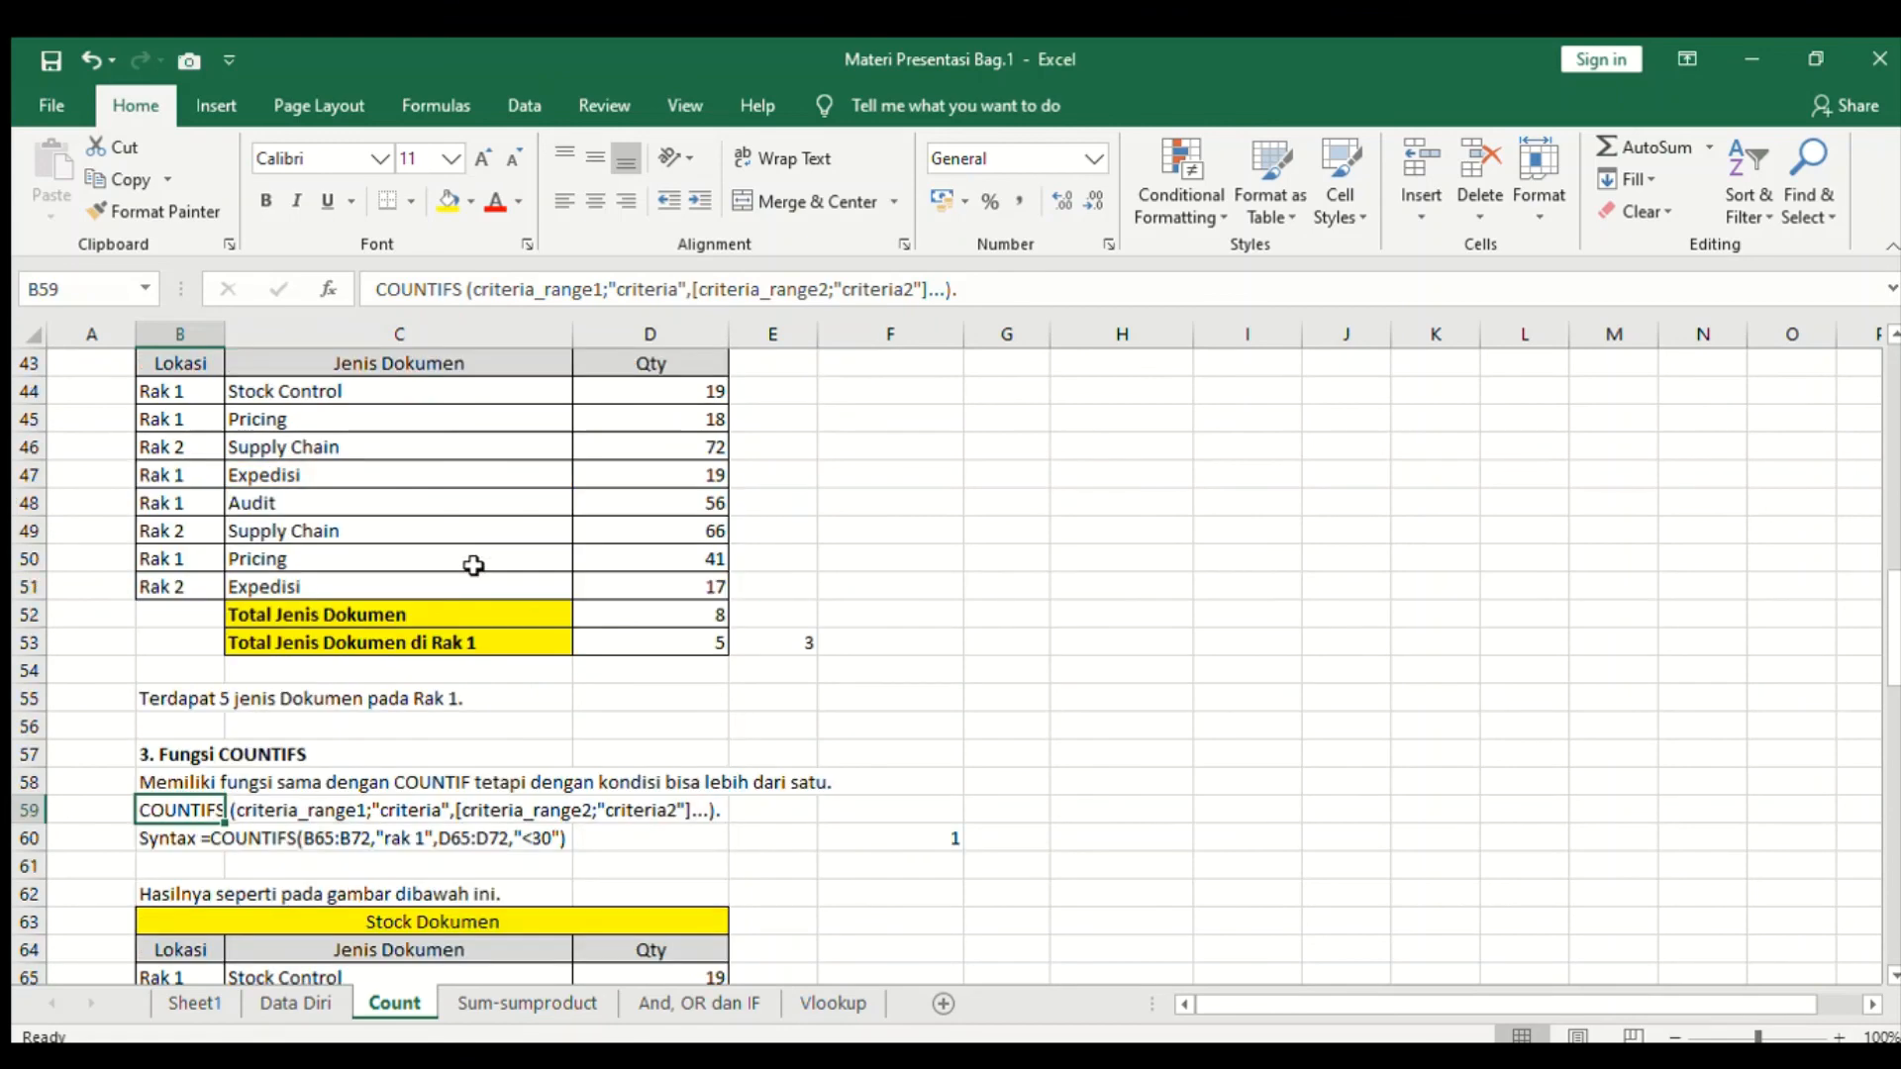
scroll(474, 565, up, 6)
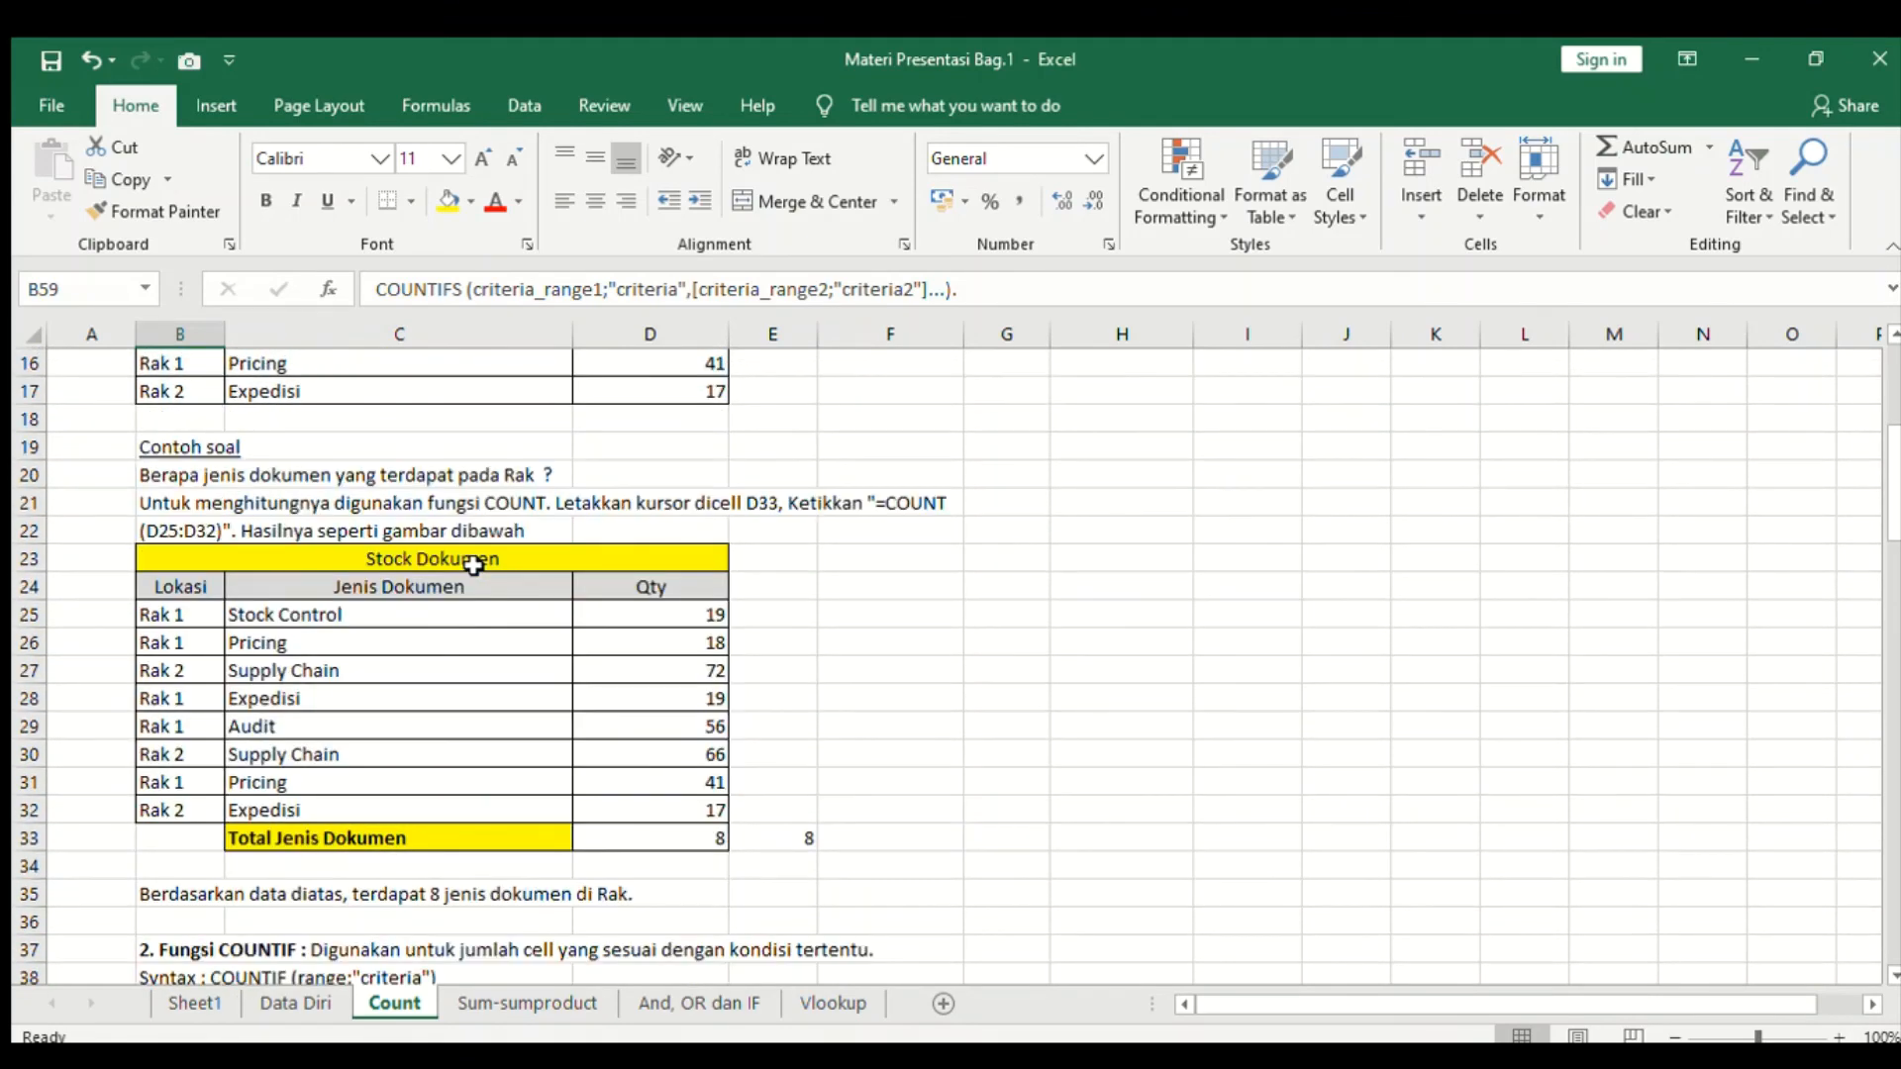